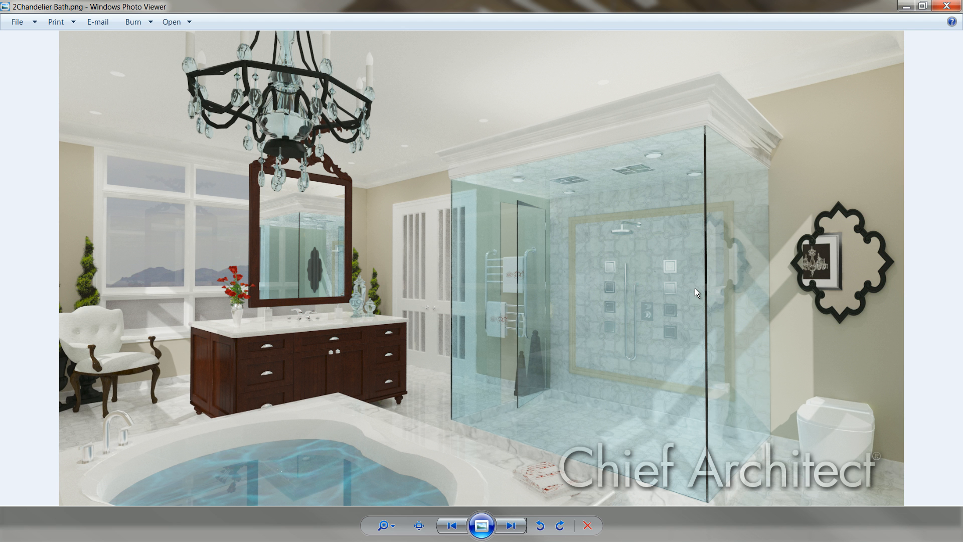
Look through the sample bathroom images, from the chandelier bath to the sauna bath rendering.
key("Right")
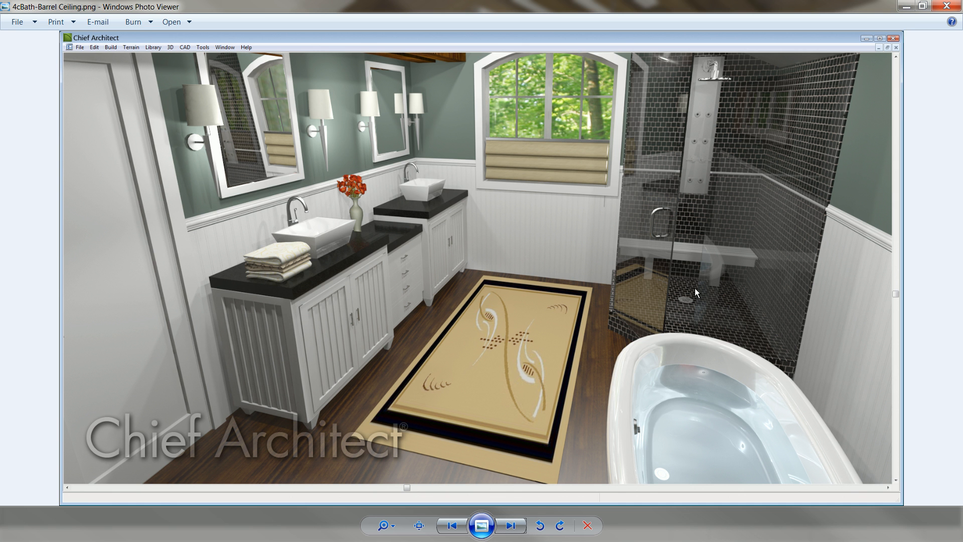
key("Right")
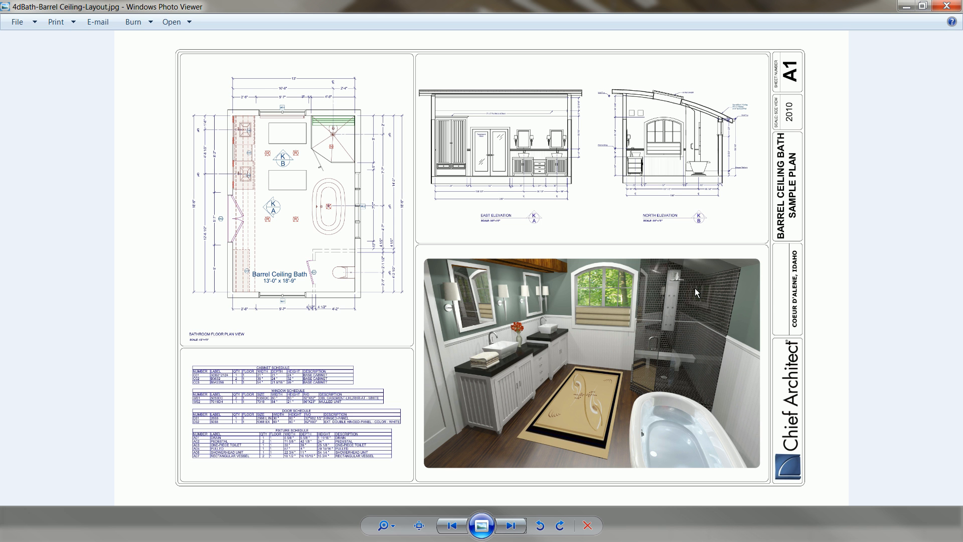
key("Right")
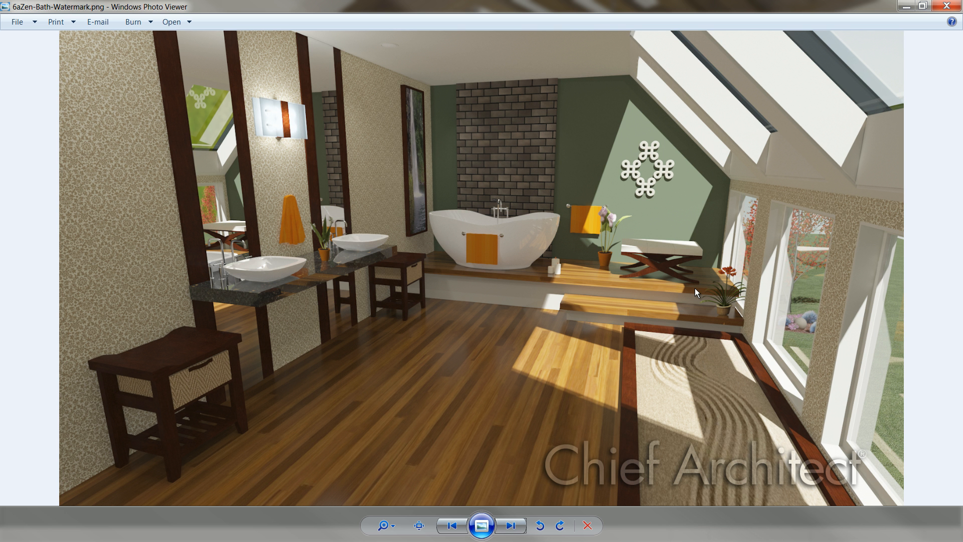
key("Right")
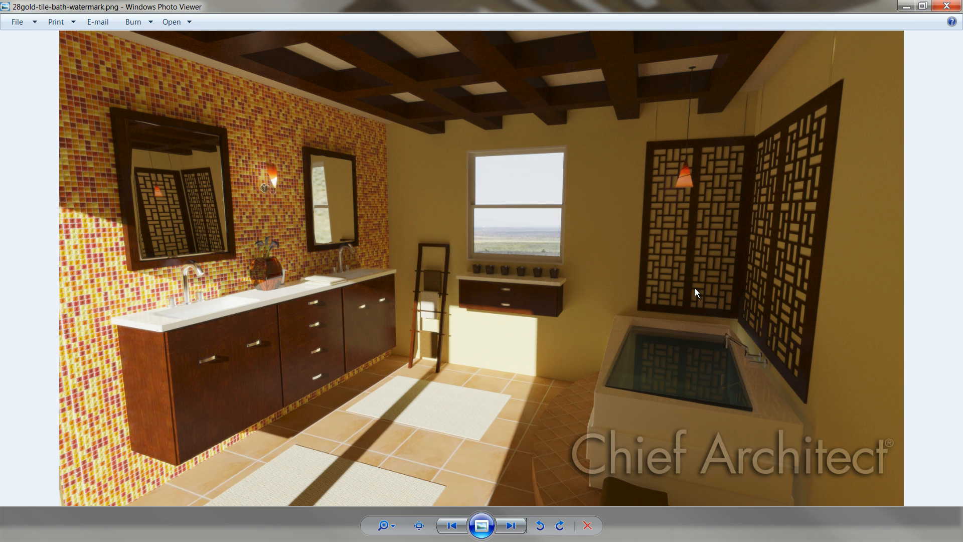
key("Right")
key("Right")
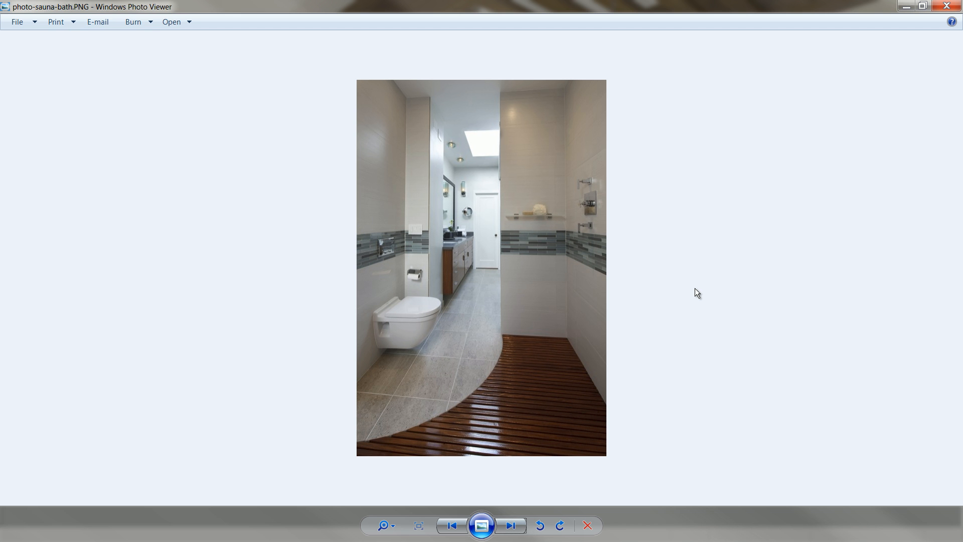
key("Right")
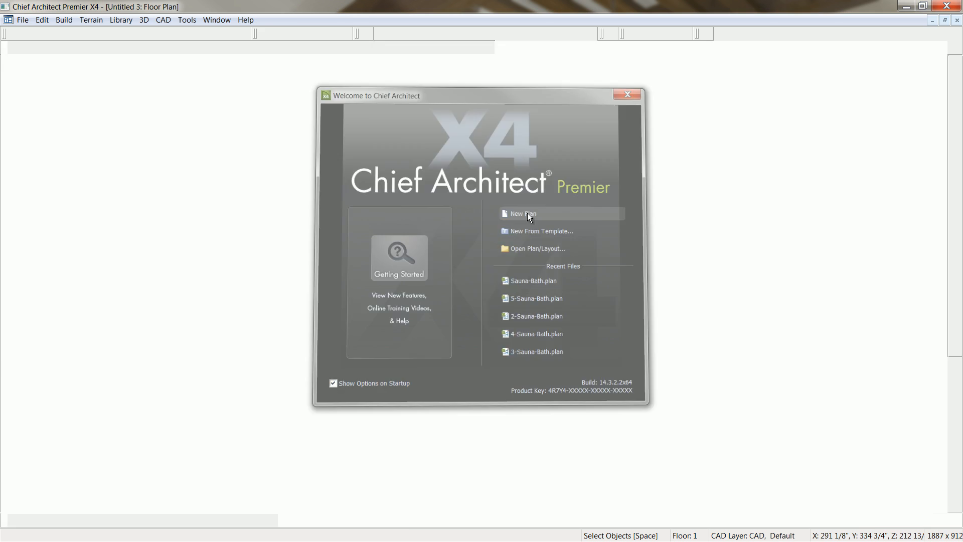
left_click(528, 213)
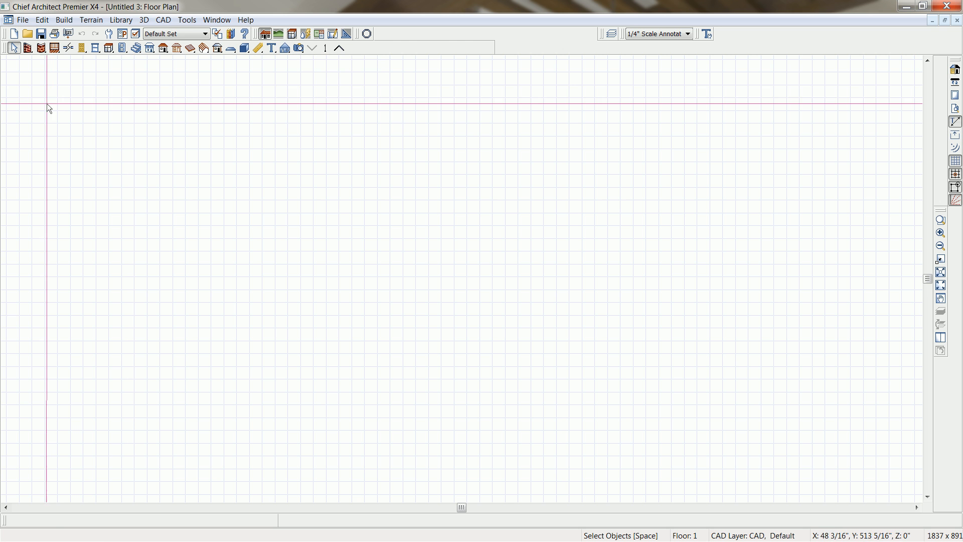
Draw a closed rectangle of straight exterior walls, about 32' long by 17' deep, in the empty floor plan.
left_click(27, 48)
left_click_drag(148, 145, 561, 361)
left_click_drag(557, 361, 148, 360)
left_click_drag(148, 360, 147, 156)
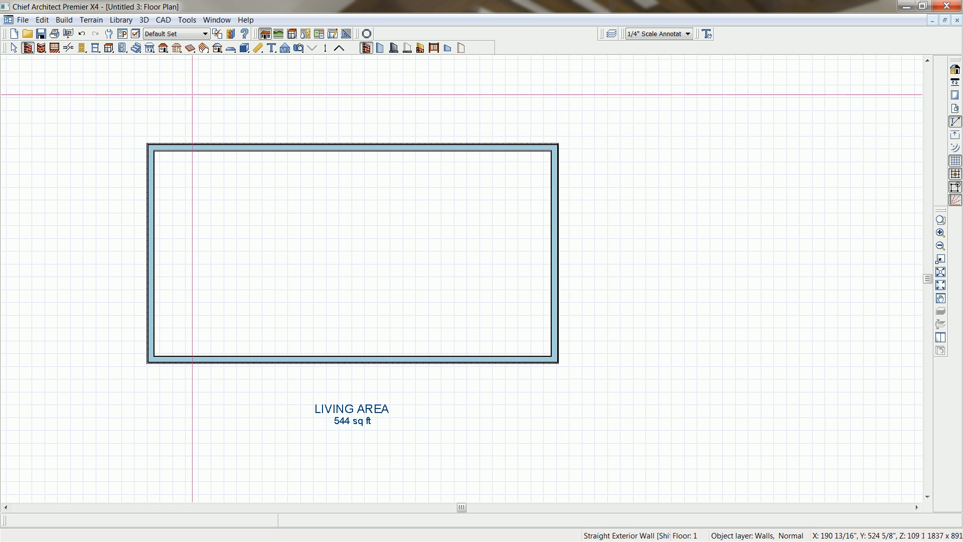
Add automatic exterior dimensions around all four sides of the room.
left_click(261, 52)
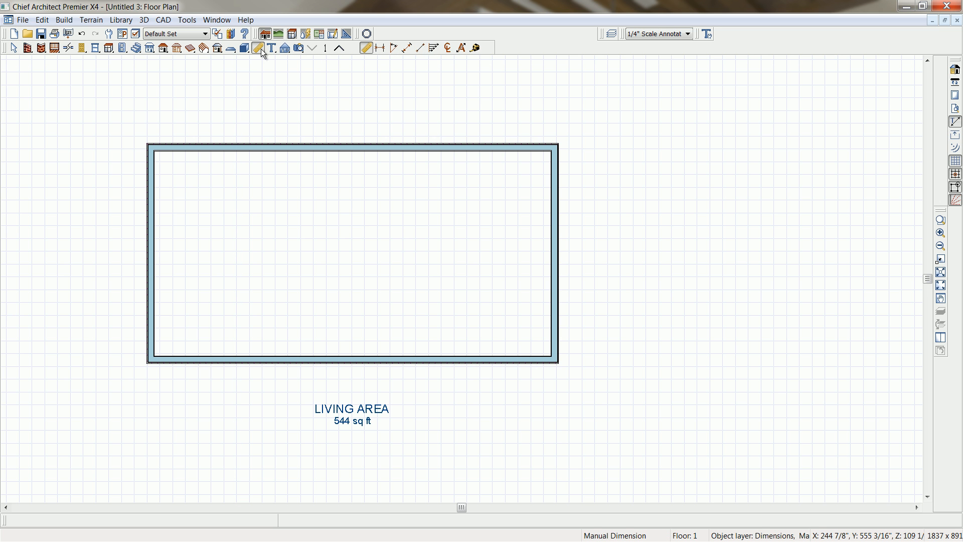
left_click(462, 49)
middle_click_drag(400, 199, 471, 208)
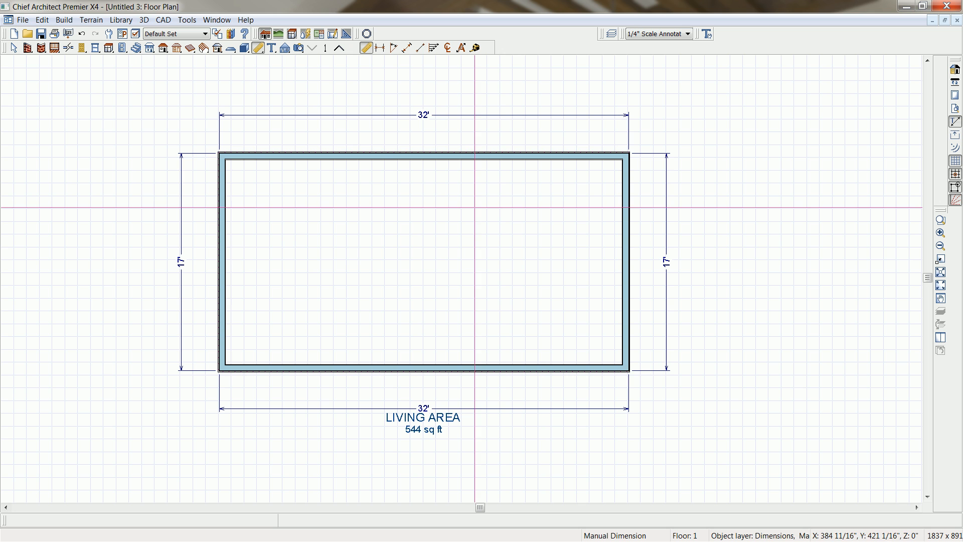
Move the right exterior wall inward and set the room's overall length to 26'.
left_click(629, 298)
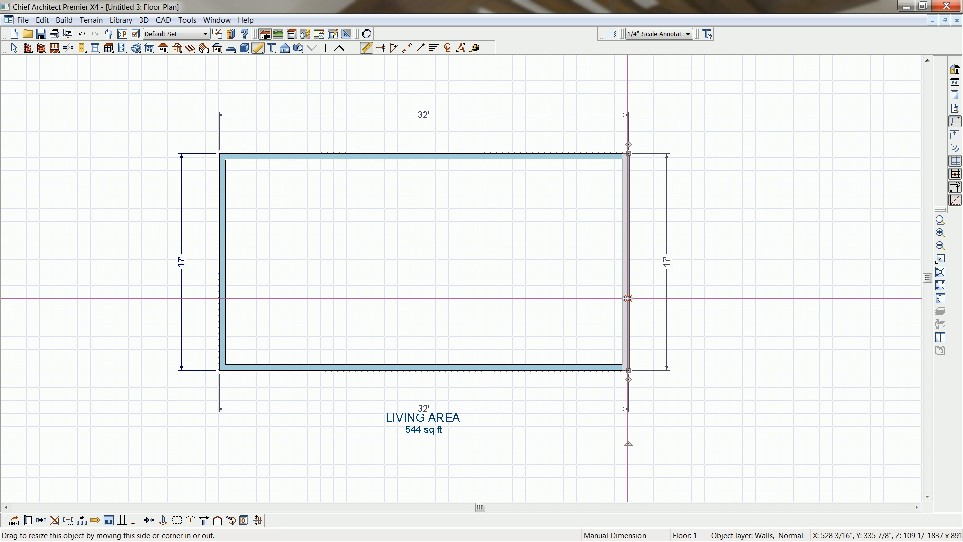
left_click_drag(629, 298, 602, 301)
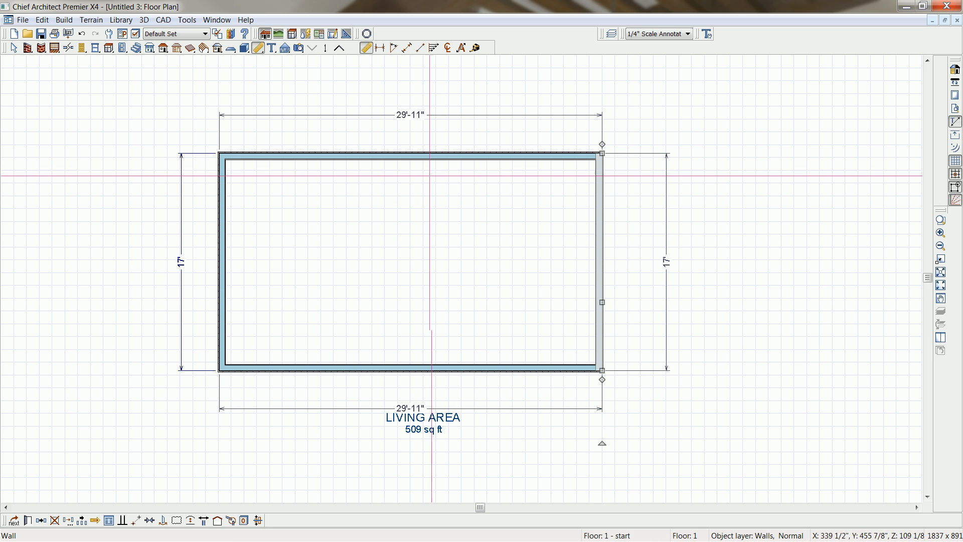
left_click(403, 126)
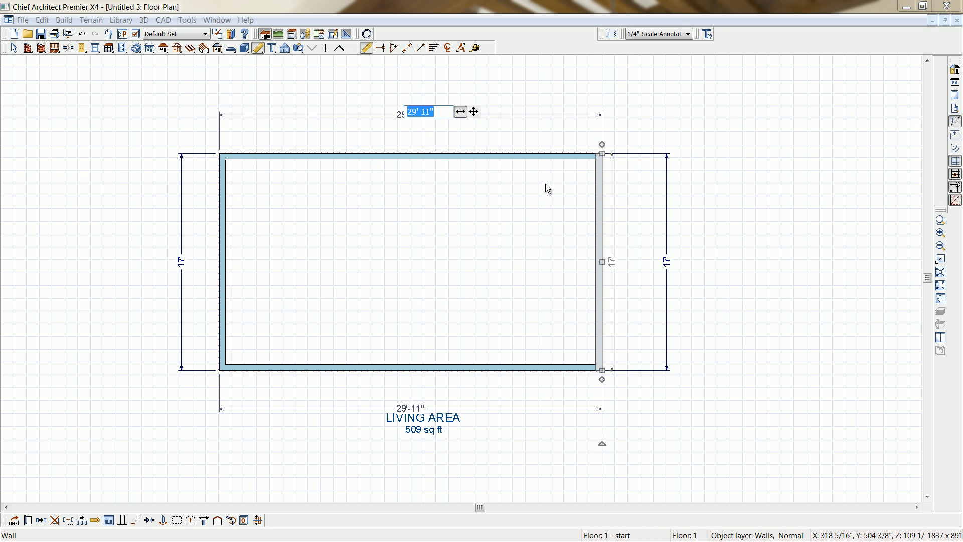
type("26")
key("Return")
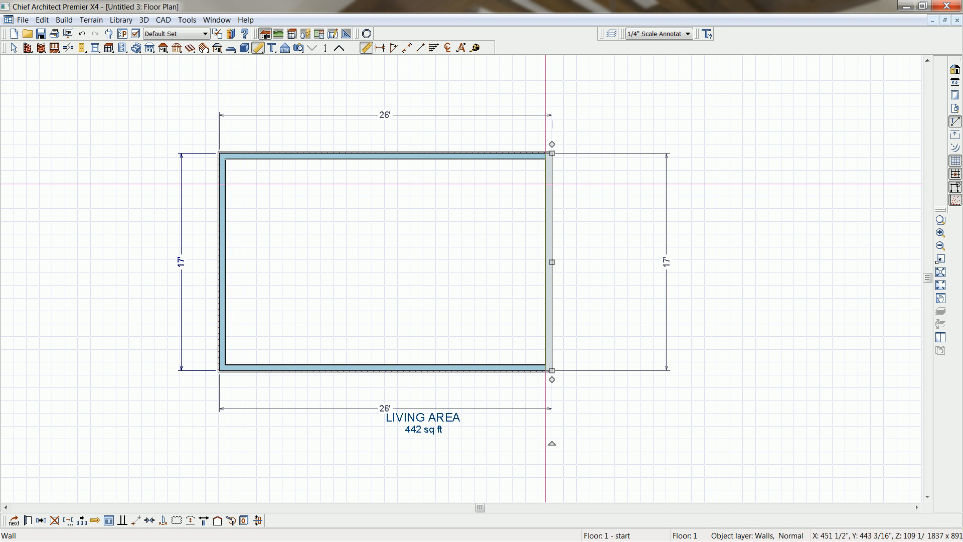
Move the bottom exterior wall inward and set the room's overall depth to 10'.
left_click(495, 369)
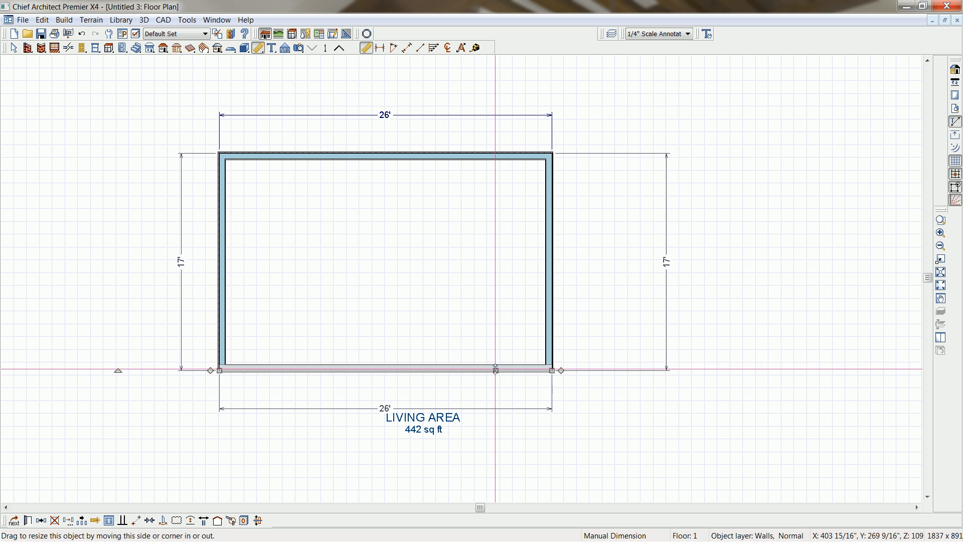
left_click_drag(496, 370, 497, 345)
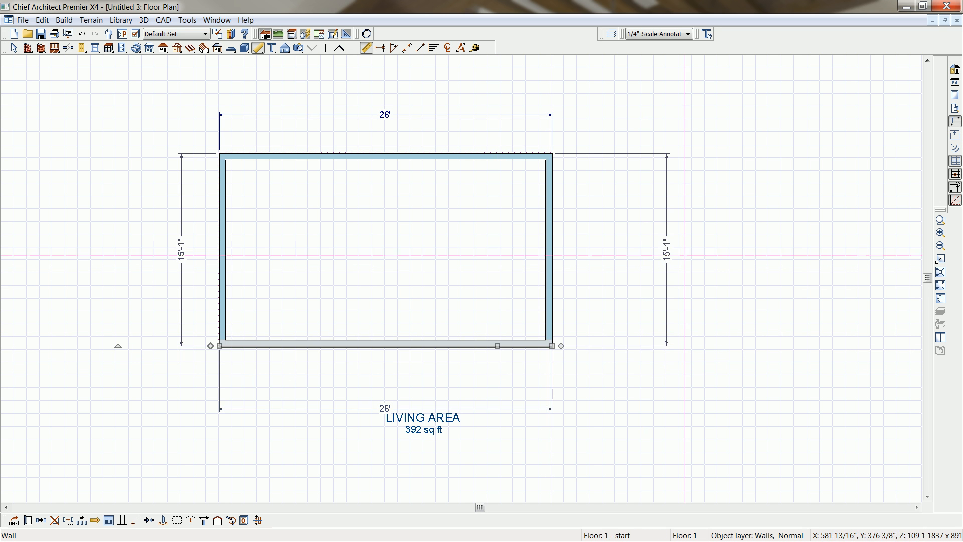
left_click(670, 248)
type("10")
key("Return")
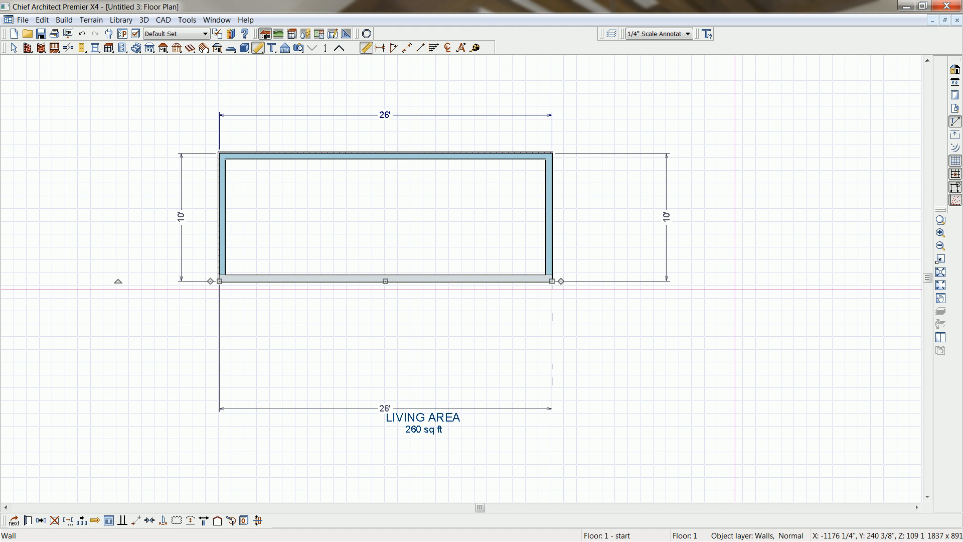
left_click(735, 290)
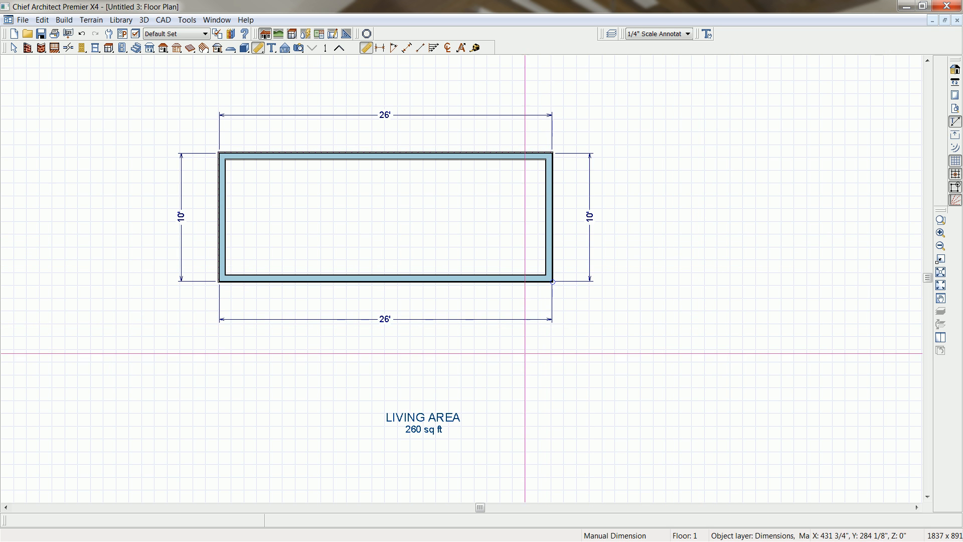
Create a perspective floor overview of the room and view it from above the long outer wall.
middle_click_drag(532, 353, 572, 375)
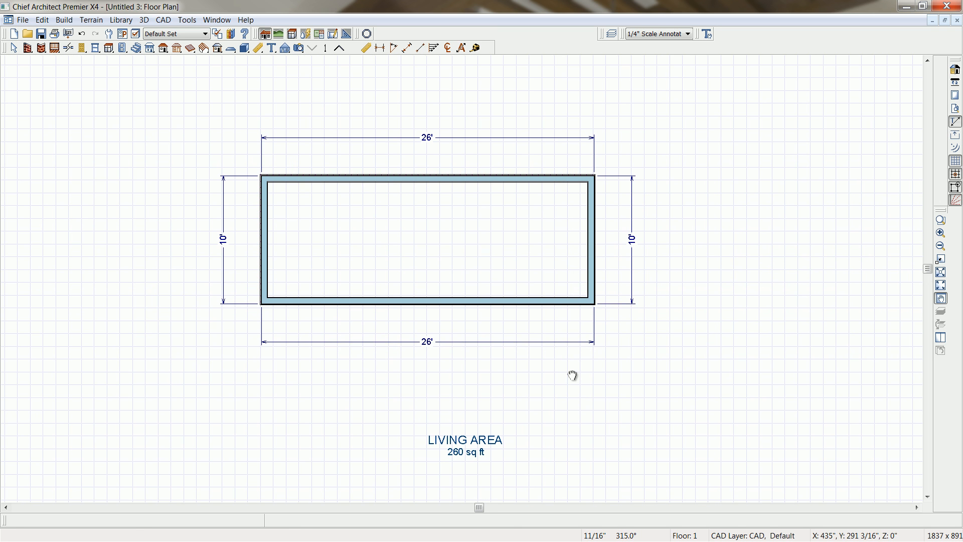
left_click(300, 49)
left_click(406, 48)
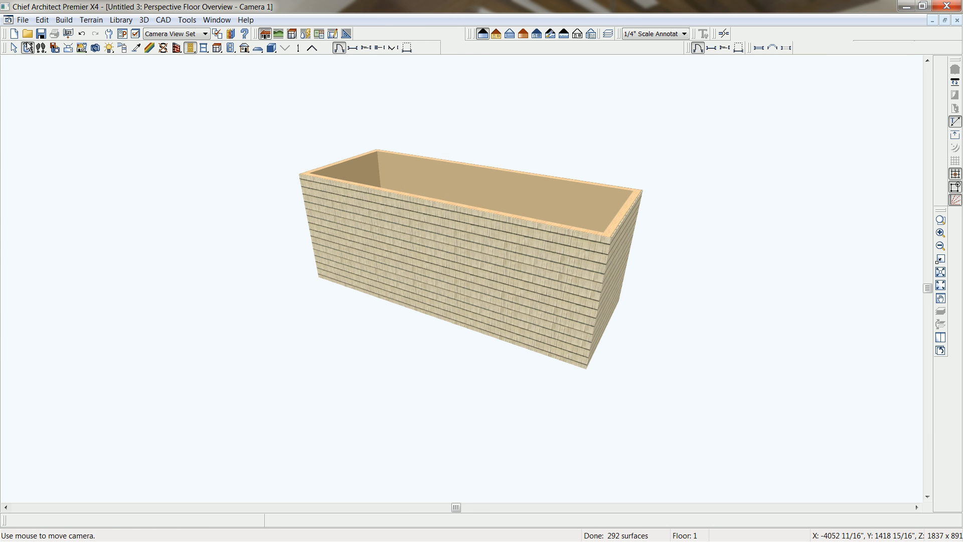
left_click_drag(354, 165, 466, 217)
scroll(466, 217, "up", 3)
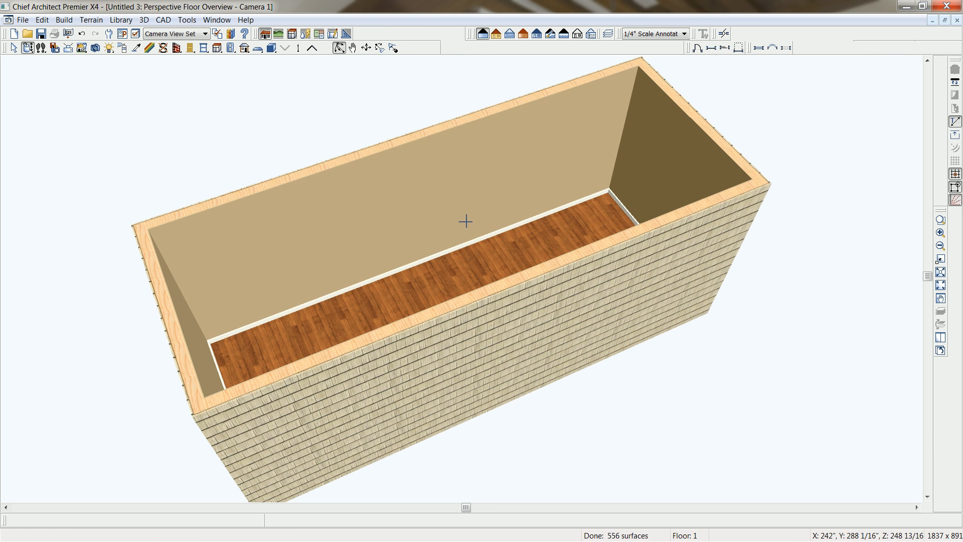
left_click_drag(450, 281, 445, 266)
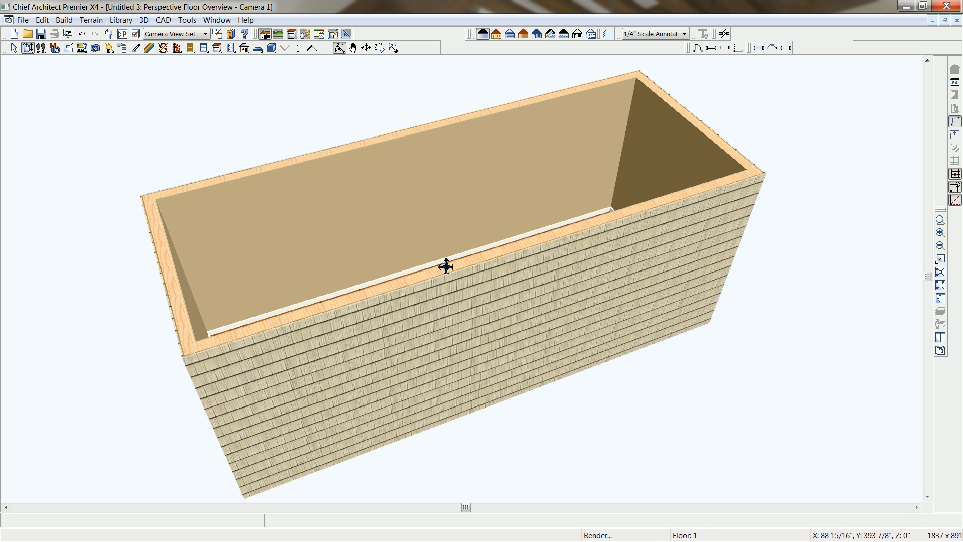
Place a hinged door near one end of the long front wall and widen it to about 54".
left_click(190, 48)
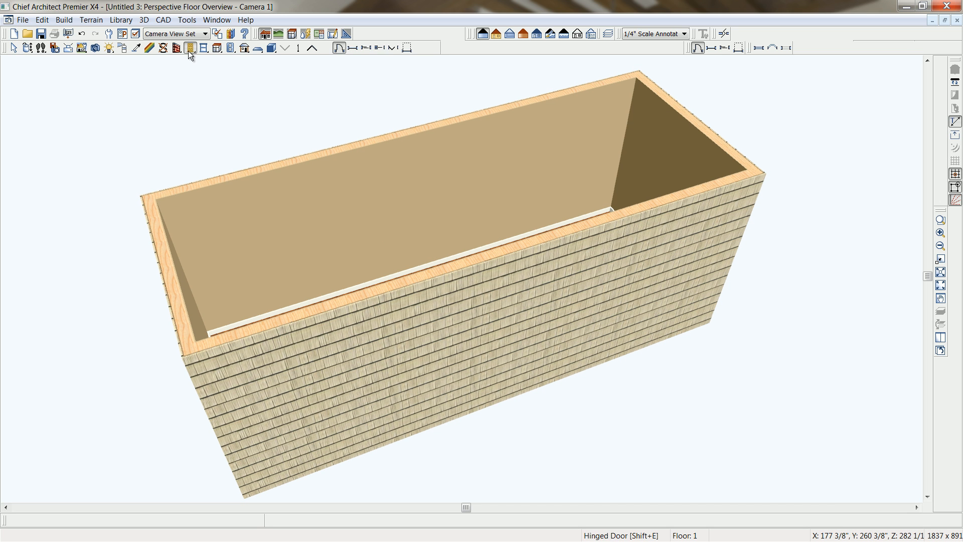
left_click(301, 354)
left_click(322, 417)
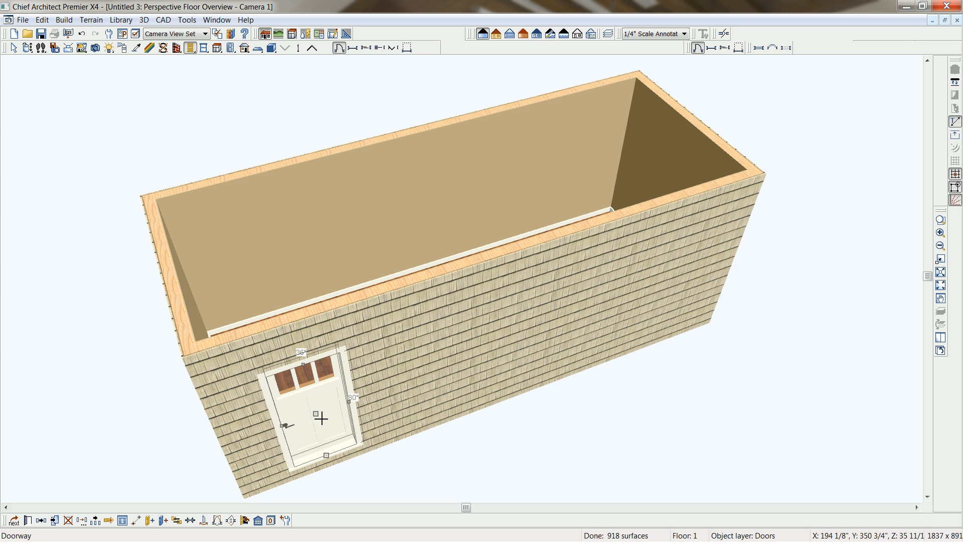
mouse_move(315, 415)
left_mouse_down()
mouse_move(392, 387)
mouse_move(328, 410)
left_mouse_up()
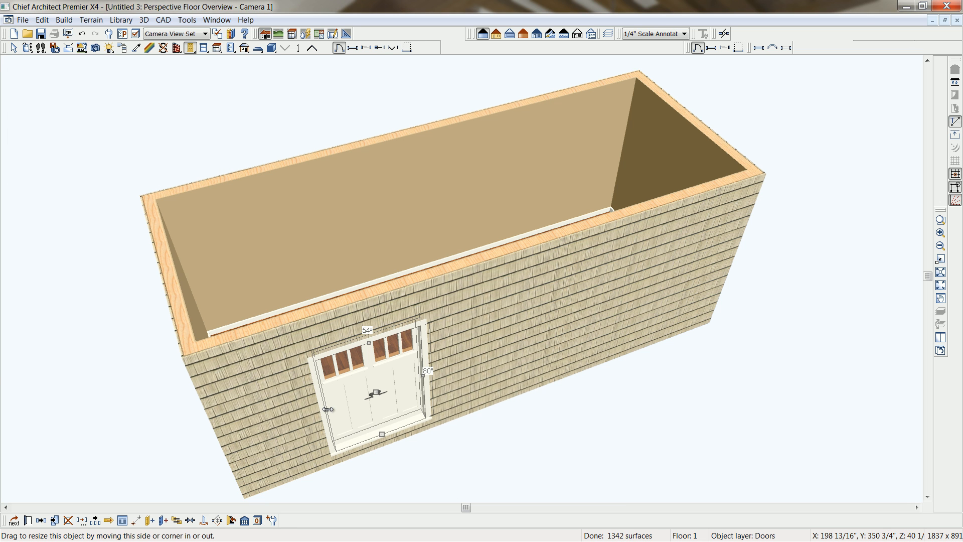
Change the door's style to Glass and its width to 72", and shift it along the wall toward the near corner.
double_click(327, 409)
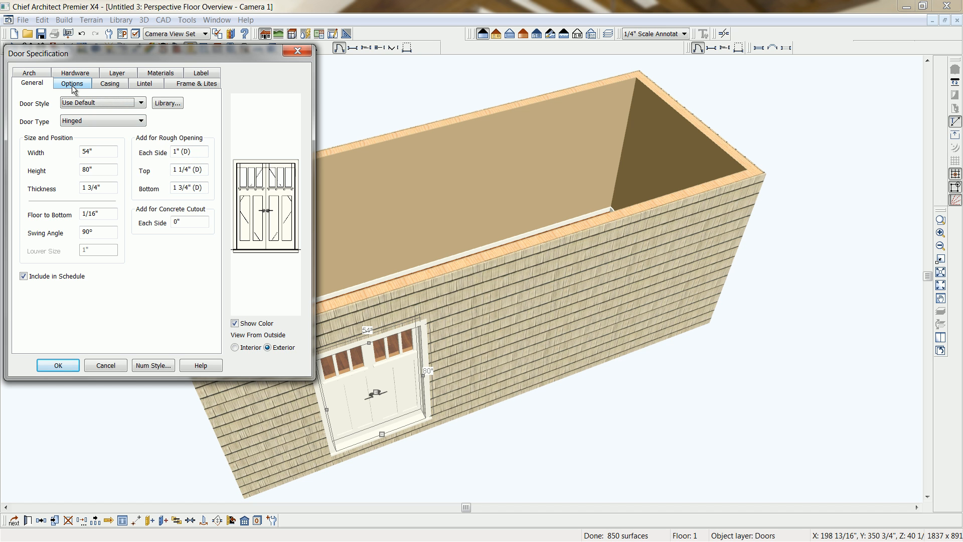
left_click(141, 103)
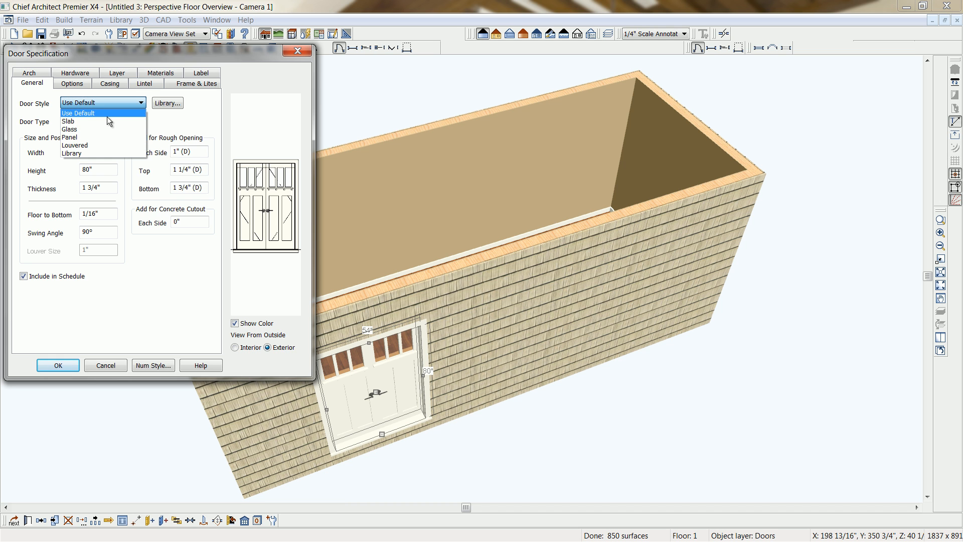
left_click(103, 121)
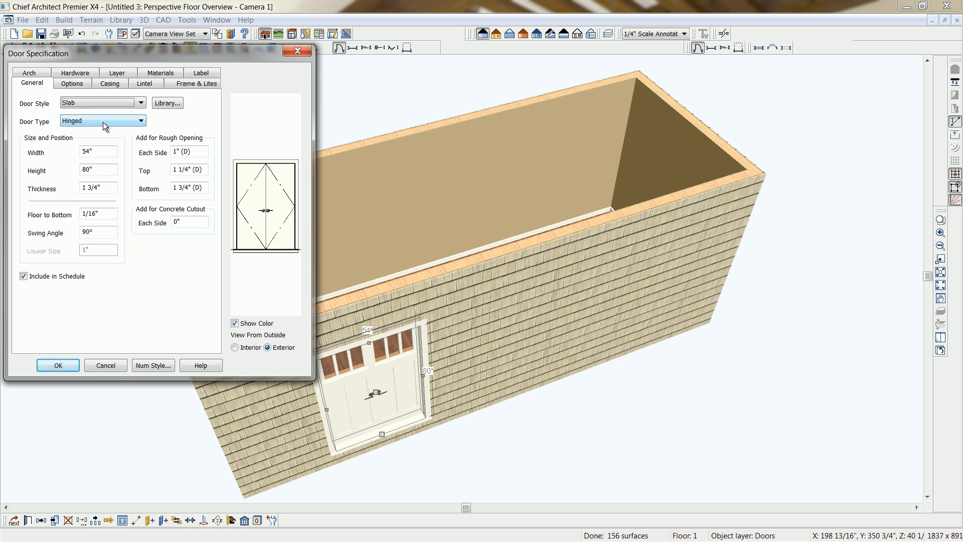
left_click(141, 103)
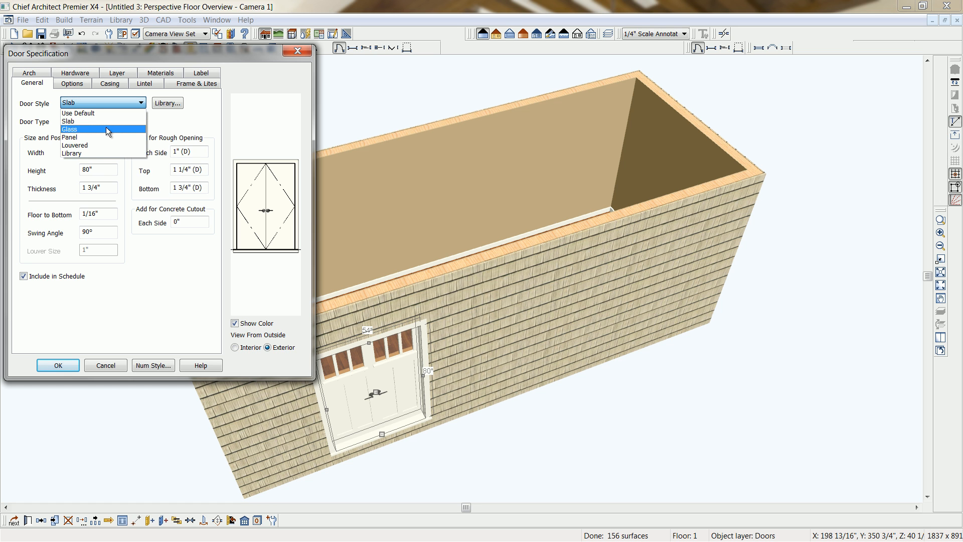
left_click(107, 128)
left_click_drag(86, 152, 64, 149)
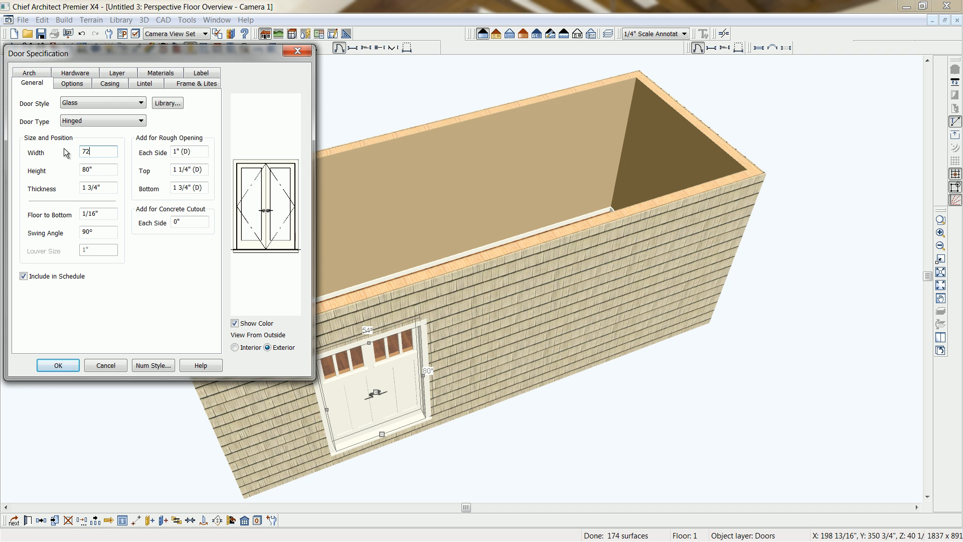
type("72")
left_click(72, 86)
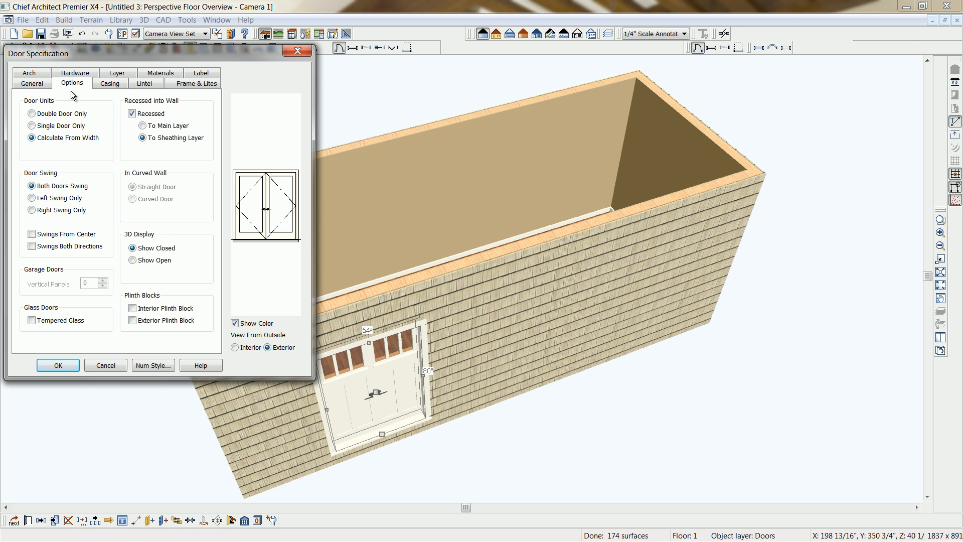
left_click(102, 89)
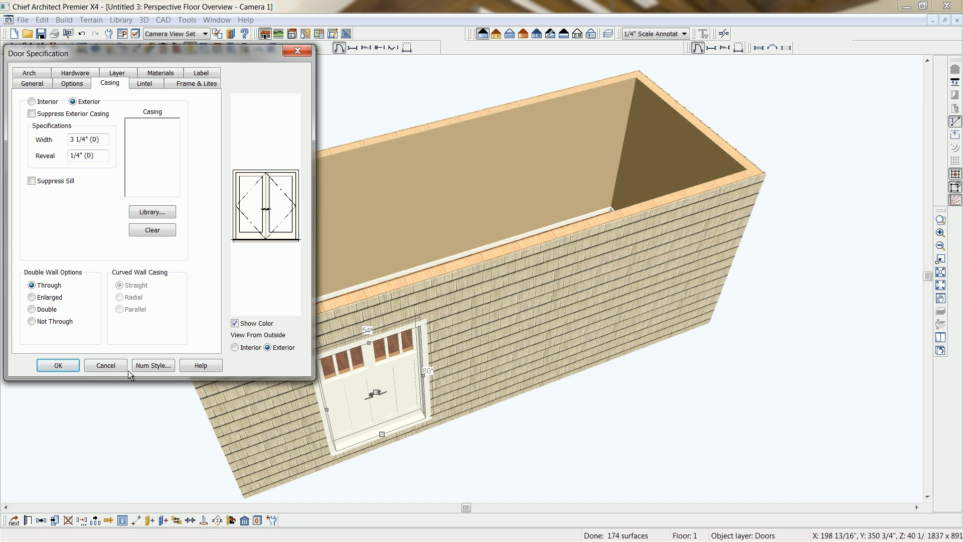
left_click(69, 368)
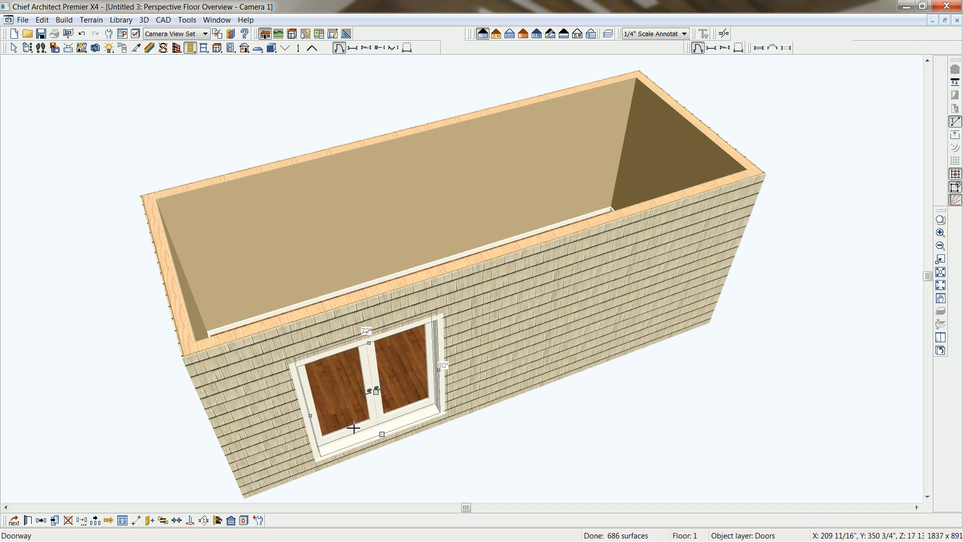
left_click_drag(377, 395, 344, 400)
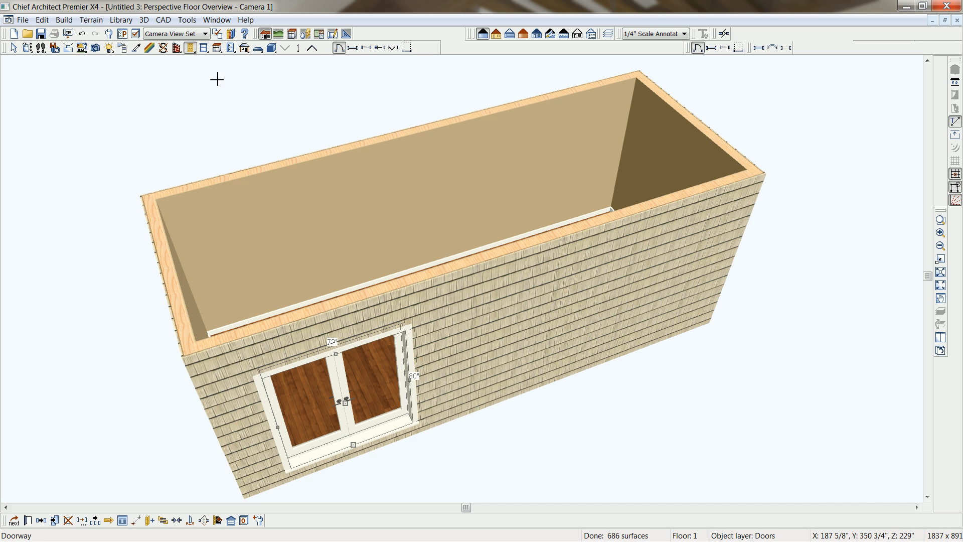
Place a window near the middle of the long back wall and stretch its height to about 55".
left_click(204, 48)
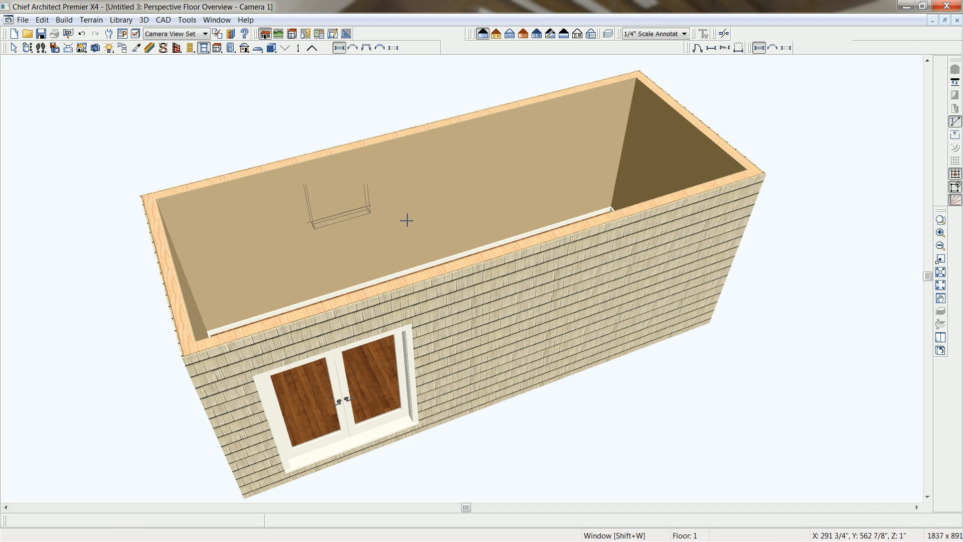
left_click(422, 206)
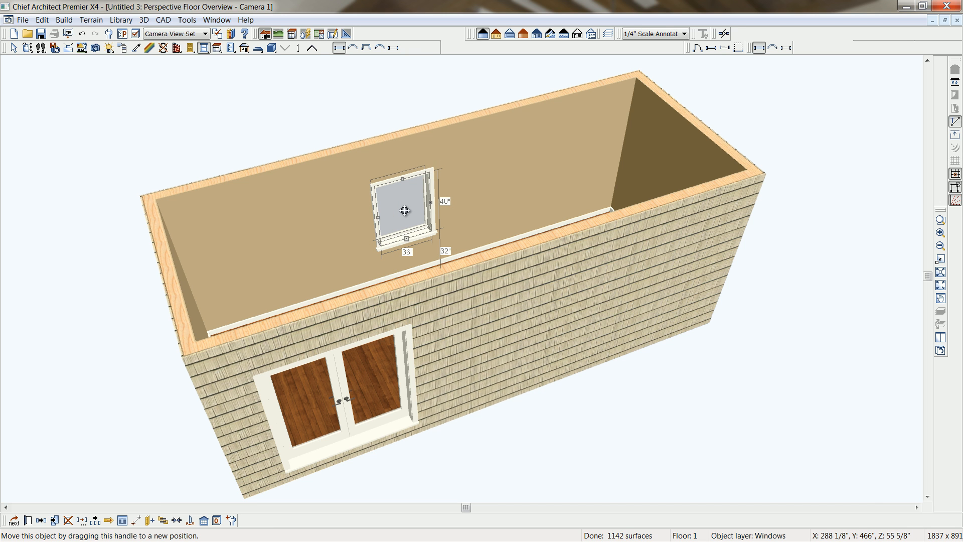
left_click_drag(402, 179, 402, 169)
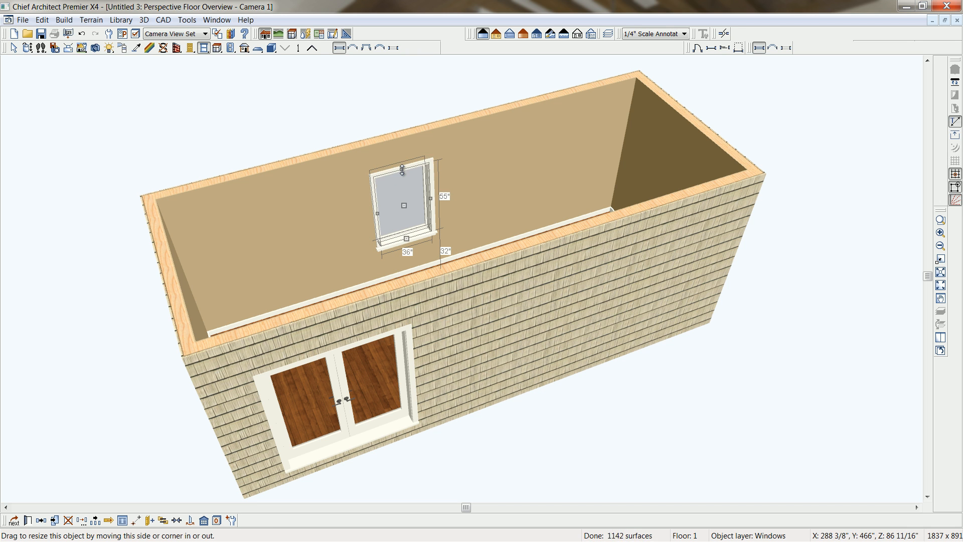
Change the back wall window's type to Fixed Glass, its height to 60" and its floor-to-top distance to 90".
double_click(401, 169)
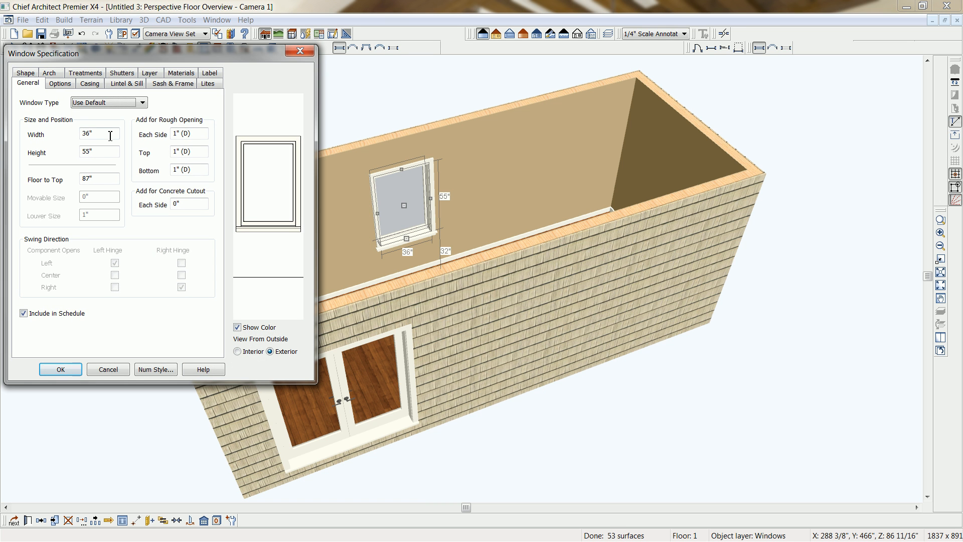
double_click(105, 153)
left_click(142, 102)
double_click(104, 153)
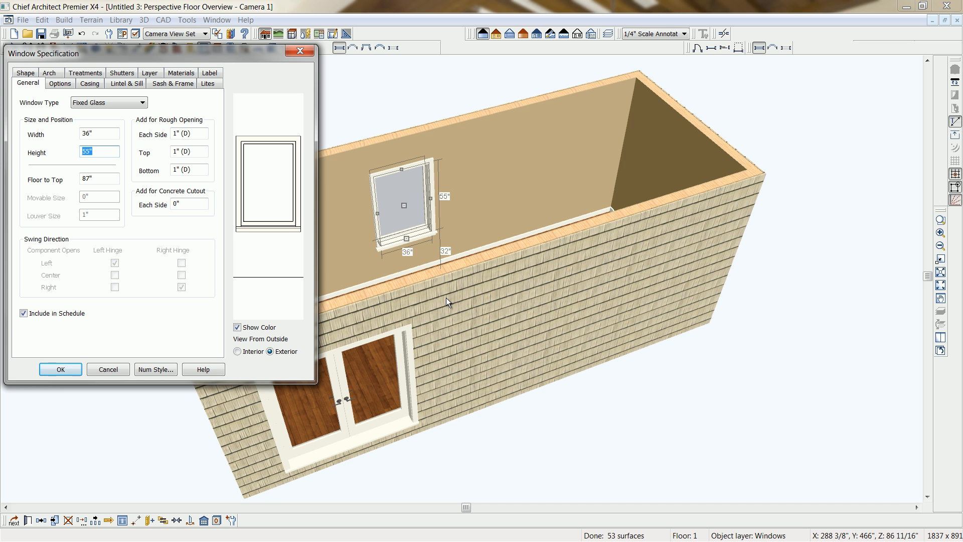
type("5")
type("0")
key("Tab")
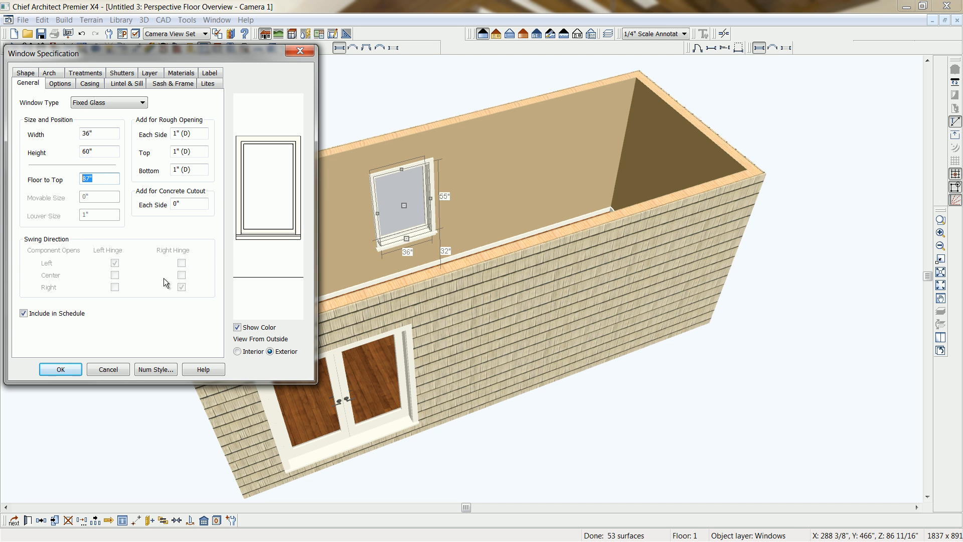
type("90")
Turn off the interior sill for the back wall window and apply the window specification.
left_click(123, 82)
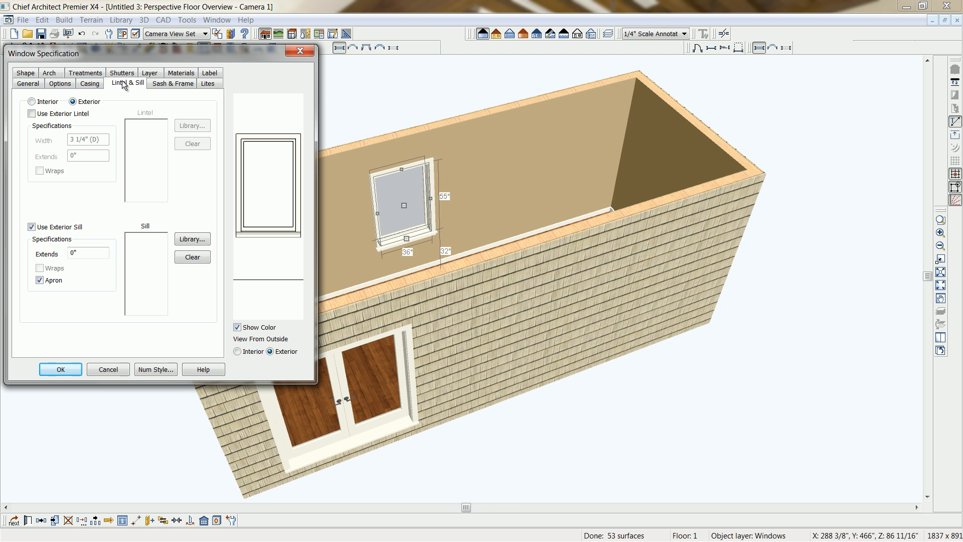
left_click(40, 103)
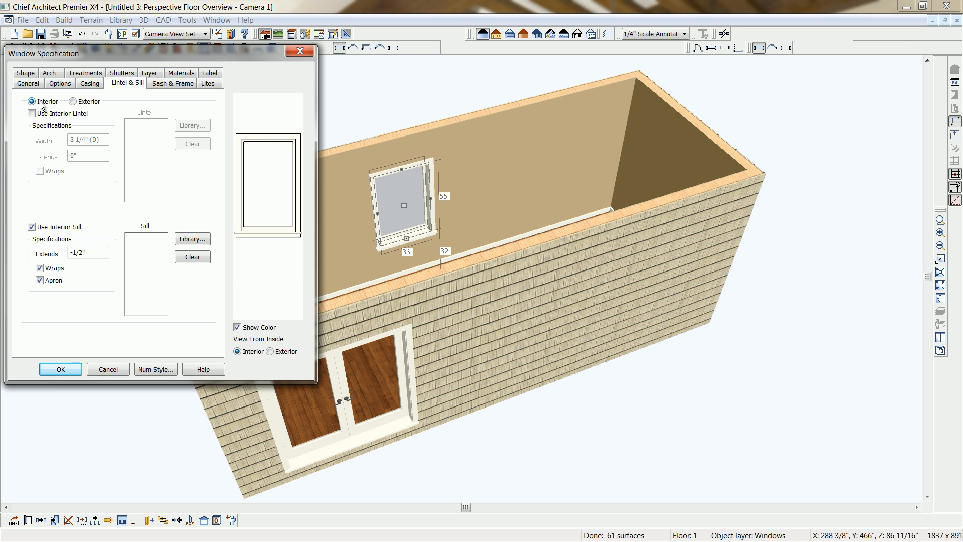
left_click(31, 227)
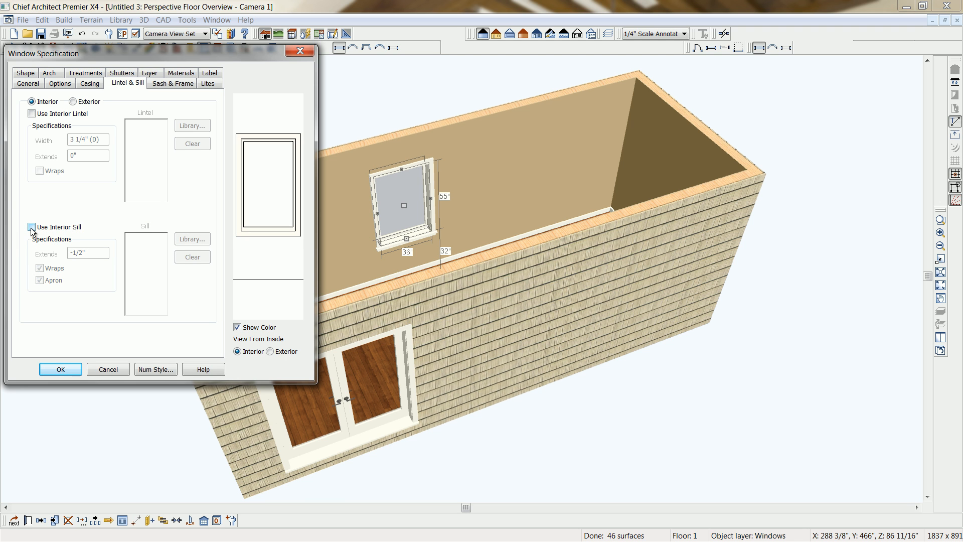
left_click(31, 227)
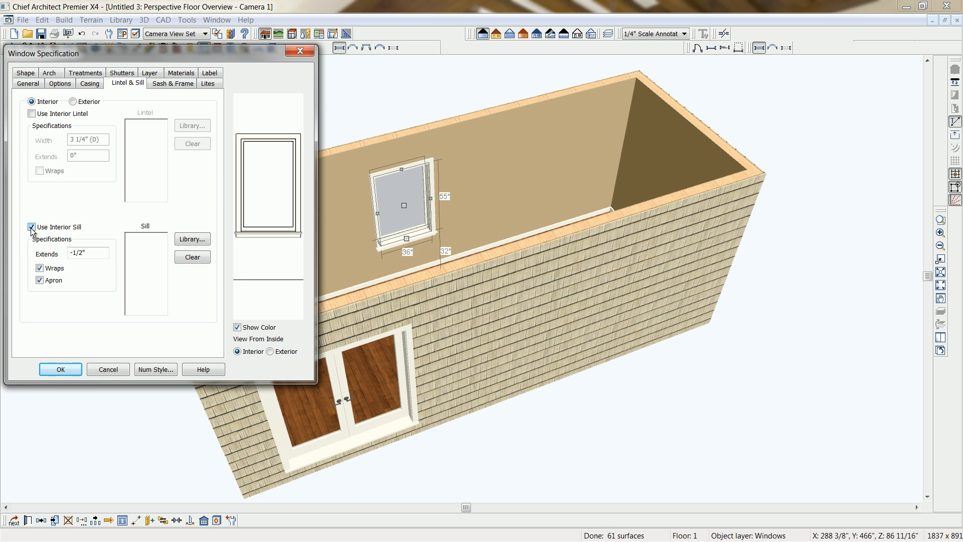
left_click(32, 227)
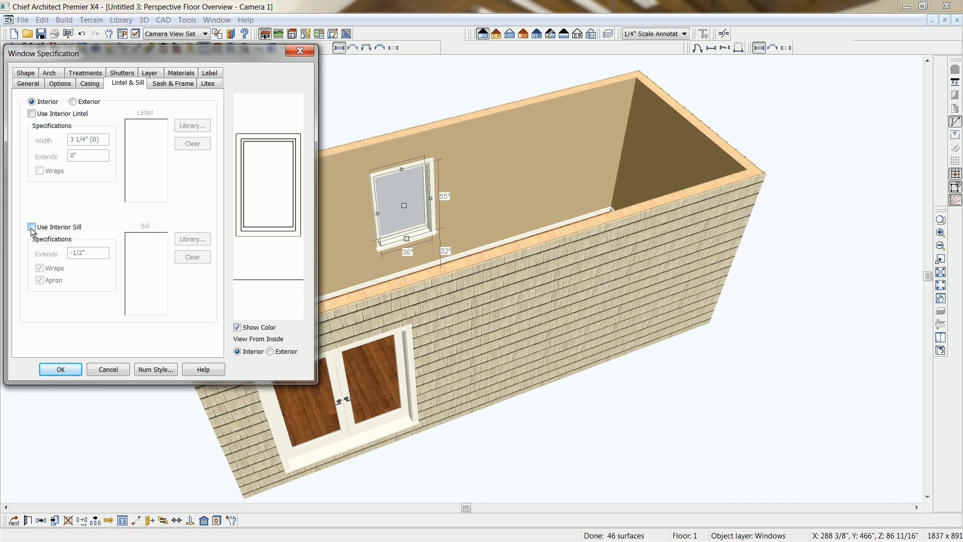
left_click(71, 369)
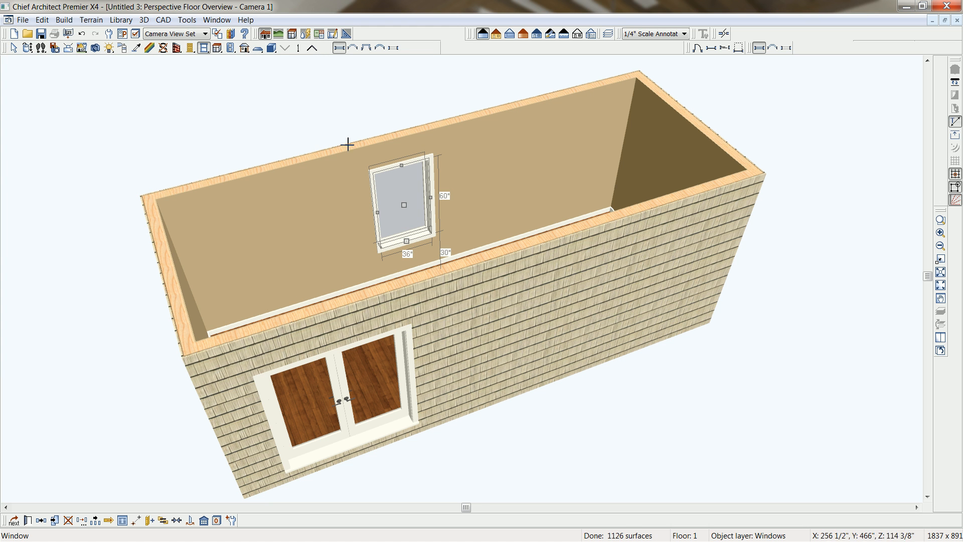
Open the room's specification and delete its default base molding.
left_click(27, 48)
left_click_drag(531, 239, 524, 284)
scroll(439, 268, "up", 2)
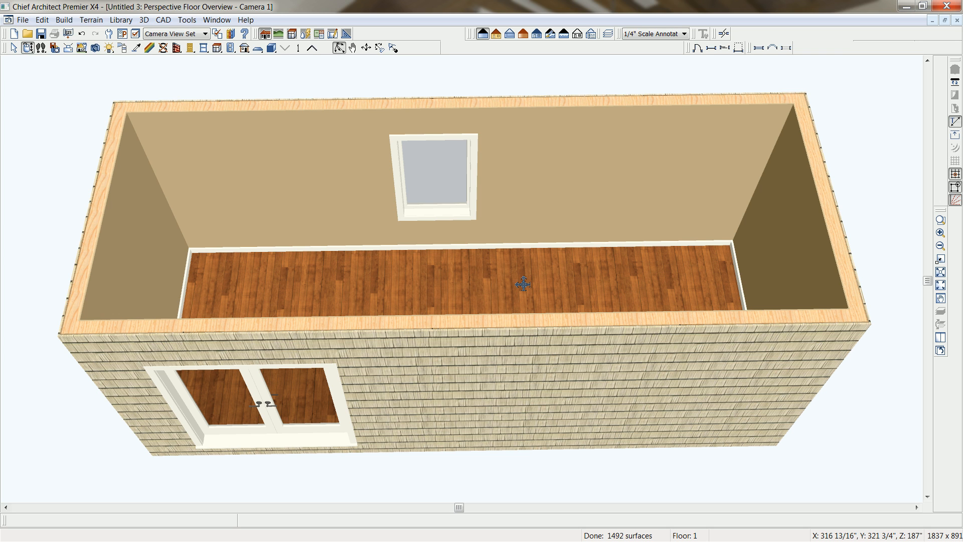
left_click(523, 284)
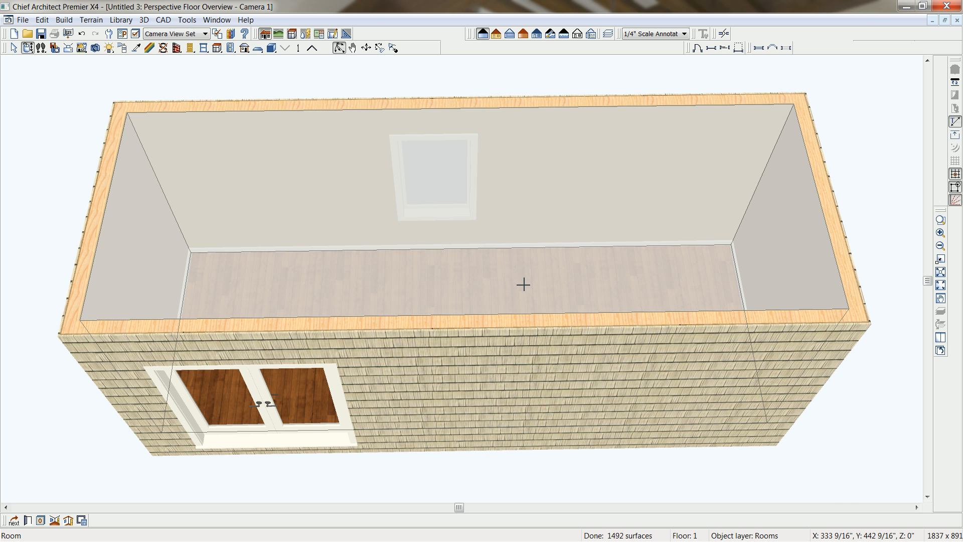
double_click(523, 284)
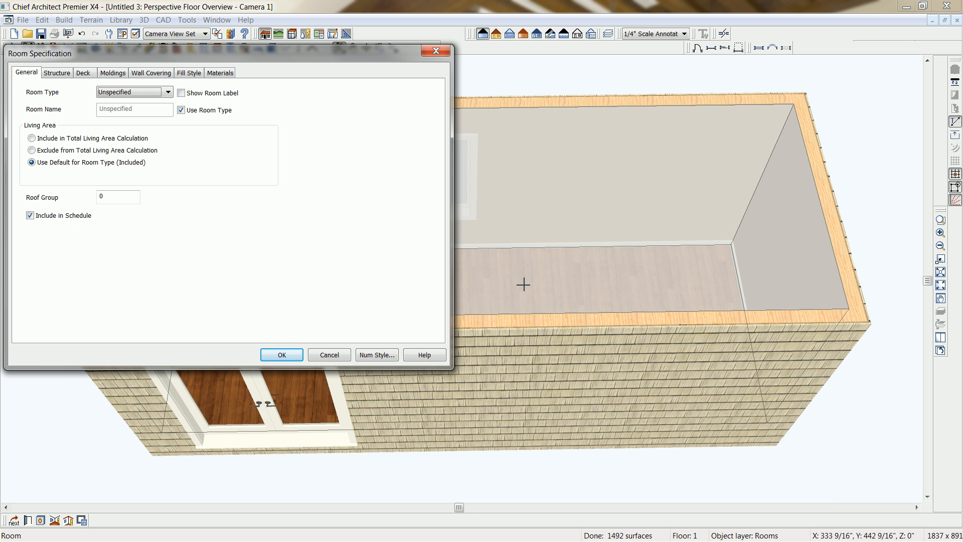
left_click(61, 73)
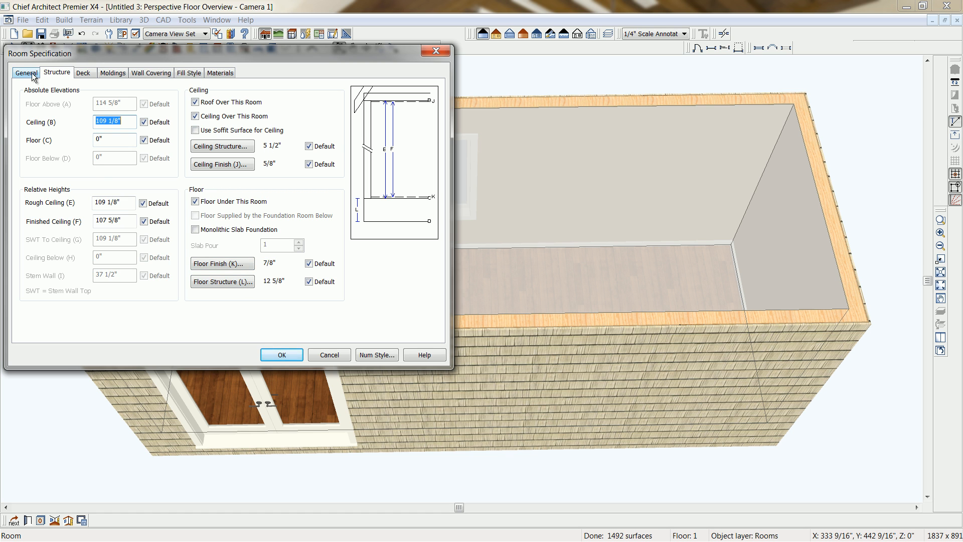
left_click(107, 73)
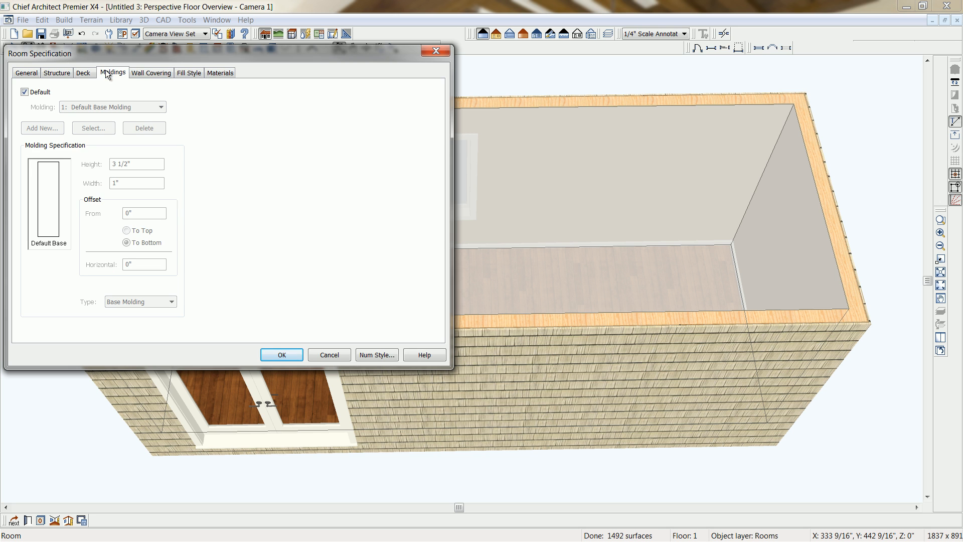
left_click(25, 92)
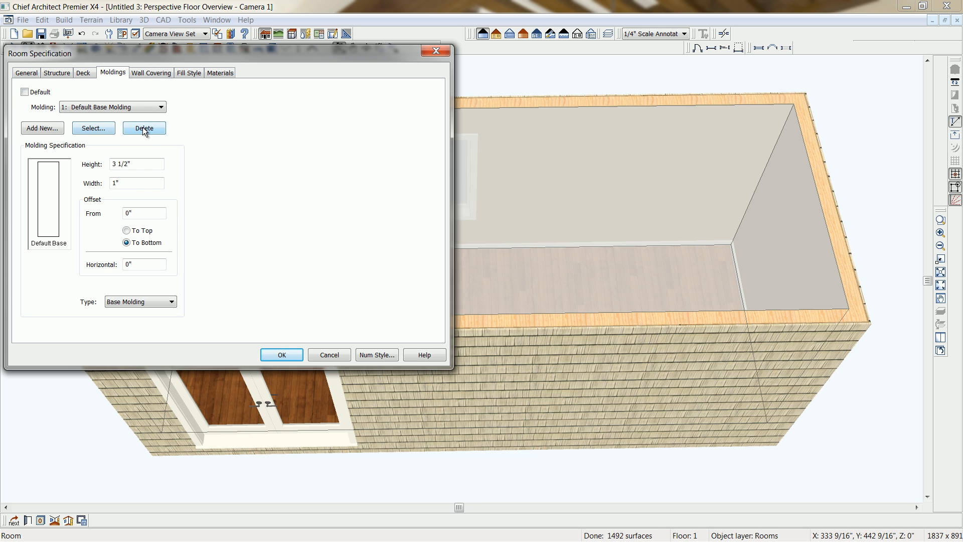
left_click(144, 128)
left_click(24, 92)
Set the room type to Master Bath and apply the room specification.
left_click(27, 72)
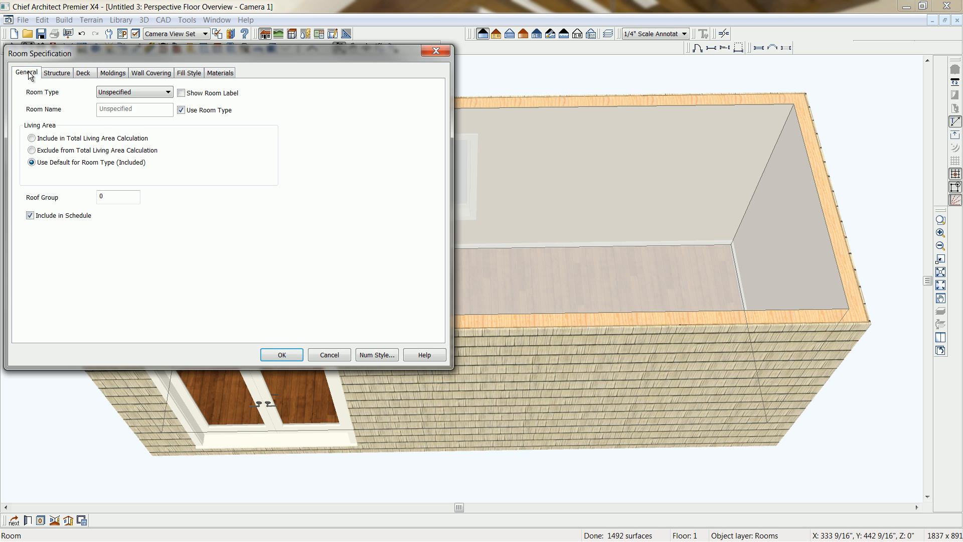
left_click(172, 91)
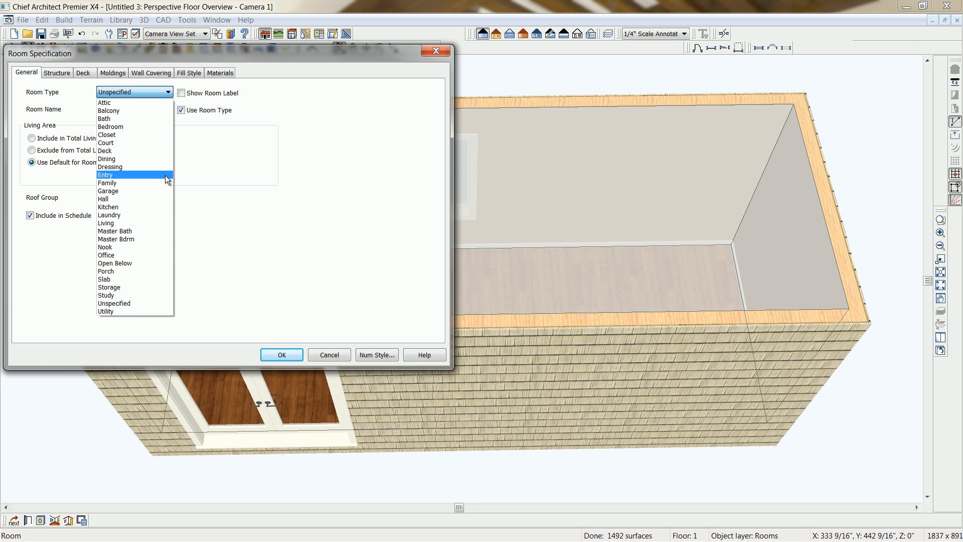
left_click(143, 229)
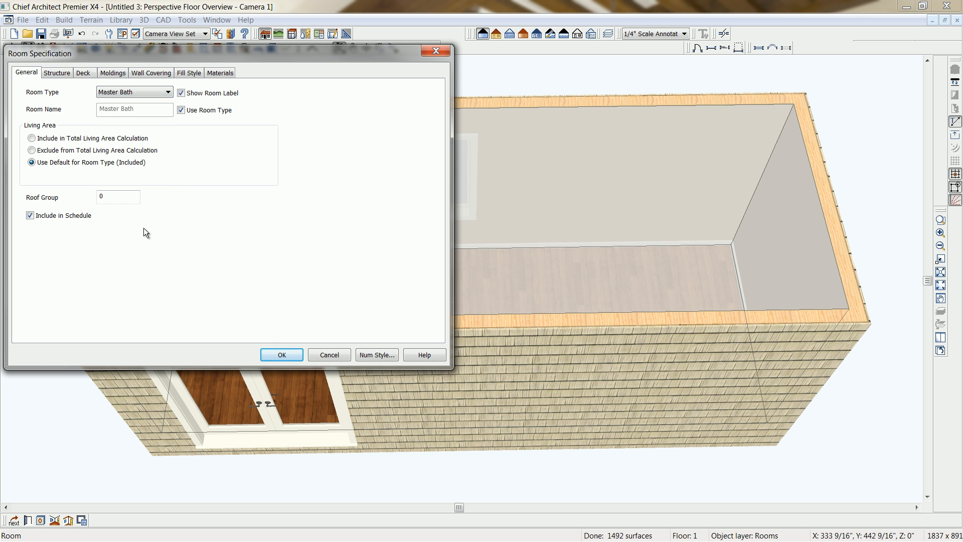
left_click(279, 354)
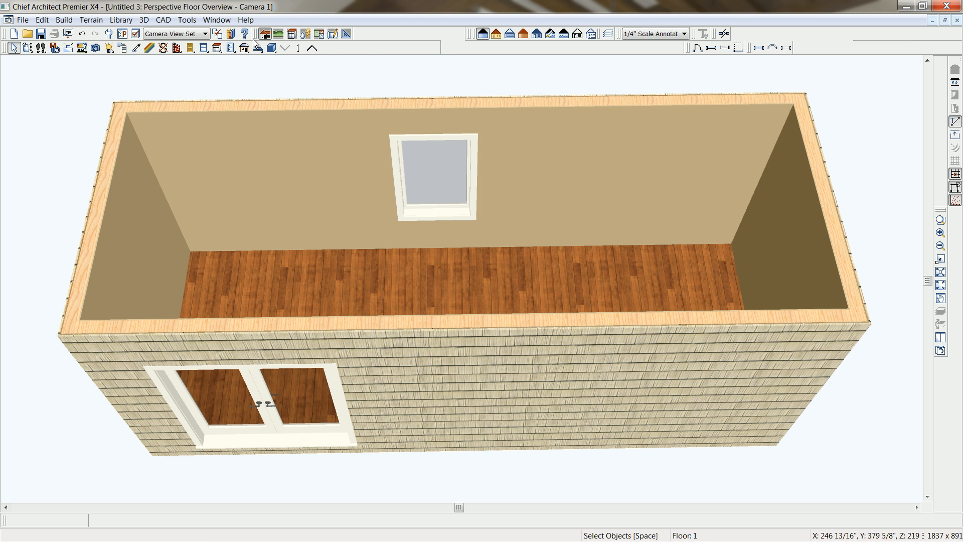
Apply the Tiberias Gold M786 flooring from the 2012-Tradeshow-Favorites library folder to the room's floor.
left_click(231, 34)
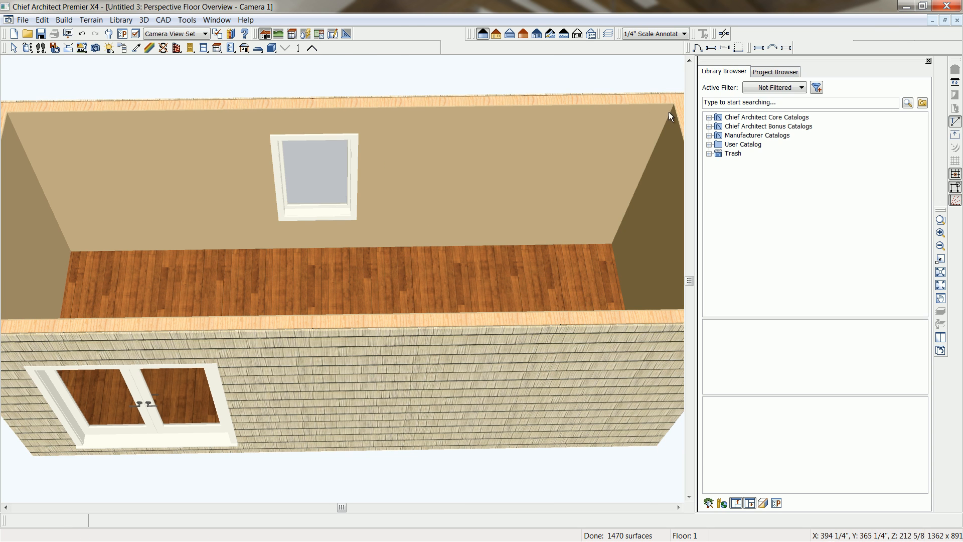
left_click(712, 146)
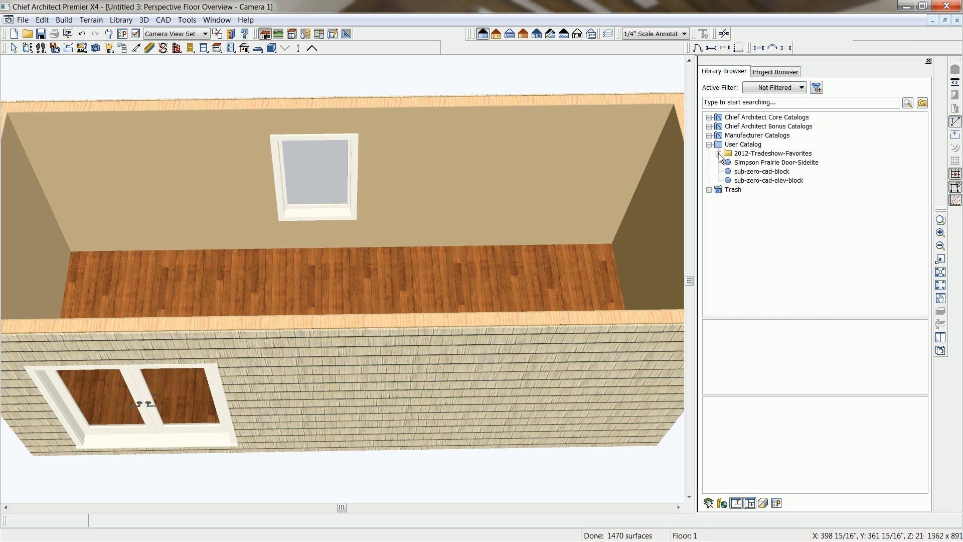
left_click(719, 154)
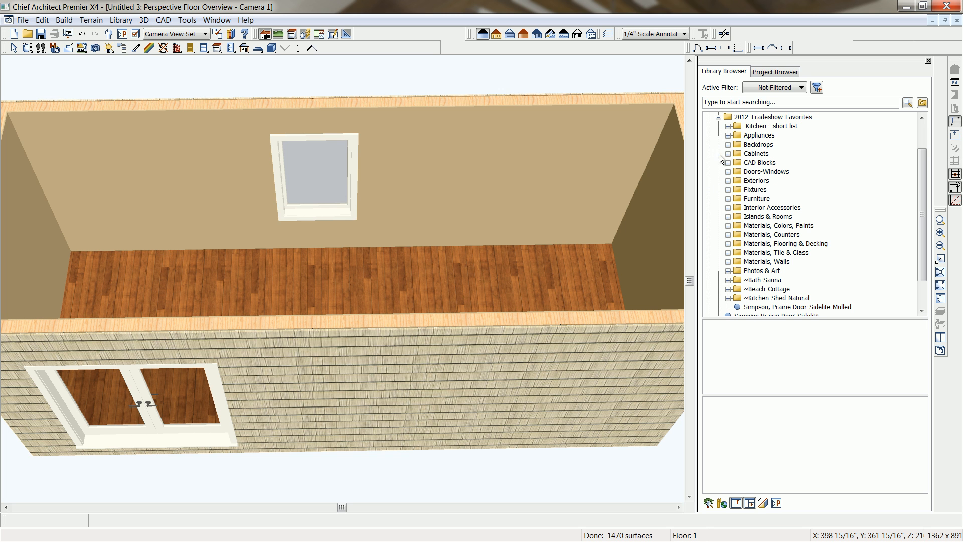
left_click(791, 245)
left_click(833, 374)
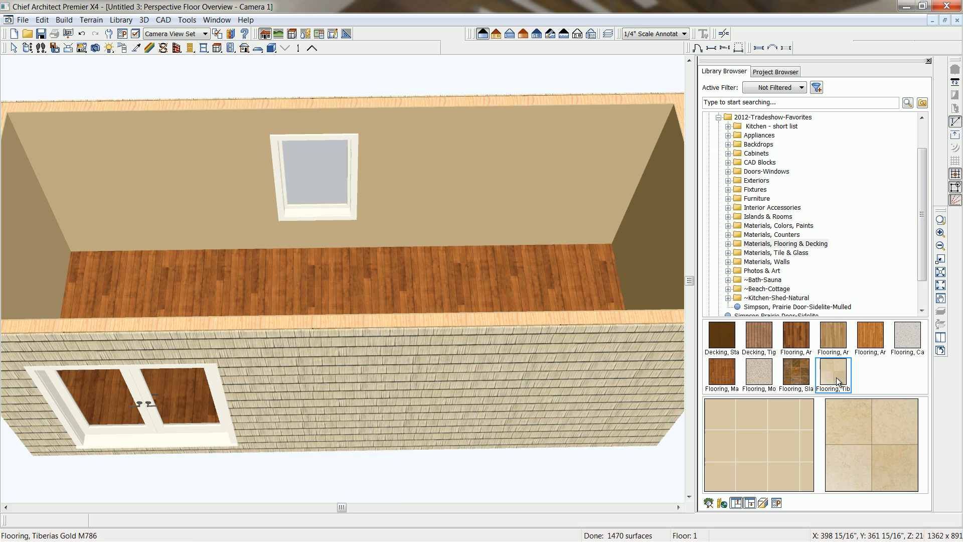
left_click(454, 298)
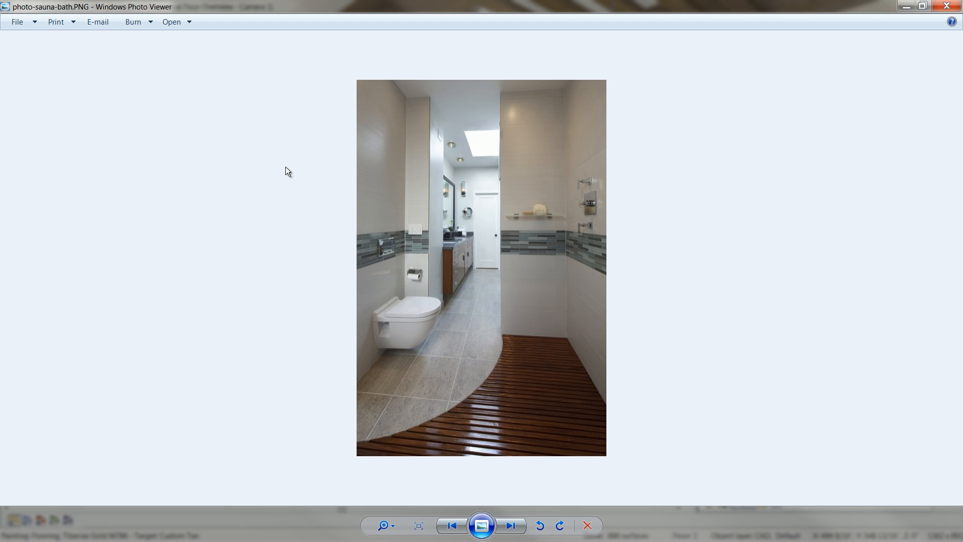
Look through the sauna bath reference photo and renderings in Windows Photo Viewer and return to Chief Architect.
key("Right")
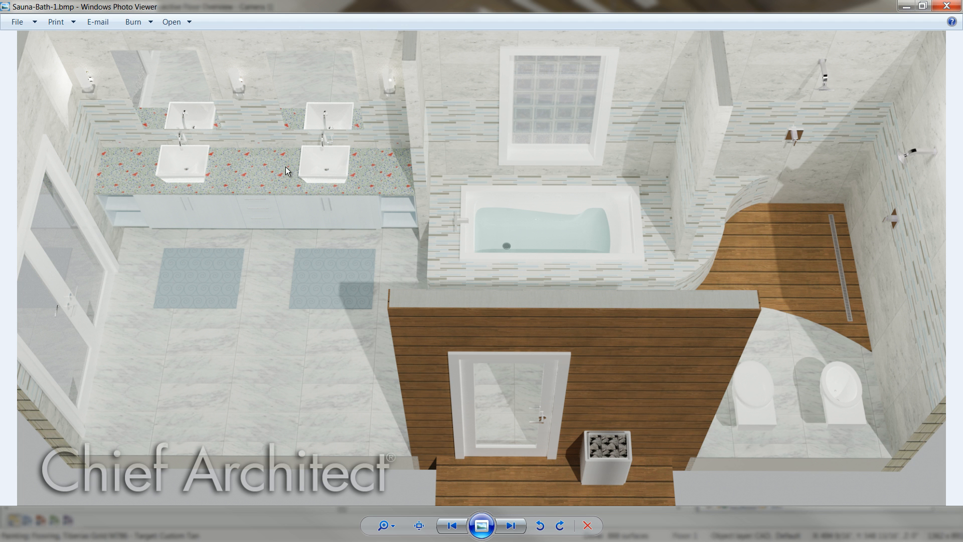
key("Right")
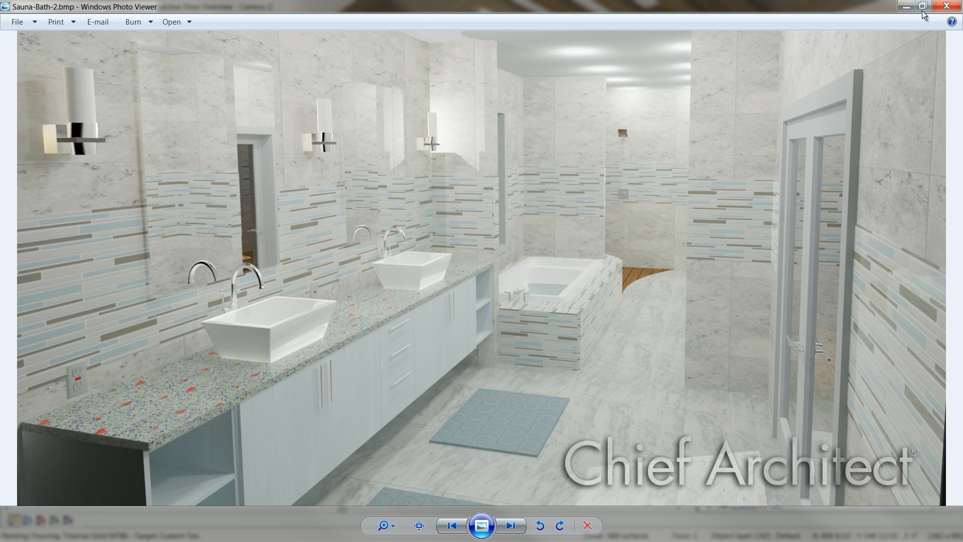
left_click(952, 6)
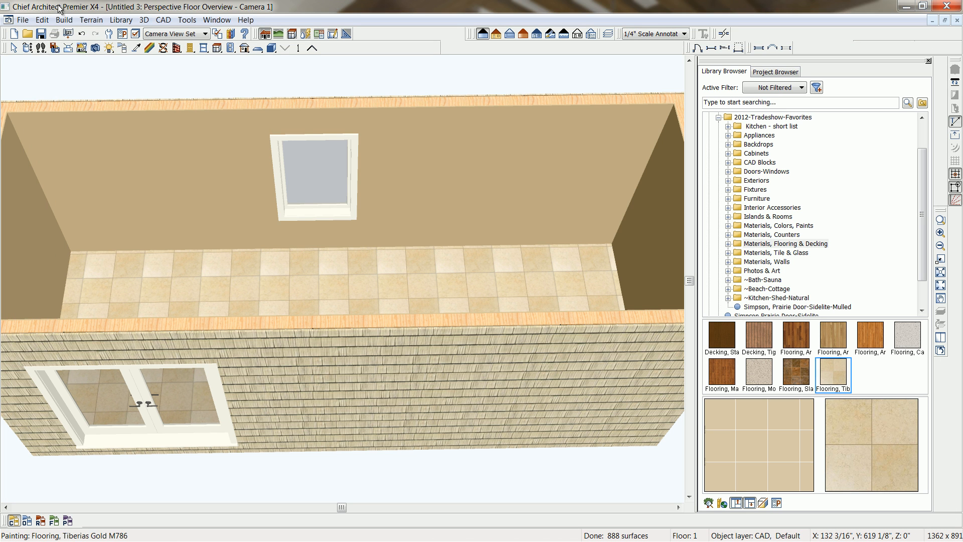
Draw two straight interior walls across the room's depth, one on each side of the back wall window.
left_click(177, 47)
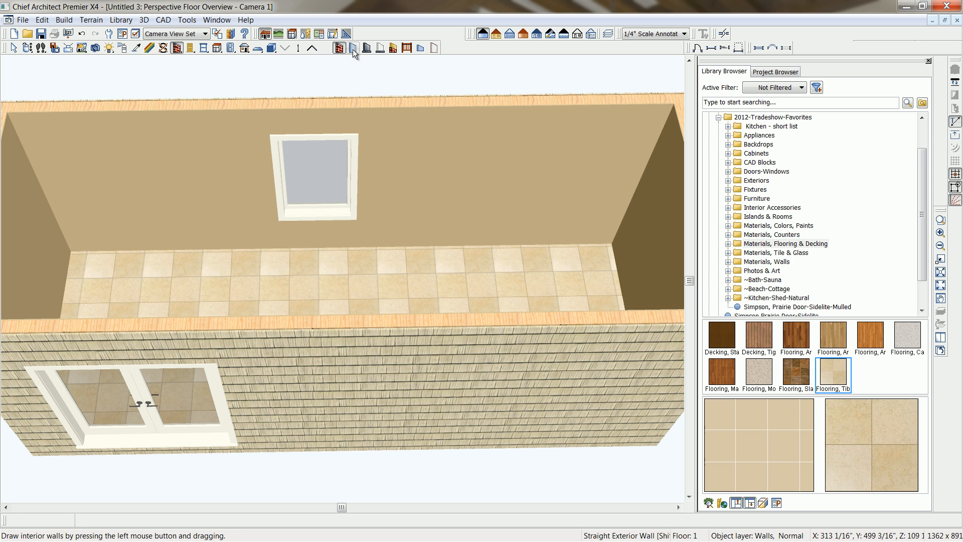
left_click(353, 48)
left_click_drag(240, 100, 236, 329)
left_click_drag(459, 104, 478, 325)
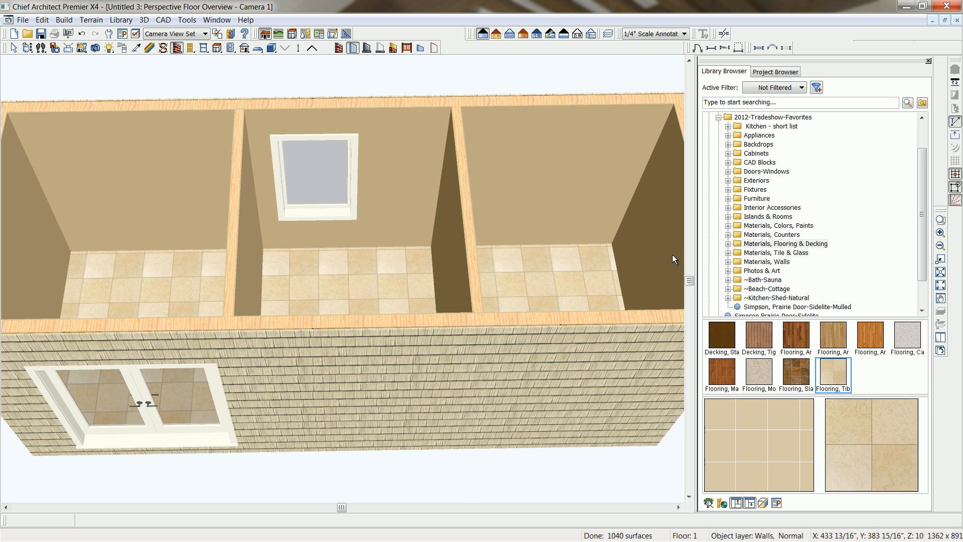
Close the library browser and tile the 3D overview beside the floor plan, making the floor plan active.
left_click(927, 61)
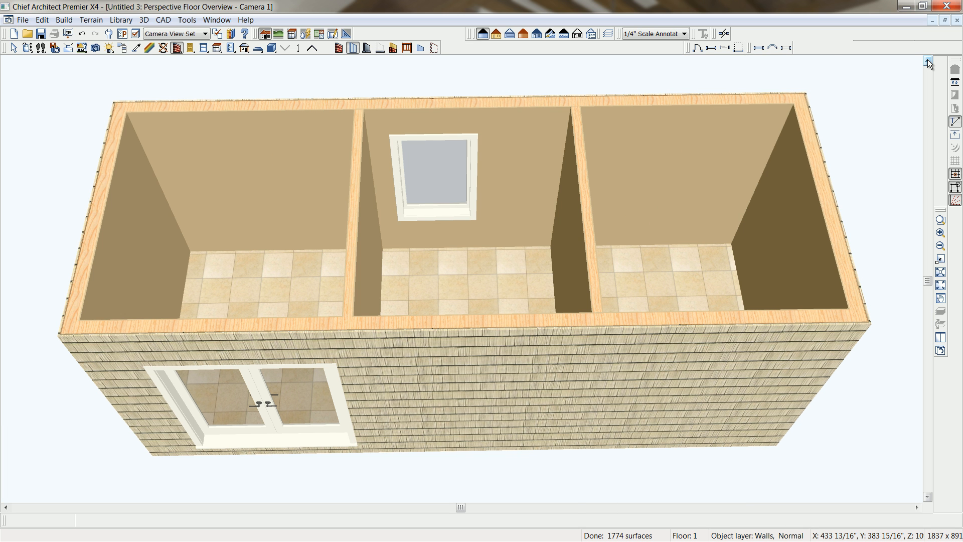
key("shift+F4")
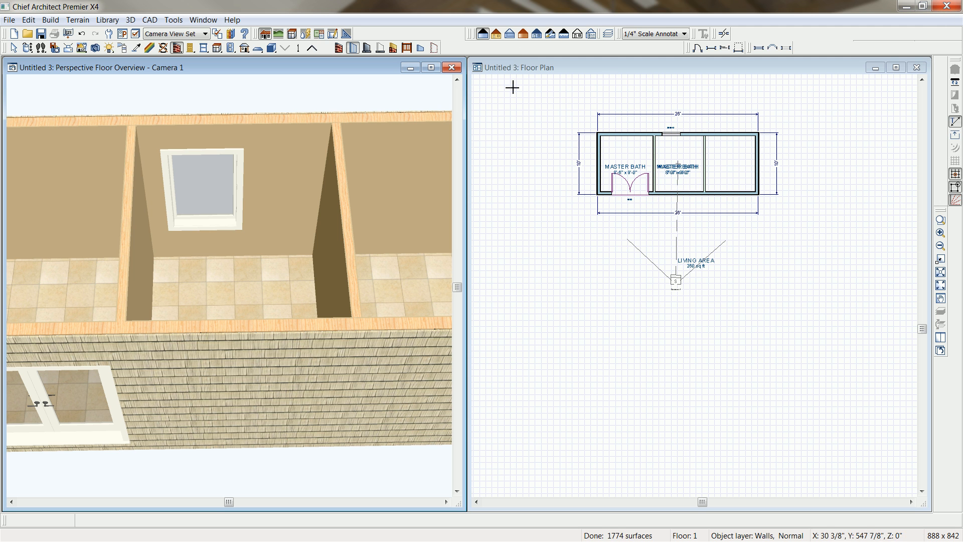
left_click(603, 67)
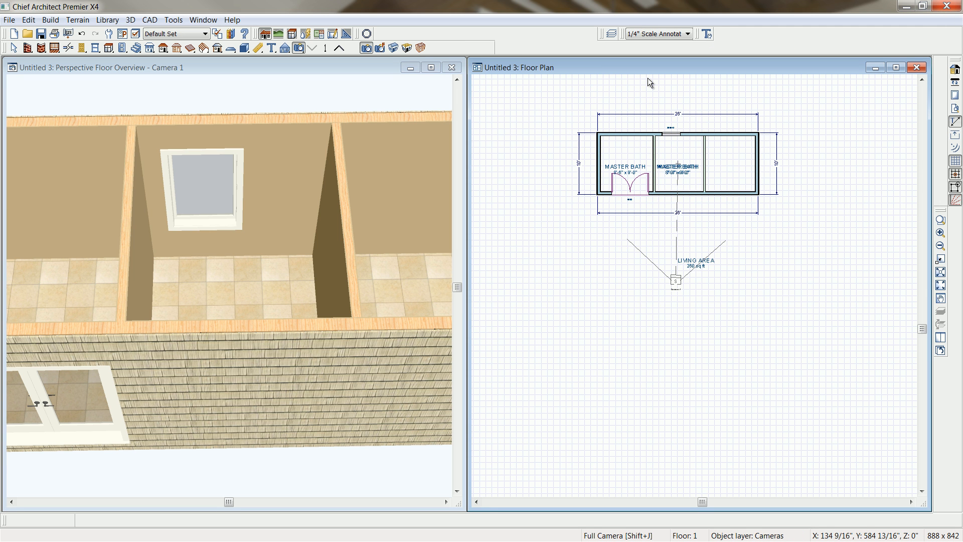
Fit the floor plan to view, maximize its window and make NKBA General Annotations the active annotation set.
key("space")
key("F6")
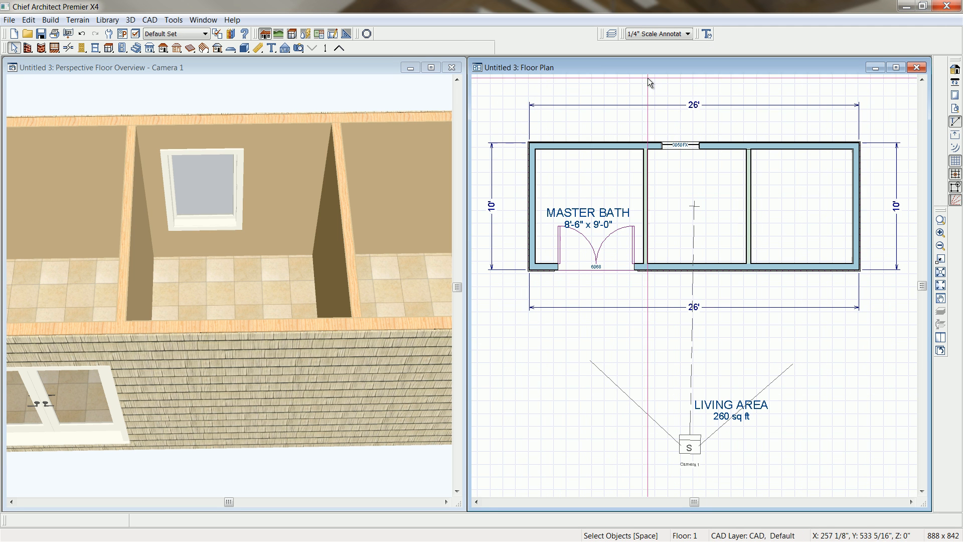
left_click(896, 67)
middle_click_drag(553, 315, 550, 258)
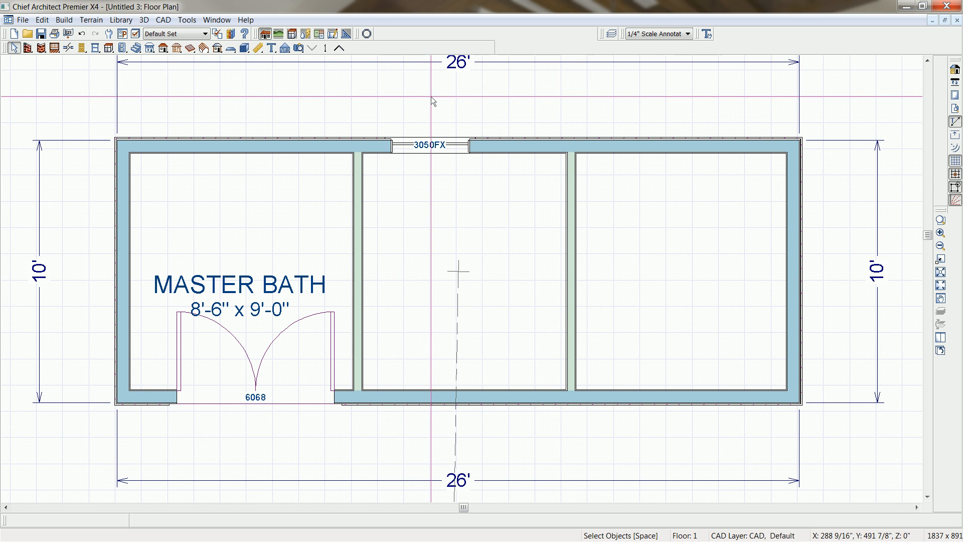
left_click(689, 35)
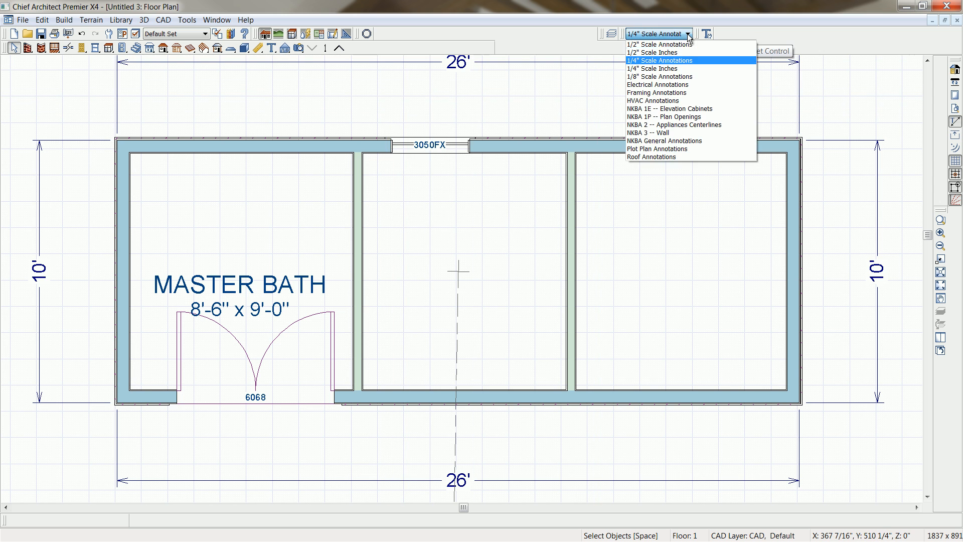
left_click(682, 141)
middle_click_drag(563, 215, 567, 248)
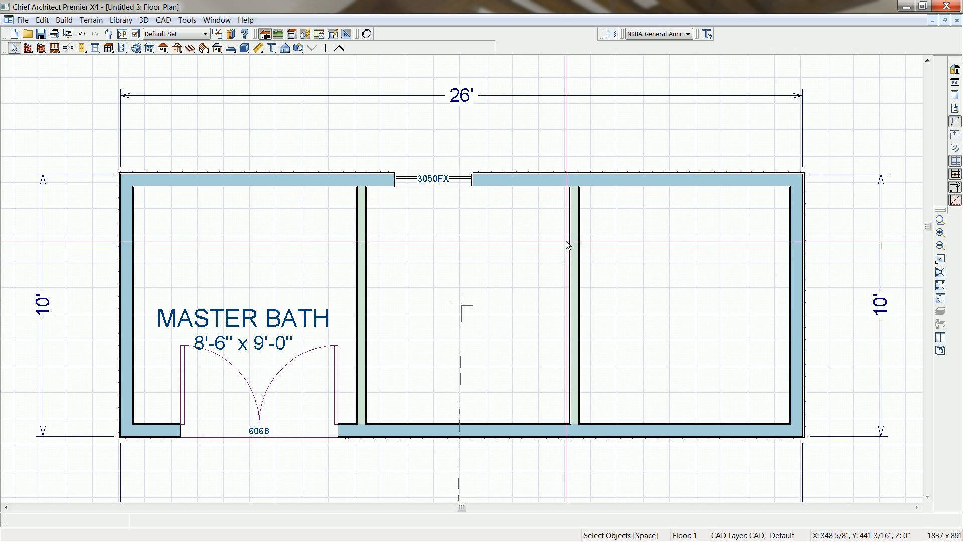
Add an interior dimension string across all three rooms and move it above the back wall, inside the 26' overall dimension.
left_click(258, 47)
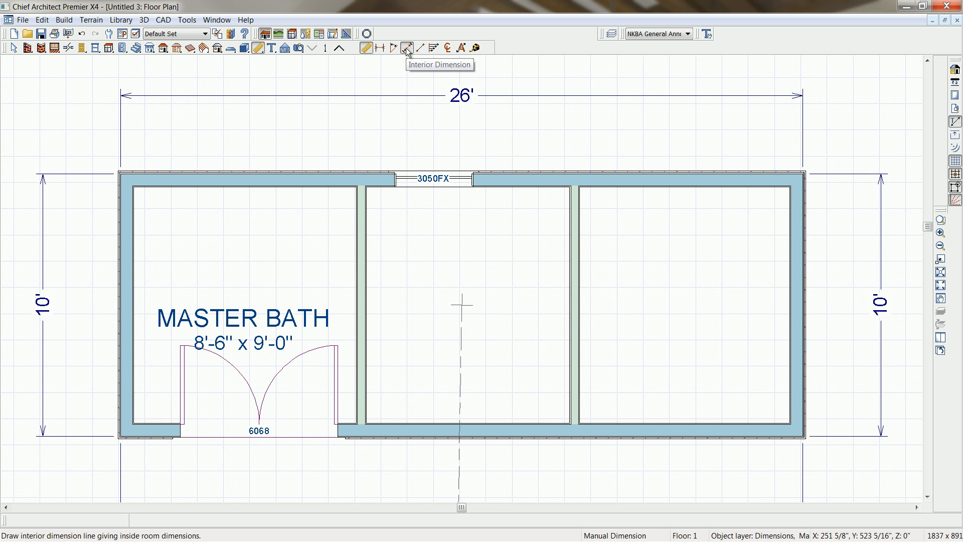
left_click(407, 49)
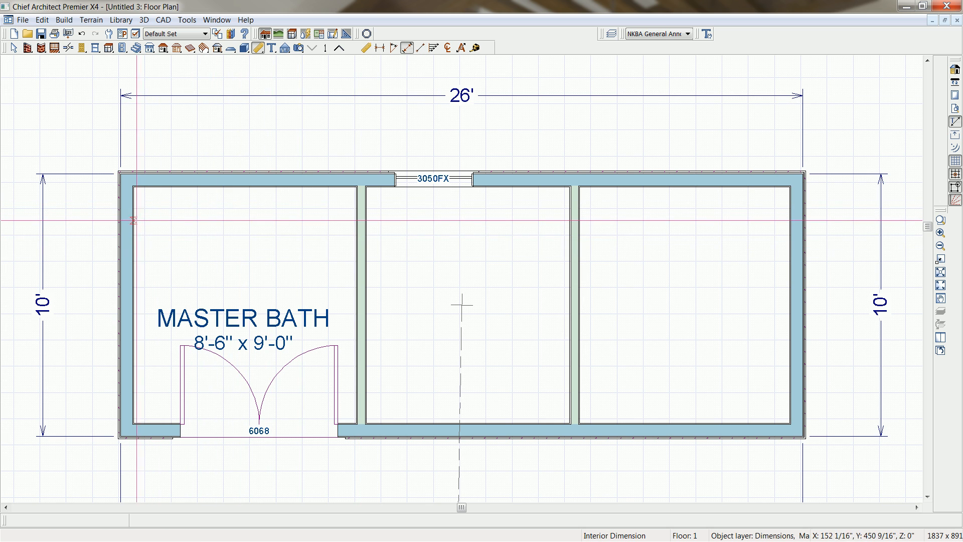
left_click_drag(137, 219, 789, 221)
left_click(498, 220)
left_click_drag(498, 221, 499, 153)
Examine the layers in the Shake Siding-6 Tan wall type definition of the exterior wall at the plan's right end.
middle_click_drag(719, 245, 624, 250)
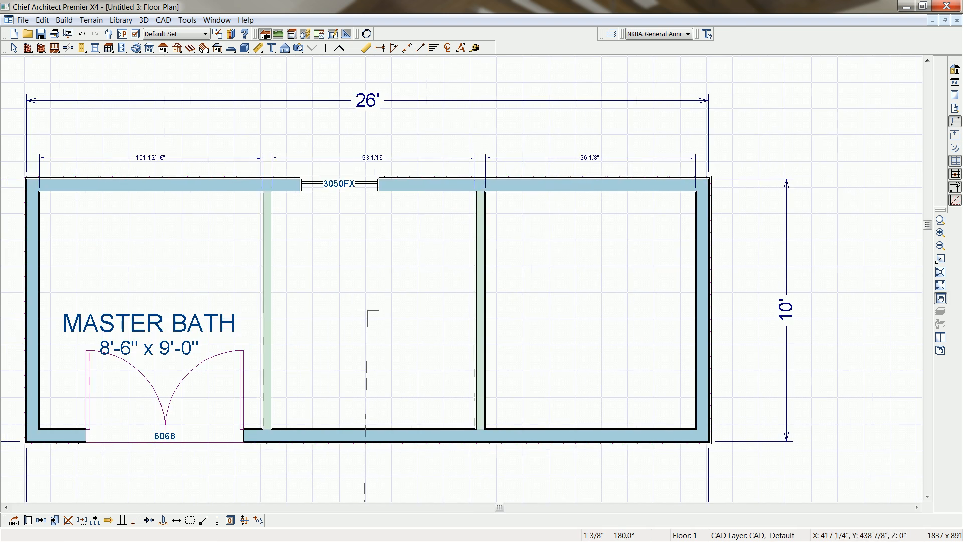
scroll(652, 200, "up", 4)
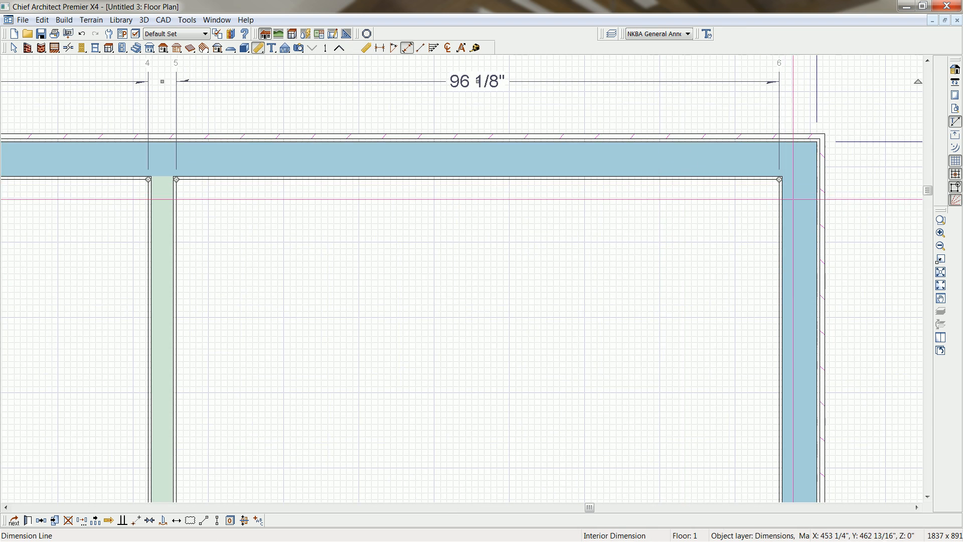
scroll(793, 200, "up", 1)
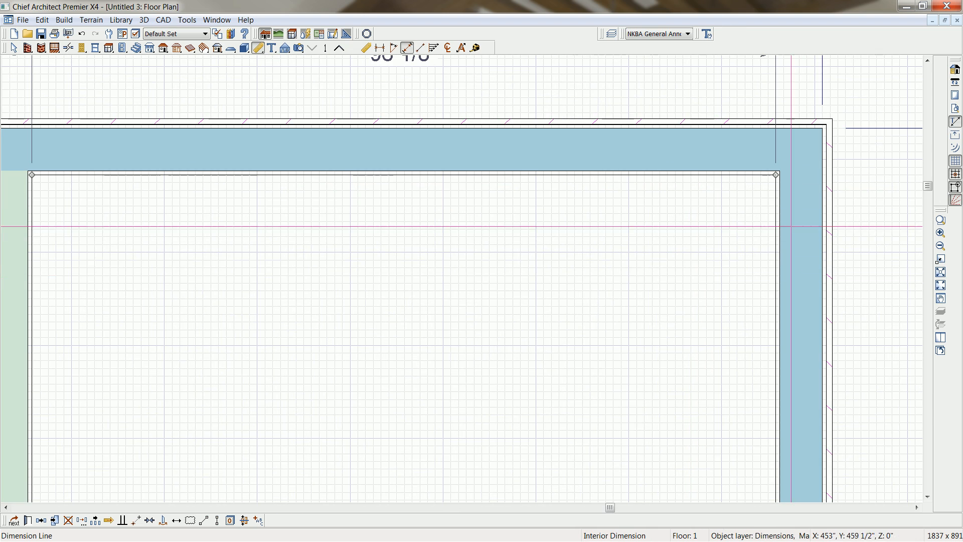
scroll(794, 230, "up", 1)
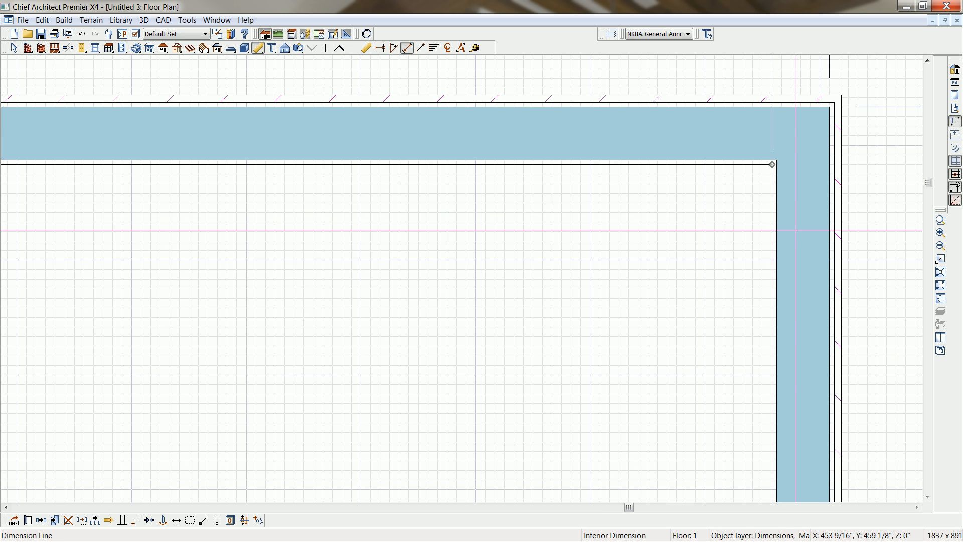
left_click(796, 230)
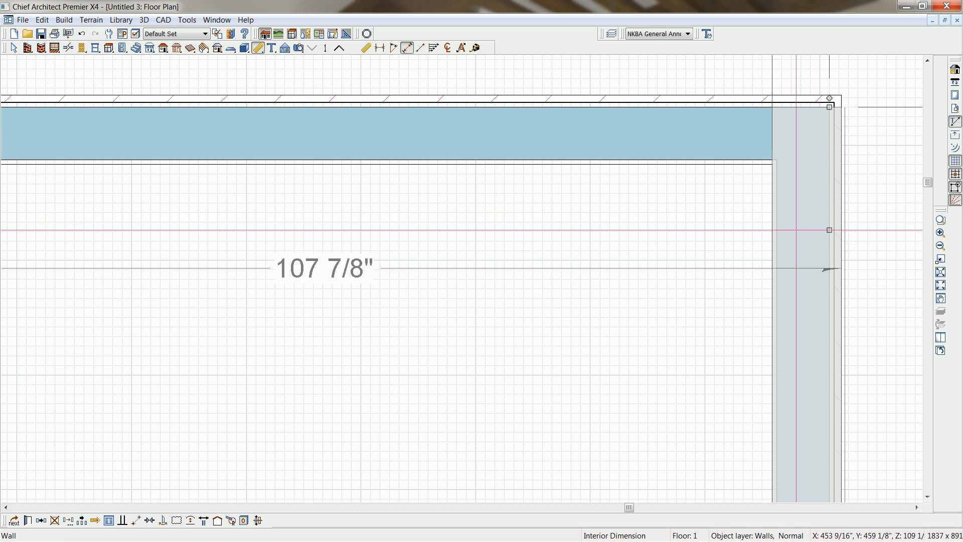
double_click(795, 231)
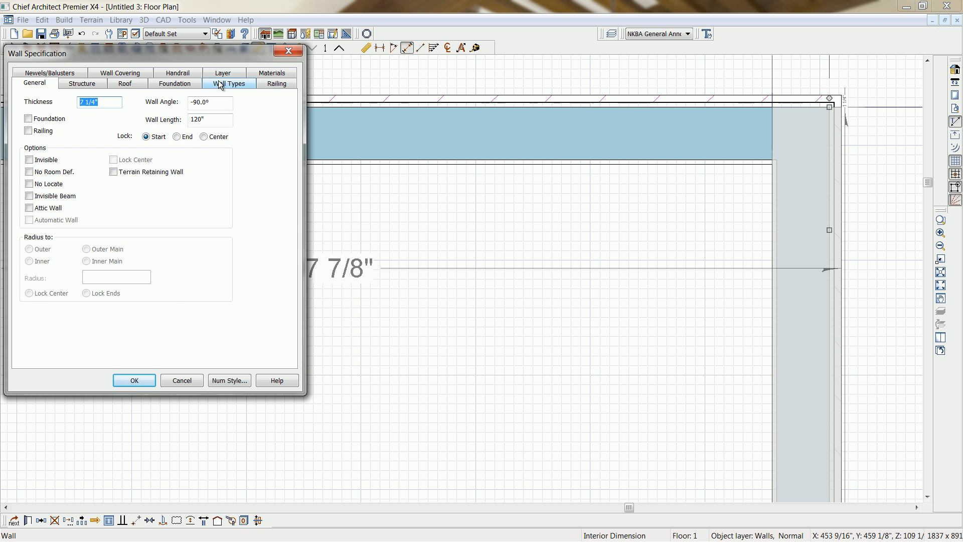
left_click(220, 83)
left_click(201, 112)
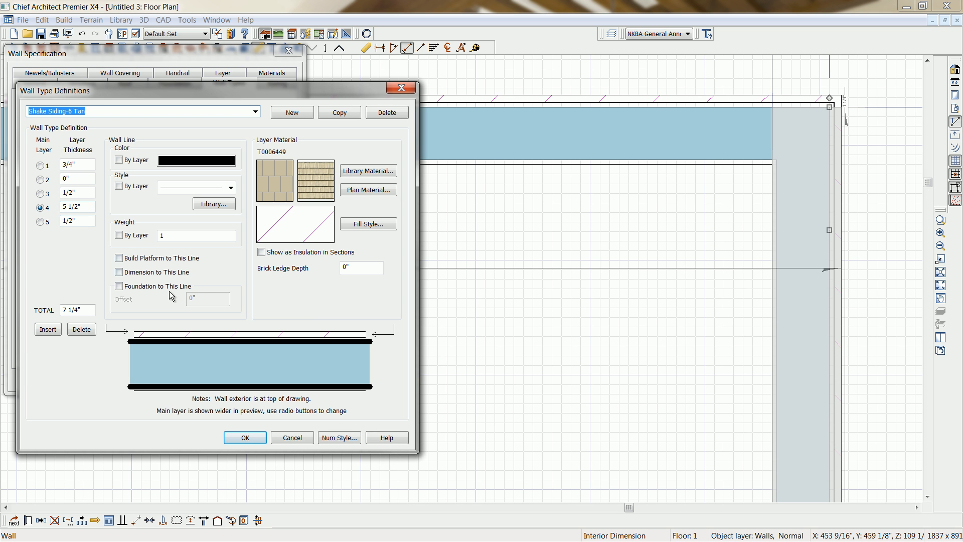
left_click(251, 438)
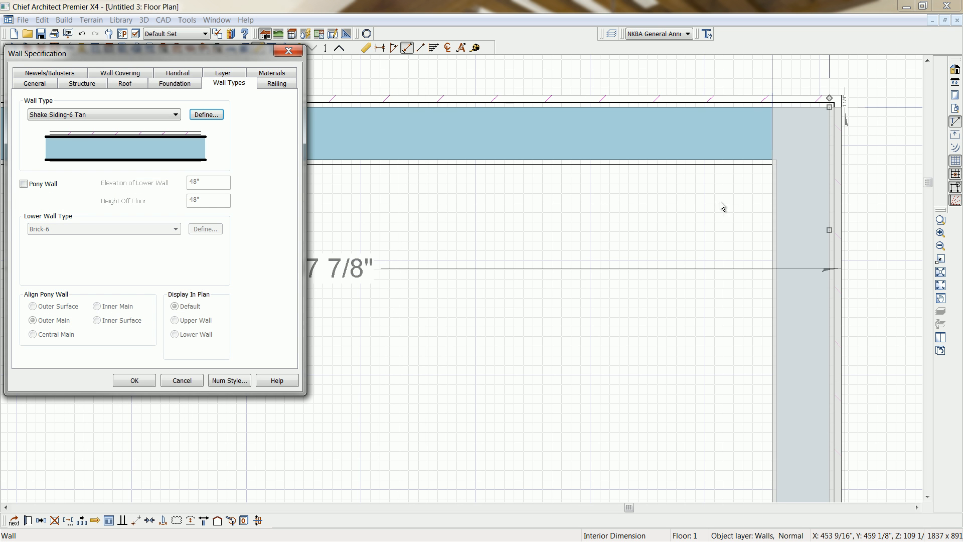
left_click(134, 380)
left_click(774, 170)
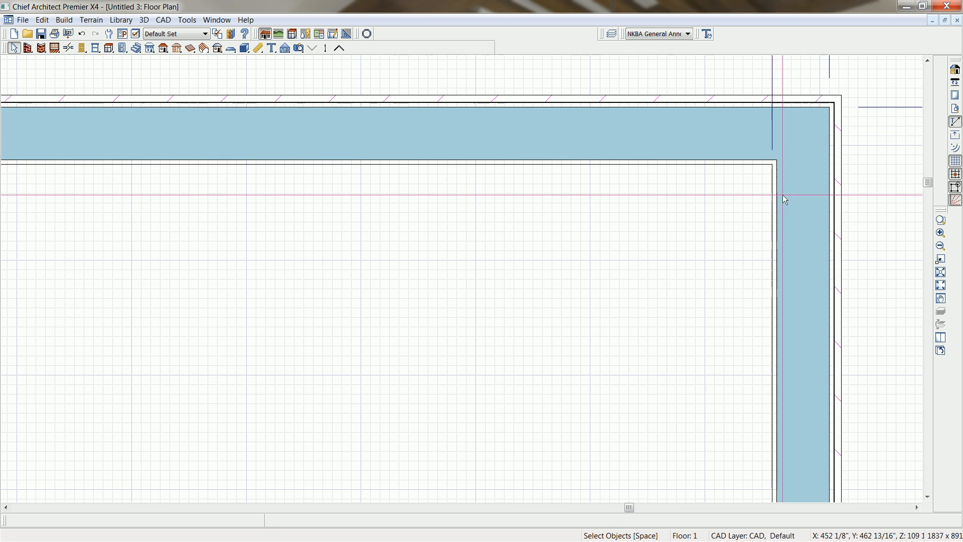
Move the partition beside the room with the double door so that room's interior width is 123 inches.
scroll(772, 165, "down", 3)
middle_click_drag(499, 226, 613, 213)
scroll(614, 215, "down", 5)
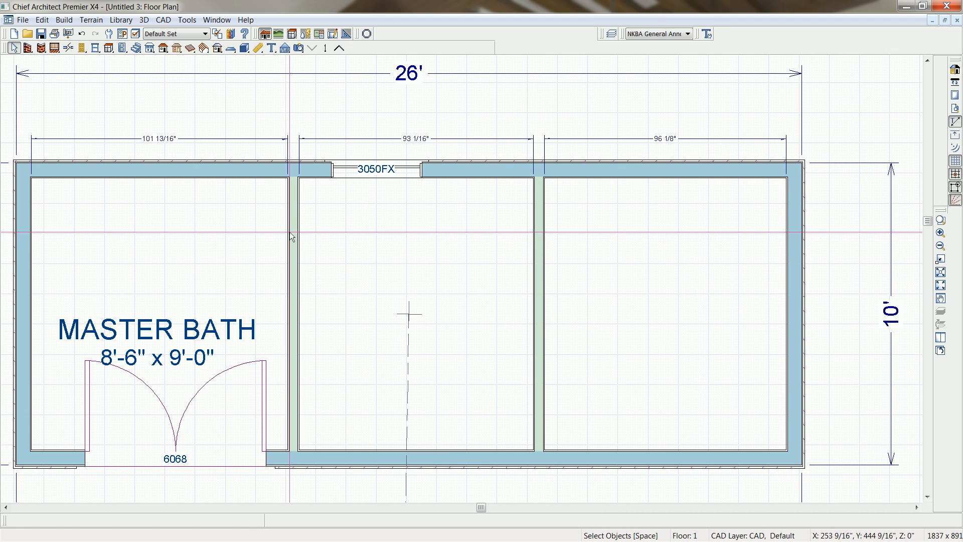
left_click(291, 230)
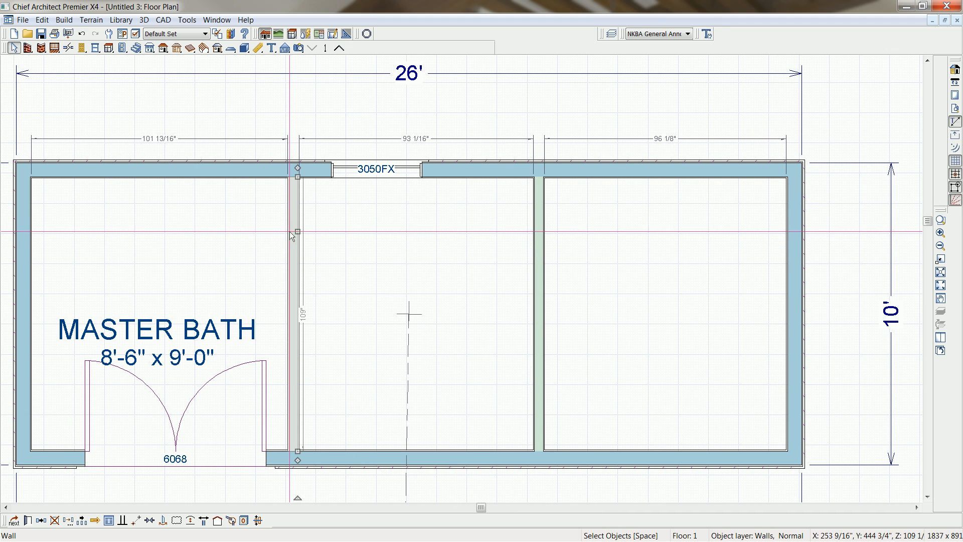
left_click(168, 138)
type("123")
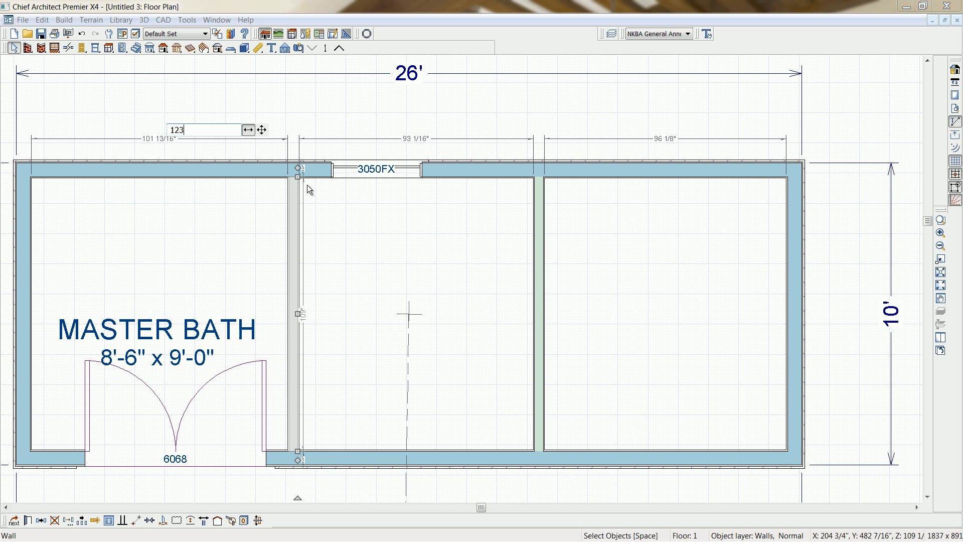
key("Return")
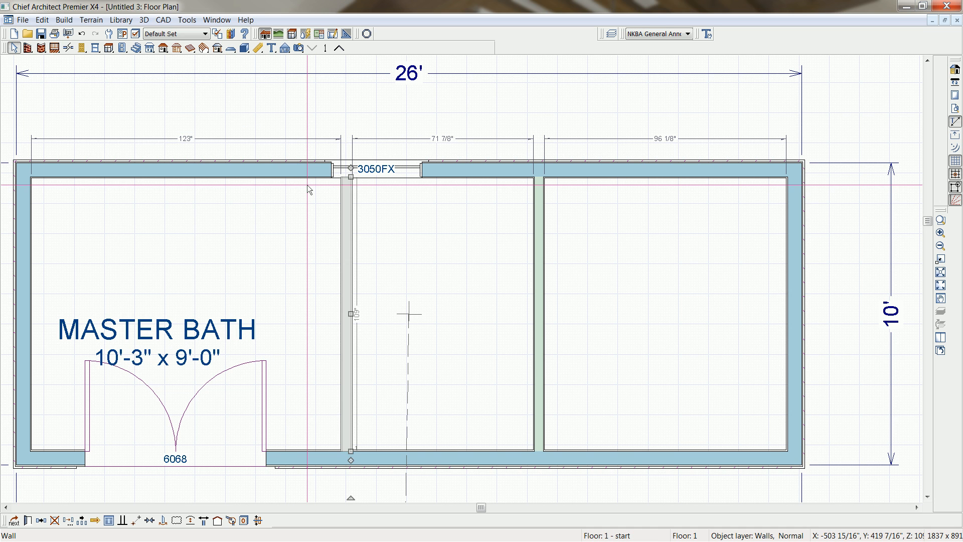
Move the 3050FX window along the back wall into the middle room and center it between the two partitions.
left_click(380, 169)
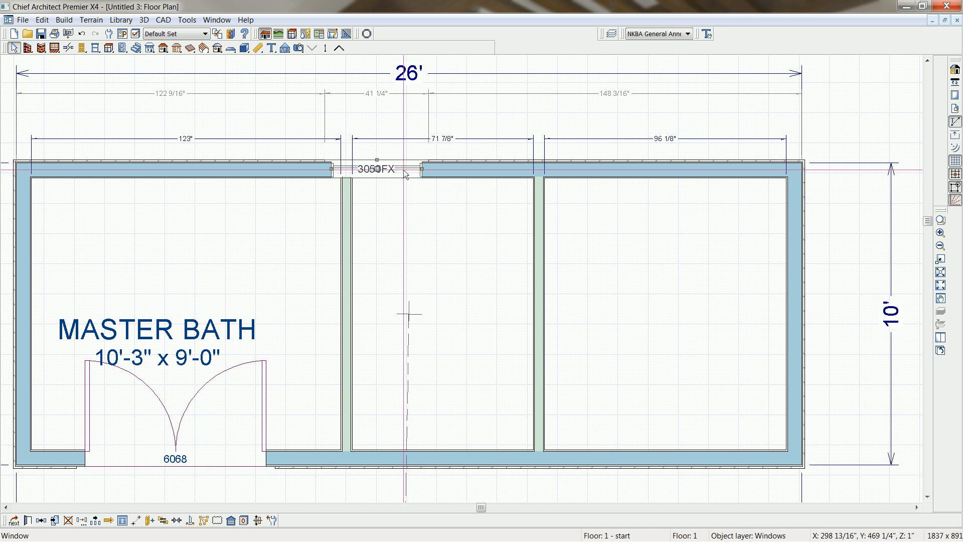
left_click_drag(382, 172, 409, 170)
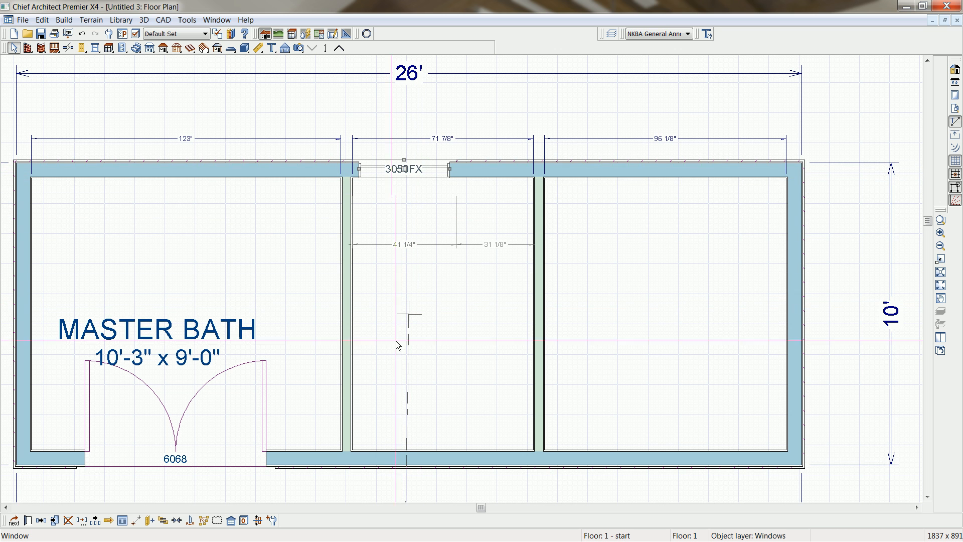
left_click(177, 520)
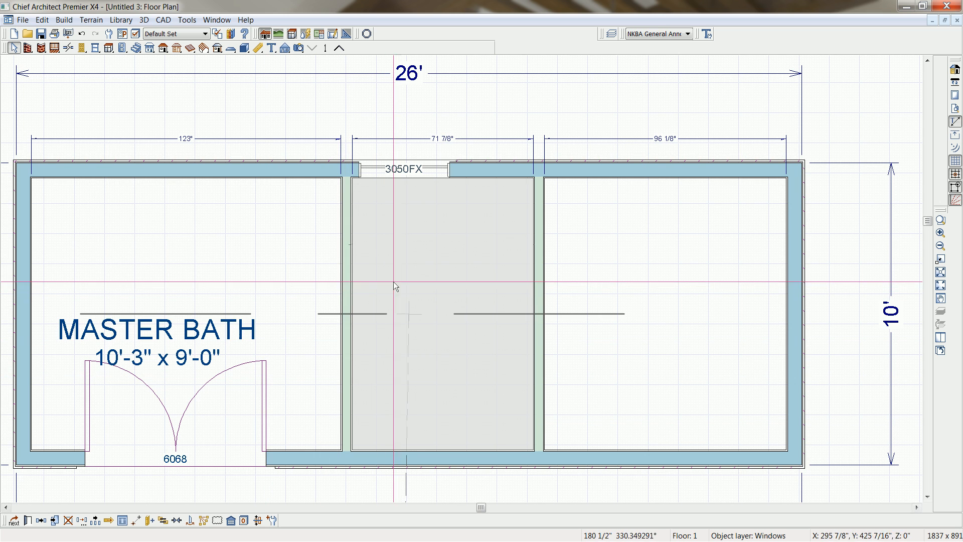
left_click(453, 243)
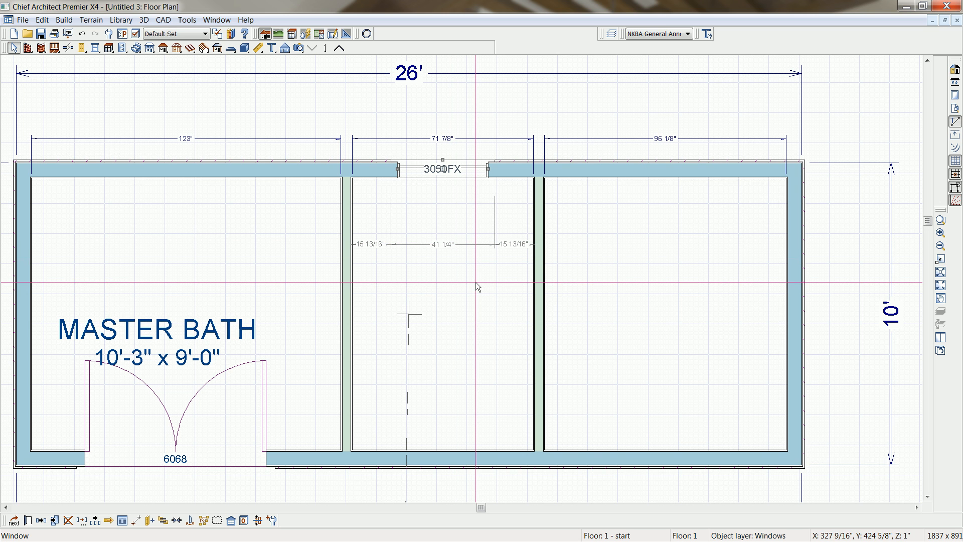
Center the 6068 double door on the front wall of the room labelled Master Bath.
left_click(195, 461)
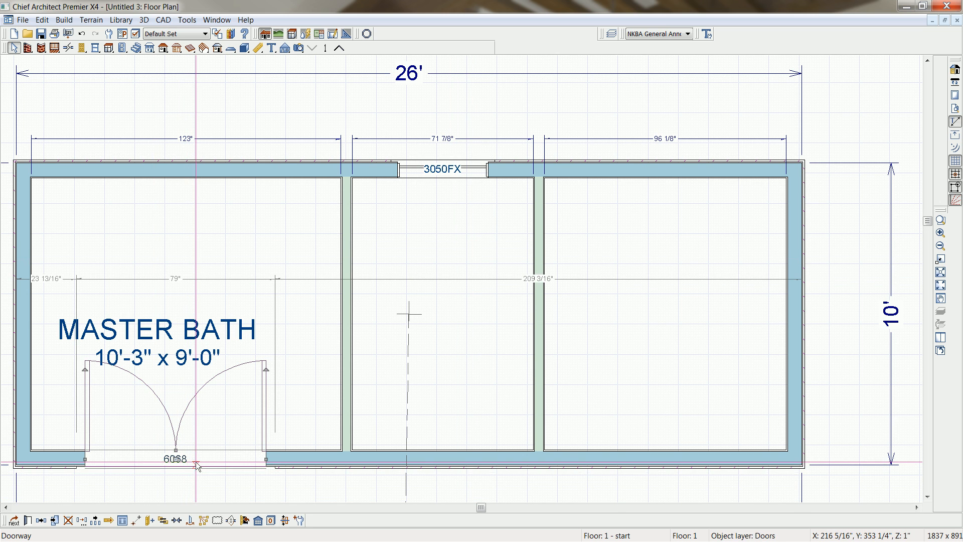
left_click(177, 521)
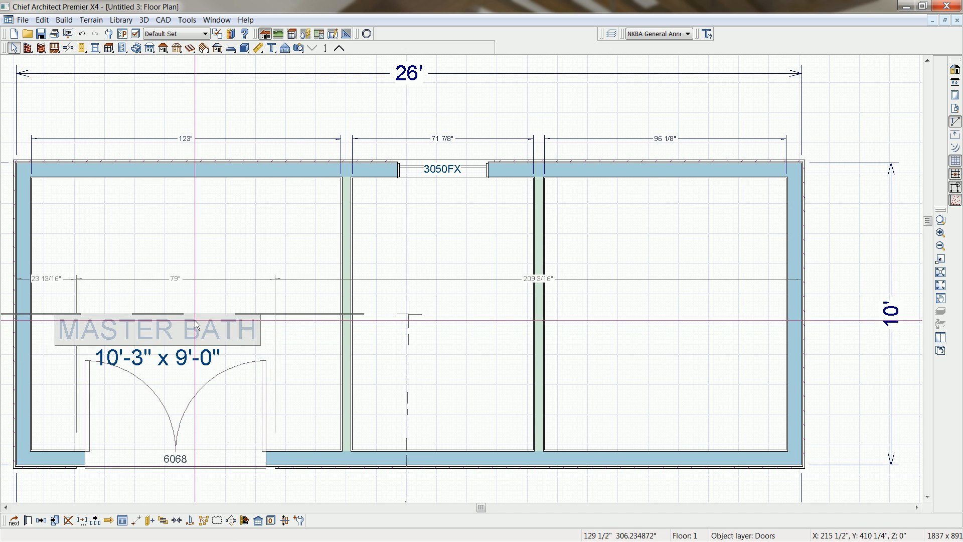
left_click(188, 248)
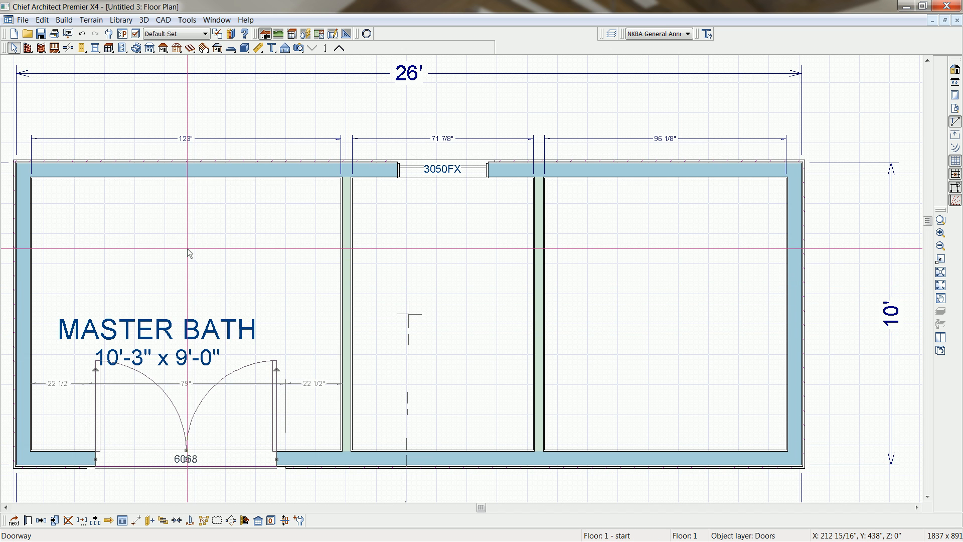
Move the partition on the far side of the middle room so that room's interior width is 96 inches.
left_click(539, 239)
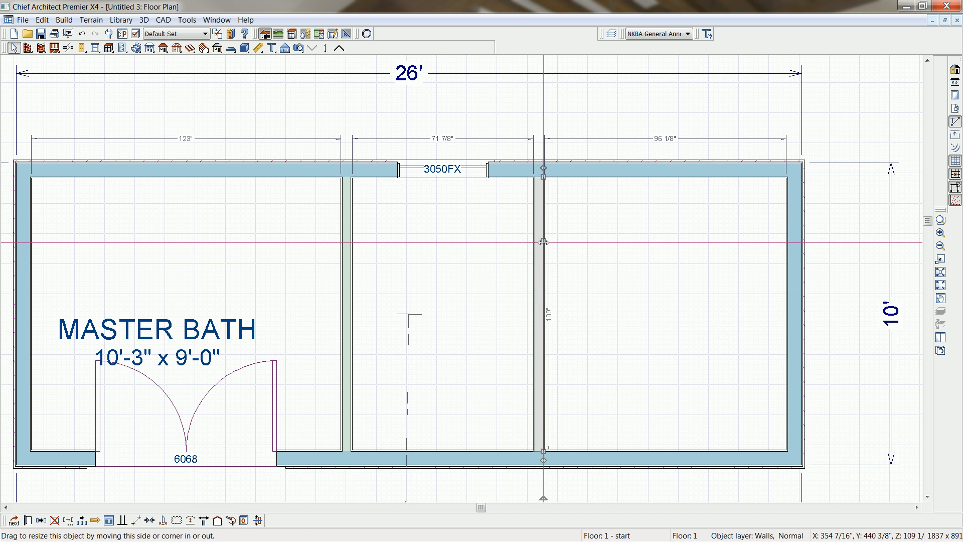
left_click_drag(543, 242, 558, 239)
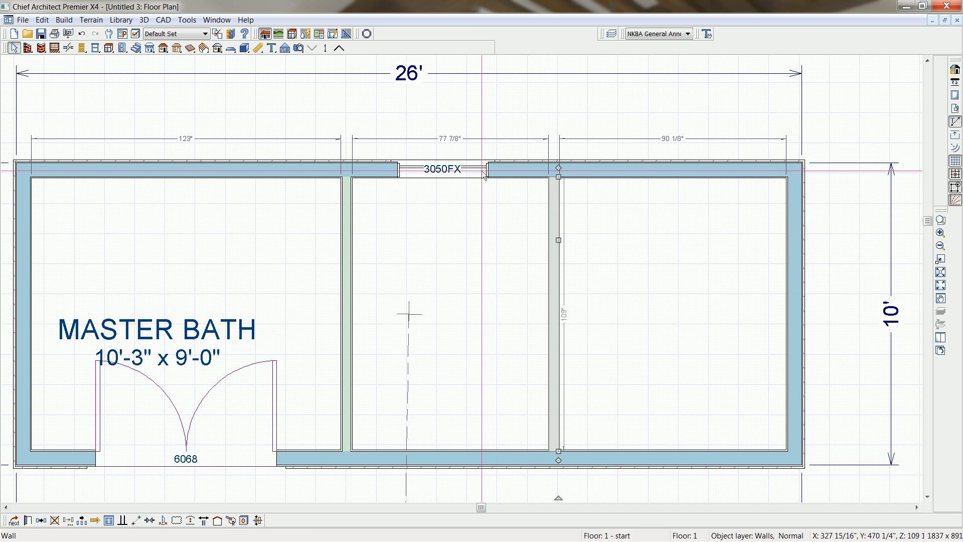
left_click(453, 140)
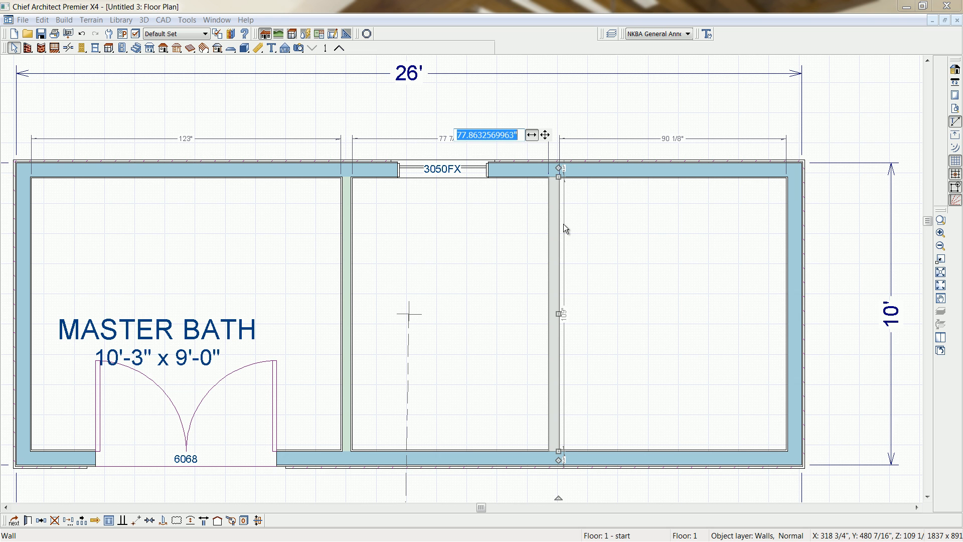
type("96")
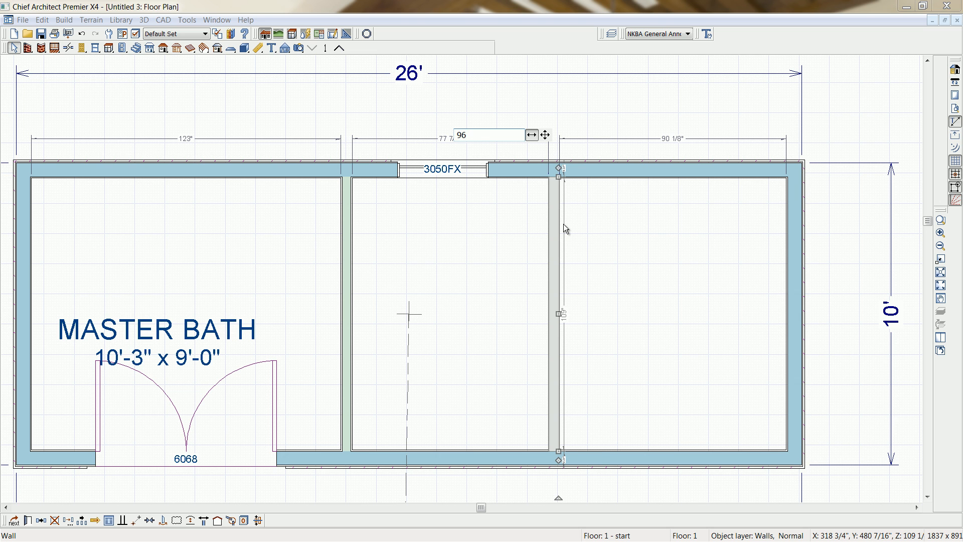
key("Return")
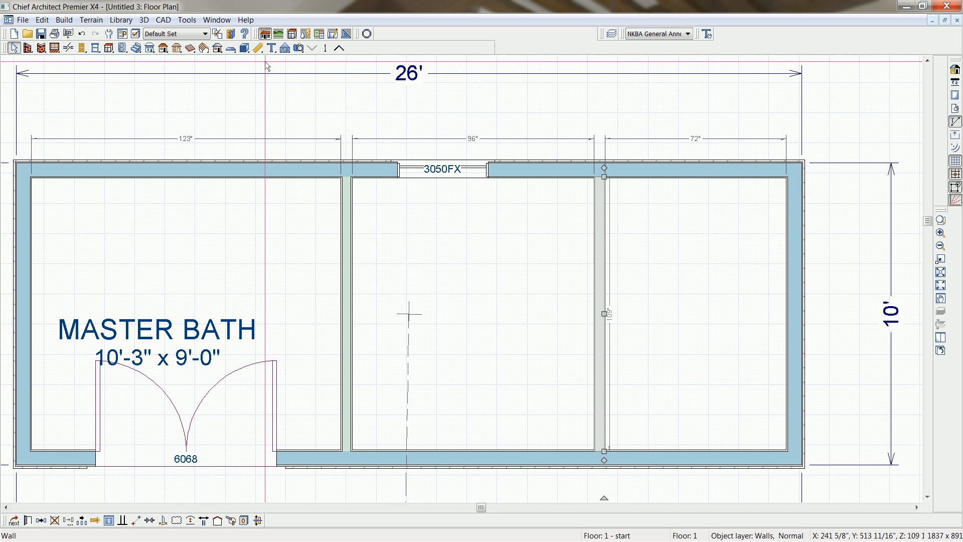
Dimension the full interior width between the two end walls and place the line between the room dimensions and the 26' dimension.
left_click(257, 47)
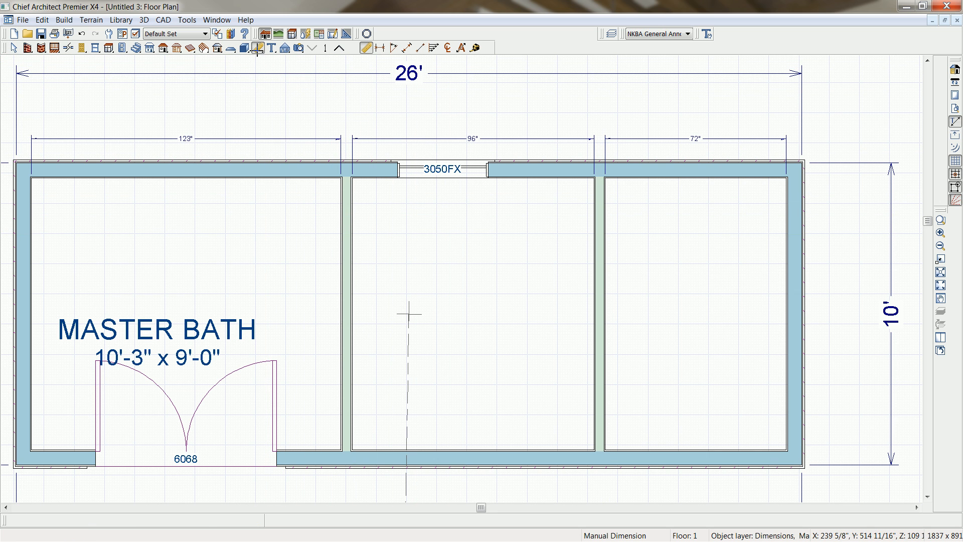
left_click(407, 48)
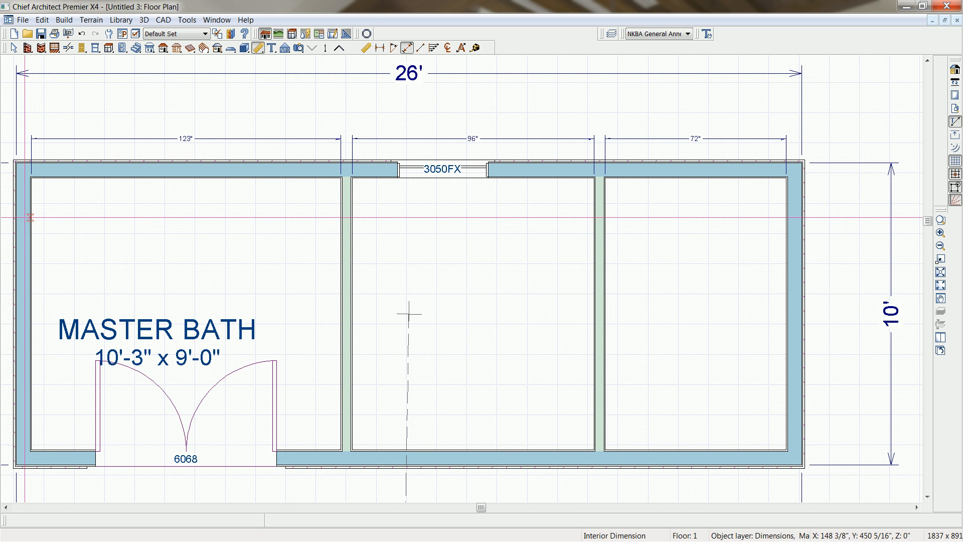
left_click_drag(31, 217, 797, 235)
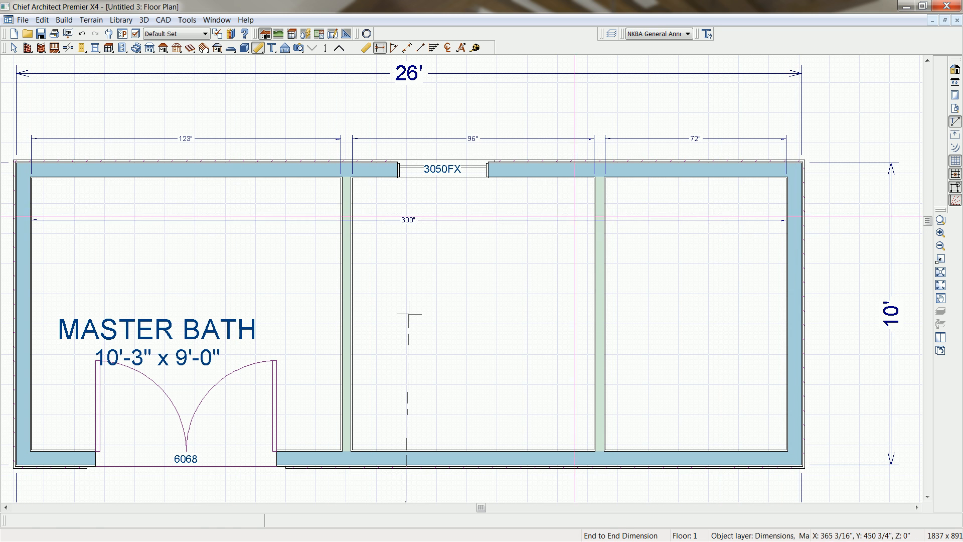
left_click(557, 220)
left_click_drag(557, 220, 553, 116)
middle_click_drag(393, 275, 501, 246)
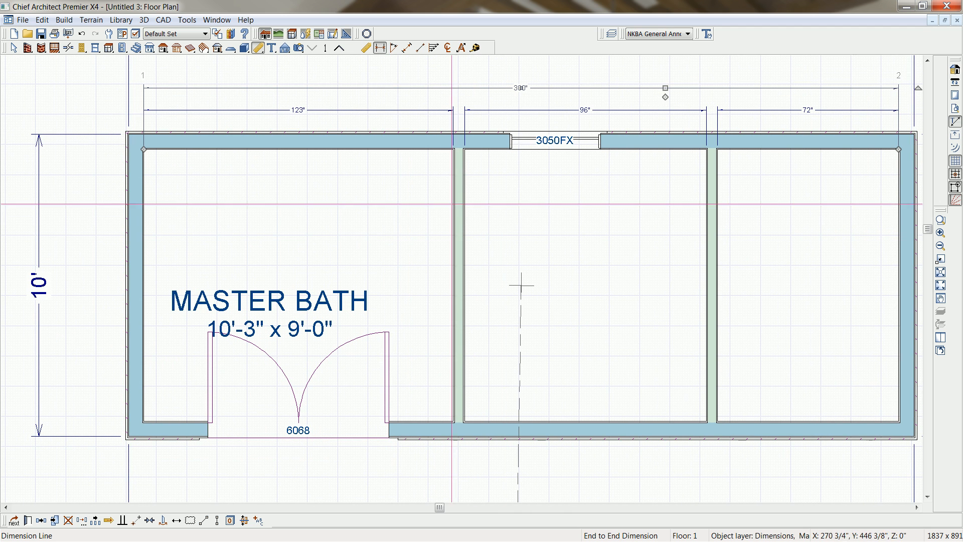
Dimension the interior depth between the front and back walls and place the line outside the end wall, inside the 10' dimension.
left_click(380, 47)
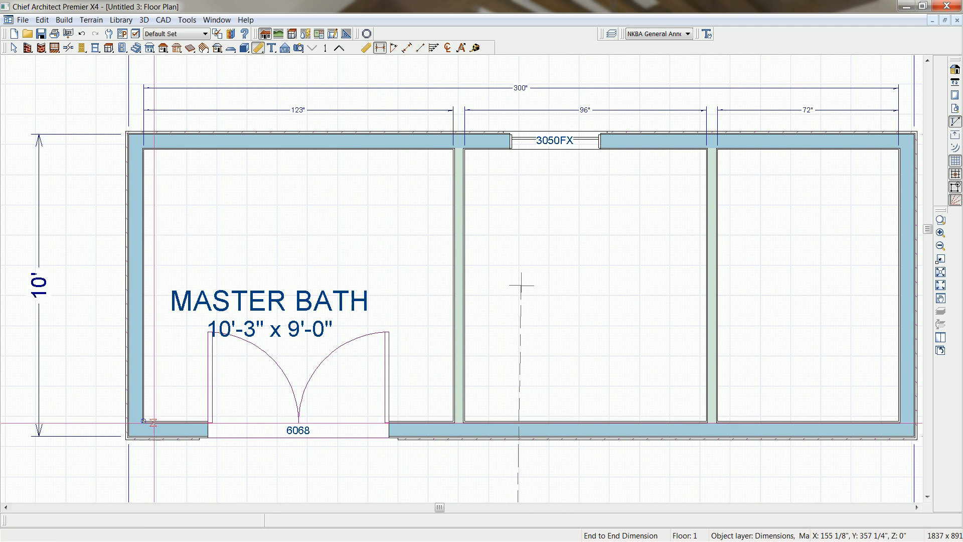
left_click_drag(165, 421, 166, 151)
left_click(159, 211)
left_click_drag(159, 211, 93, 214)
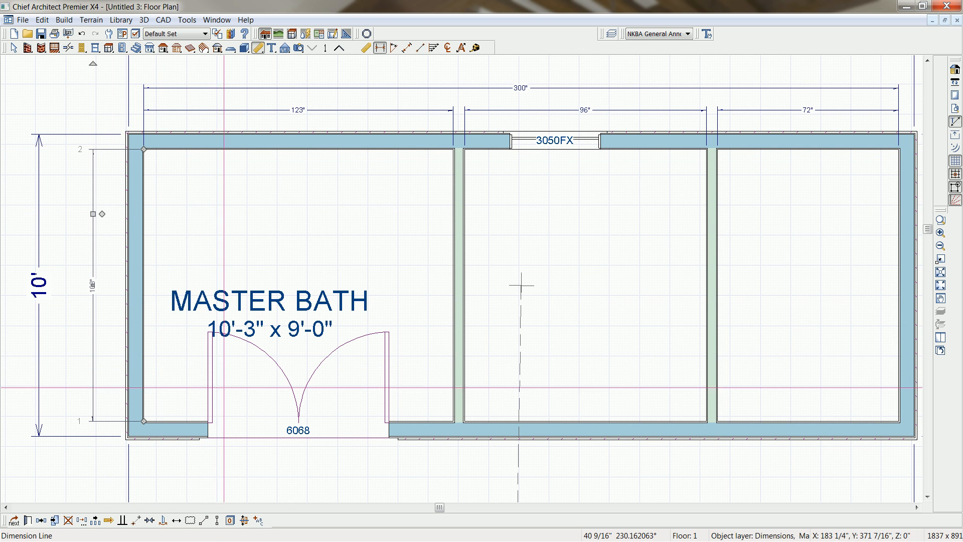
key("space")
Center the 3050FX window on the middle room between the two partitions.
scroll(410, 259, "down", 1)
middle_click_drag(533, 240, 504, 297)
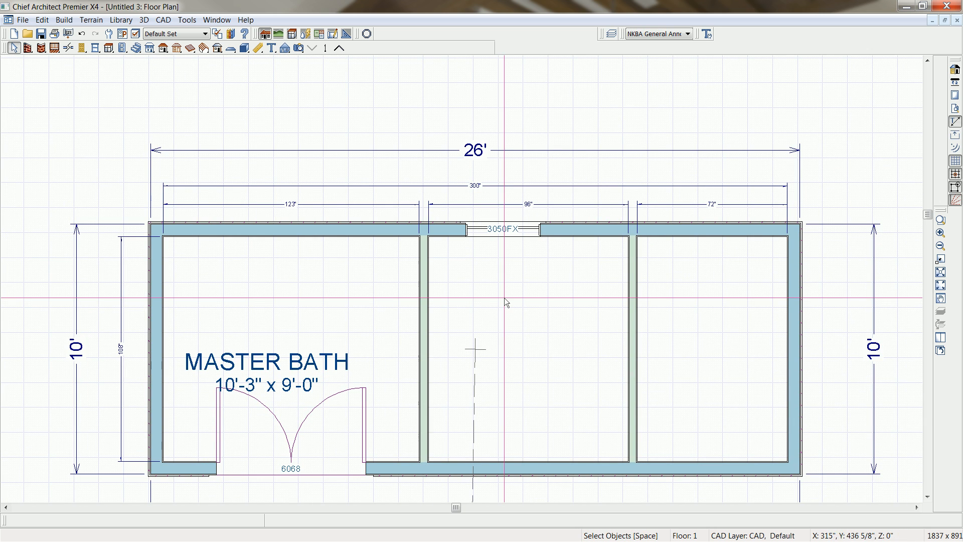
left_click(517, 228)
left_click(176, 520)
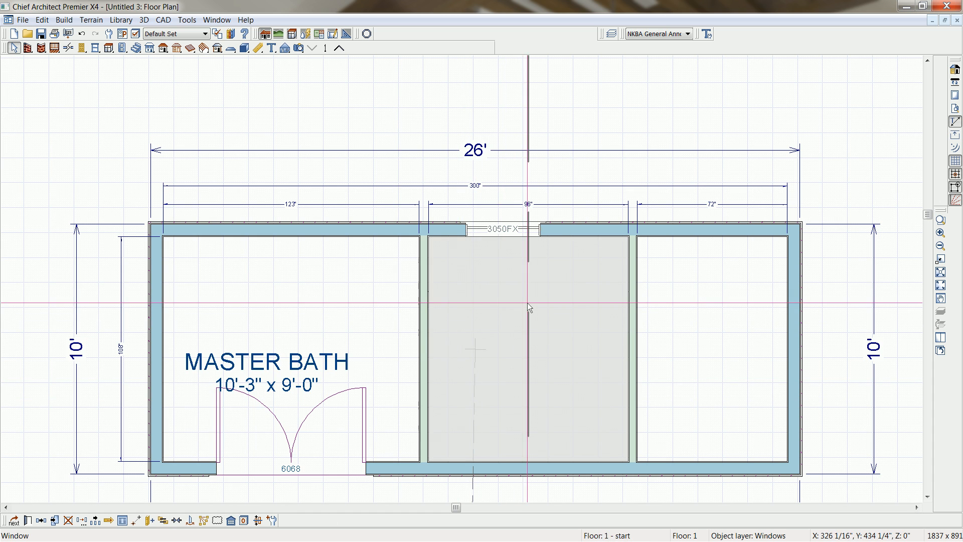
left_click(527, 302)
key("Escape")
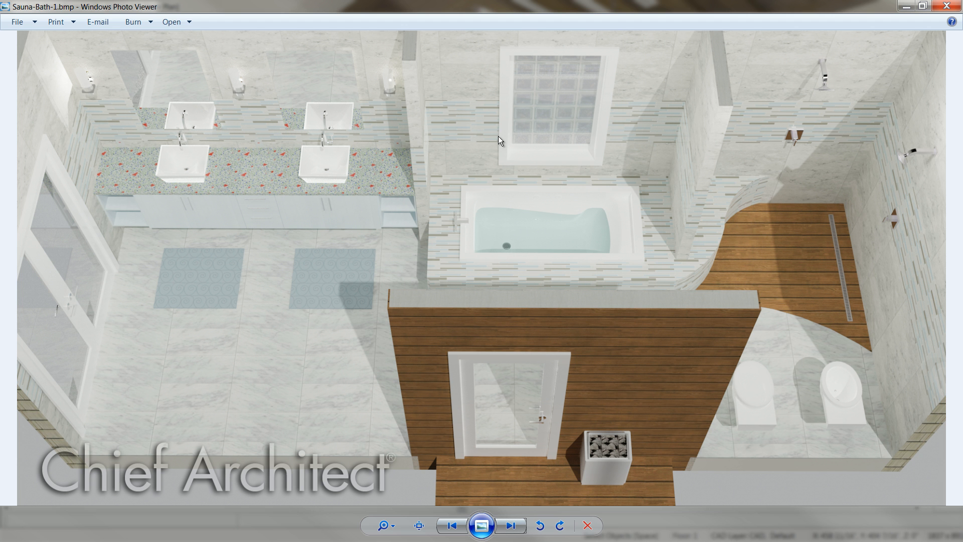
Return from the reference image to the floor plan and break both interior partitions at two points each, isolating middle segments about 46 inches long.
left_click(904, 6)
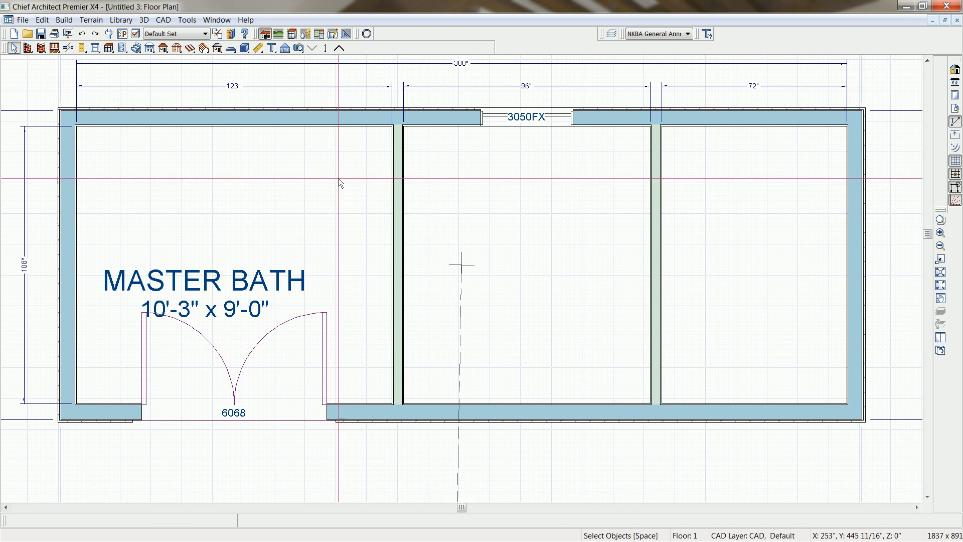
left_click(400, 196)
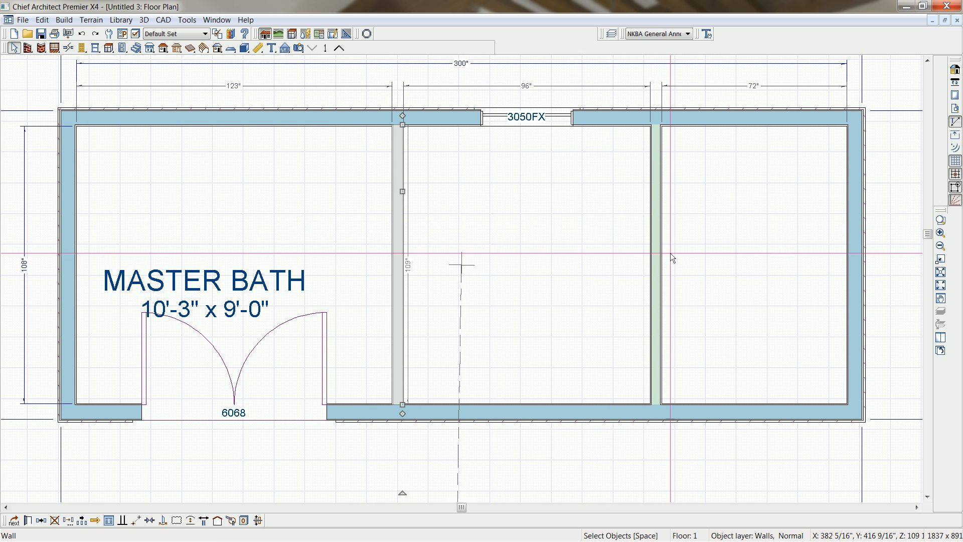
left_click(69, 48)
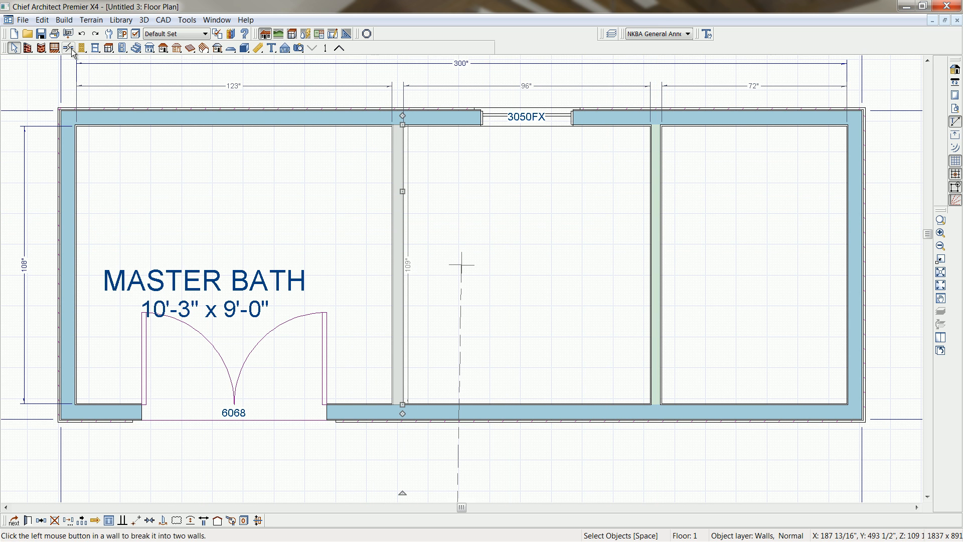
left_click(399, 198)
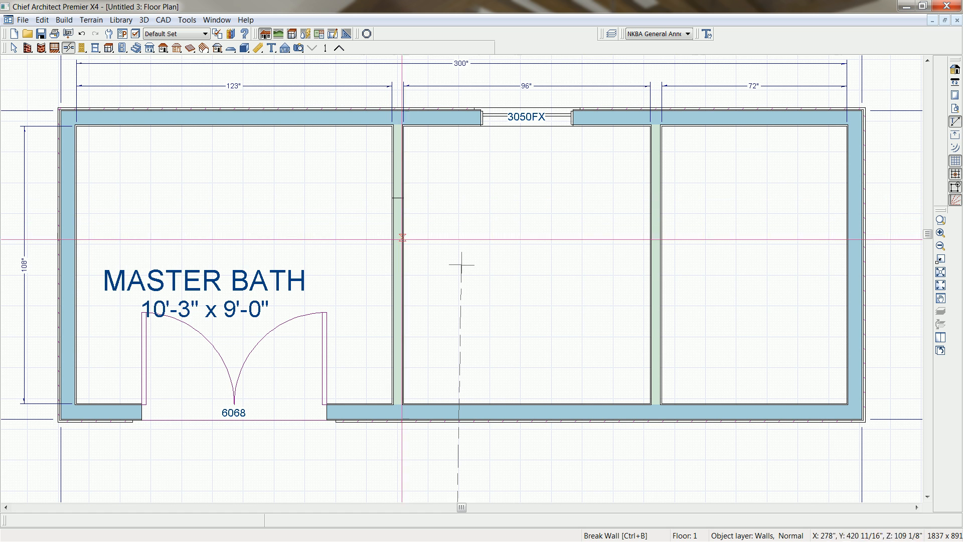
left_click(403, 315)
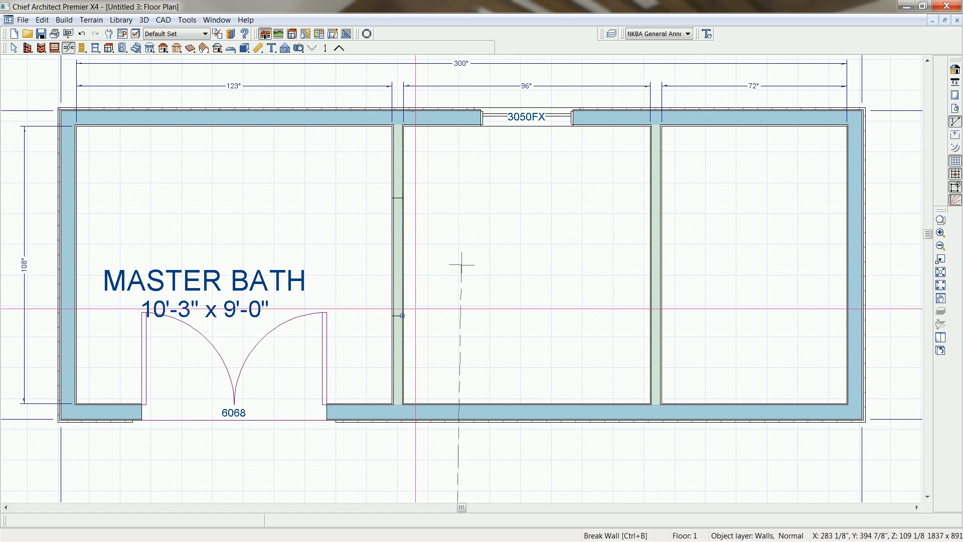
left_click(660, 205)
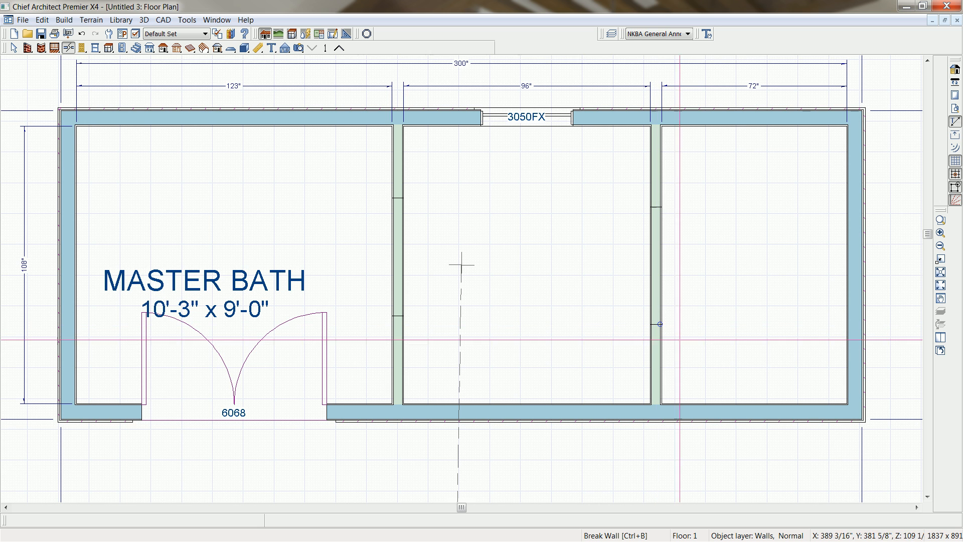
Make the middle segments of both partitions Invisible with No Room Def. so the three spaces form one room.
left_click(660, 267)
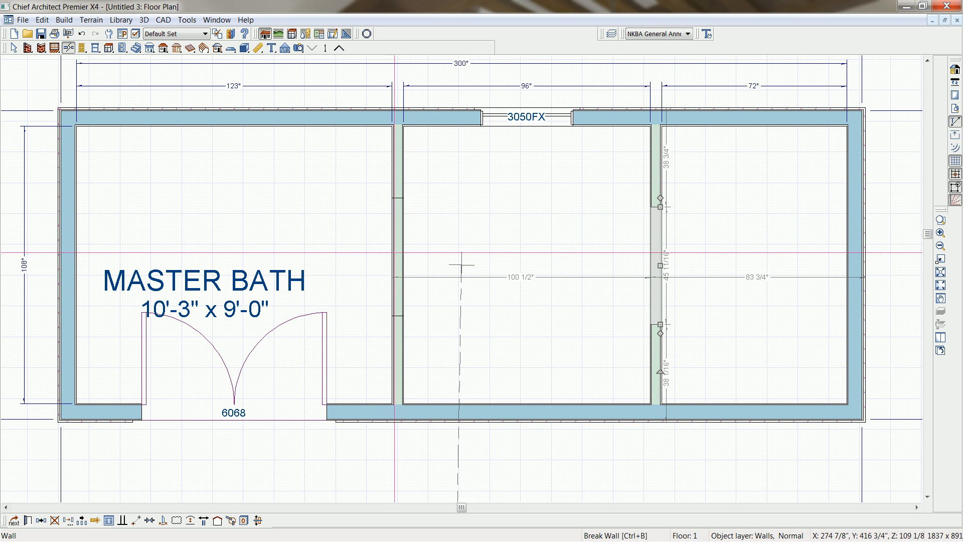
left_click(396, 253, "shift")
key("ctrl+e")
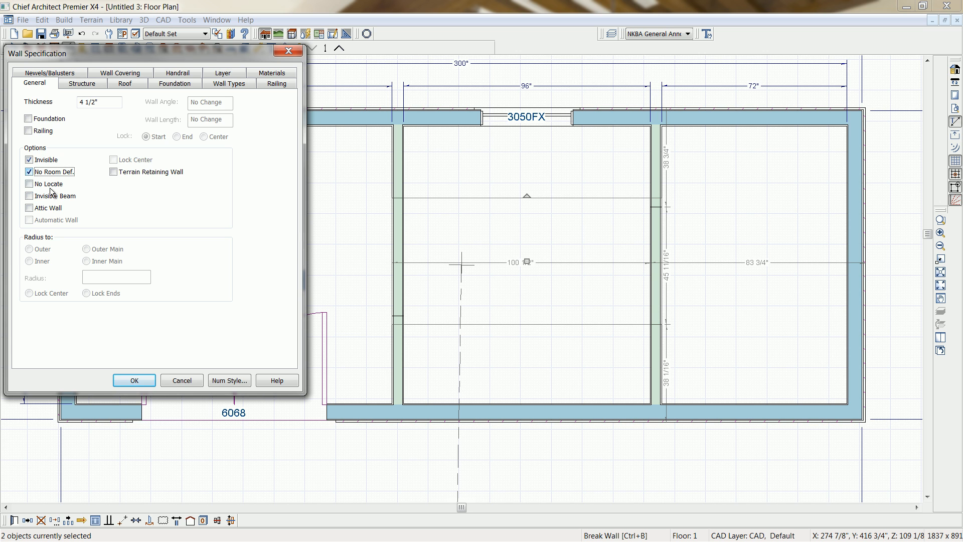
left_click(135, 380)
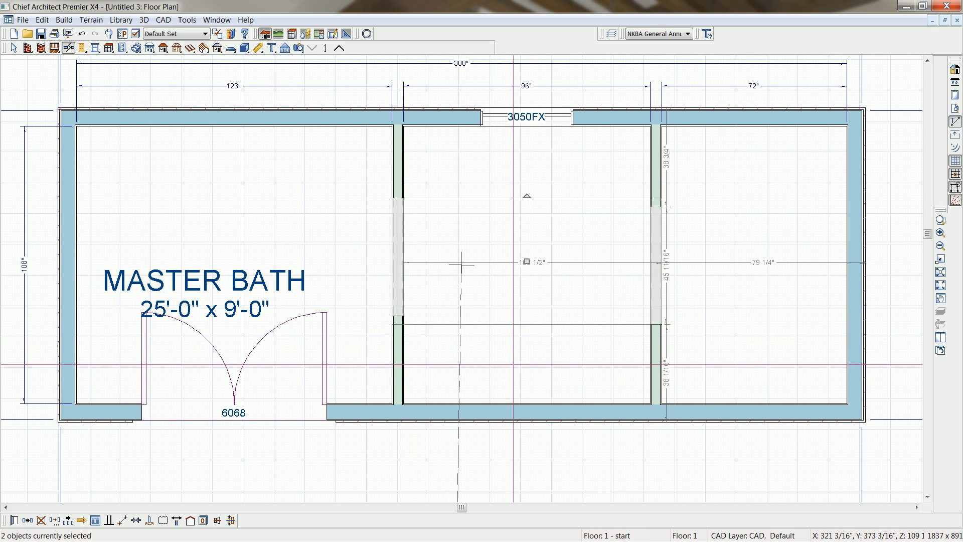
left_click(514, 362)
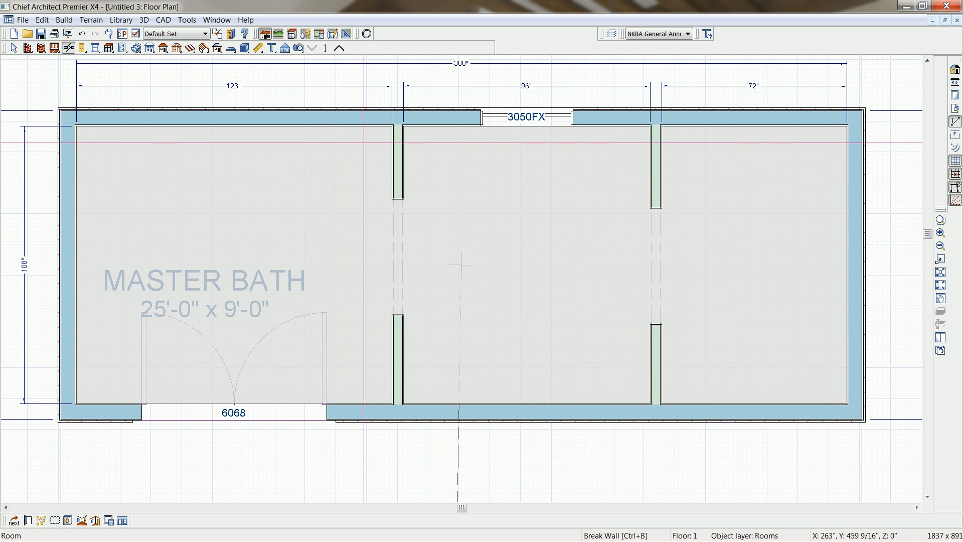
key("Escape")
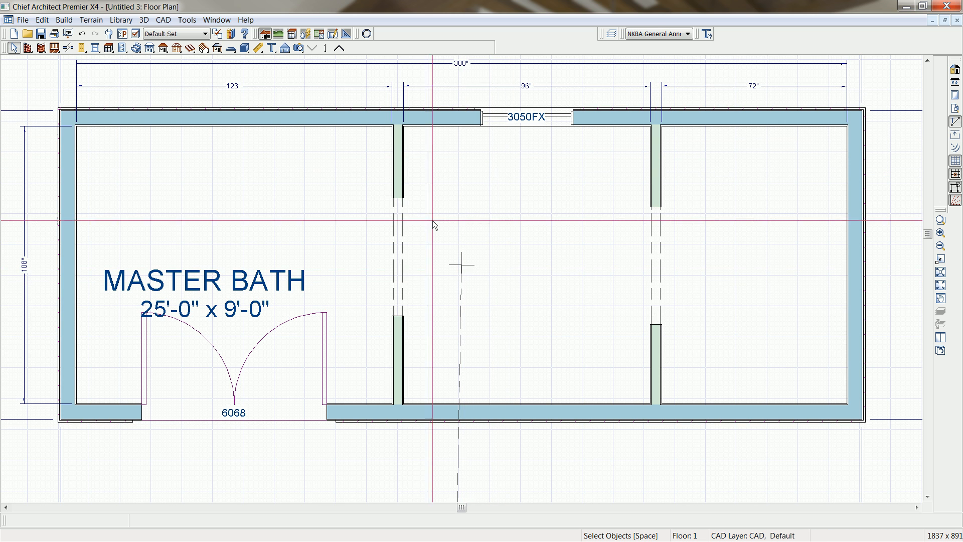
Create a perspective floor overview of the bath and orbit it to a closer, angled view from the front wall.
left_click(300, 49)
left_click(421, 48)
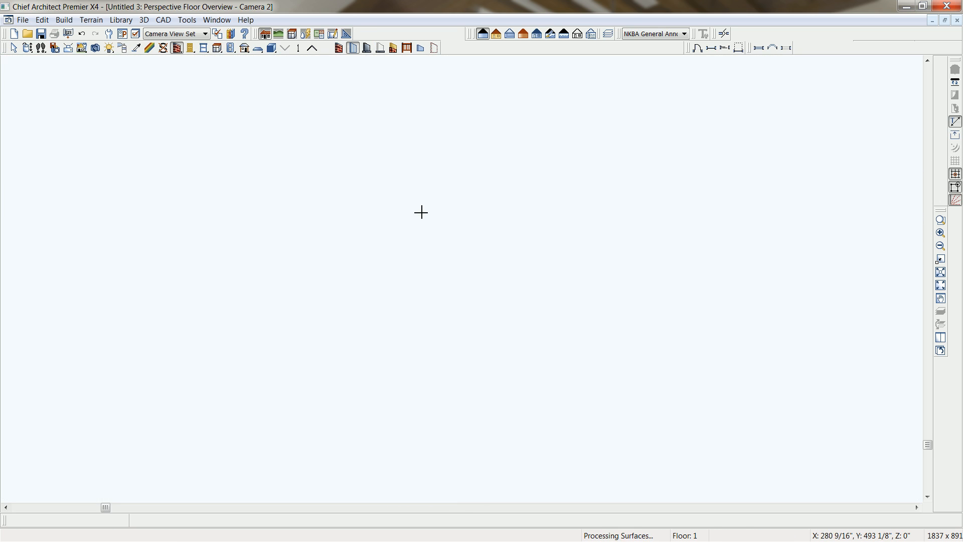
left_click(27, 48)
left_click_drag(465, 258, 496, 344)
left_click_drag(568, 345, 531, 355)
scroll(486, 268, "up", 4)
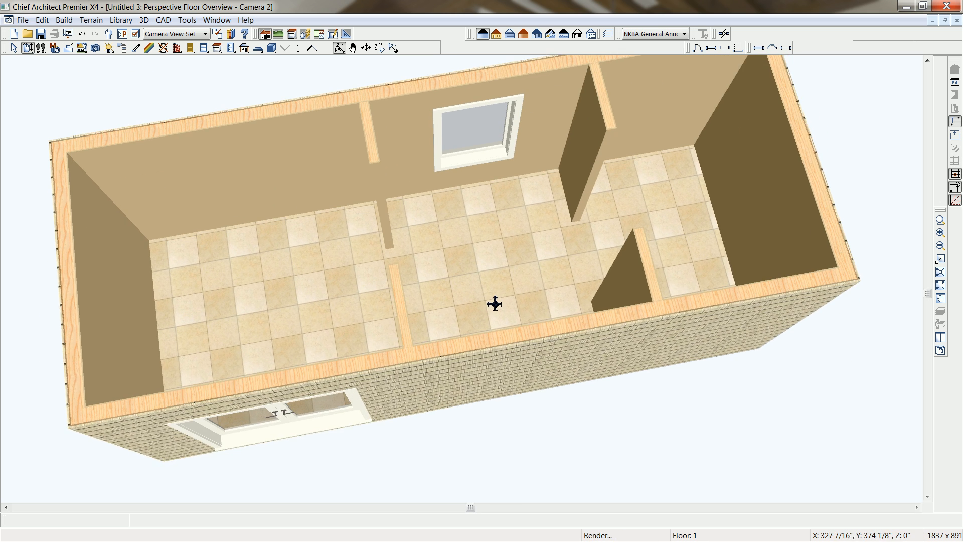
left_click_drag(495, 303, 679, 97)
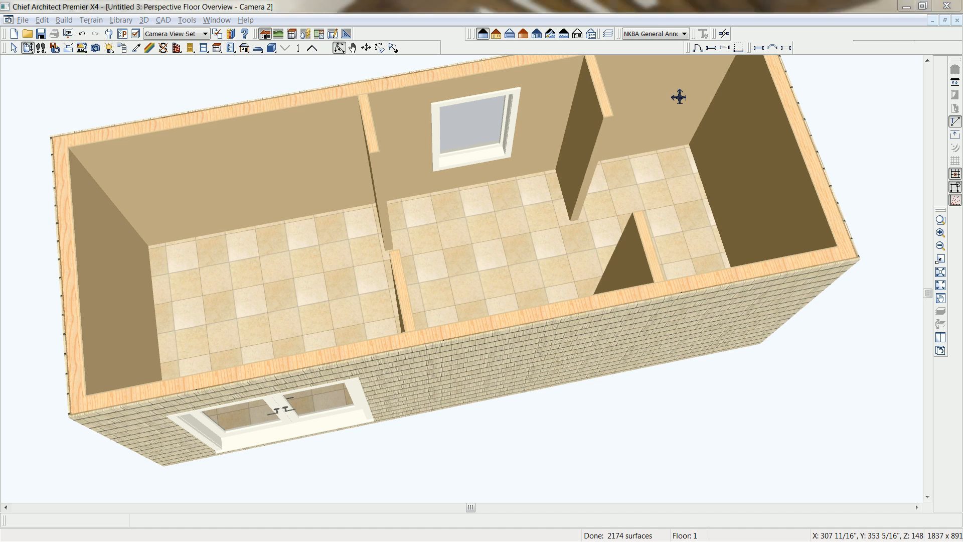
Switch to Windows Photo Viewer, look through the sauna bath reference images and close the viewer.
key("alt+Tab")
key("Right")
key("Right")
key("Left")
key("Right")
key("Right")
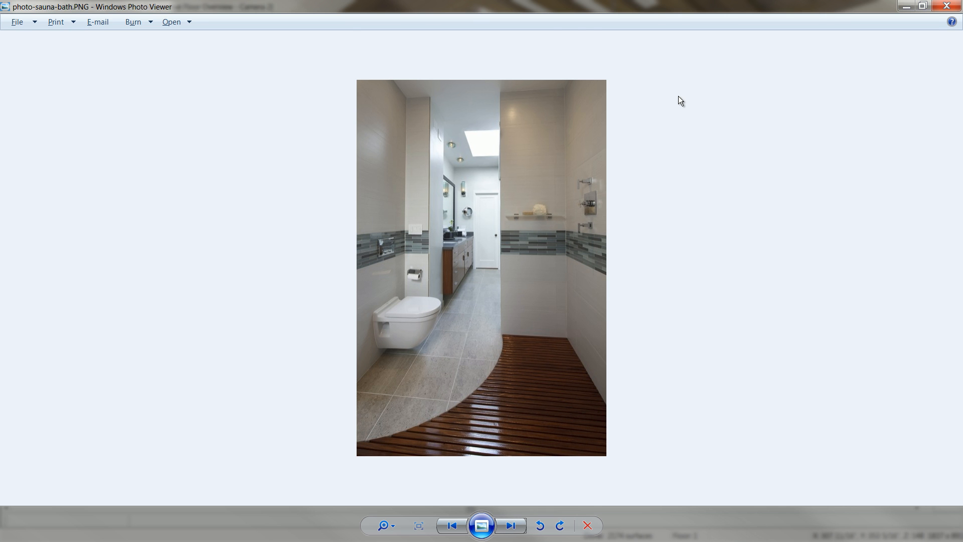
key("alt+F4")
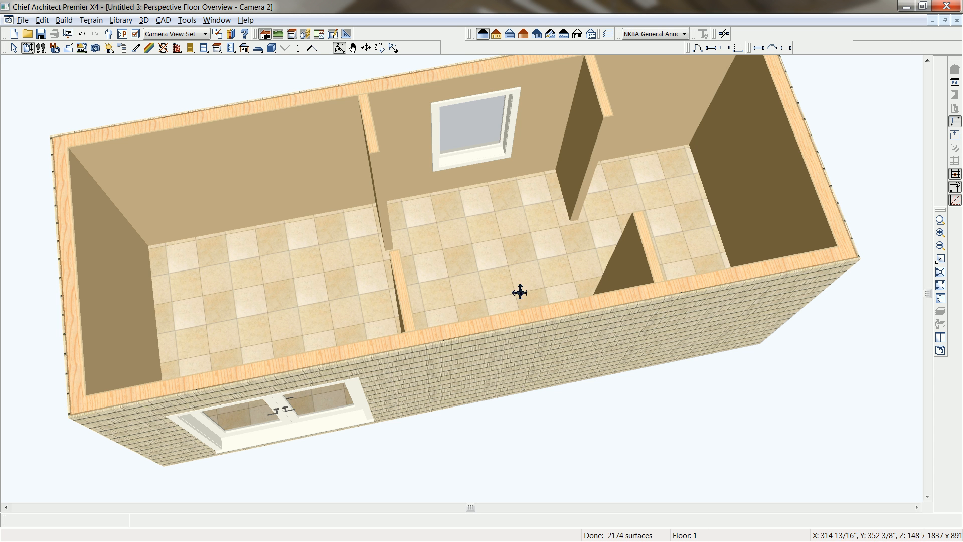
Open the Library Browser and look through the Chief Architect Core, Bonus and Manufacturer catalogs.
left_click_drag(547, 277, 539, 279)
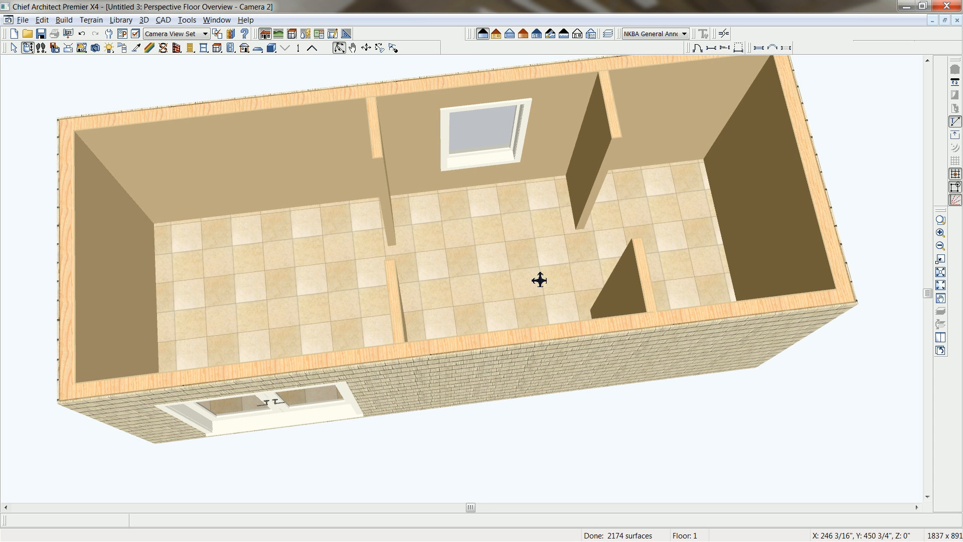
left_click(232, 34)
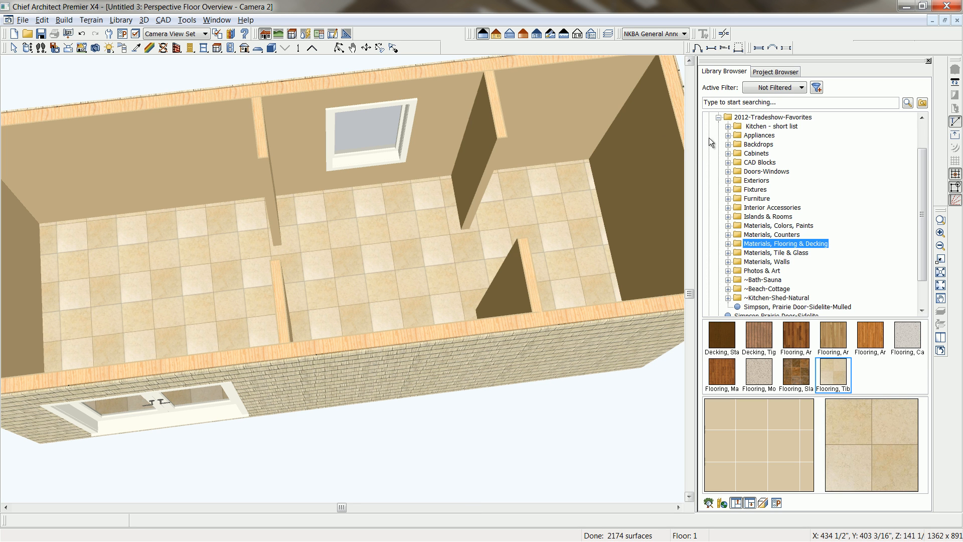
left_click(718, 118)
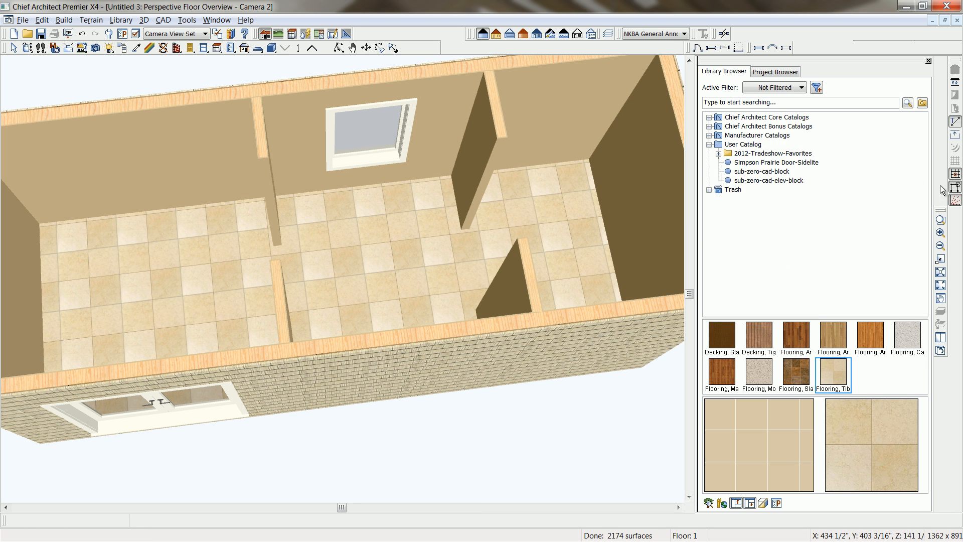
left_click(710, 117)
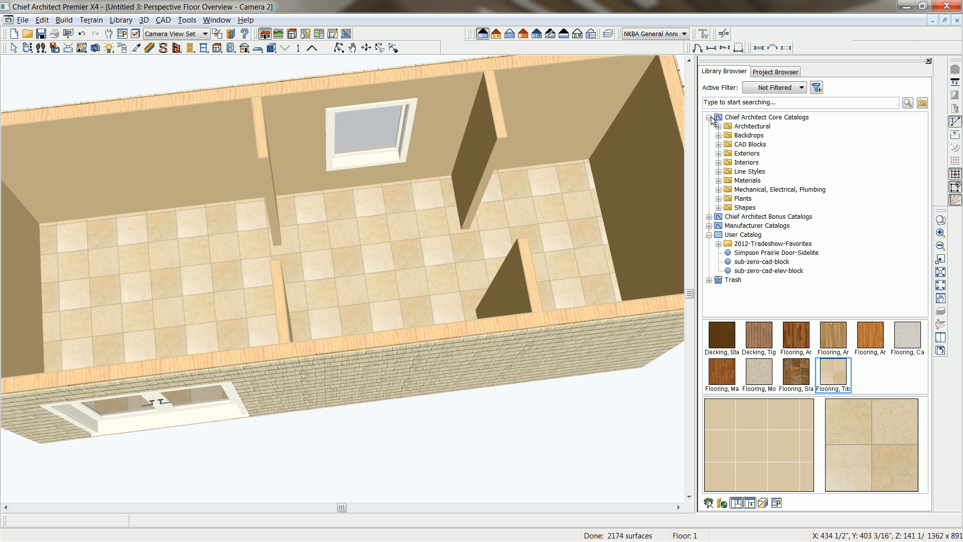
left_click(709, 217)
scroll(745, 222, "down", 12)
scroll(743, 221, "down", 6)
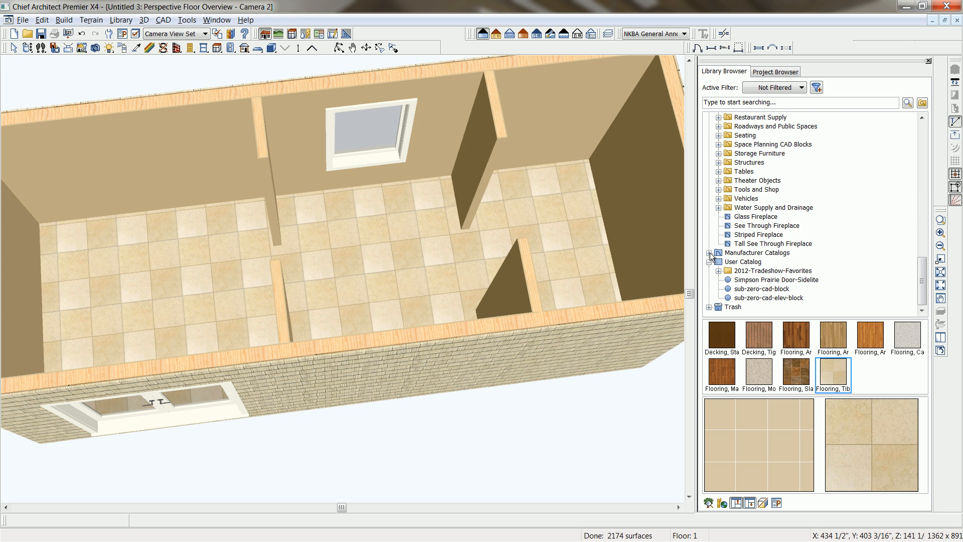
left_click(709, 253)
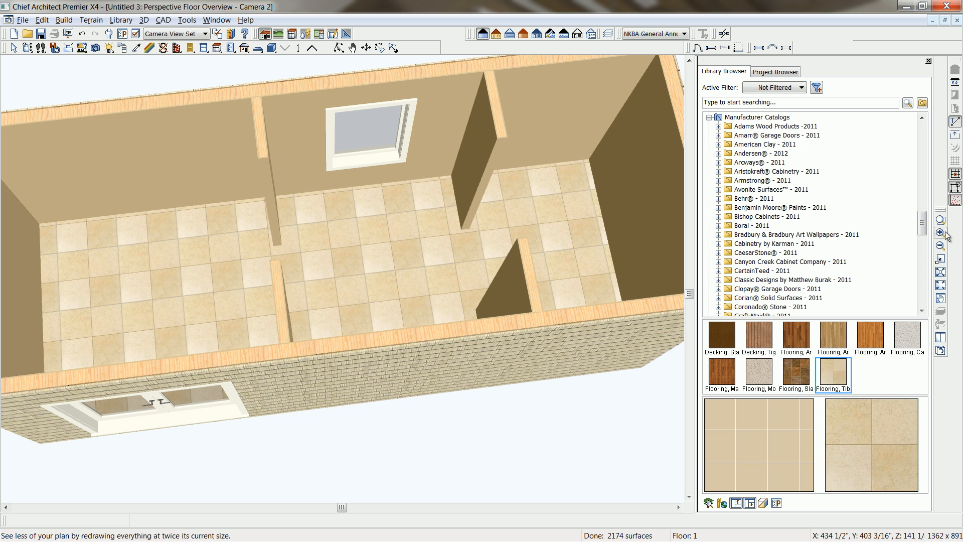
scroll(923, 232, "down", 3)
left_click_drag(923, 232, 918, 297)
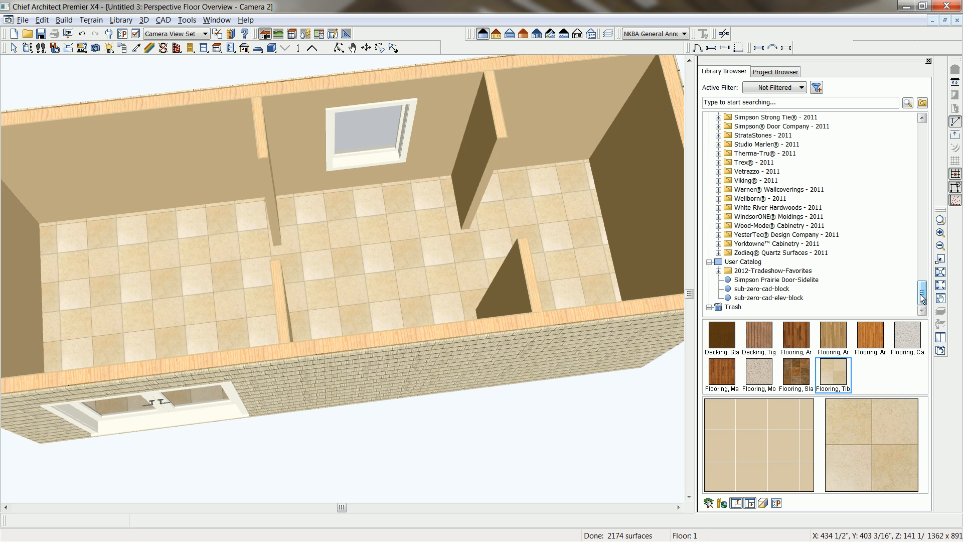
Open the ~Bath-Sauna folder inside 2012-Tradeshow-Favorites in the User Catalog.
left_click(733, 262)
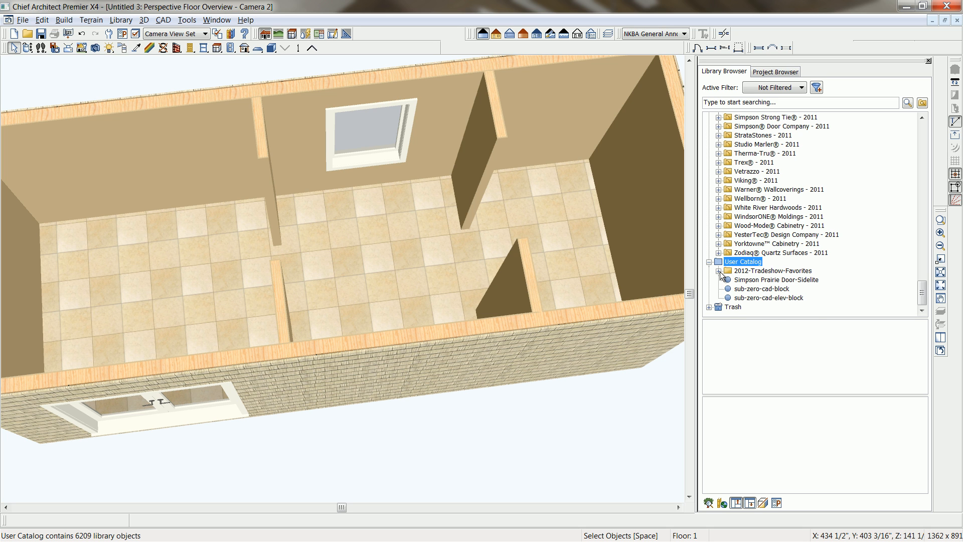
left_click(719, 271)
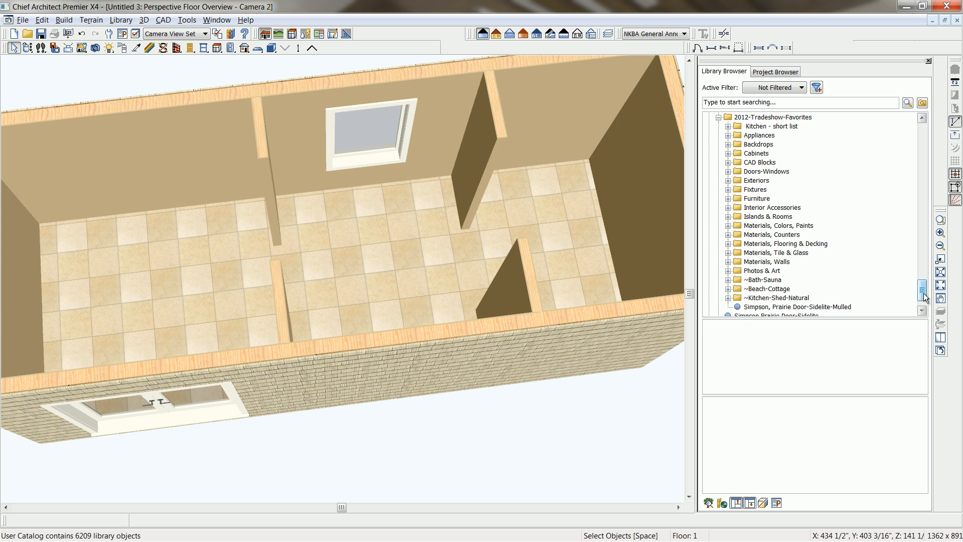
left_click_drag(923, 292, 923, 296)
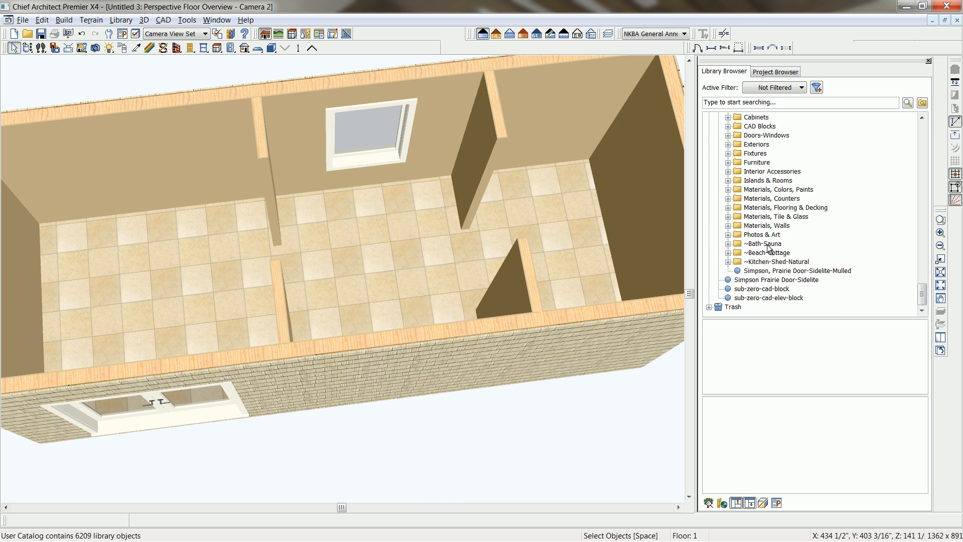
left_click(729, 245)
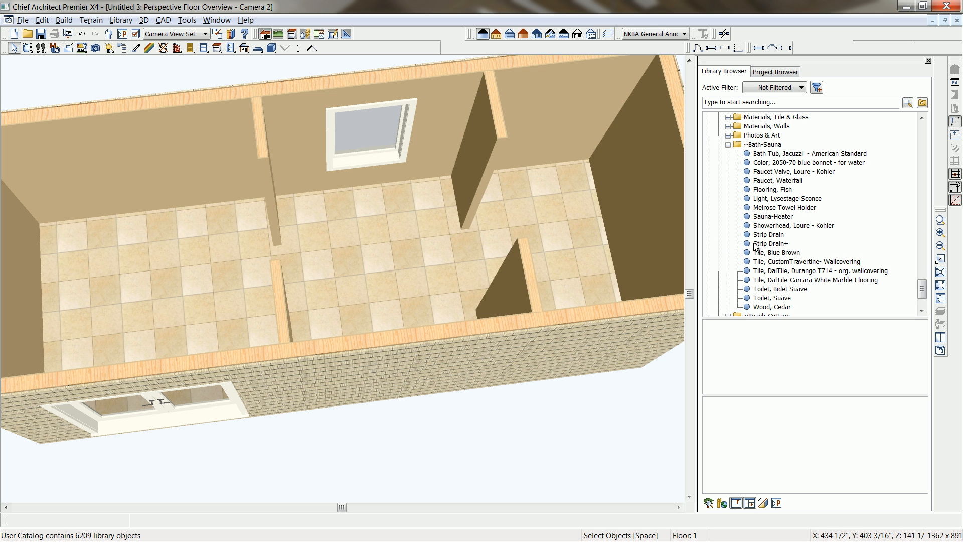
Apply the material "Tile, DalTile-Carrara White Marble-Flooring" to the bath floor.
left_click(834, 272)
left_click(833, 262)
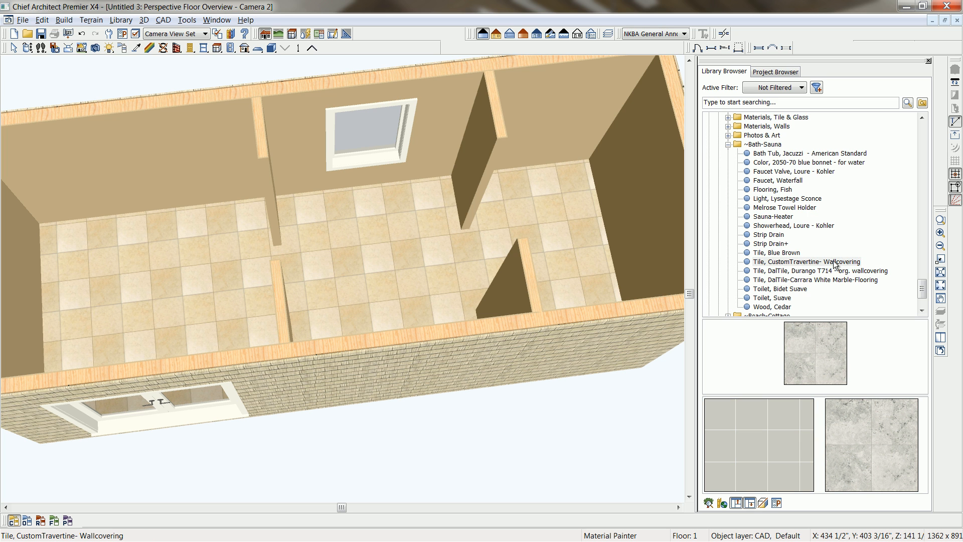
left_click(834, 262)
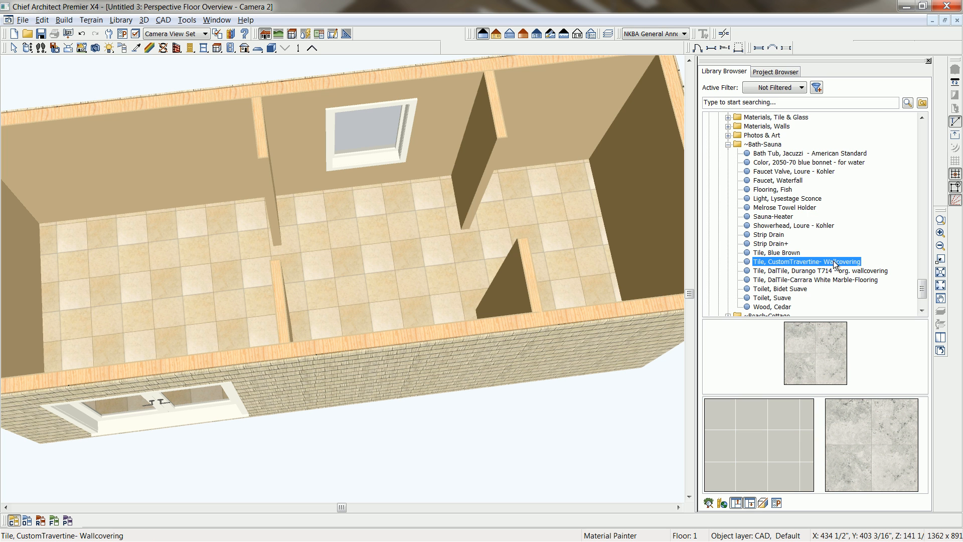
left_click(801, 279)
left_click(830, 363)
left_click(389, 269)
scroll(390, 268, "up", 3)
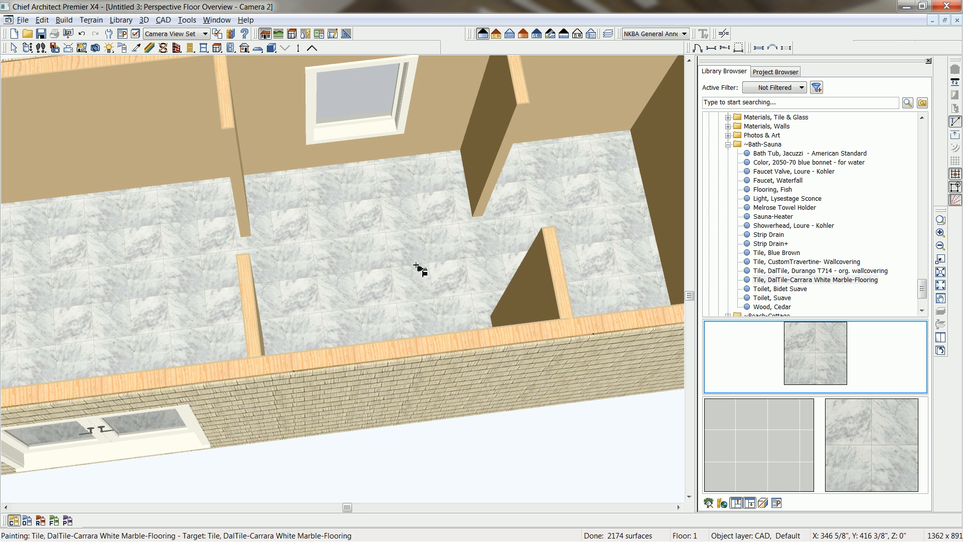
Apply the material "Tile, CustomTravertine- Wallcovering" to the bath walls.
left_click(852, 262)
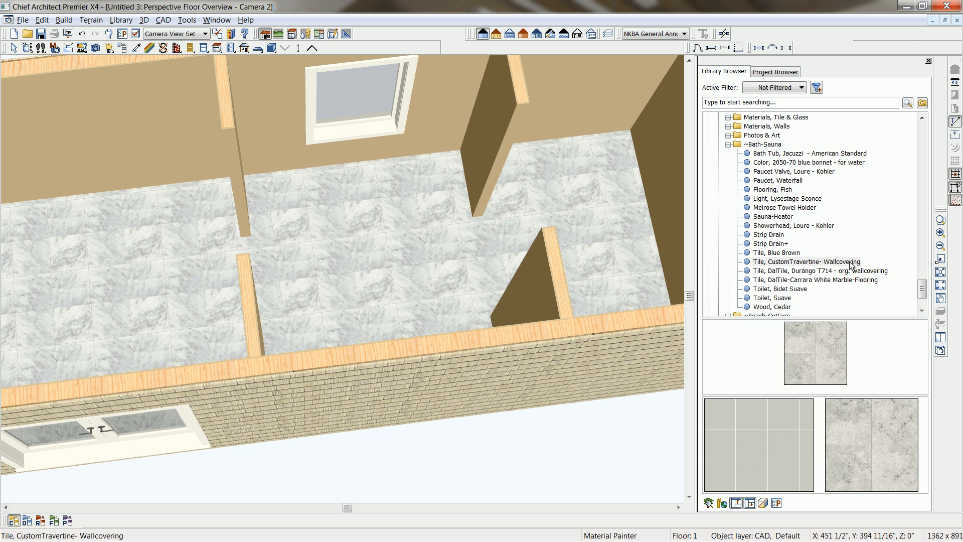
left_click(822, 336)
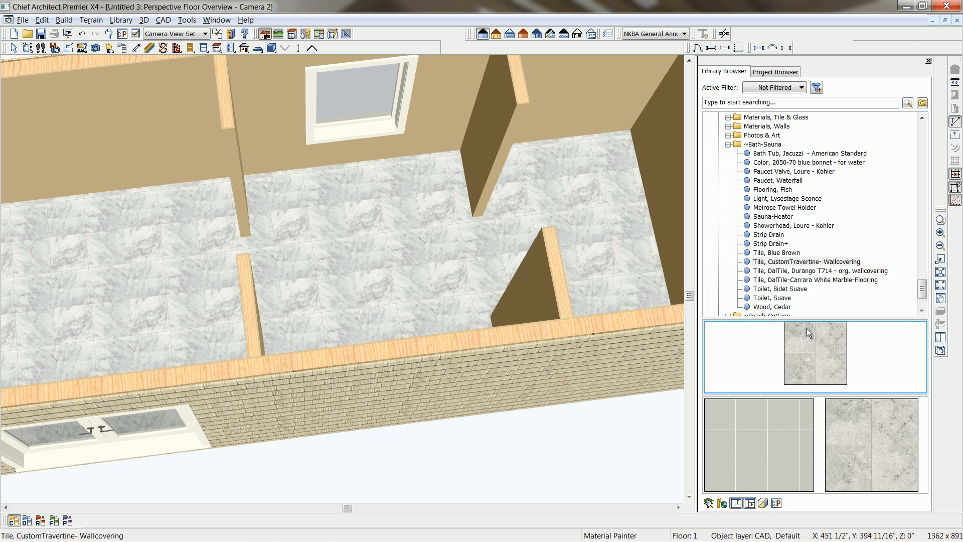
left_click(442, 130)
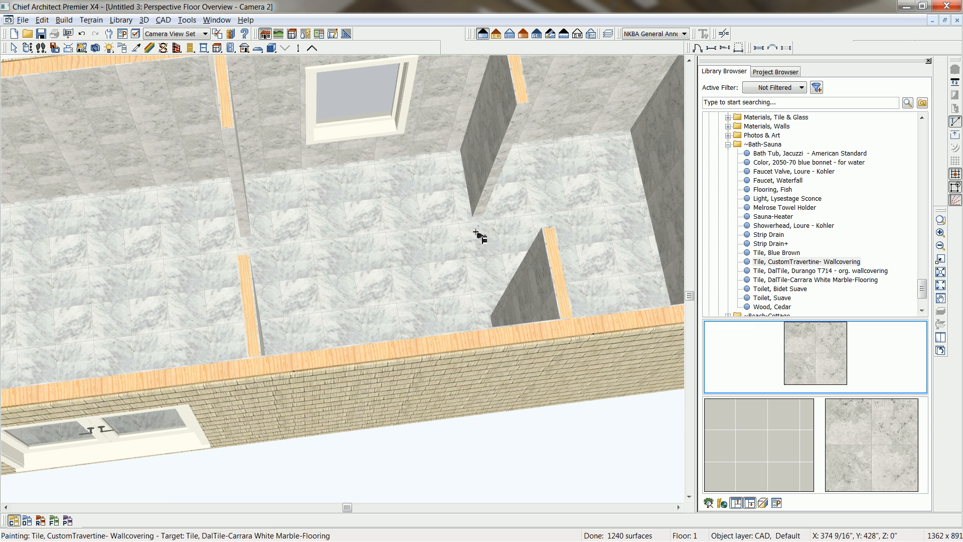
Switch to Windows Photo Viewer to examine the tile shapes in photo-sauna-bath.PNG, and return to Chief Architect.
scroll(482, 232, "up", 2)
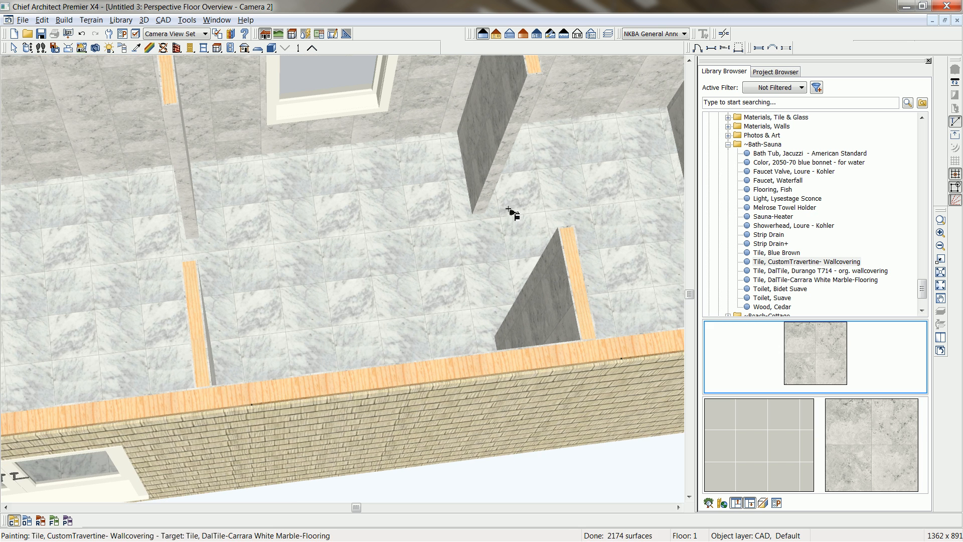
scroll(504, 306, "up", 3)
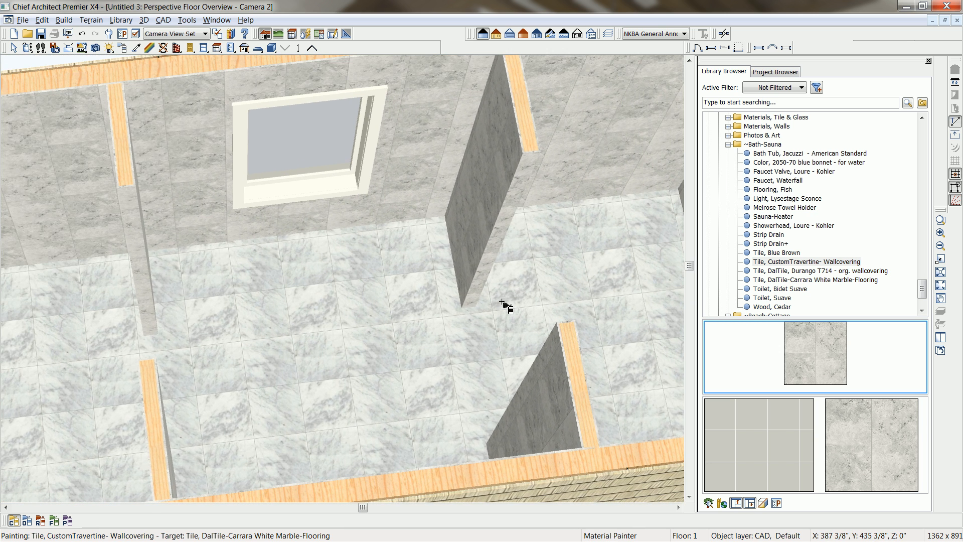
key("alt+Tab")
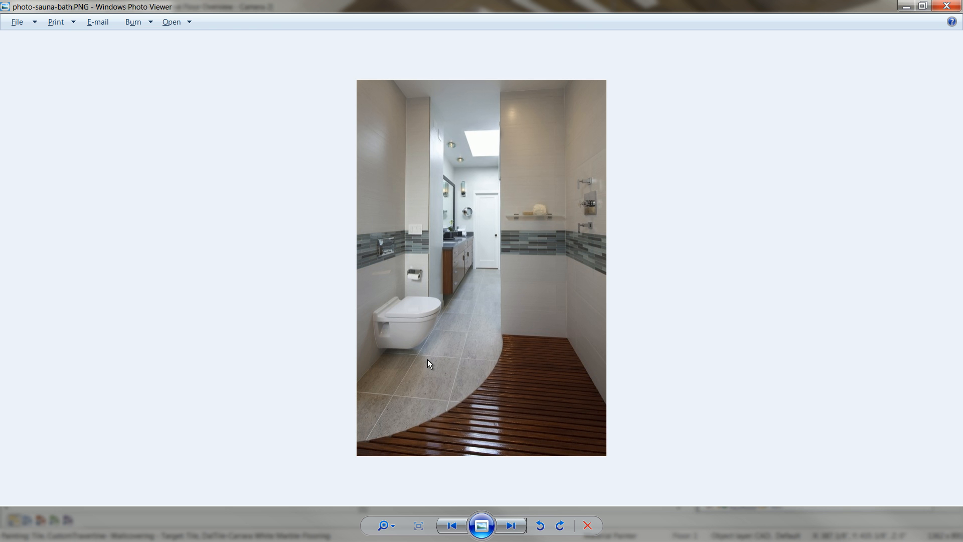
key("alt+Tab")
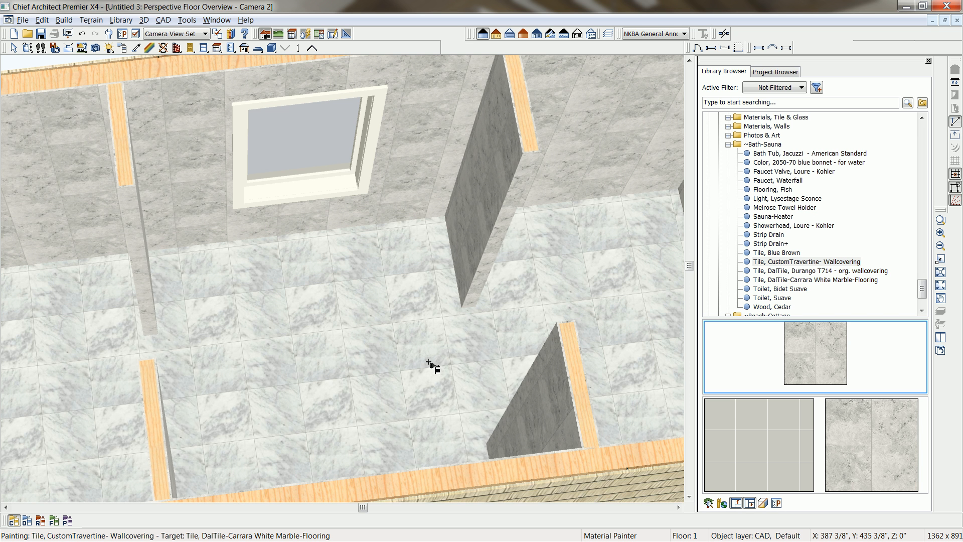
Set the texture scale of the Carrara White Marble floor tile to 54" in x and 24" in y.
left_click(149, 47)
left_click(326, 360)
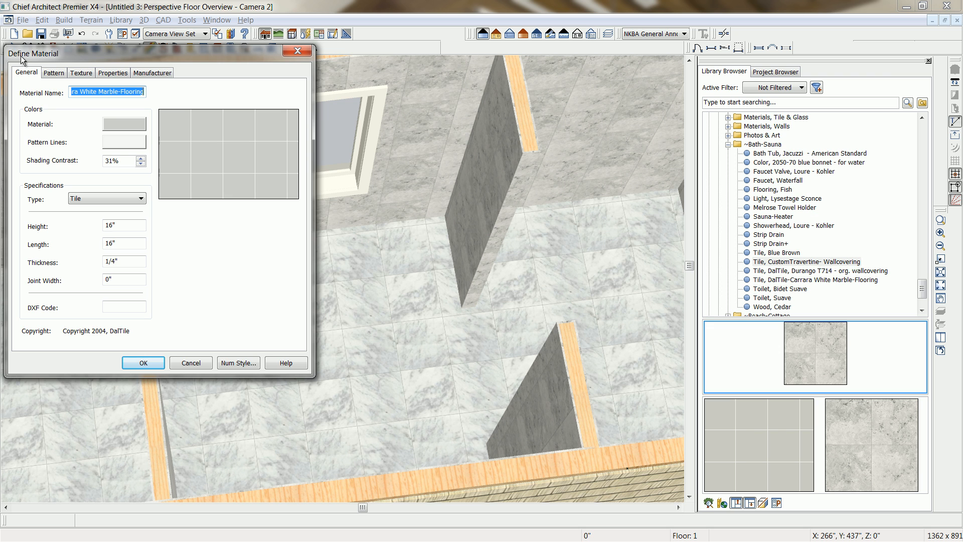
left_click_drag(29, 57, 157, 61)
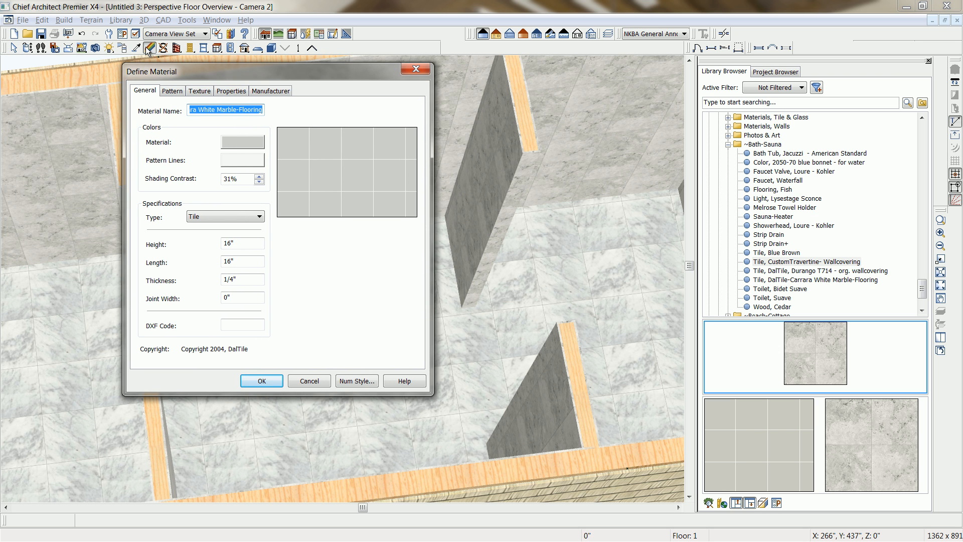
left_click(178, 94)
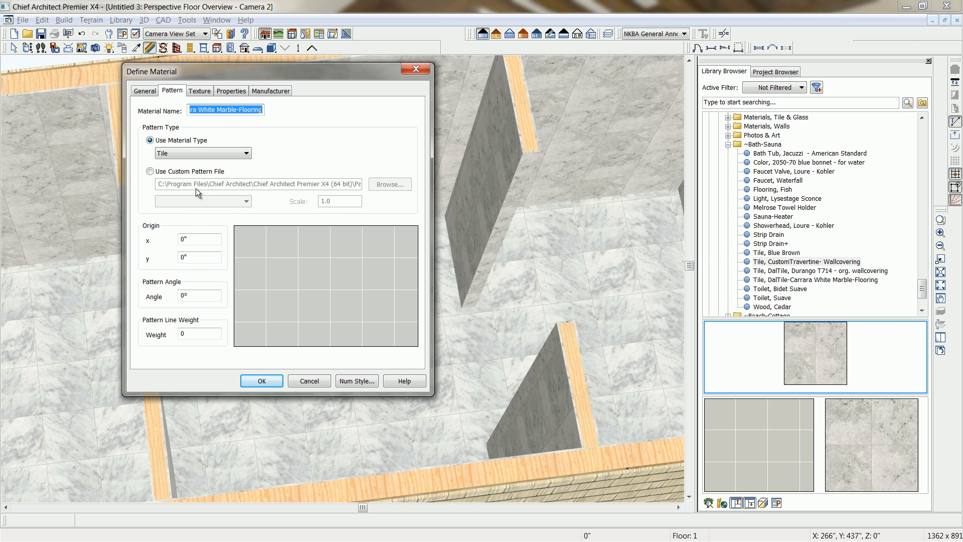
left_click(196, 92)
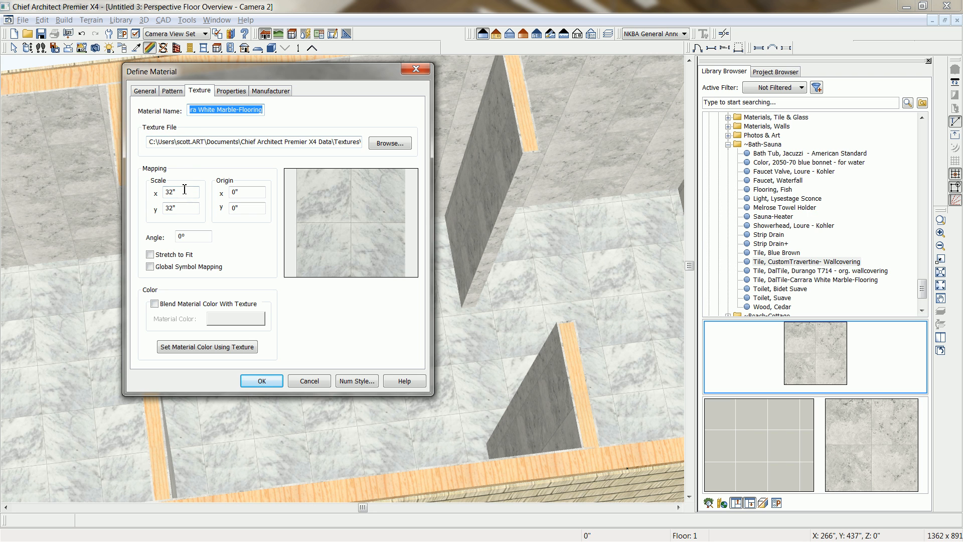
left_click_drag(188, 193, 144, 192)
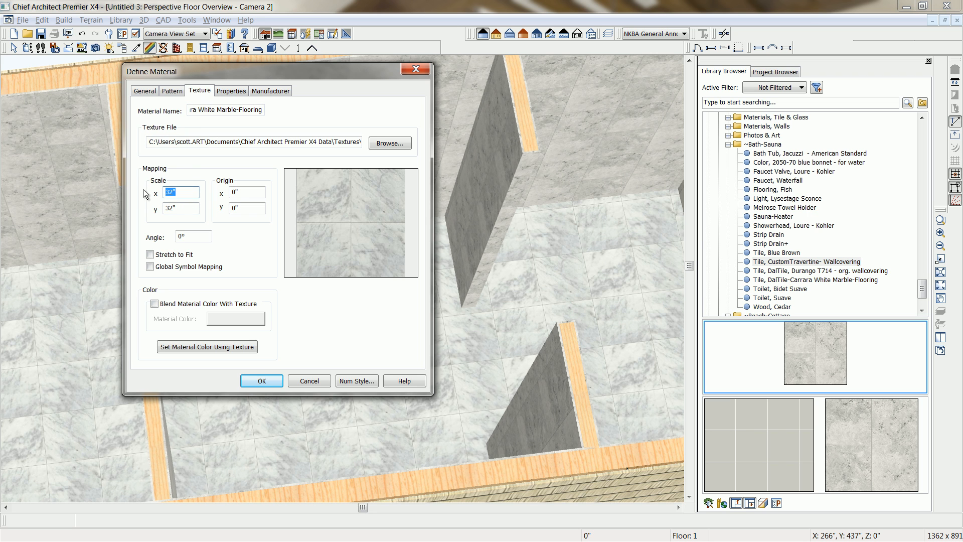
type("54")
left_click_drag(189, 208, 127, 204)
type("24")
key("Tab")
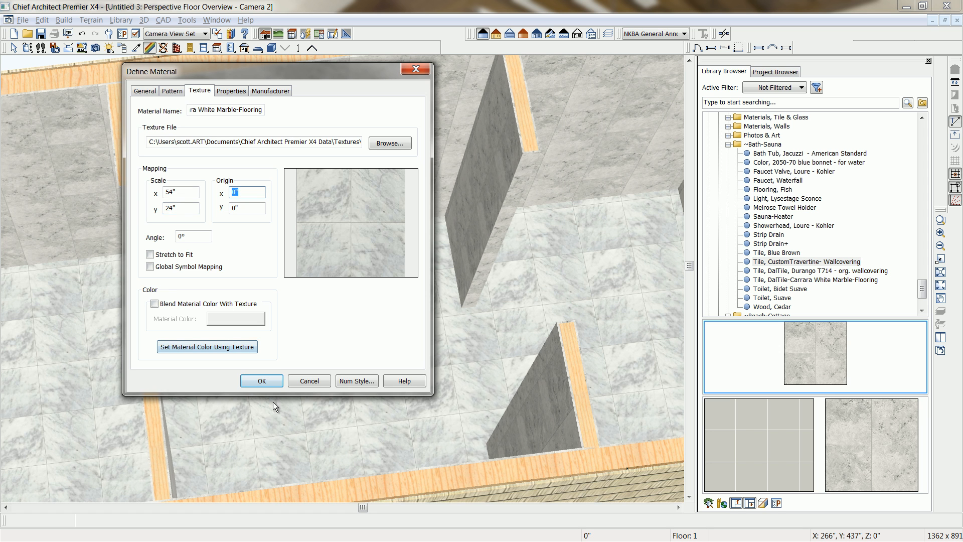
left_click(262, 380)
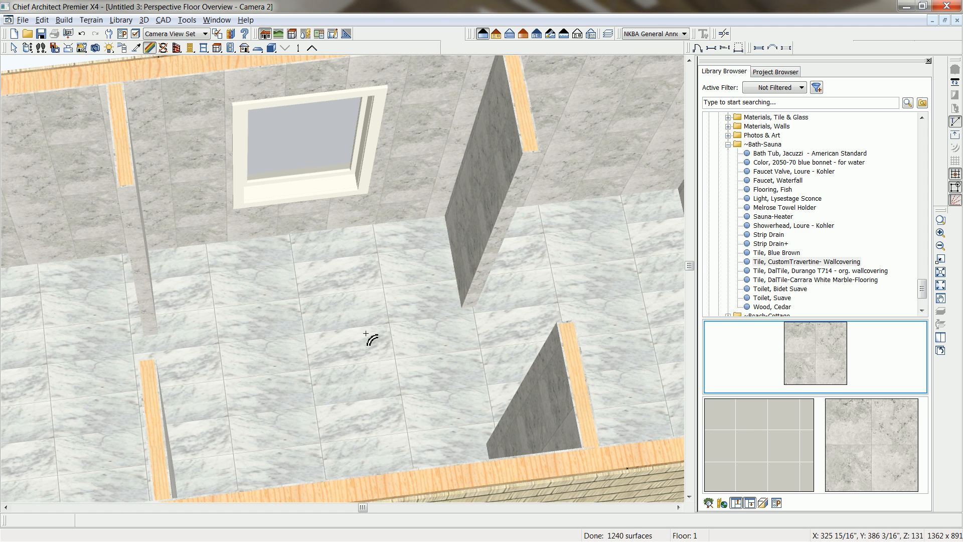
Set the texture scale of the travertine wall tile to 54" in x and 24" in y.
double_click(394, 206)
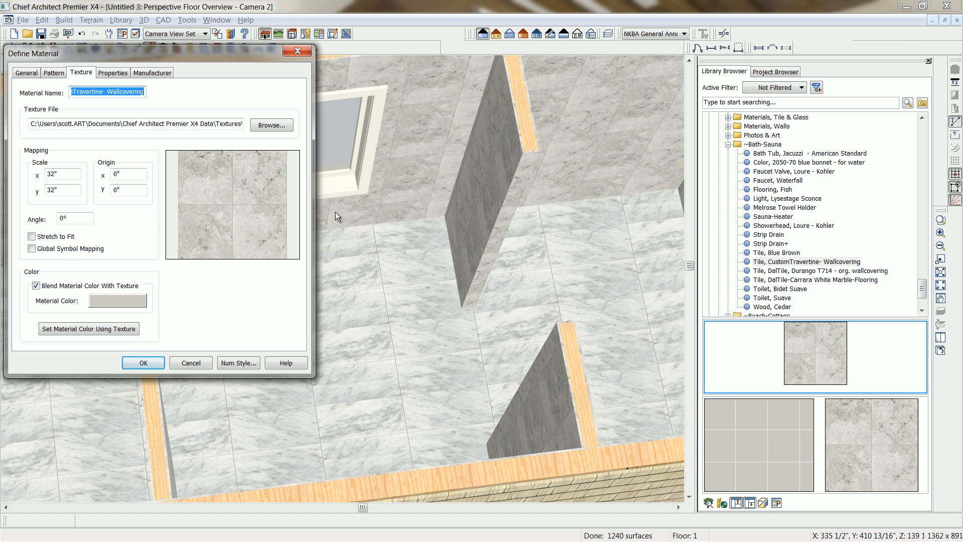
double_click(53, 174)
type("54")
key("Tab")
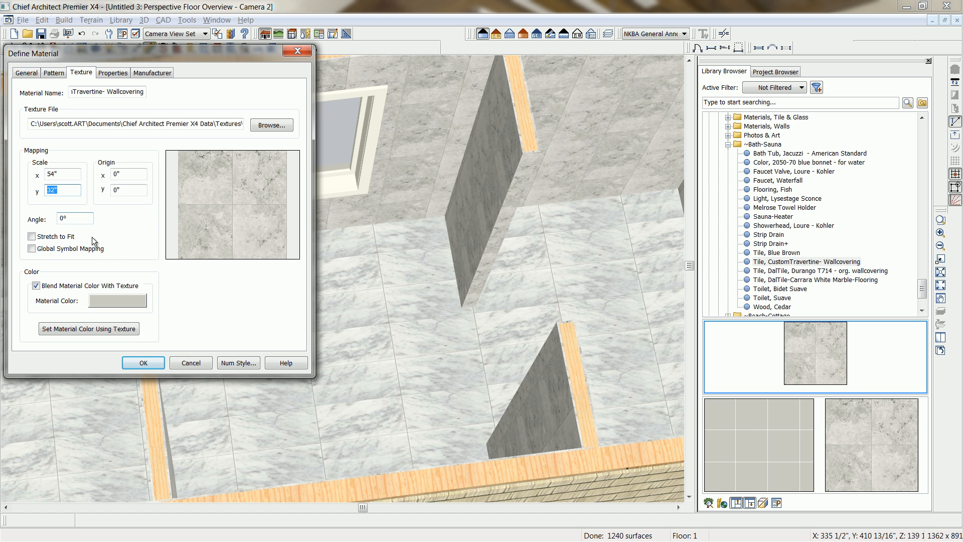
type("24")
left_click(140, 362)
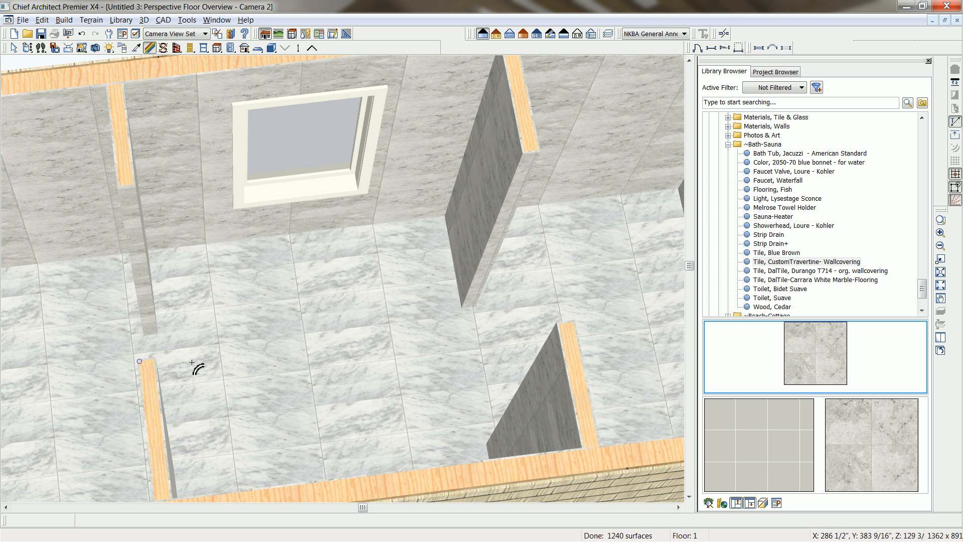
Open the bath room's molding specification and turn off the default molding setting.
left_click(28, 49)
mouse_move(411, 308)
left_mouse_down()
mouse_move(387, 283)
mouse_move(401, 304)
left_mouse_up()
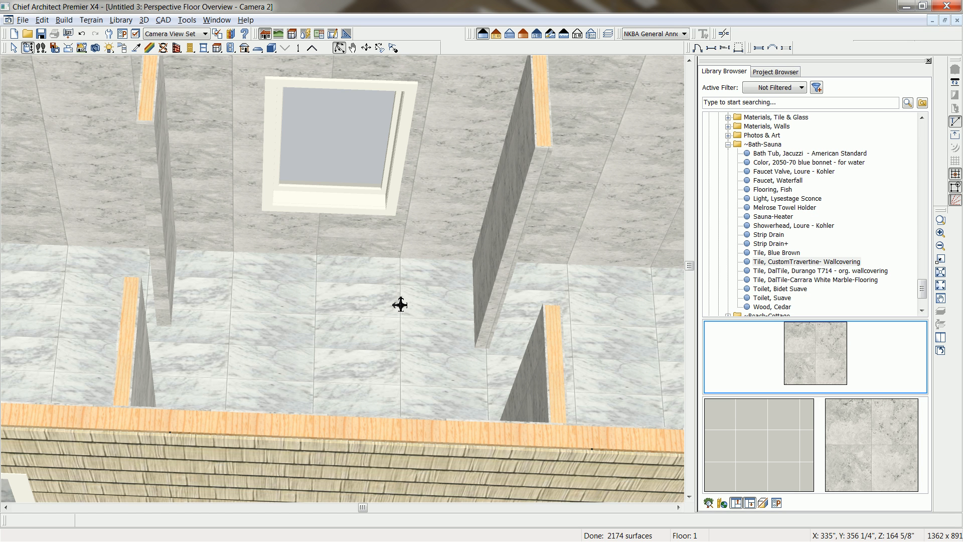
left_click(410, 339)
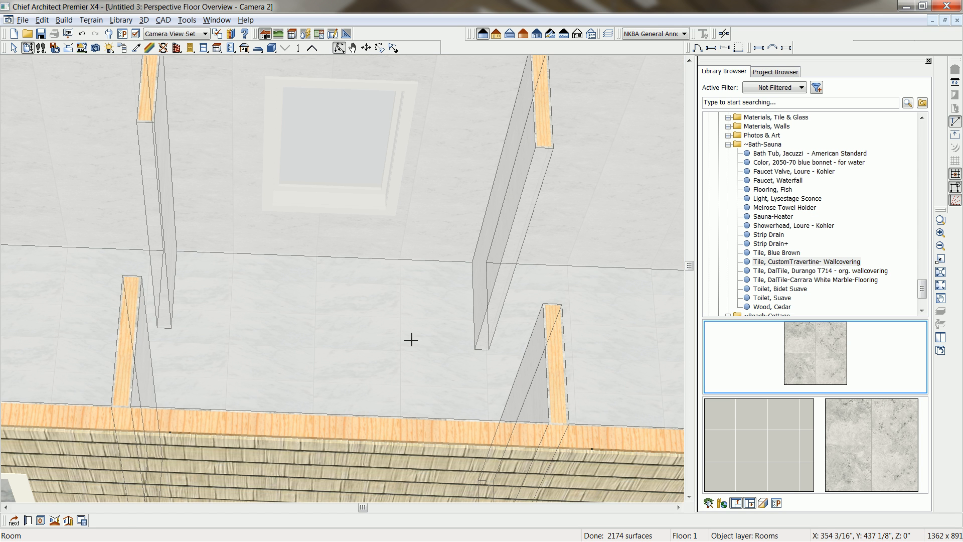
left_click(27, 521)
left_click(114, 73)
left_click(24, 92)
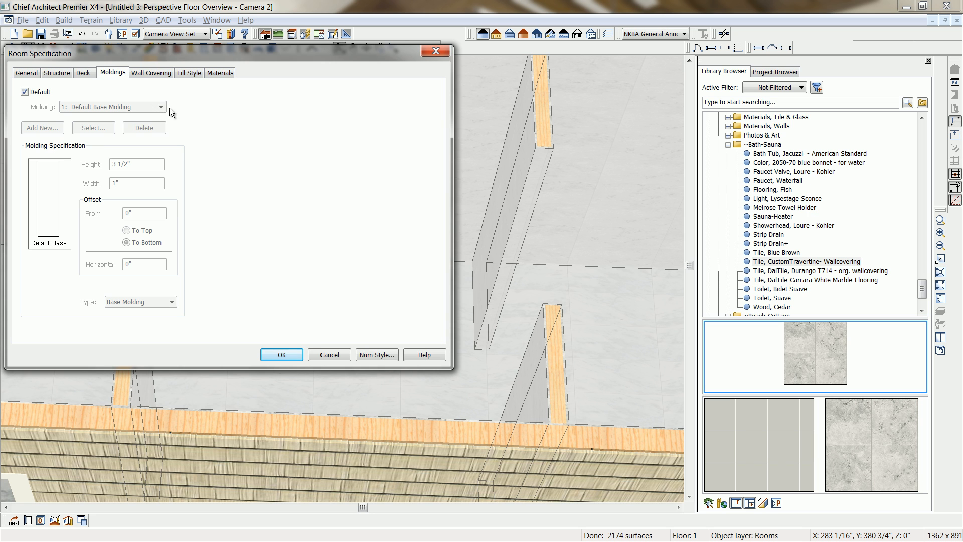
left_click(31, 93)
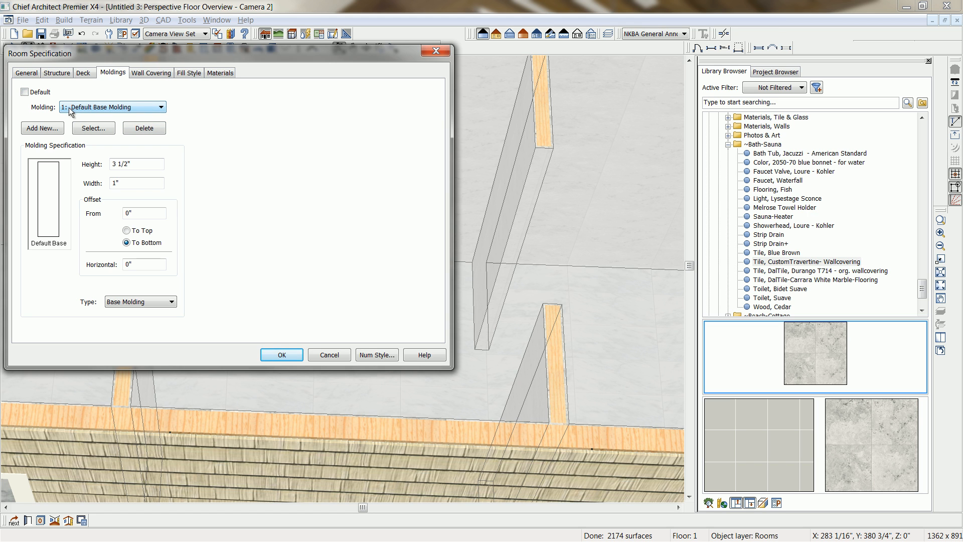
Change the room molding to a Chair Rail 24" high and 1/4" wide, offset 40" to its bottom.
left_click(171, 301)
left_click(121, 329)
left_click_drag(136, 165, 99, 156)
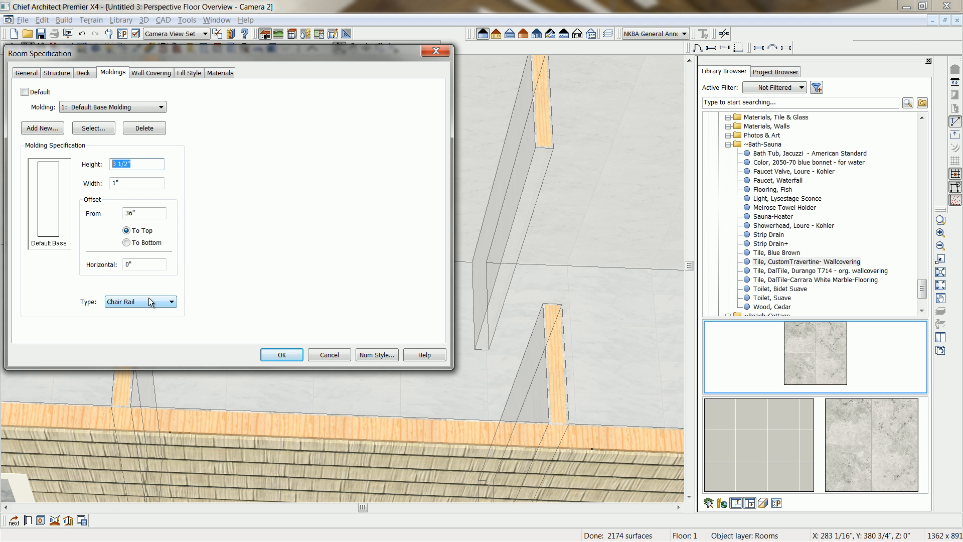
type("24")
key("Tab")
type(".25")
key("Tab")
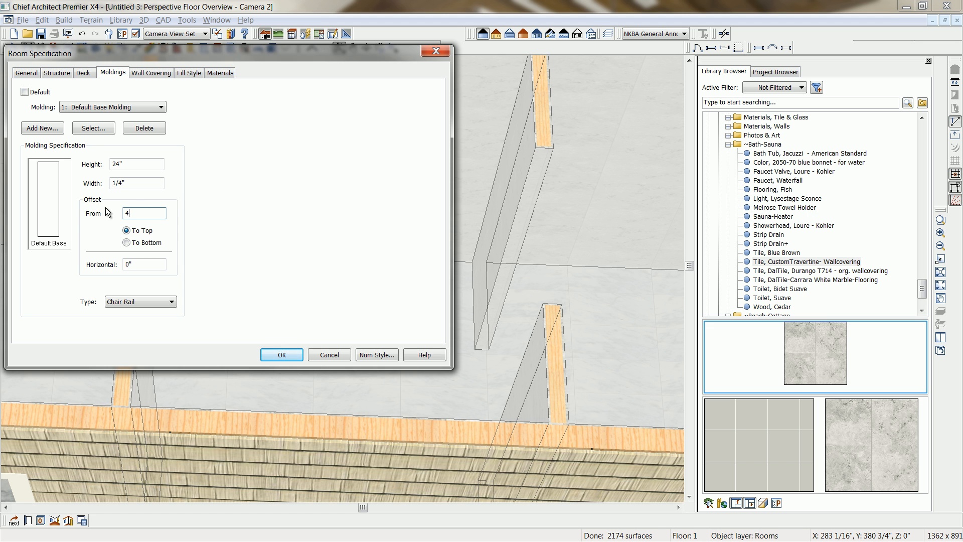
left_click(139, 242)
left_click(282, 354)
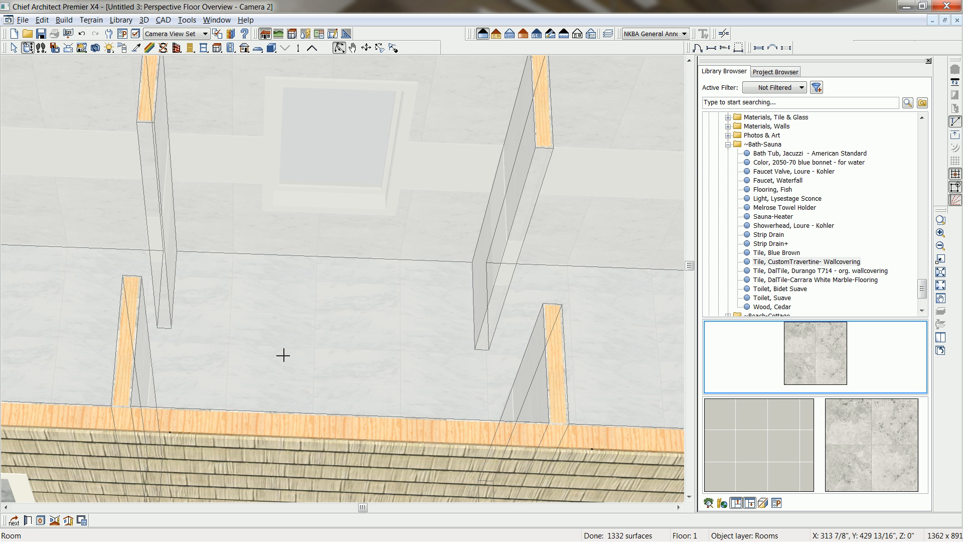
key("space")
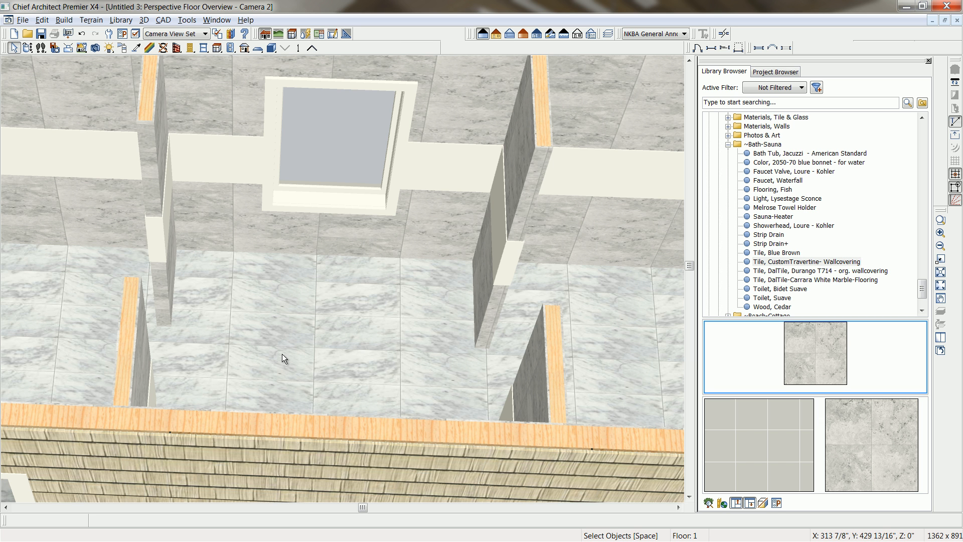
Apply the Blue Brown material from Glass Strip Tile in Materials, Tile & Glass to the chair rail band on the walls.
left_click(26, 48)
left_click_drag(252, 230, 261, 232)
middle_click_drag(264, 234, 317, 290)
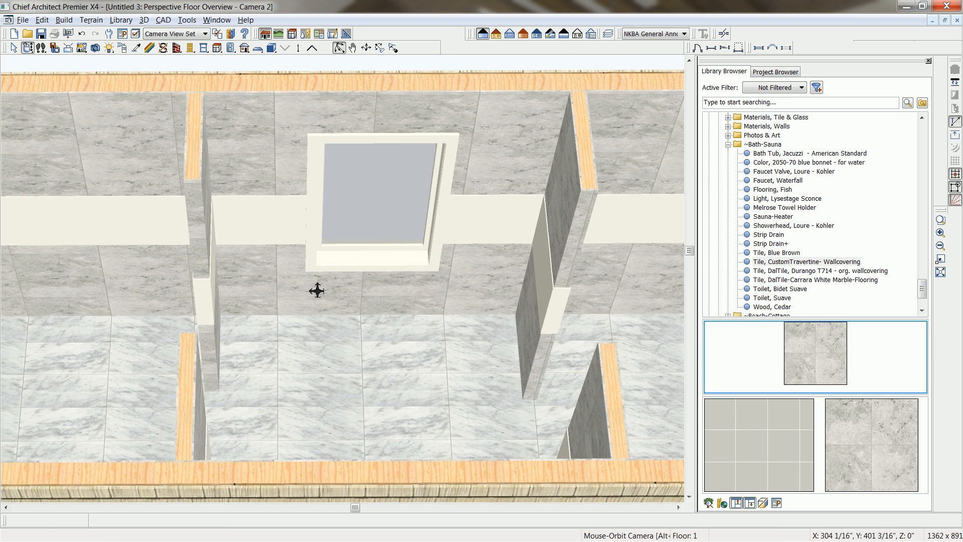
scroll(316, 291, "down", 3)
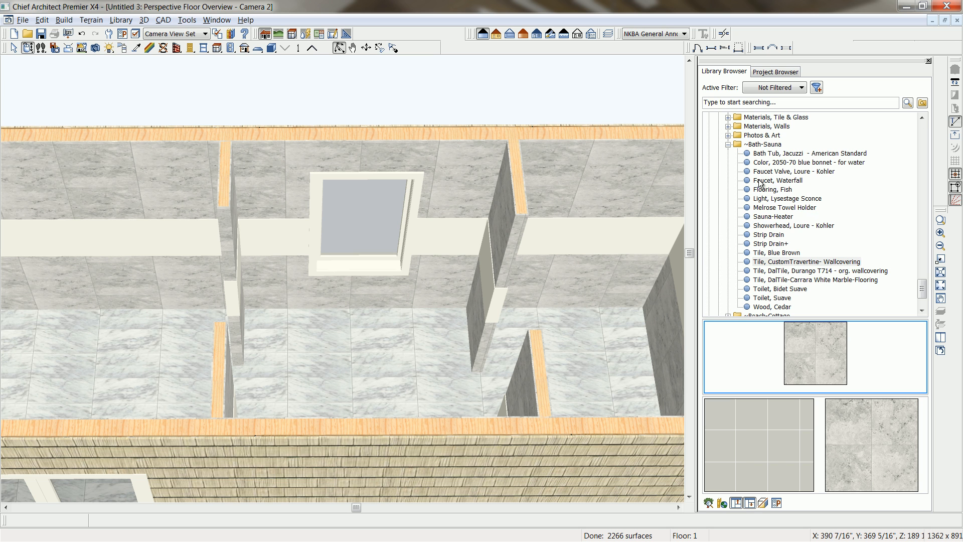
left_click_drag(922, 287, 923, 273)
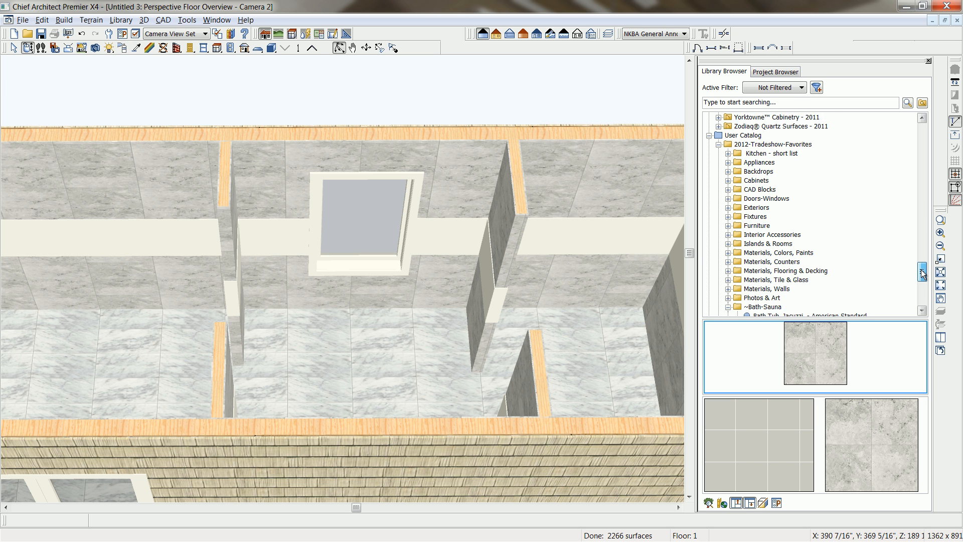
left_click(775, 280)
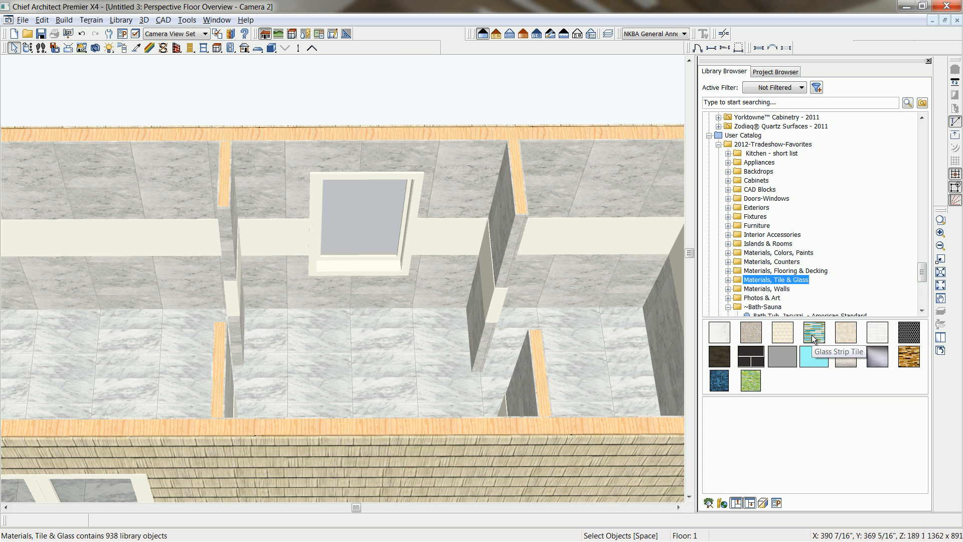
double_click(813, 337)
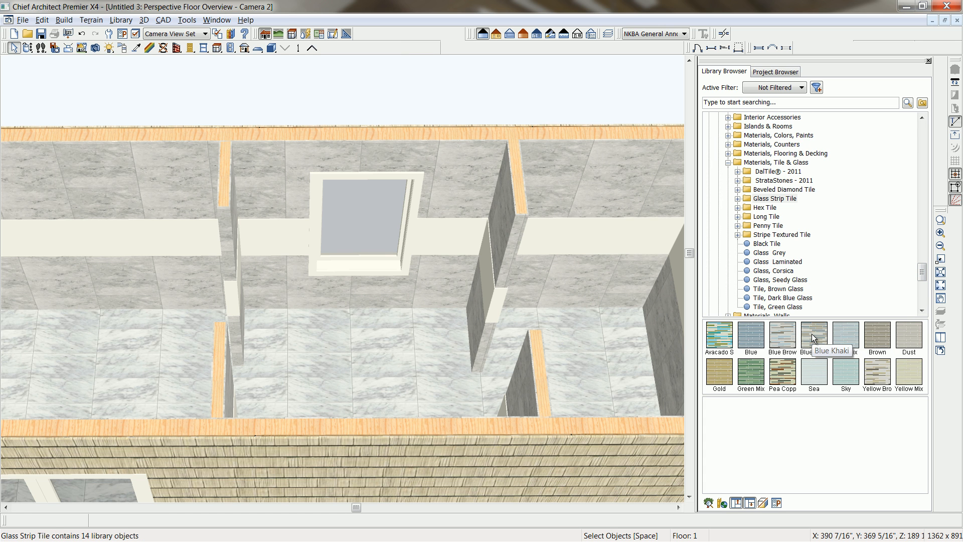
left_click(785, 336)
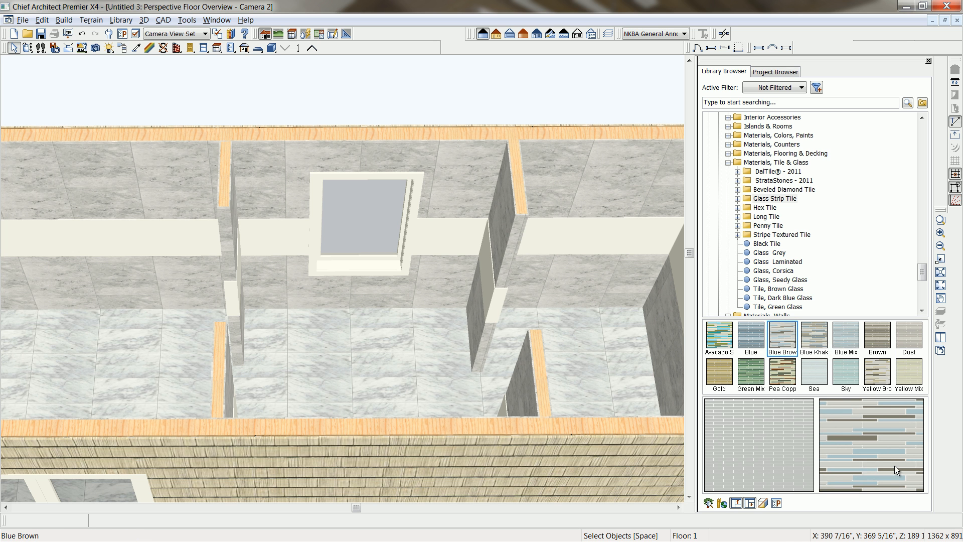
left_click(454, 243)
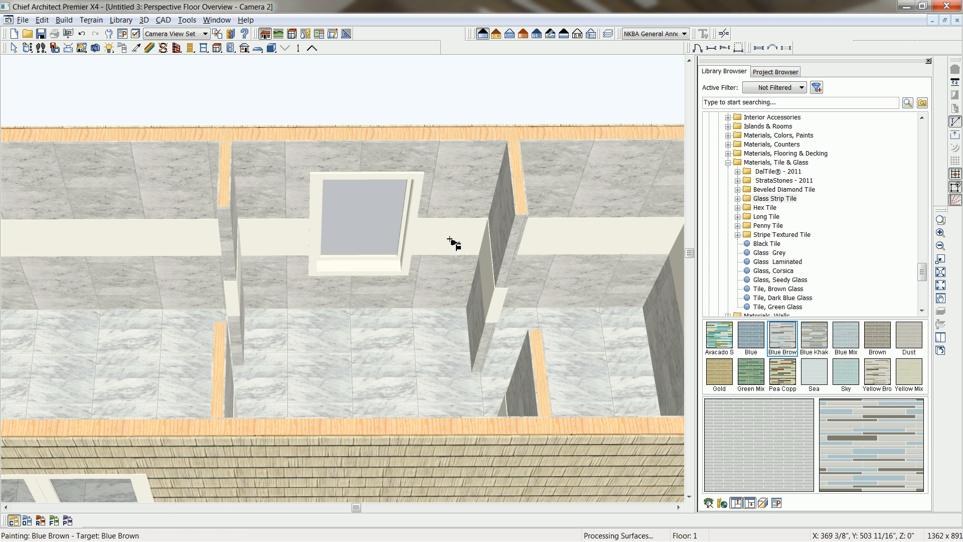
Rotate the Blue Brown glass strip tile on the wall band by setting its texture angle and pattern angle to 90°.
scroll(454, 243, "up", 4)
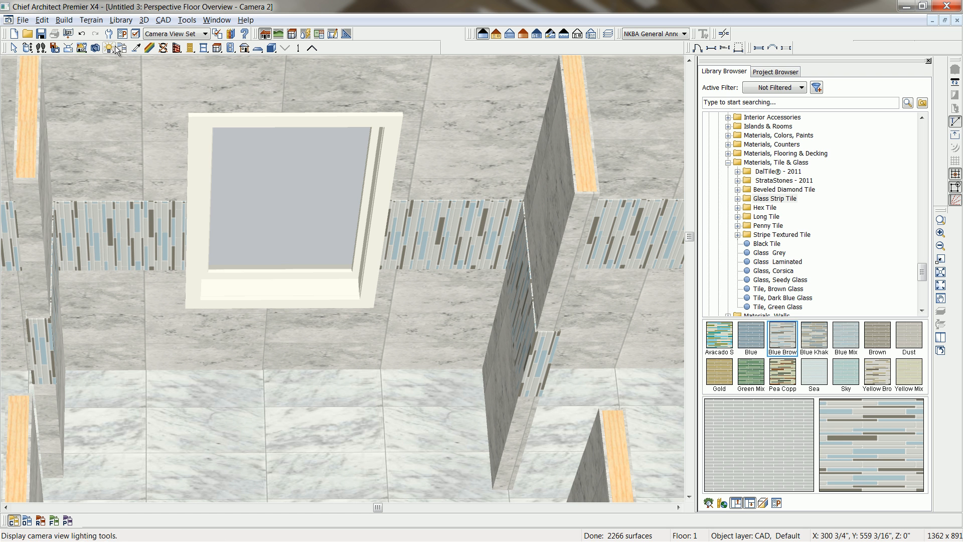
left_click(149, 48)
left_click(448, 242)
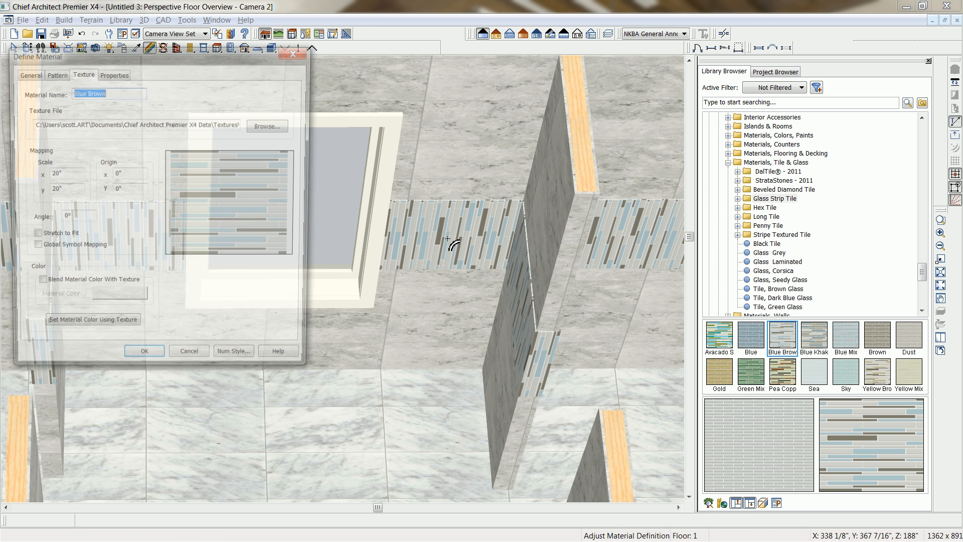
double_click(91, 220)
type("90")
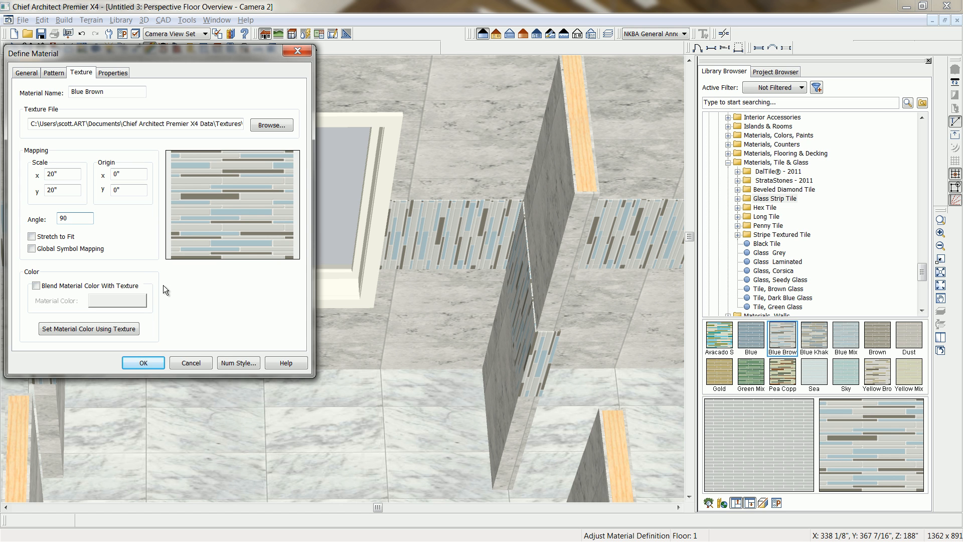
left_click(52, 74)
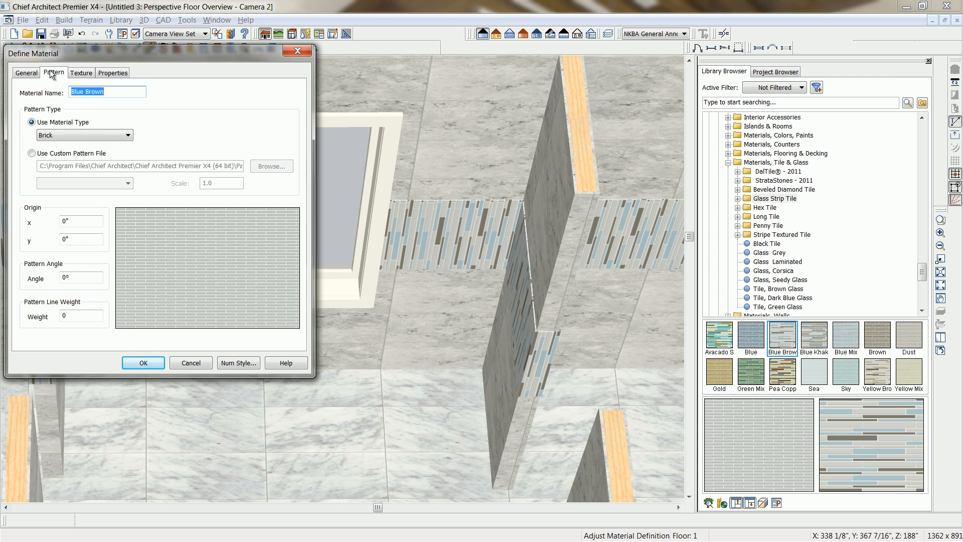
double_click(76, 277)
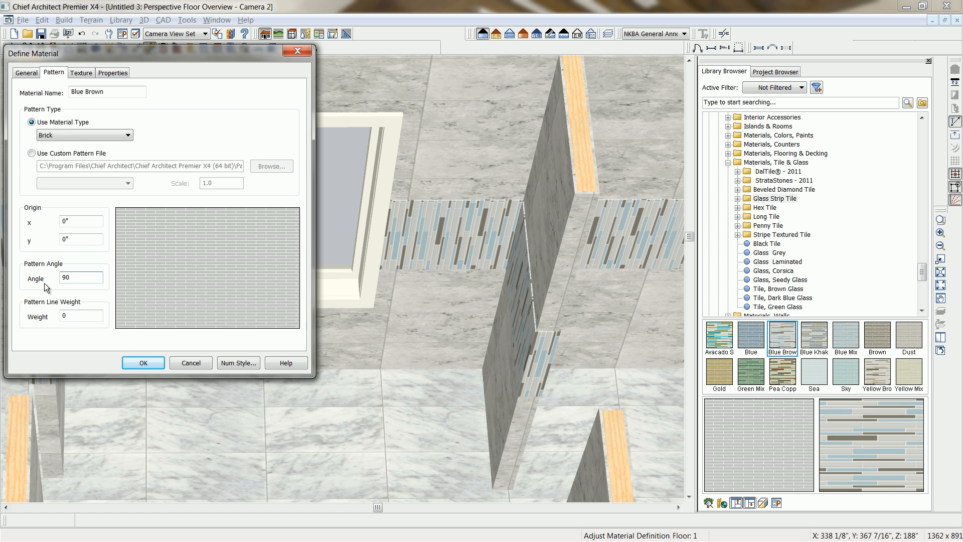
left_click(144, 363)
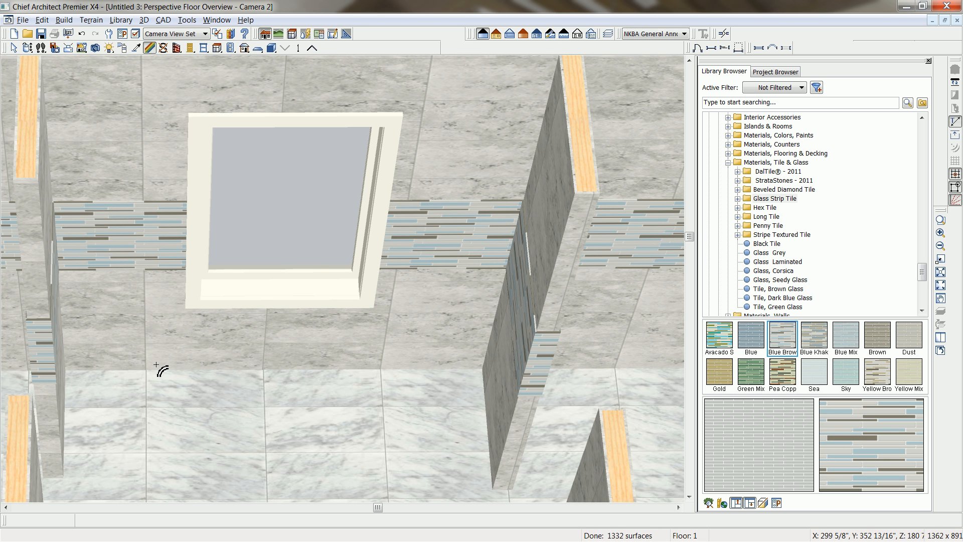
Review the tiled room in the perspective overview and the Sauna-Bath-2 sample rendering, and close both views.
left_click(27, 48)
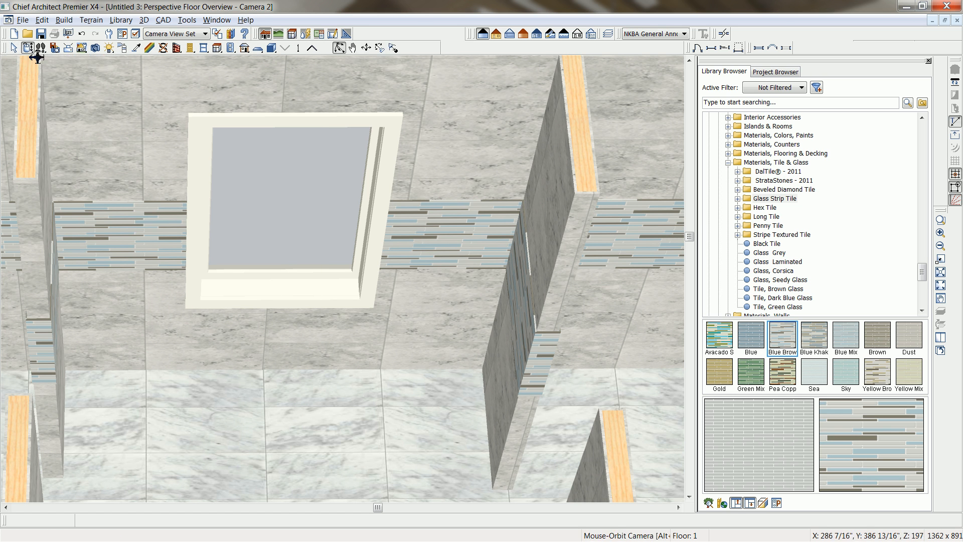
scroll(272, 294, "down", 4)
left_click_drag(271, 295, 298, 314)
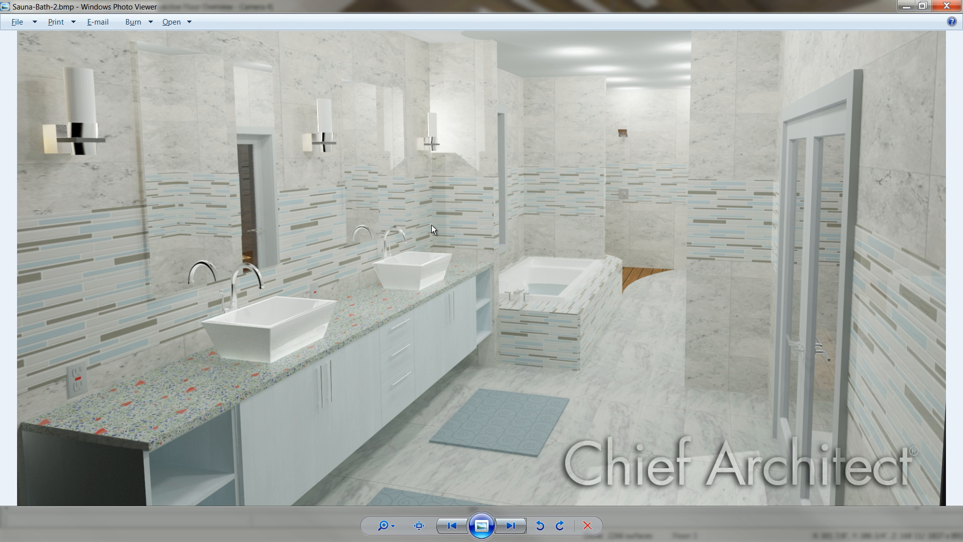
key("alt+F4")
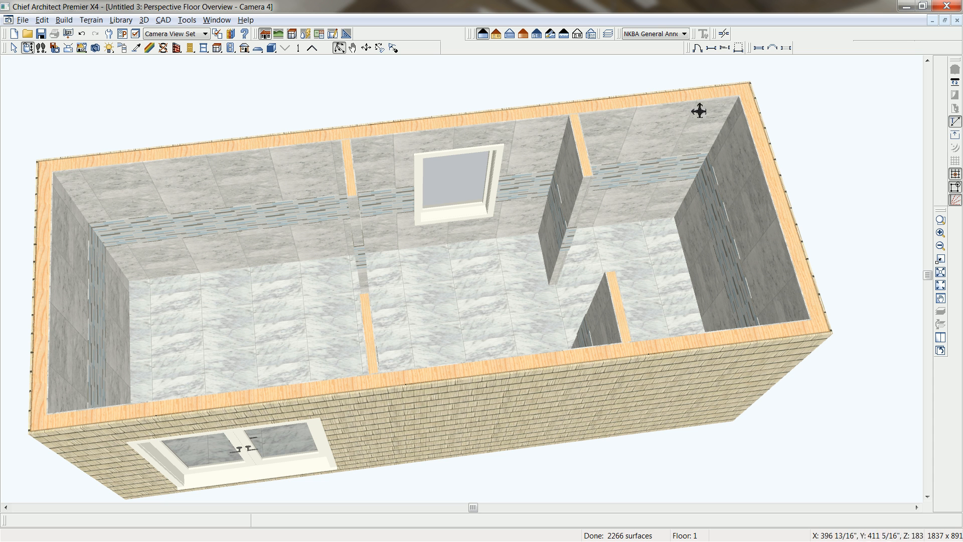
left_click(956, 20)
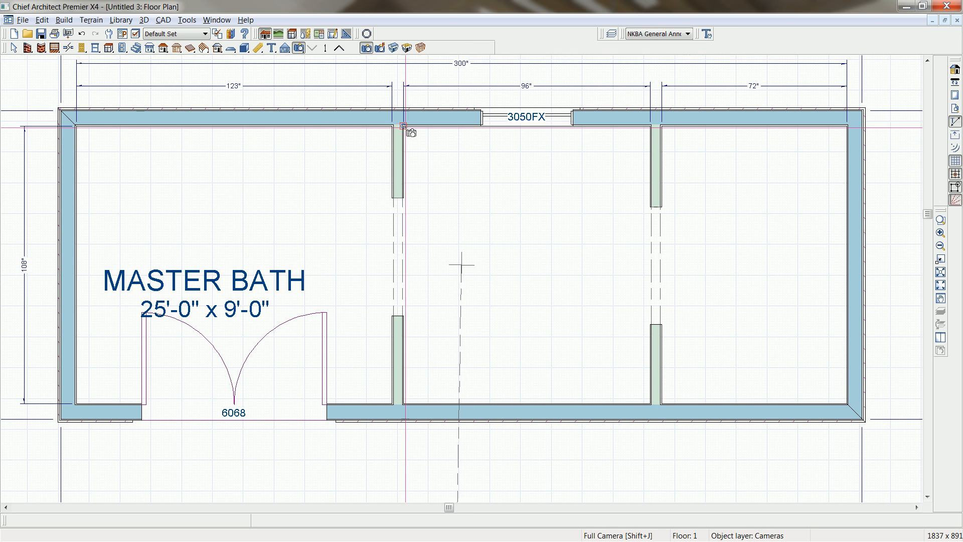
Create a wall elevation from the Master Bath floor plan, facing the long wall that holds the 3050FX window.
left_click(283, 49)
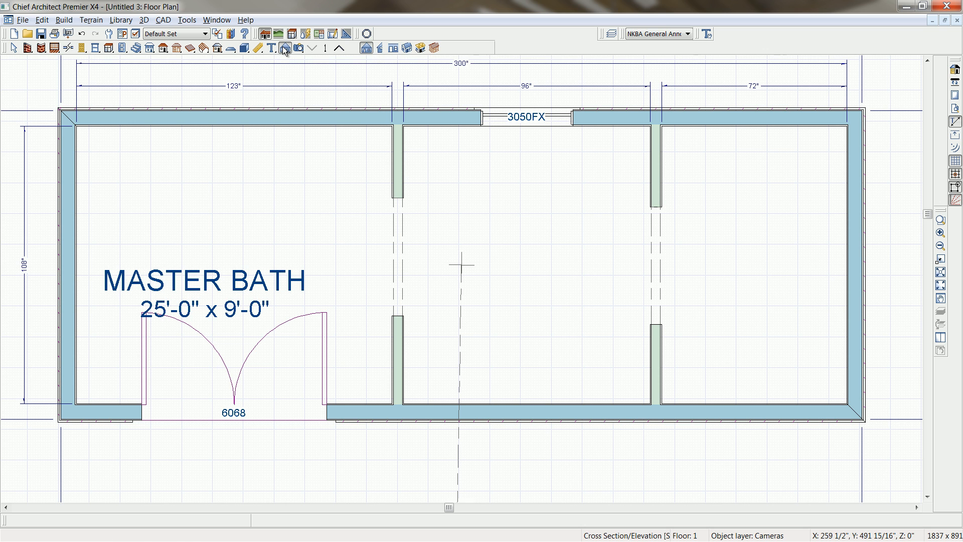
left_click(393, 48)
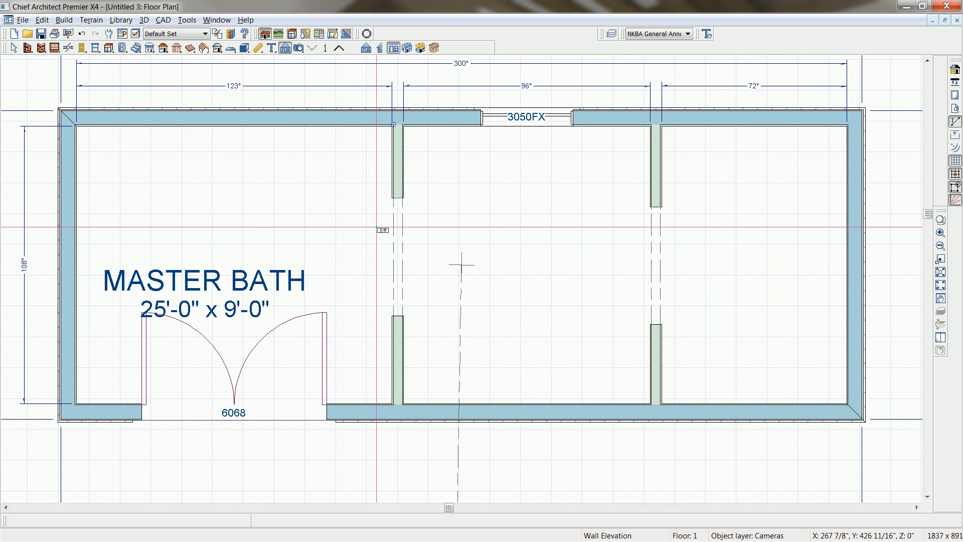
left_click_drag(378, 225, 367, 70)
middle_click_drag(188, 276, 367, 292)
scroll(366, 289, "up", 1)
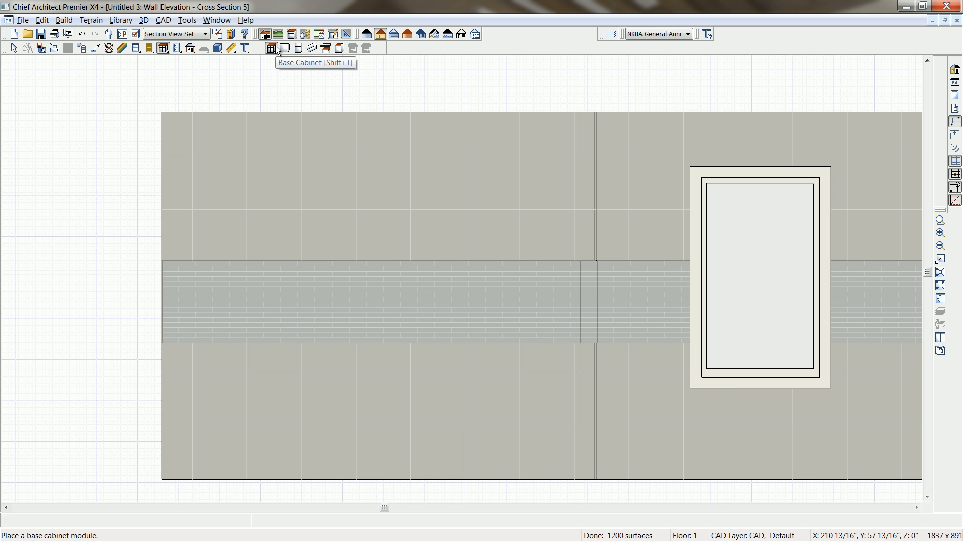
Place a base cabinet against the wall in the section without the window and stretch it to 33" wide.
left_click(391, 448)
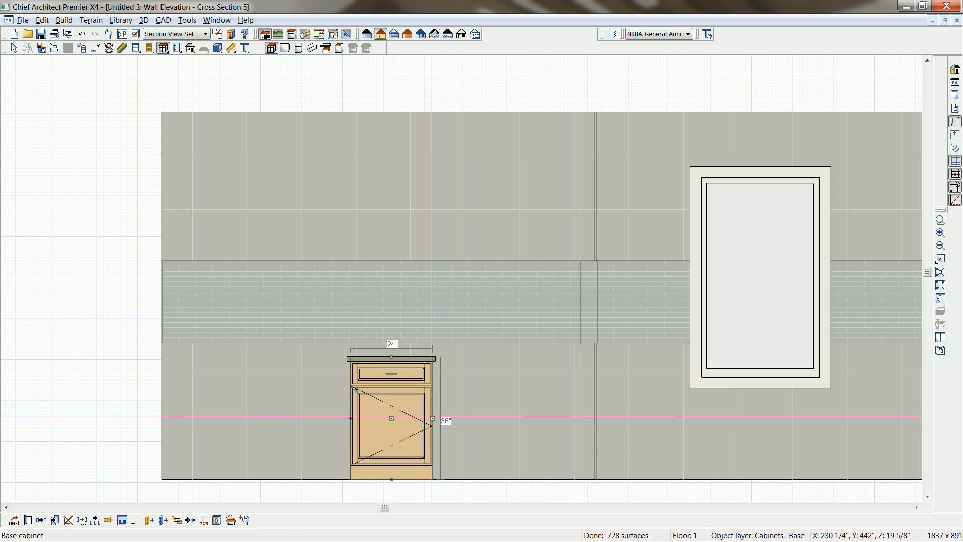
left_click_drag(433, 418, 463, 417)
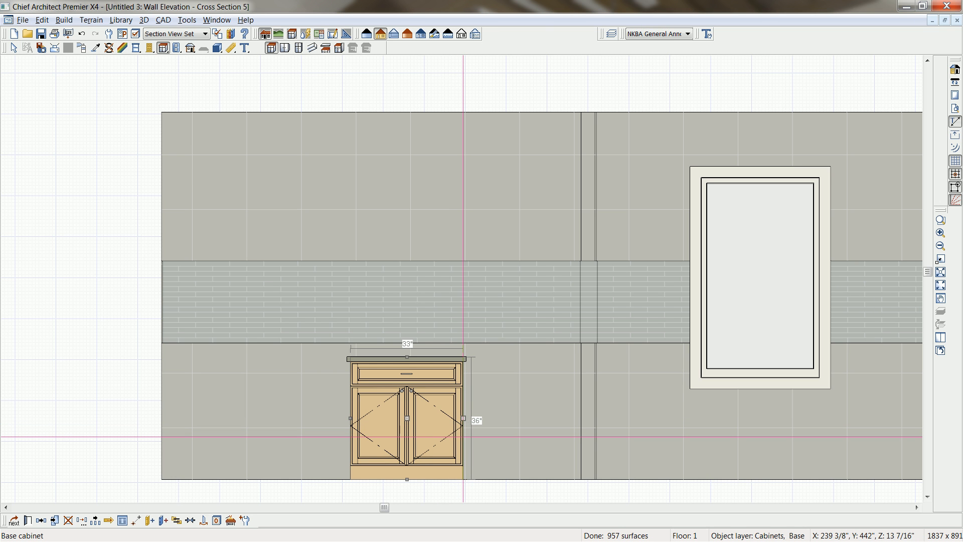
Set the base cabinet's height to 24", width to 39", depth to 21" and floor-to-bottom distance to 12".
double_click(463, 436)
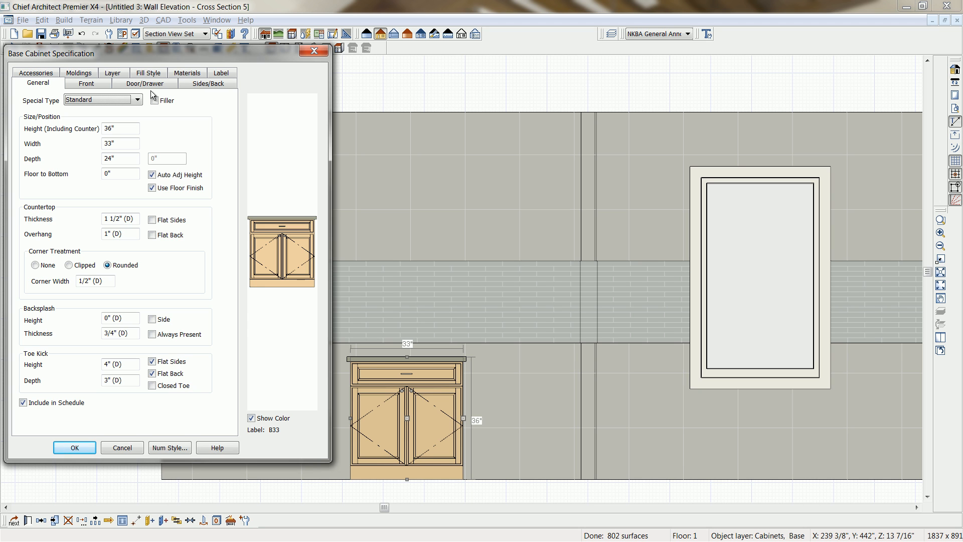
left_click(128, 129)
type("24")
left_click(124, 174)
type("12")
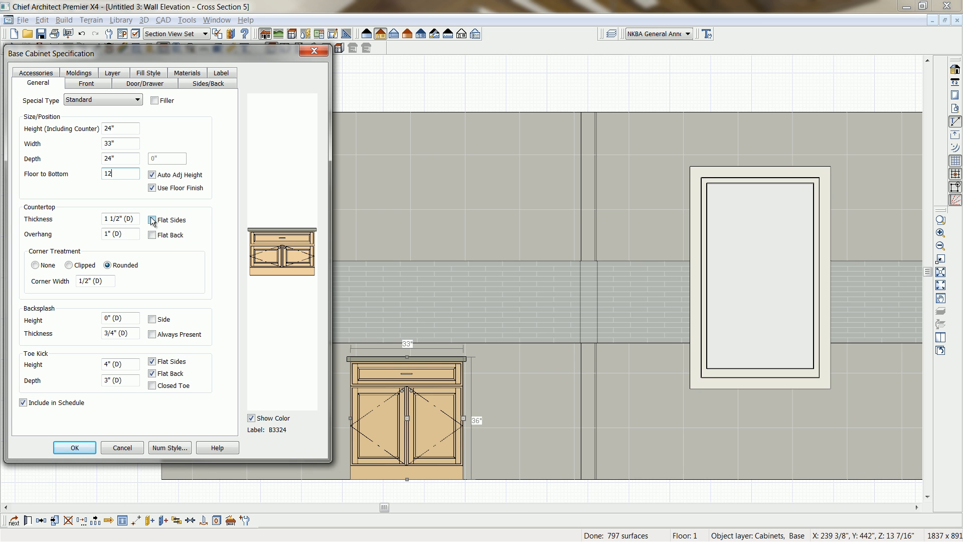
left_click(123, 145)
key("Tab")
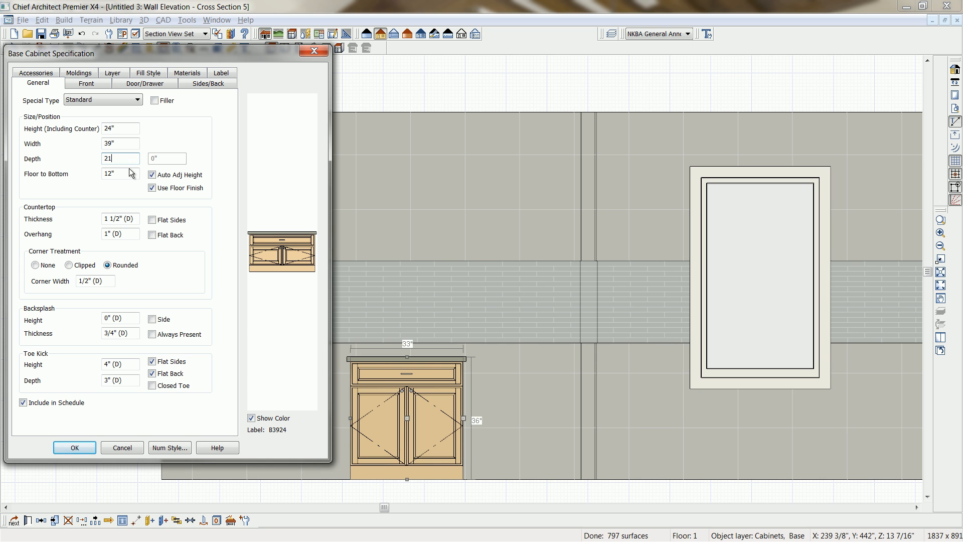
Set the base cabinet's countertop thickness to 3 cm and its toe kick height to 0".
left_click(132, 223)
type("3cm")
key("Tab")
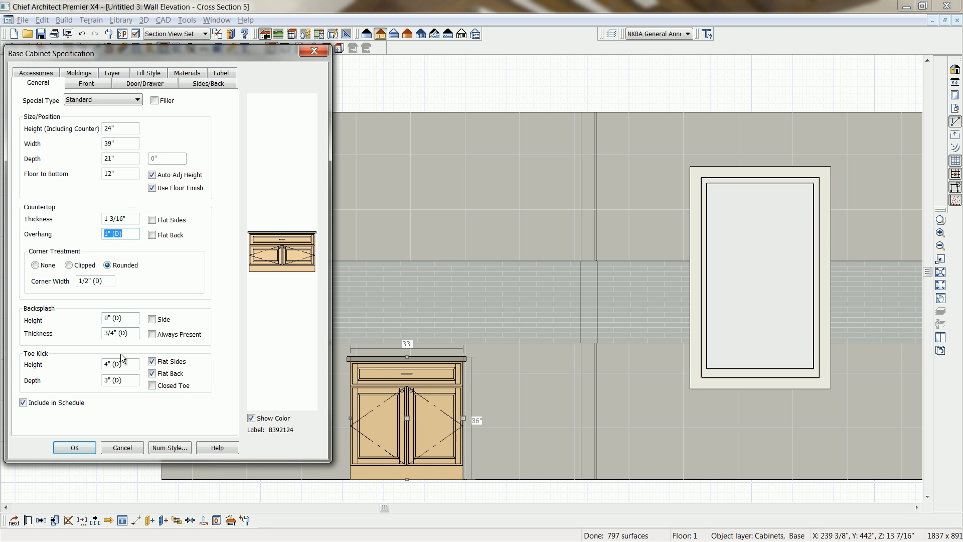
left_click_drag(124, 364, 98, 366)
type("0")
key("Tab")
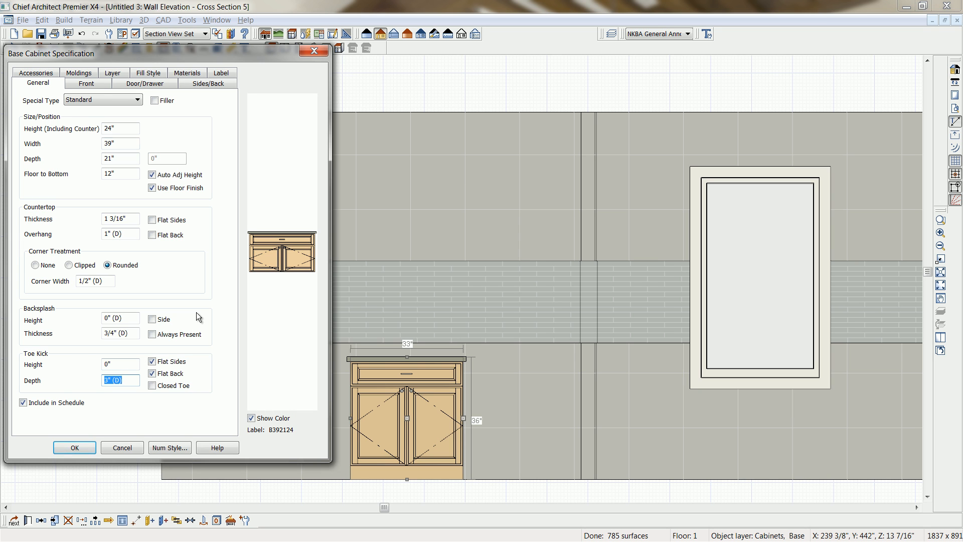
Check the cabinet's front construction settings and examine the European door styles in the core catalogs.
left_click(86, 83)
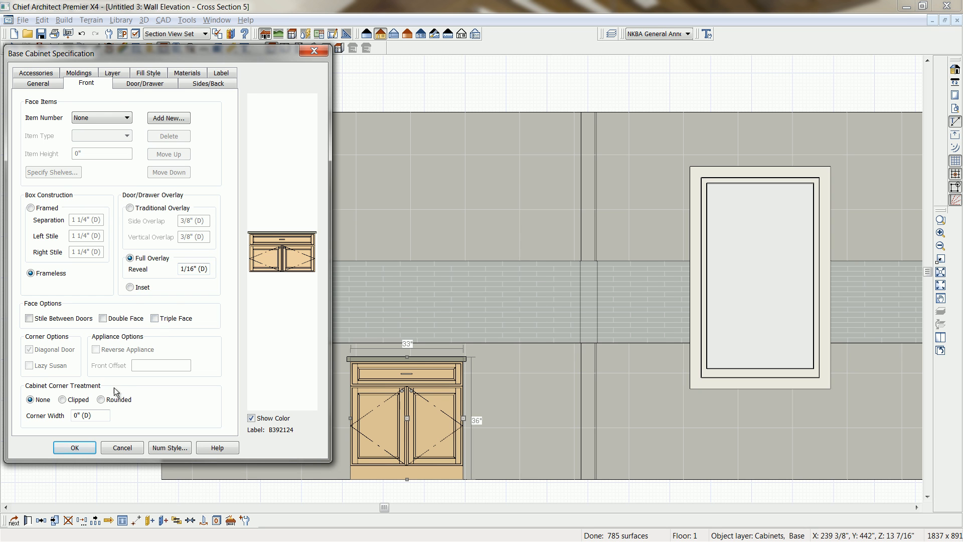
left_click(137, 84)
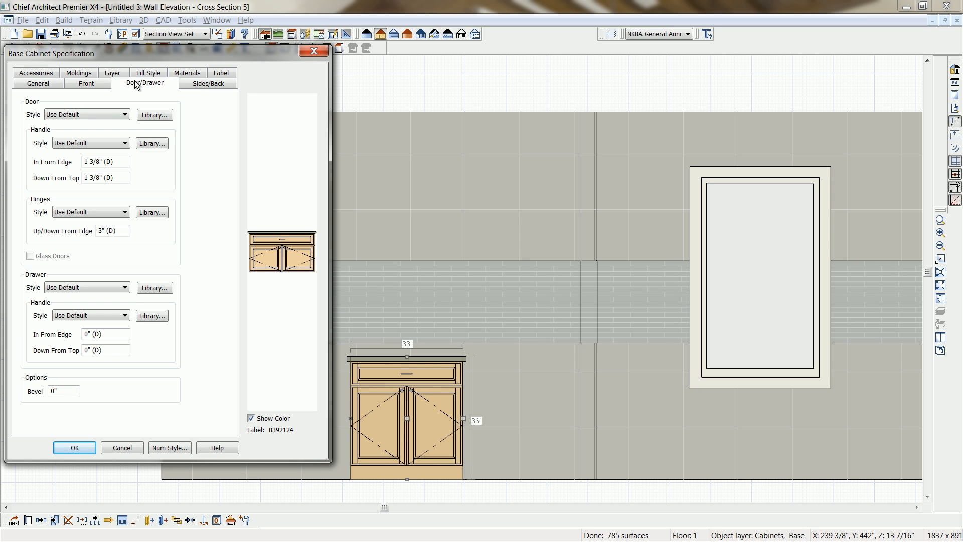
left_click(123, 117)
left_click(124, 123)
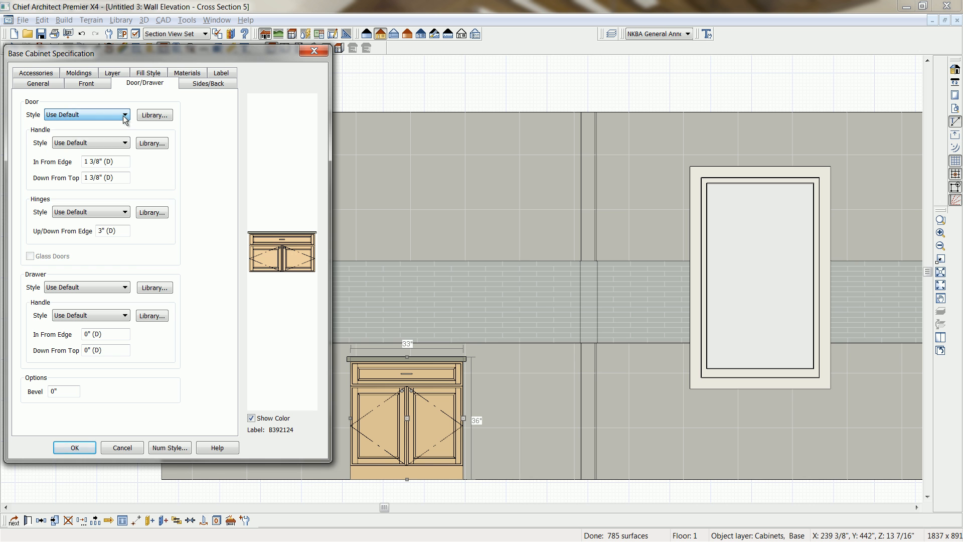
left_click(156, 116)
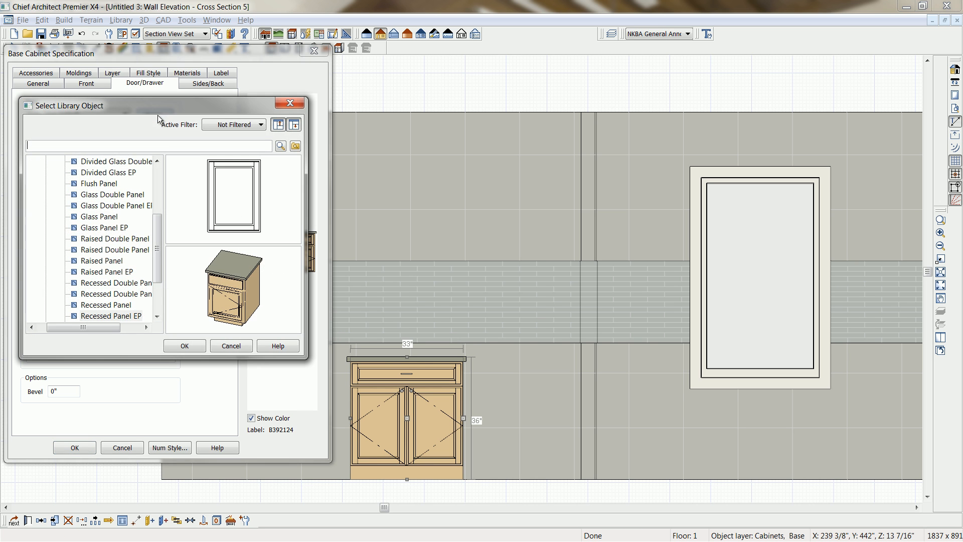
left_click_drag(155, 240, 153, 179)
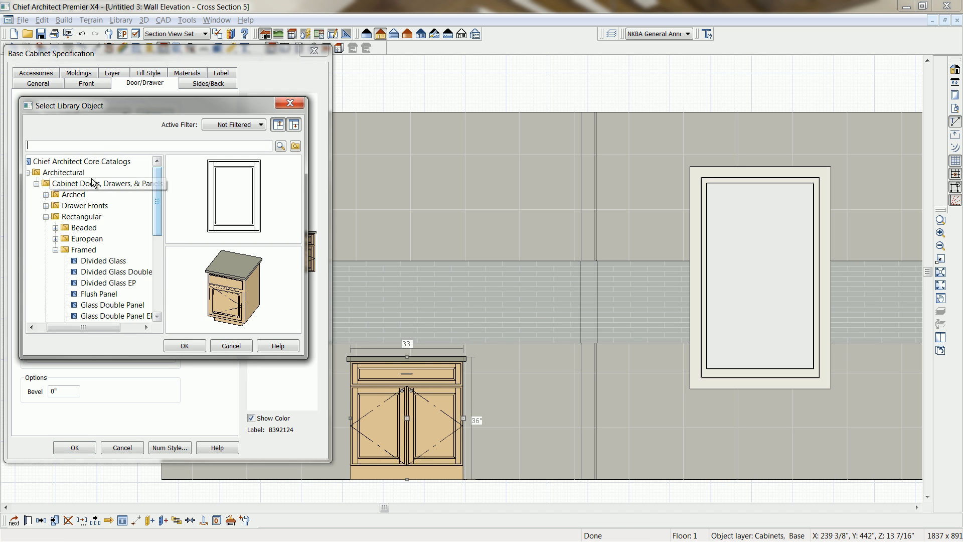
left_click_drag(308, 357, 545, 432)
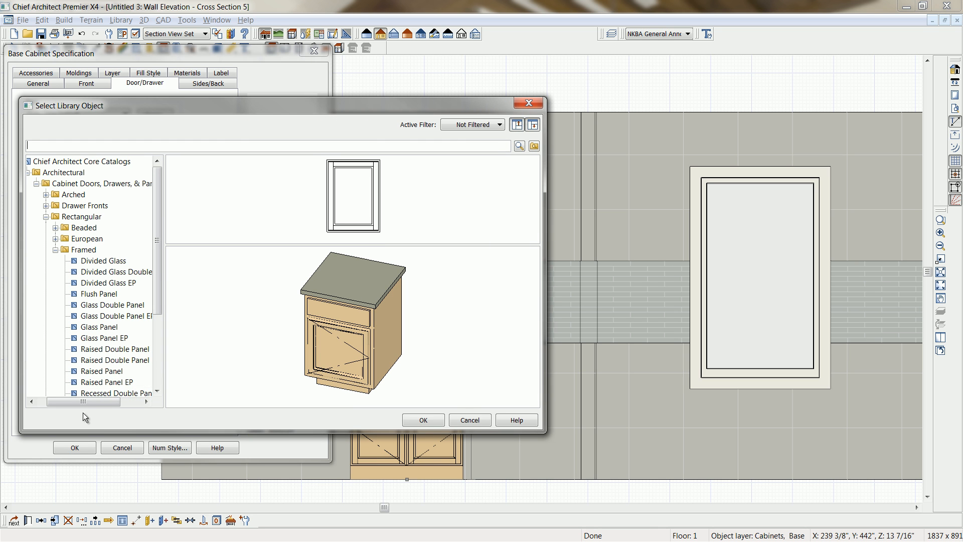
left_click_drag(60, 401, 50, 399)
left_click(83, 173)
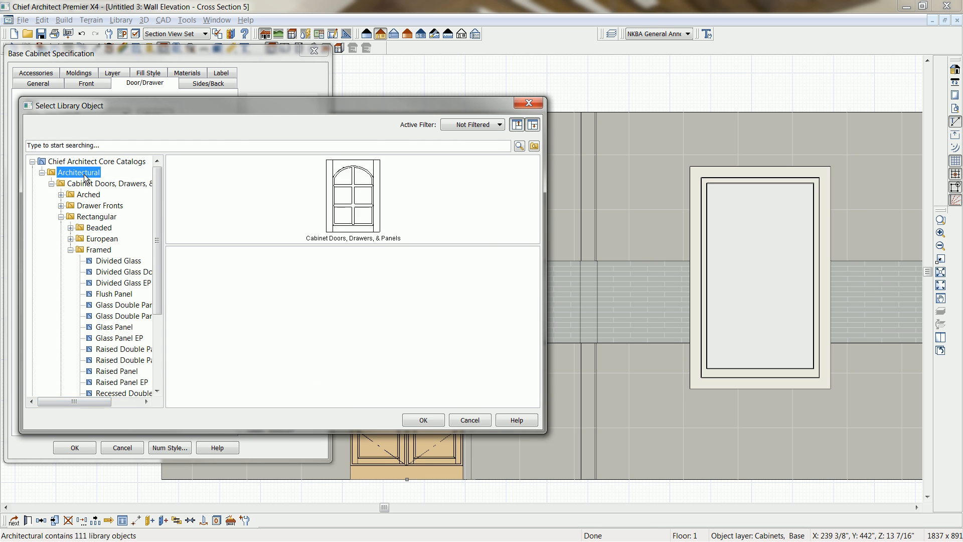
left_click(102, 238)
scroll(160, 231, "down", 1)
scroll(163, 260, "down", 2)
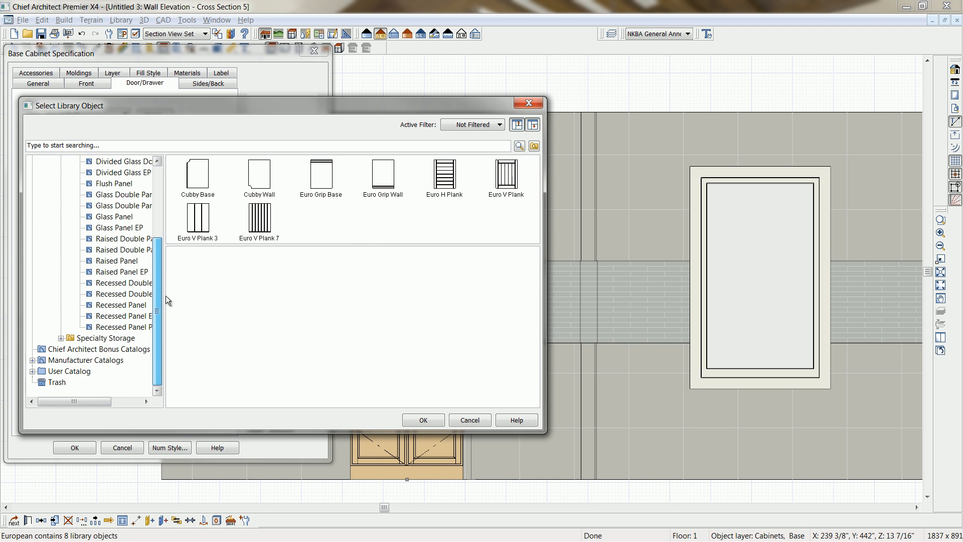
Examine the Craft-Maid door styles in the manufacturer catalogs and leave the library without choosing one.
left_click(33, 362)
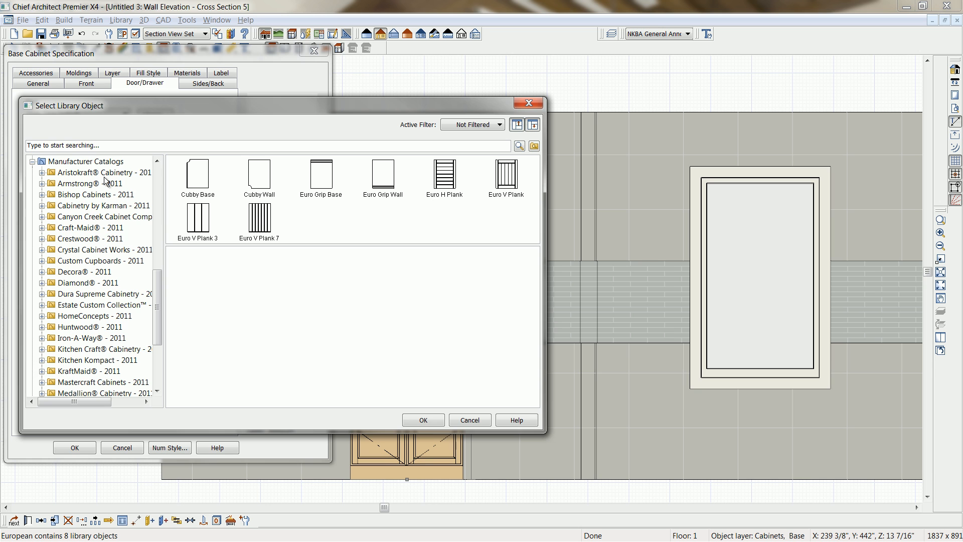
left_click(42, 229)
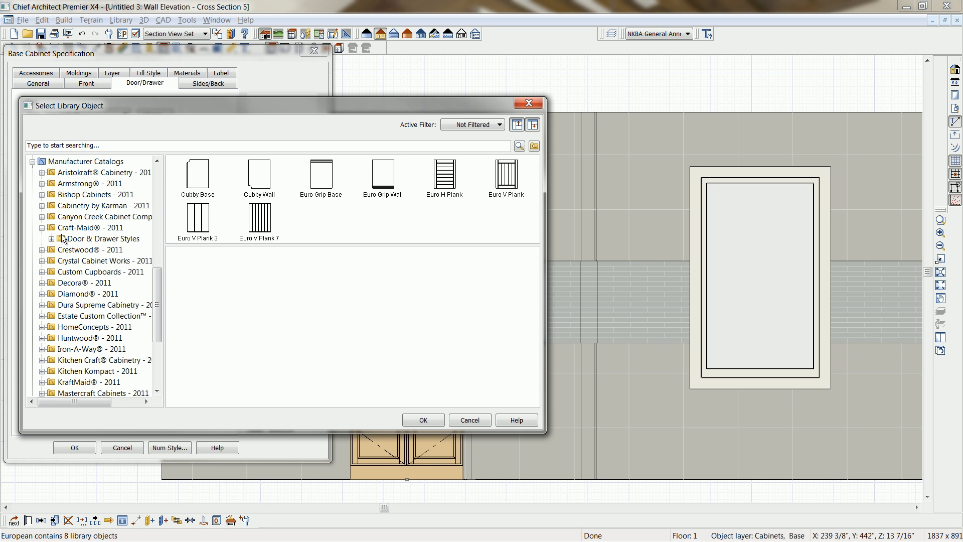
left_click(51, 239)
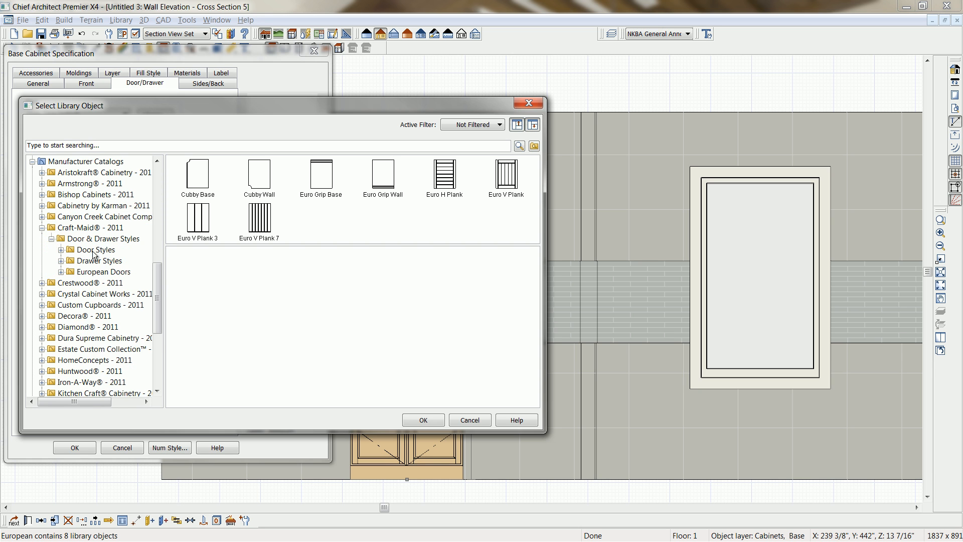
left_click(60, 249)
left_click(97, 176)
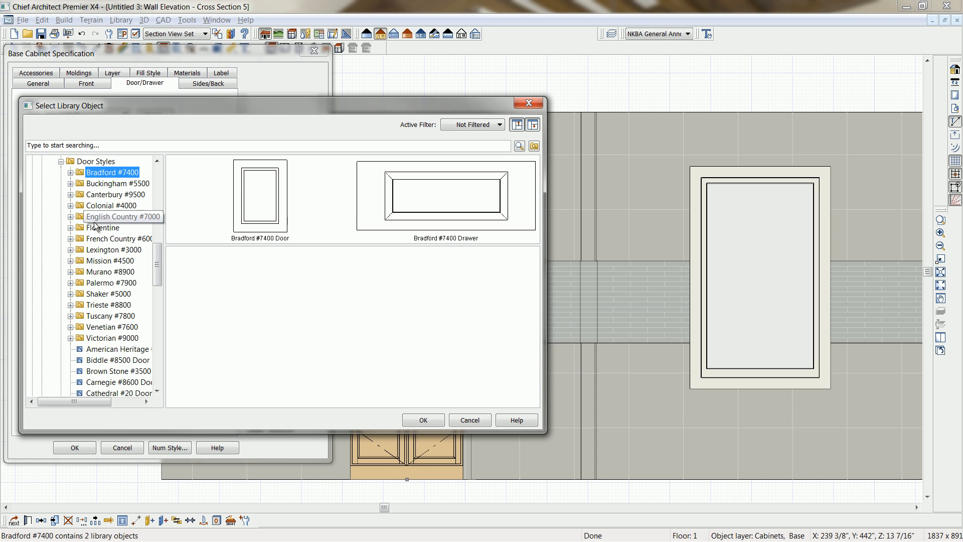
left_click(97, 161)
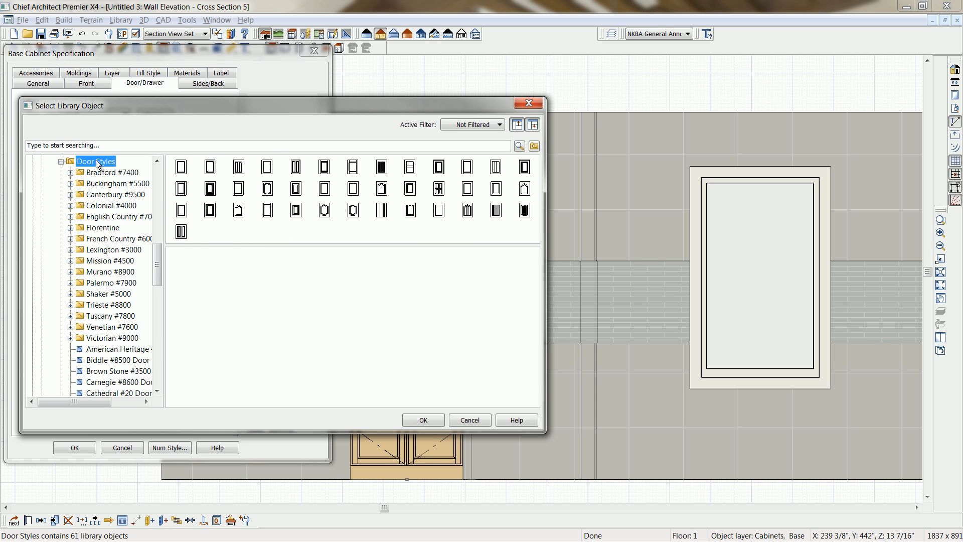
left_click(533, 103)
Set the base cabinet's door style to Plain Doors and its drawer style to Plain Drawers.
left_click(125, 114)
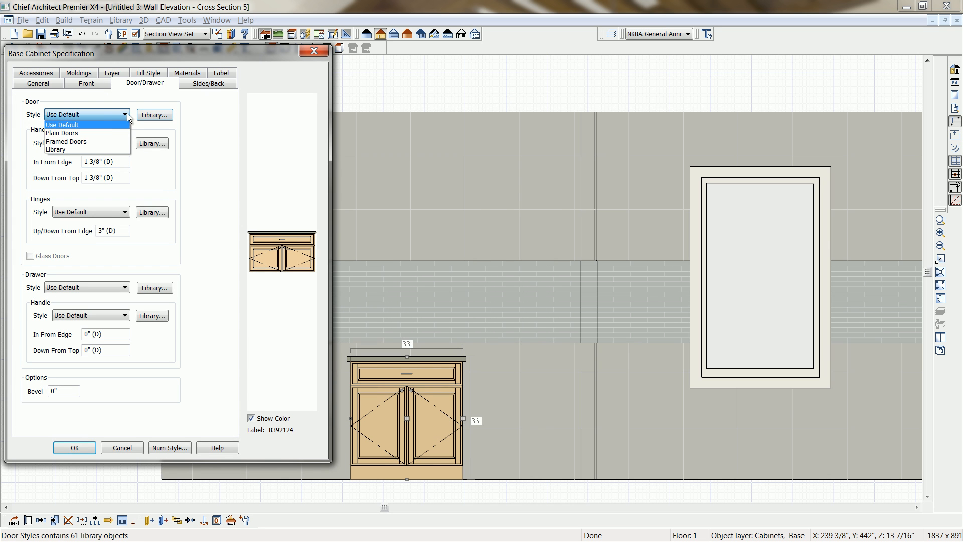
left_click(88, 135)
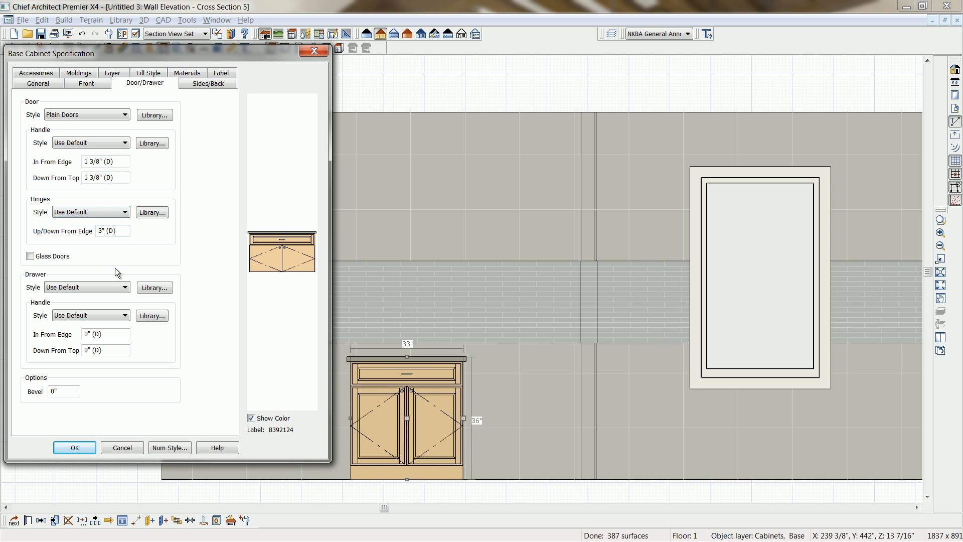
left_click(125, 288)
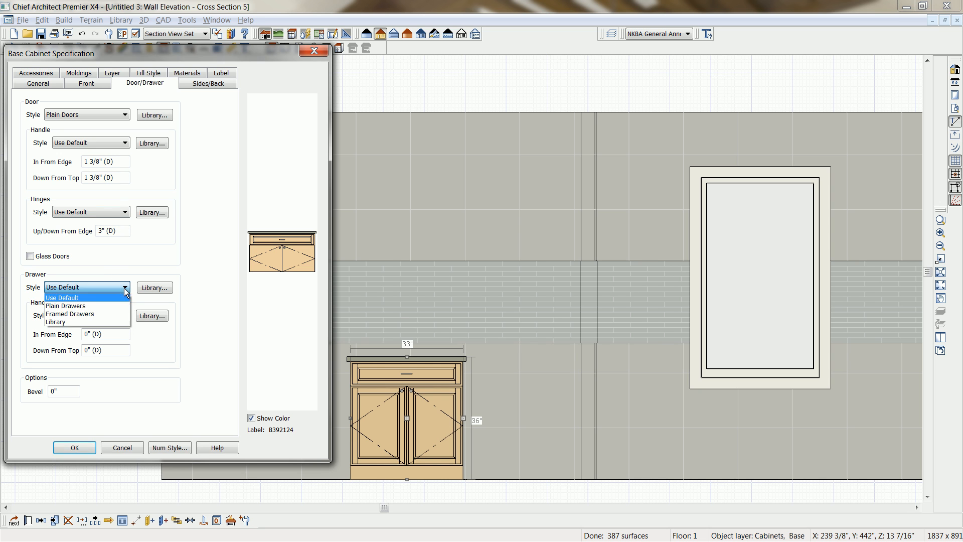
left_click(98, 307)
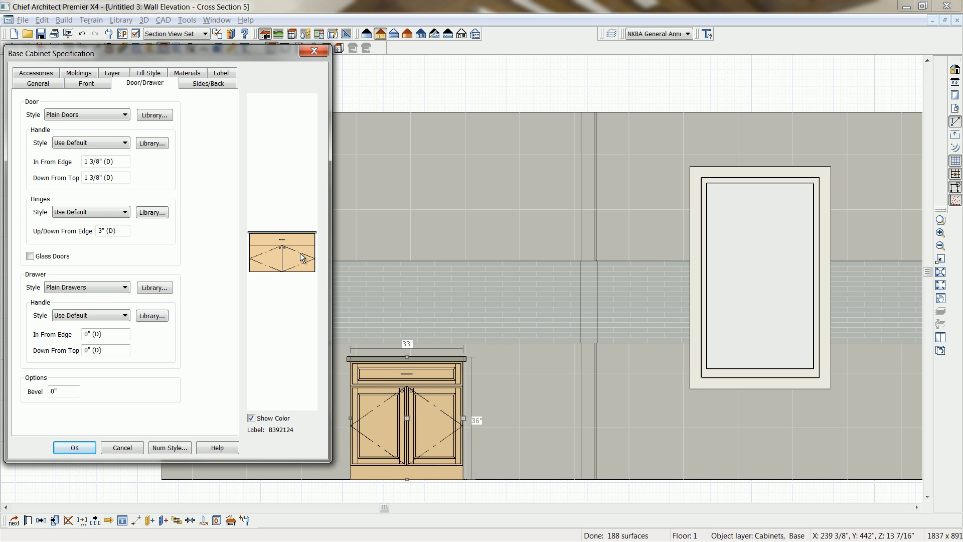
Give the cabinet's drawer the Bar Pull Horizontal handle from the 2012-Tradeshow-Favorites cabinet hardware in the user catalog.
left_click(151, 315)
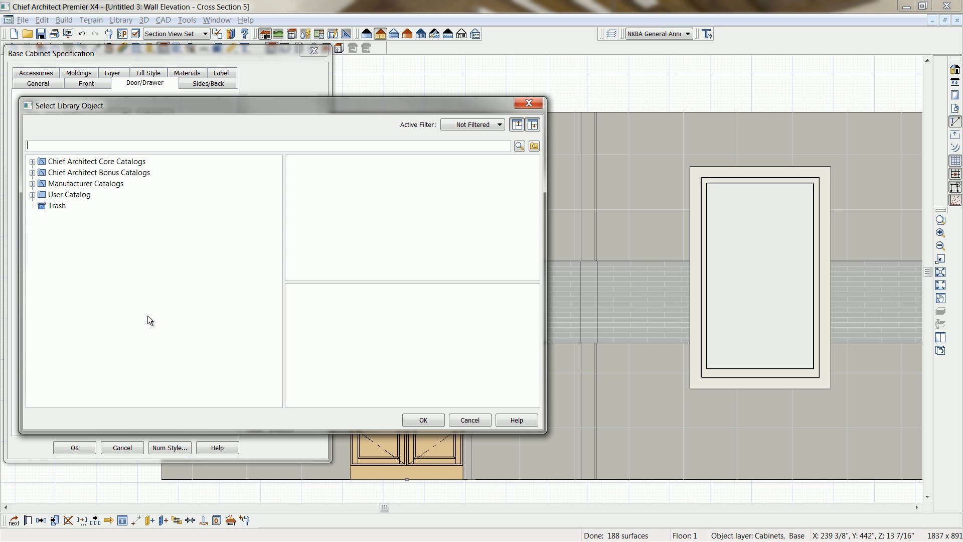
left_click(32, 195)
left_click(42, 205)
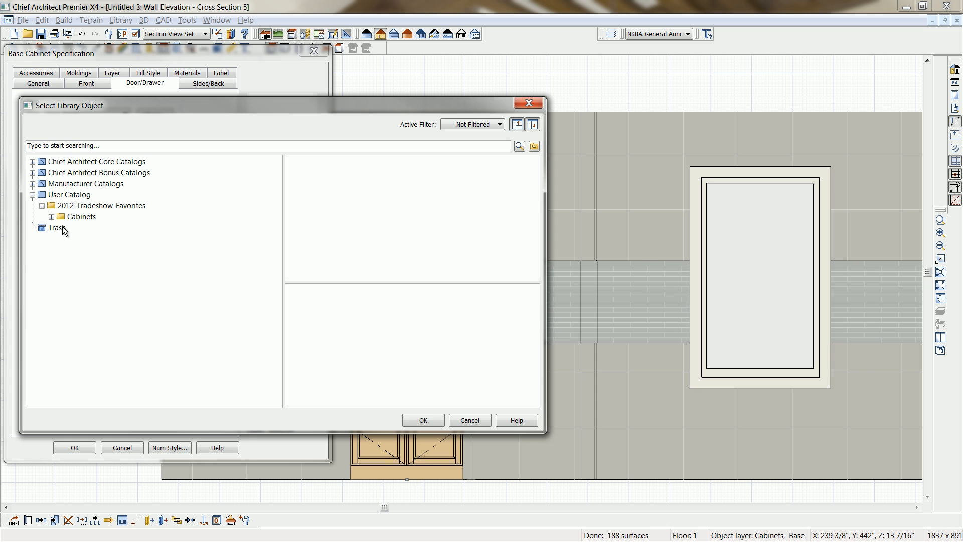
left_click(52, 217)
left_click(60, 228)
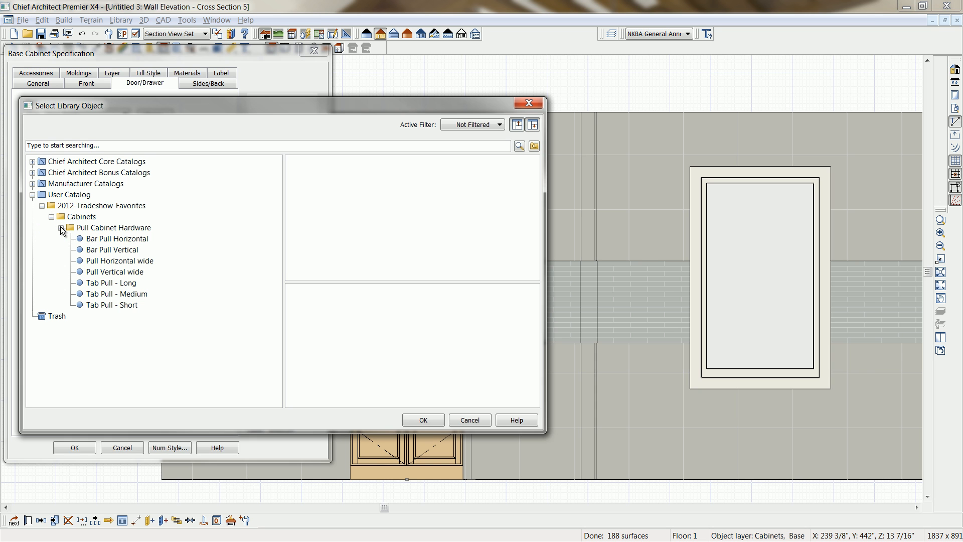
left_click(116, 241)
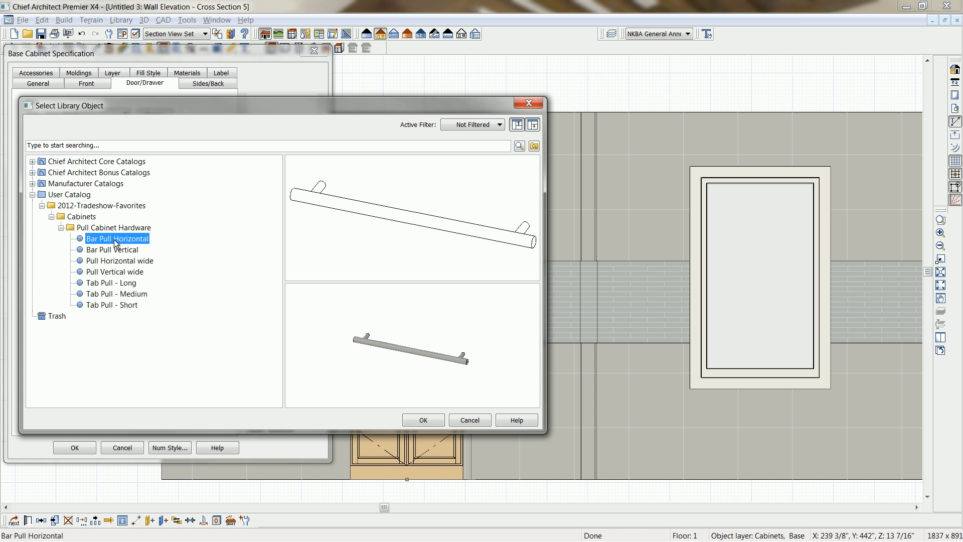
left_click(423, 422)
Set the drawer handle's distance down from the top to 1 1/2".
key("Tab")
key("Tab")
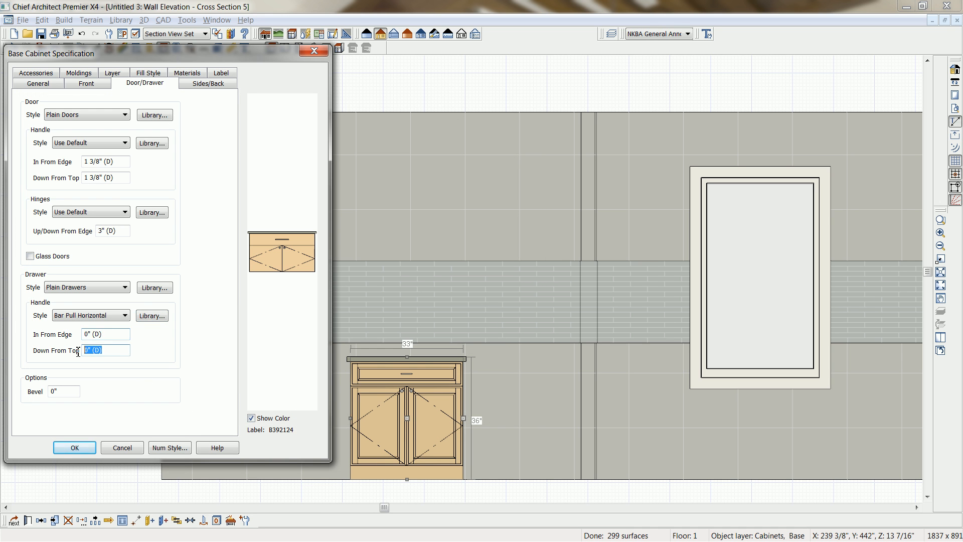
type("1 1/2")
key("Tab")
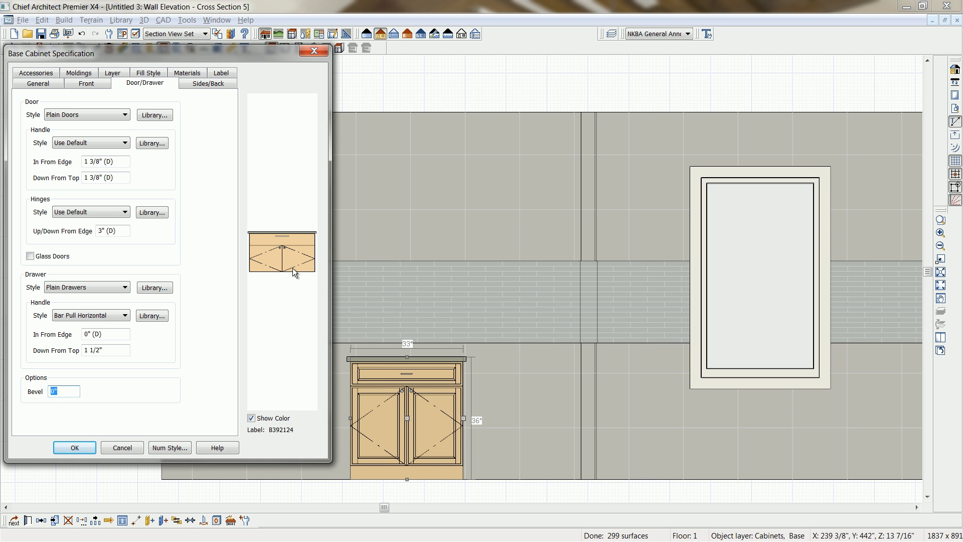
Give the cabinet's doors the Bar Pull Vertical handle from the user catalog and make this cabinet the default for its type.
left_click(128, 140)
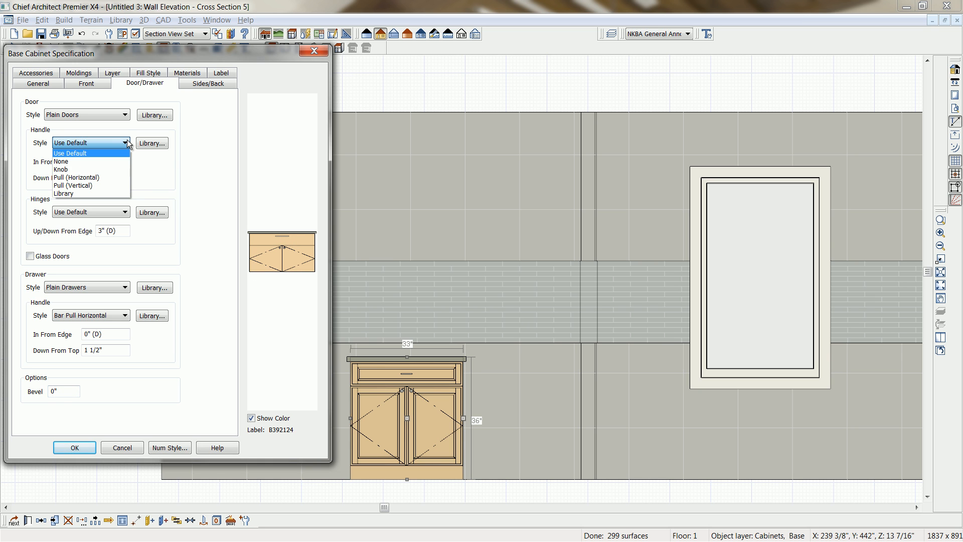
left_click(152, 143)
left_click(152, 143)
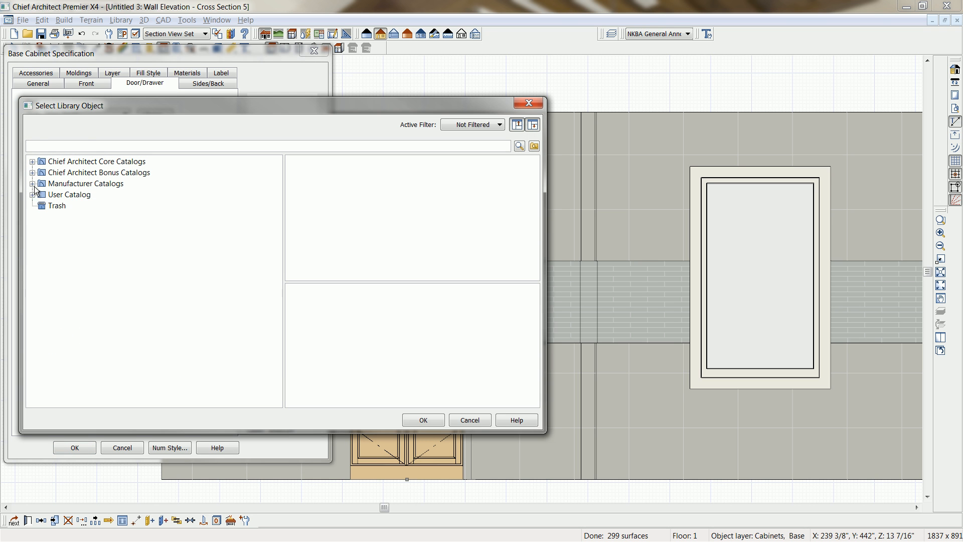
left_click(32, 194)
left_click(42, 206)
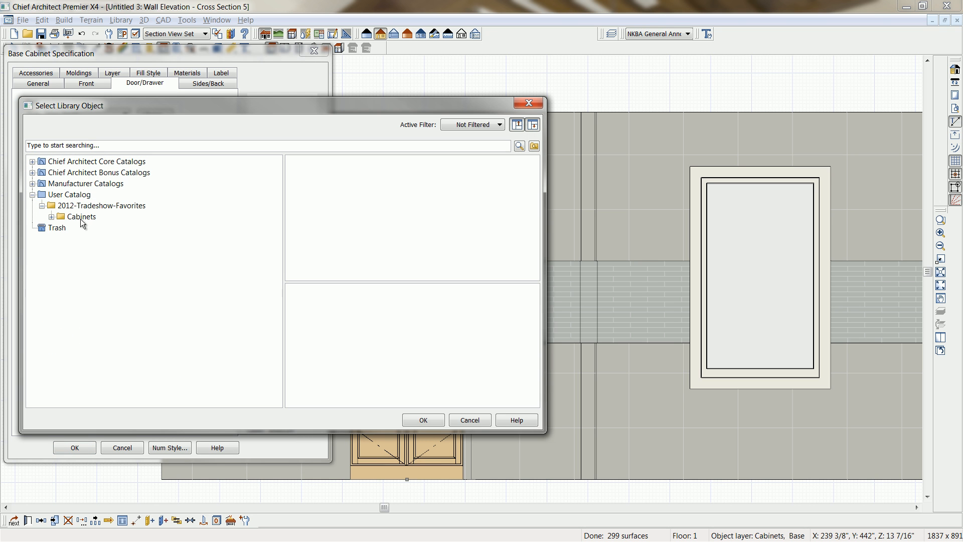
left_click(51, 217)
left_click(60, 228)
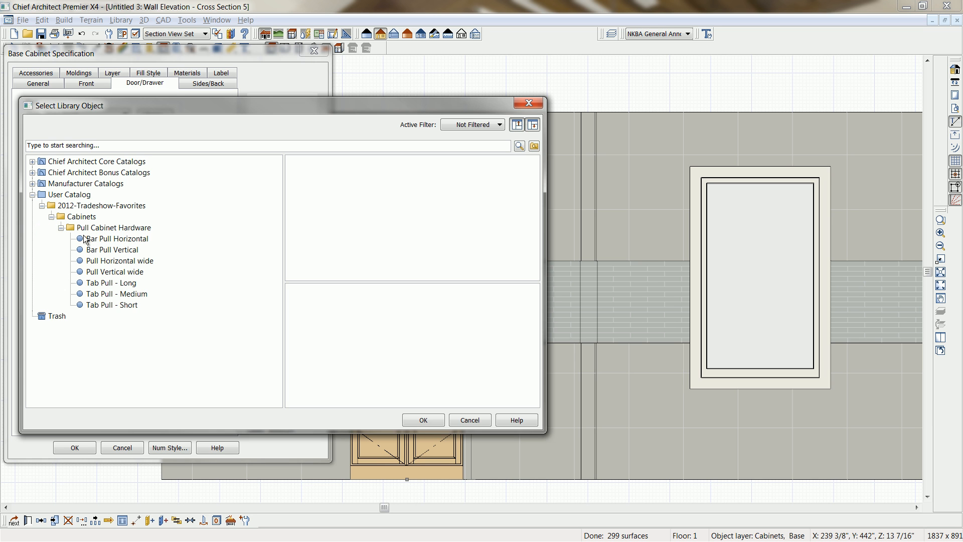
left_click(116, 249)
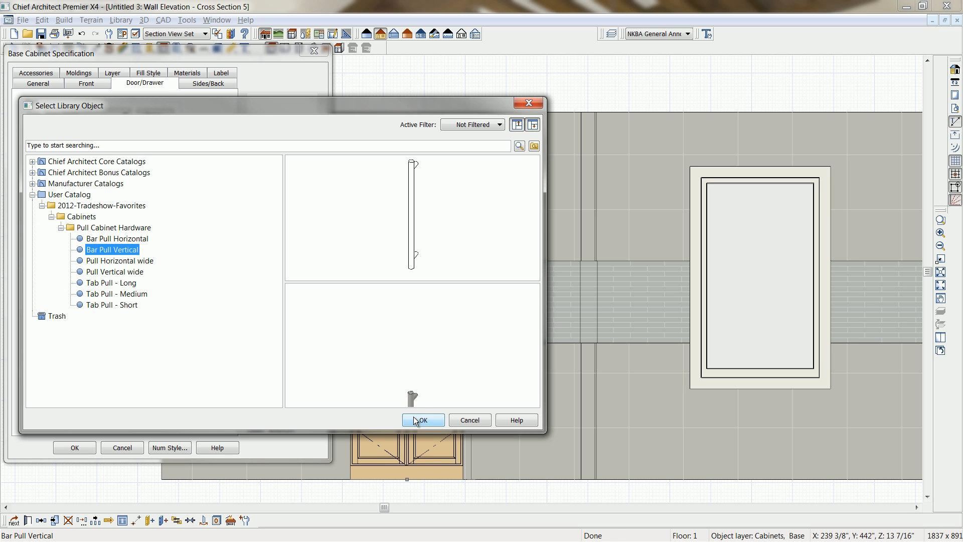
left_click(414, 418)
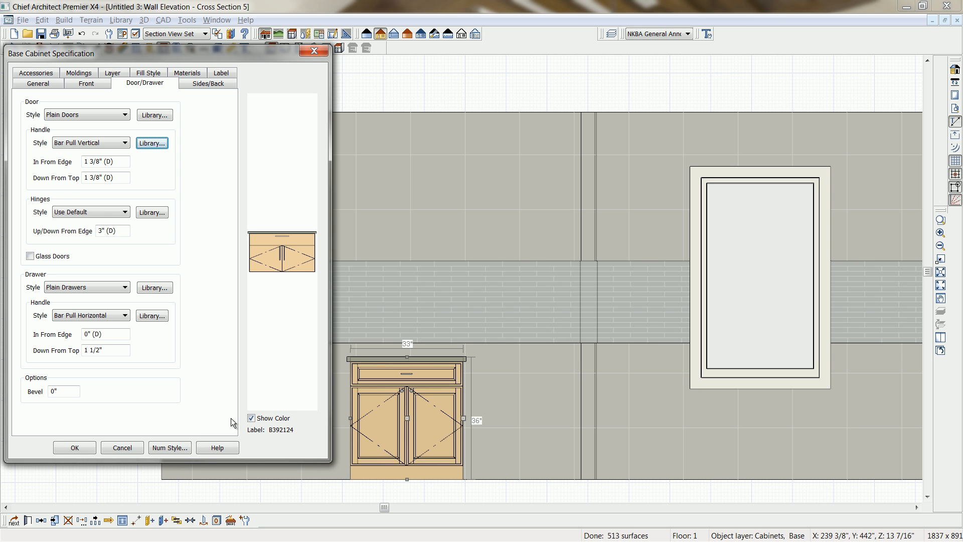
left_click(71, 444)
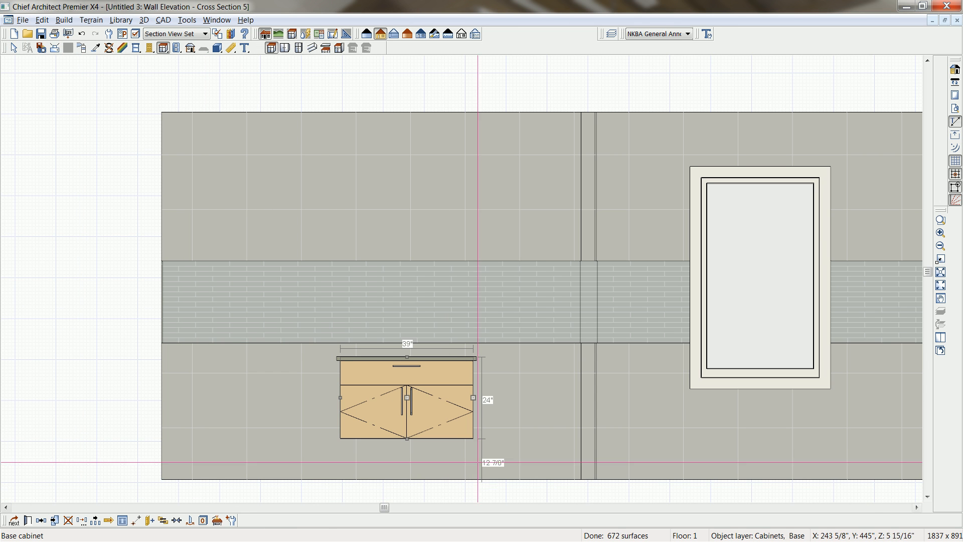
left_click(232, 521)
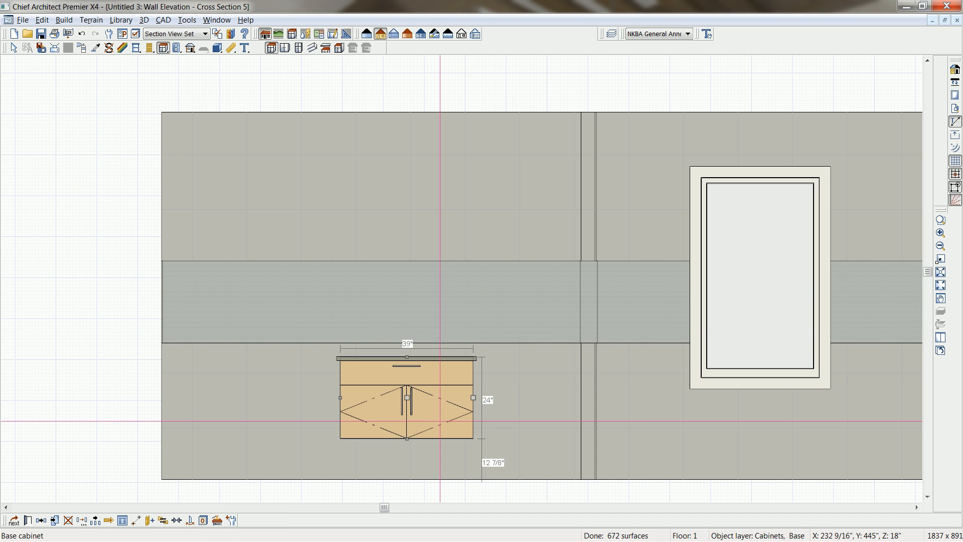
Compare the wall elevation with color off and on, and render it in the view that shows realistic material textures.
scroll(440, 420, "up", 1)
scroll(440, 420, "up", 1)
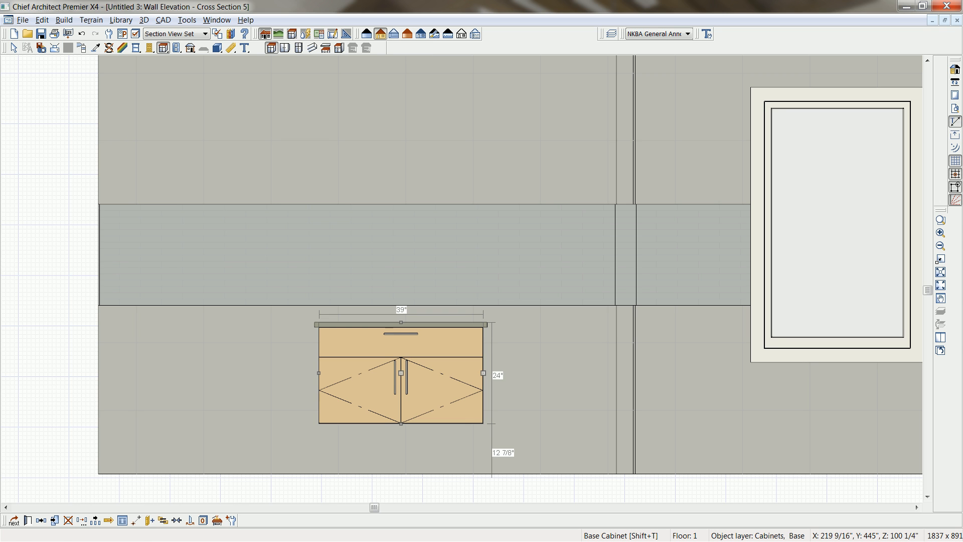
left_click_drag(942, 214, 955, 214)
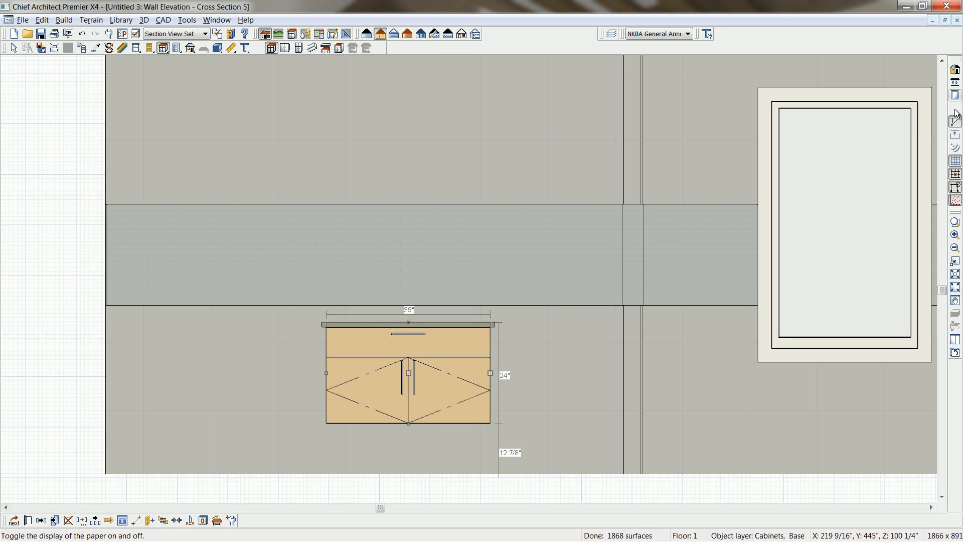
left_click(954, 72)
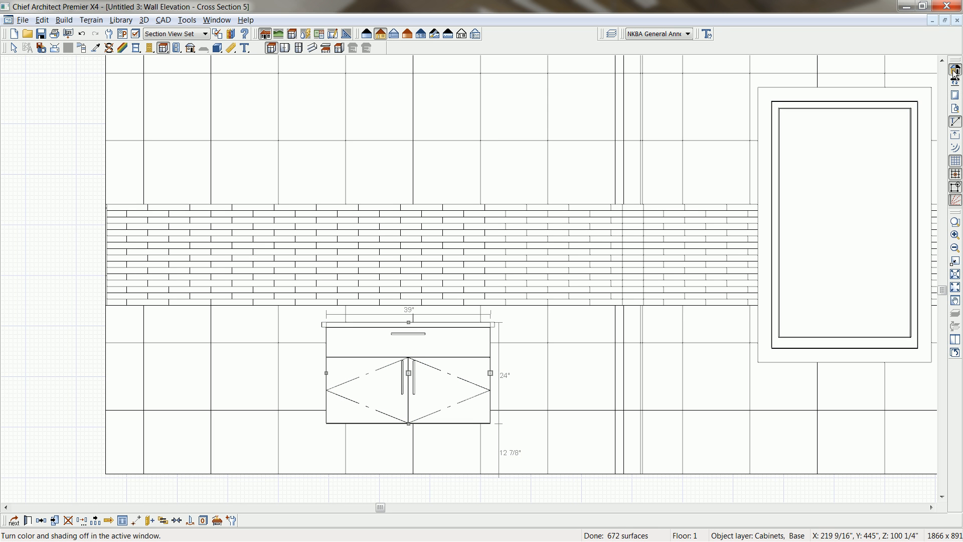
left_click(955, 71)
left_click(394, 34)
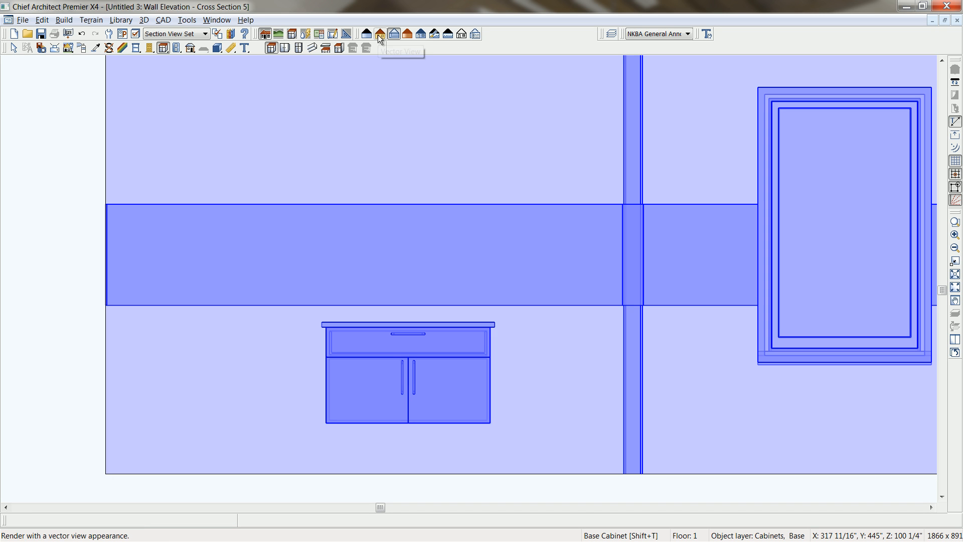
left_click(367, 33)
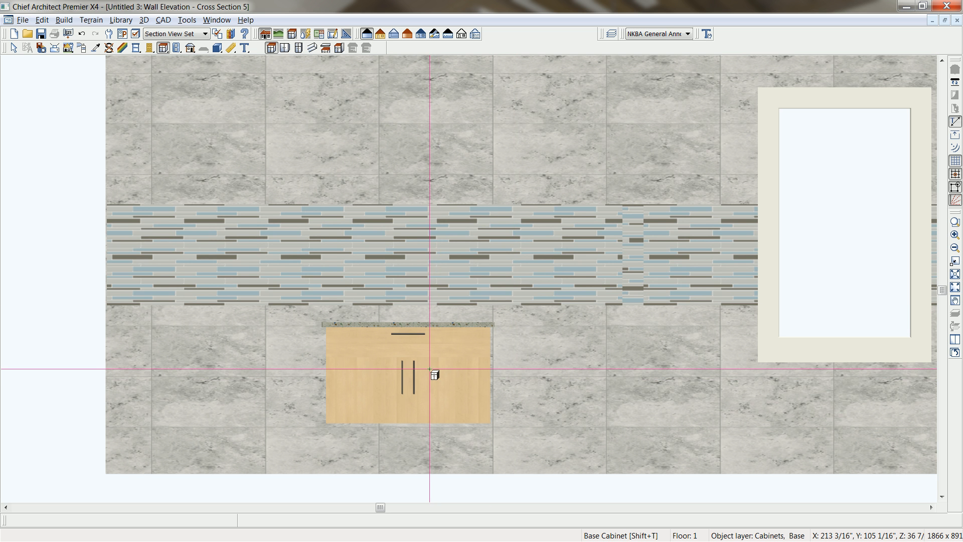
scroll(430, 370, "up", 1)
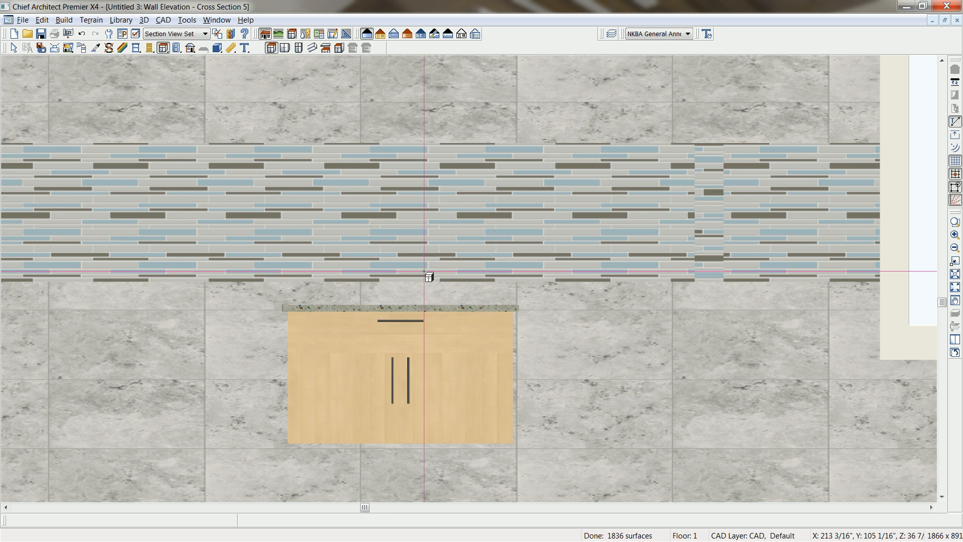
left_click(452, 365)
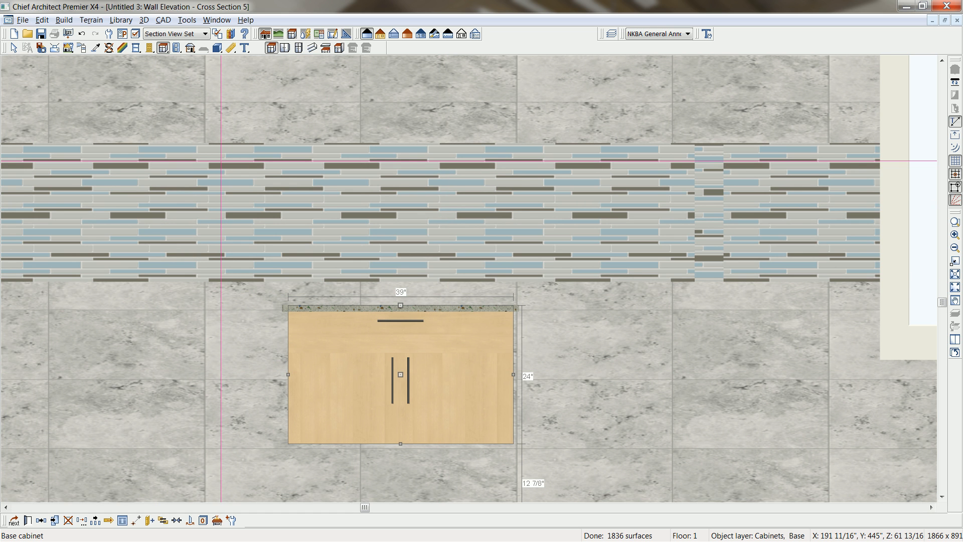
key("ctrl+e")
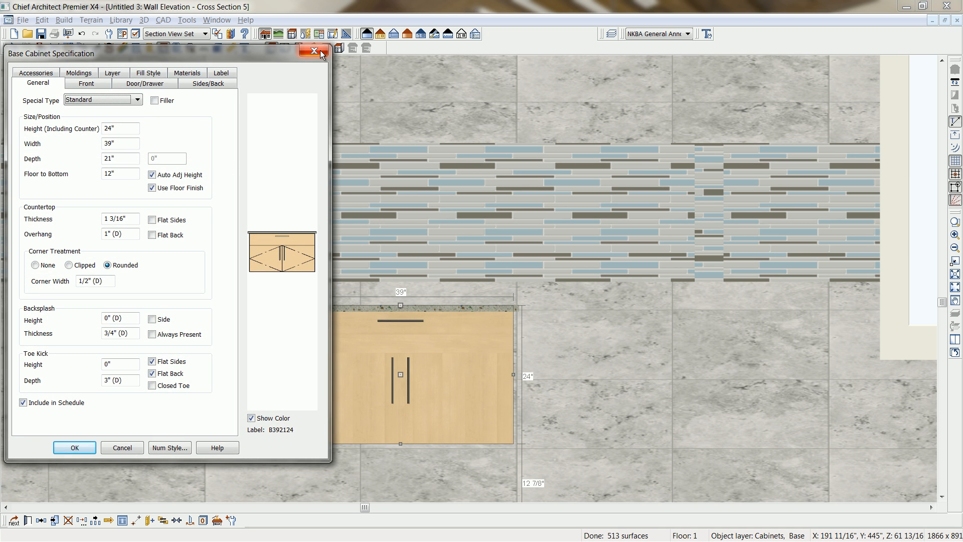
left_click(320, 51)
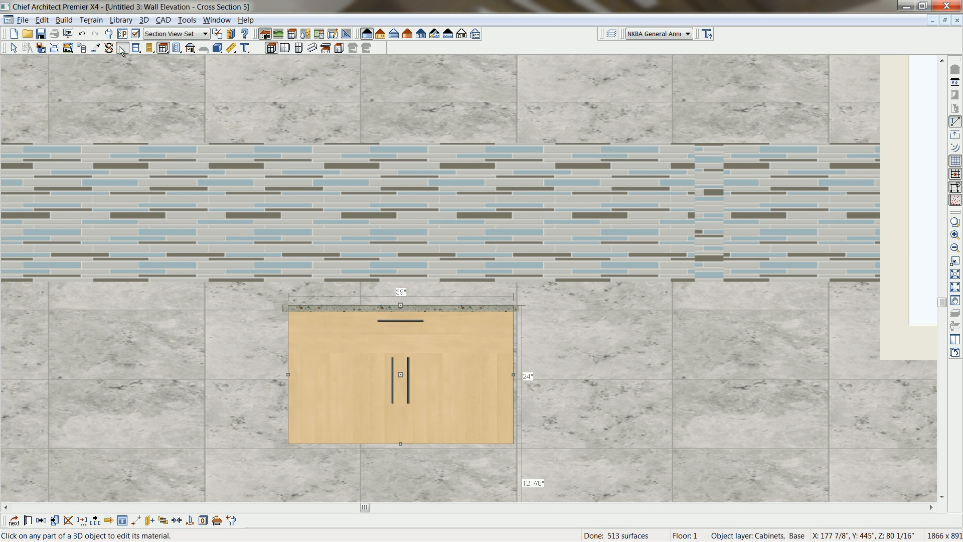
Edit the cabinet's Alder (blonde) material definition and enable blending the material color with its texture.
left_click(121, 49)
left_click(340, 388)
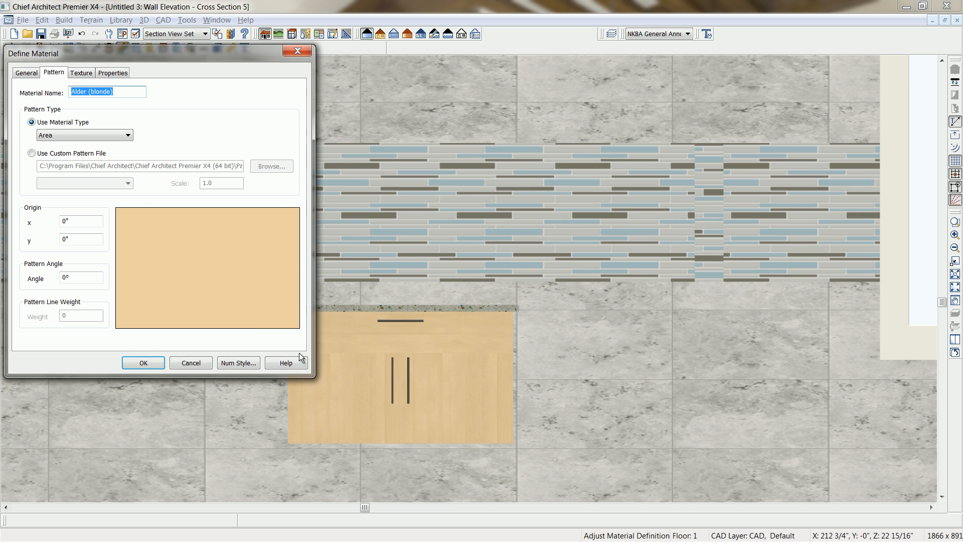
left_click(36, 73)
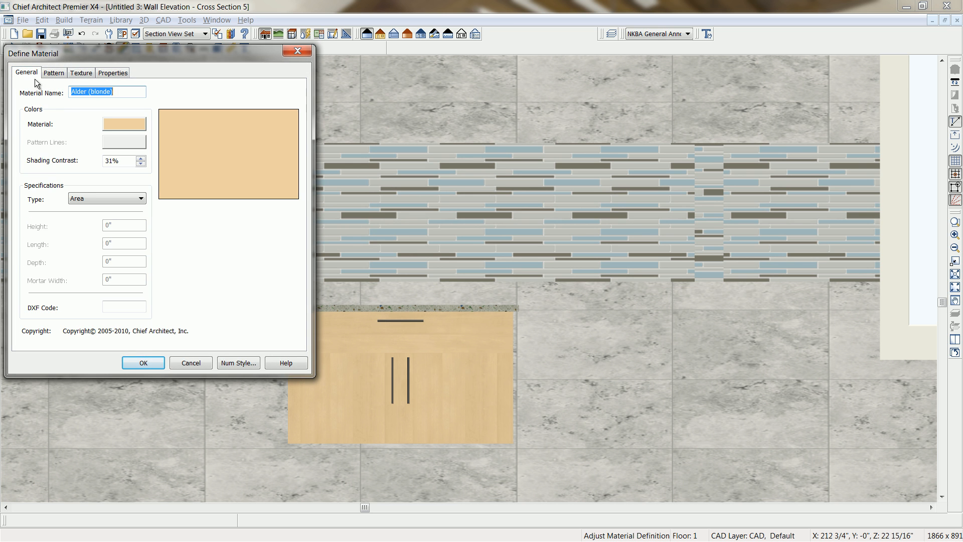
left_click(75, 73)
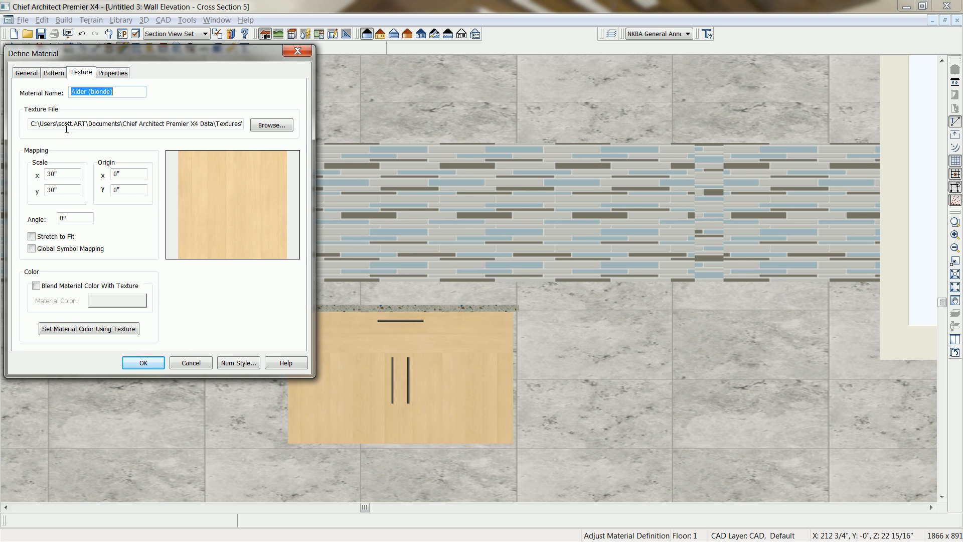
left_click(36, 285)
Sample the light blue of the glass-tile band as the material color, store it as a custom color and apply it.
left_click(117, 300)
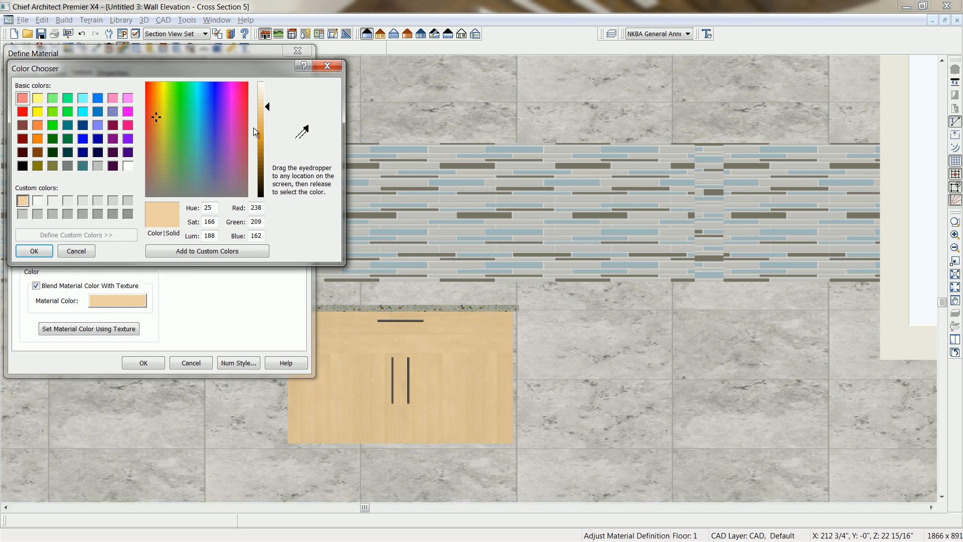
left_click_drag(303, 133, 394, 149)
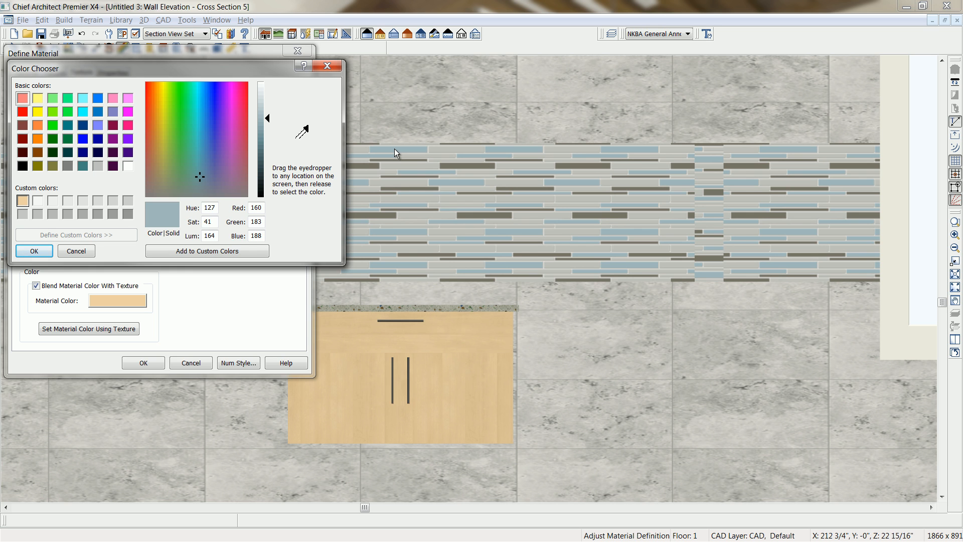
left_click(175, 248)
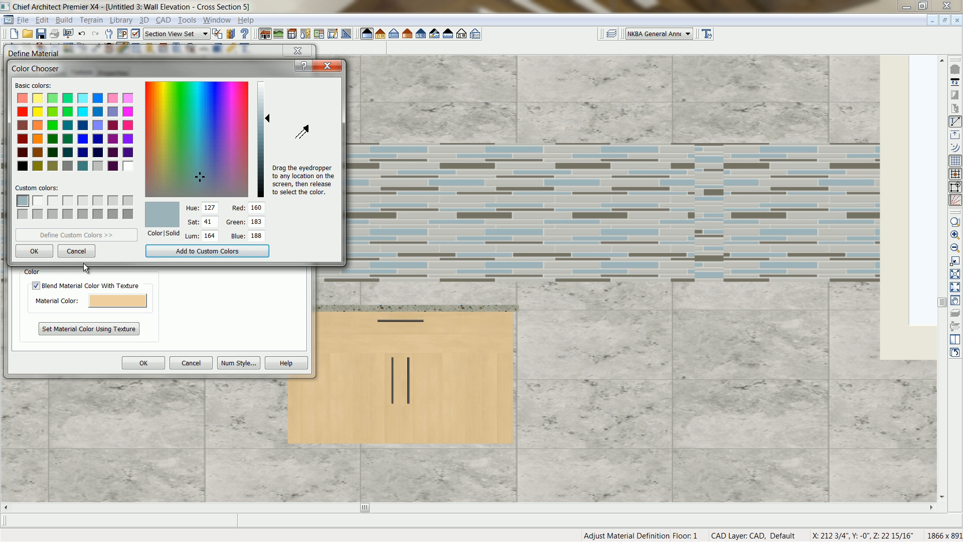
left_click(36, 251)
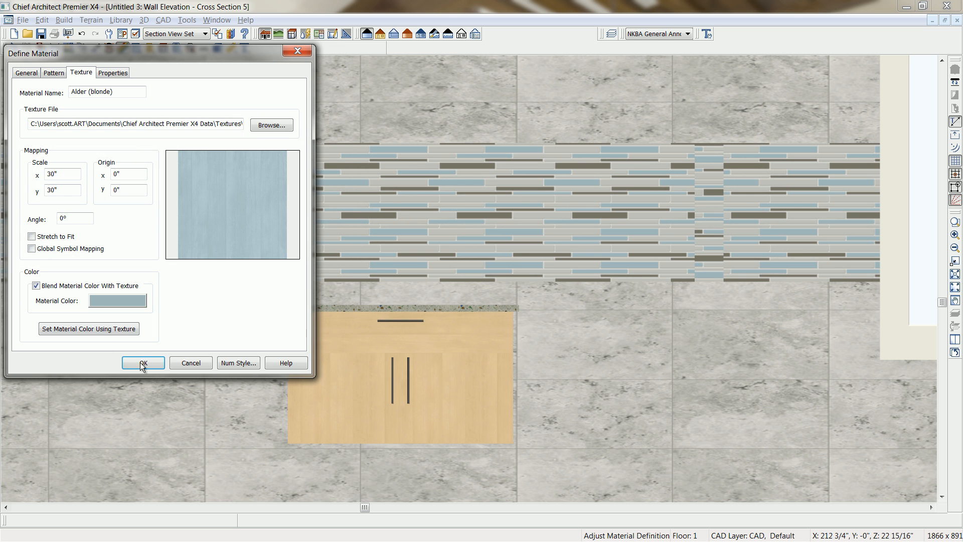
left_click(144, 362)
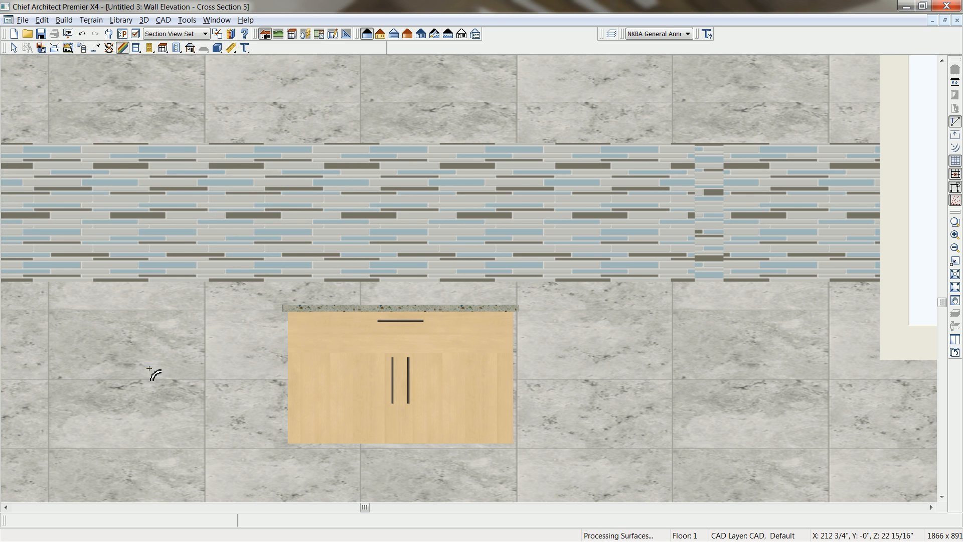
Switch the wall elevation to the line-drawn view and place a 15" wide base cabinet between the blue vanity and the partition wall.
left_click(385, 393)
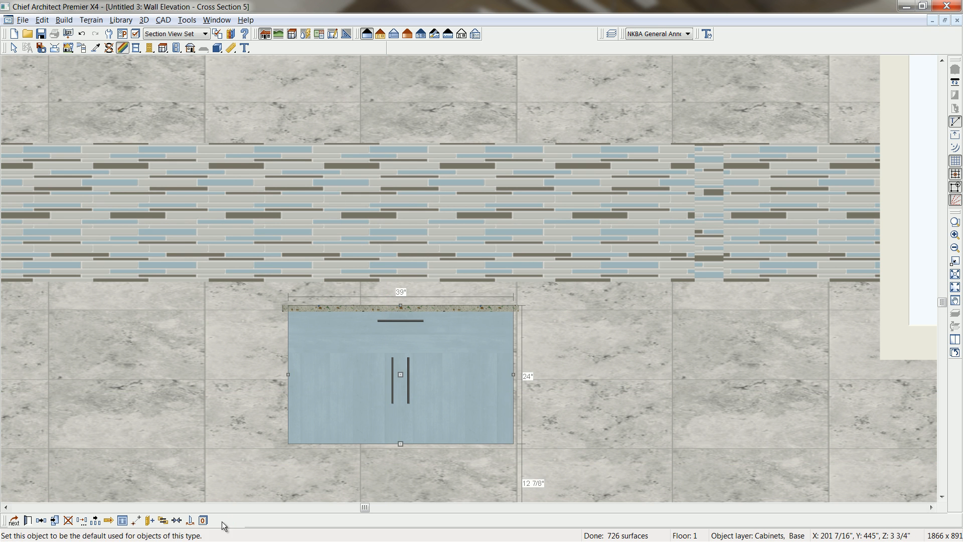
scroll(369, 438, "down", 1)
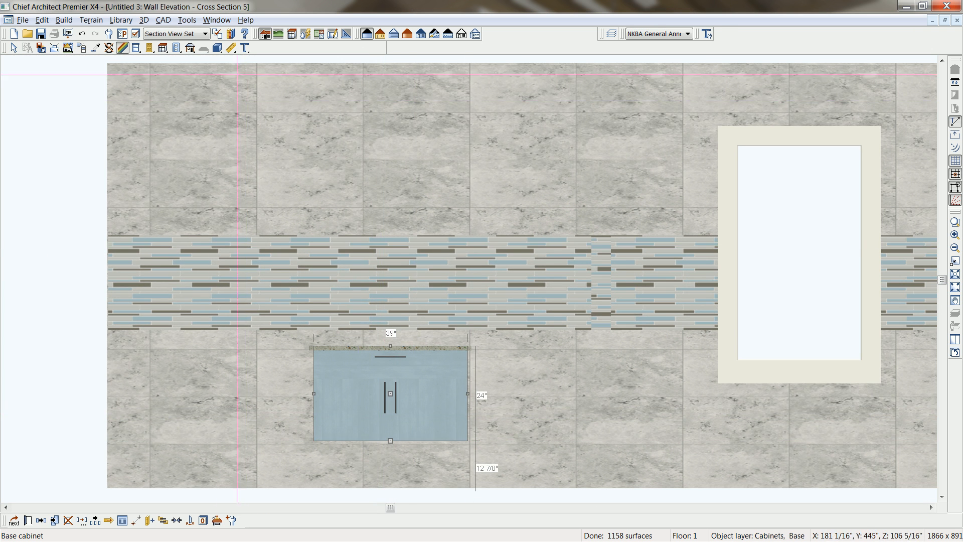
left_click(162, 48)
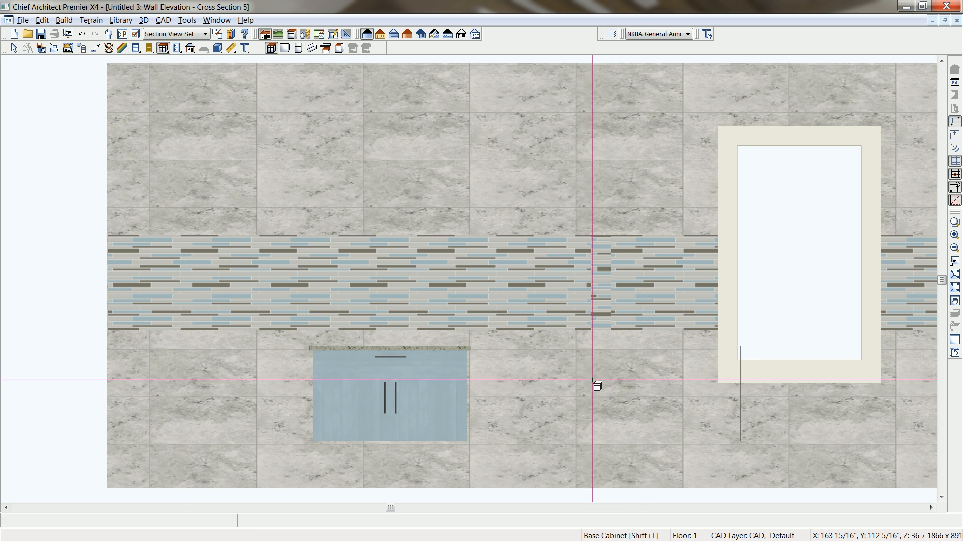
left_click(566, 376)
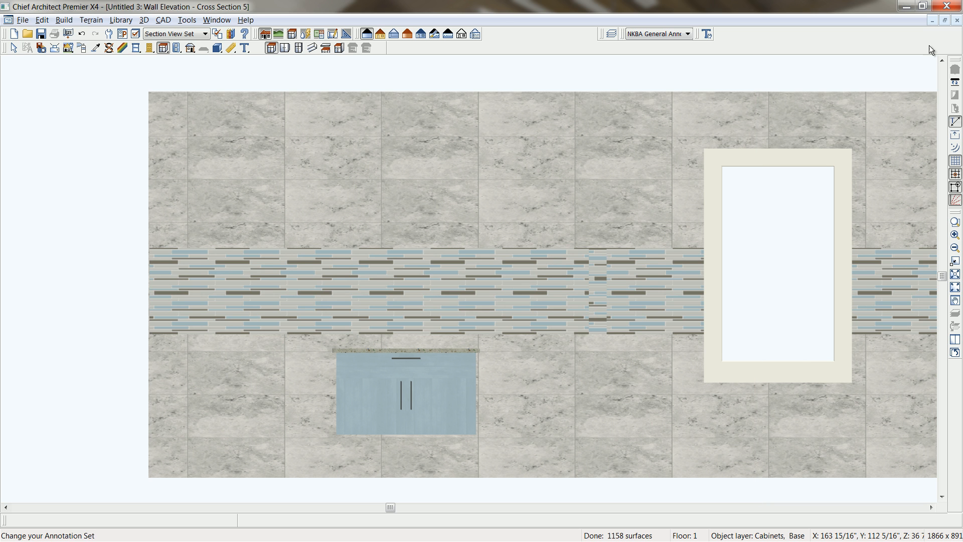
left_click(380, 34)
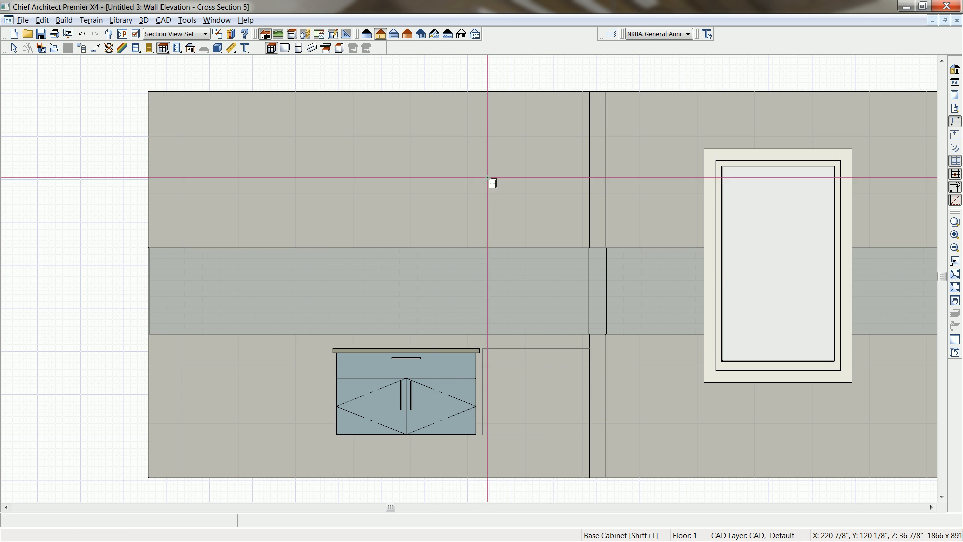
left_click(541, 382)
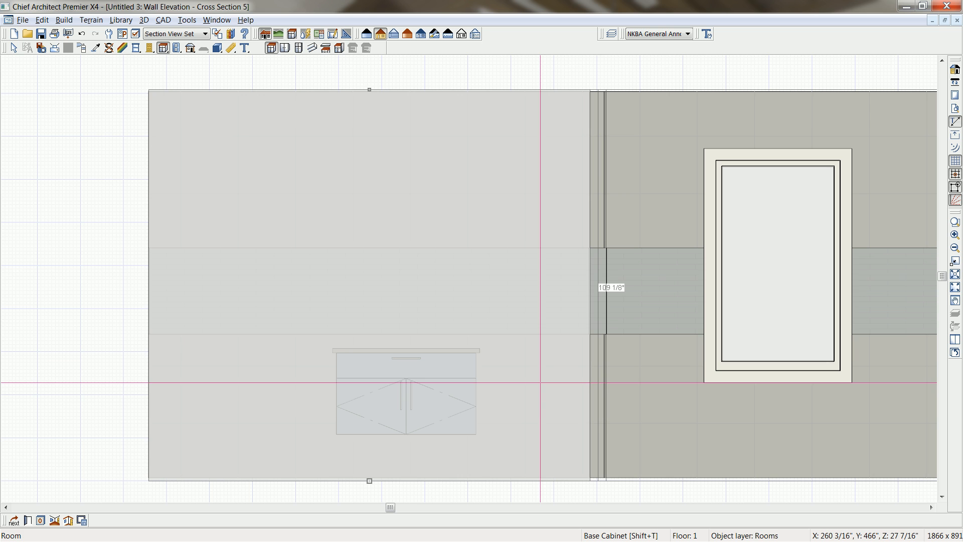
left_click(286, 48)
key("shift+t")
left_click(541, 395)
left_click_drag(528, 394, 536, 394)
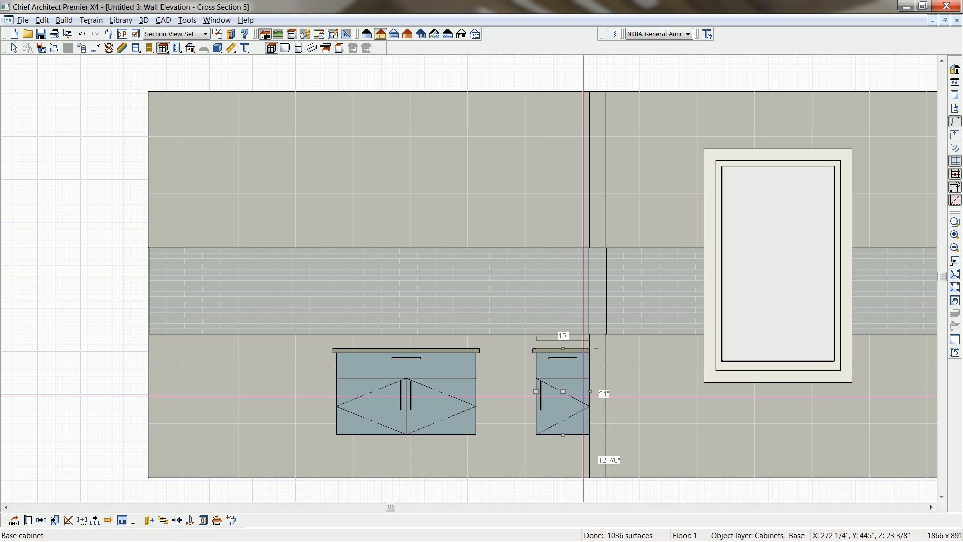
Delete the drawer and door face items from the front of the new 15" base cabinet.
double_click(584, 396)
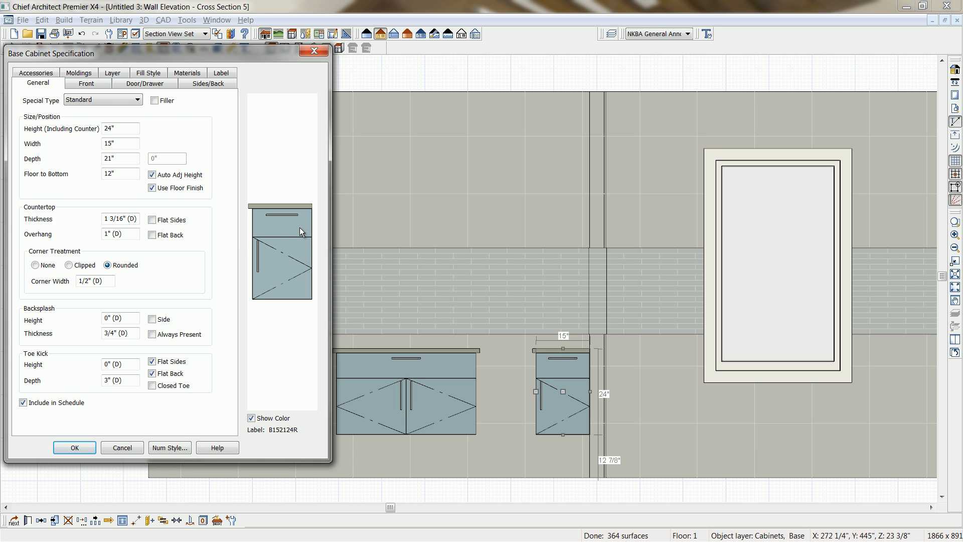
left_click(300, 229)
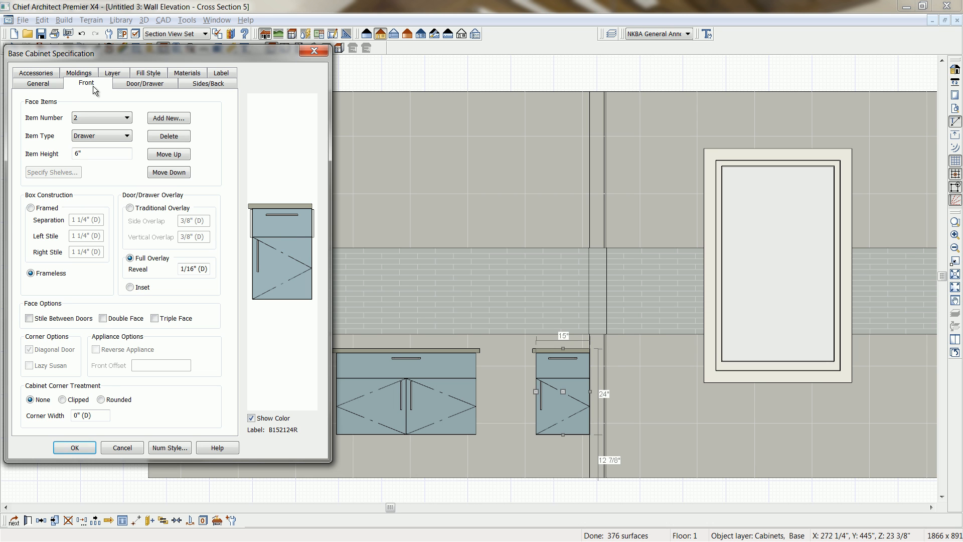
left_click(168, 135)
left_click(271, 238)
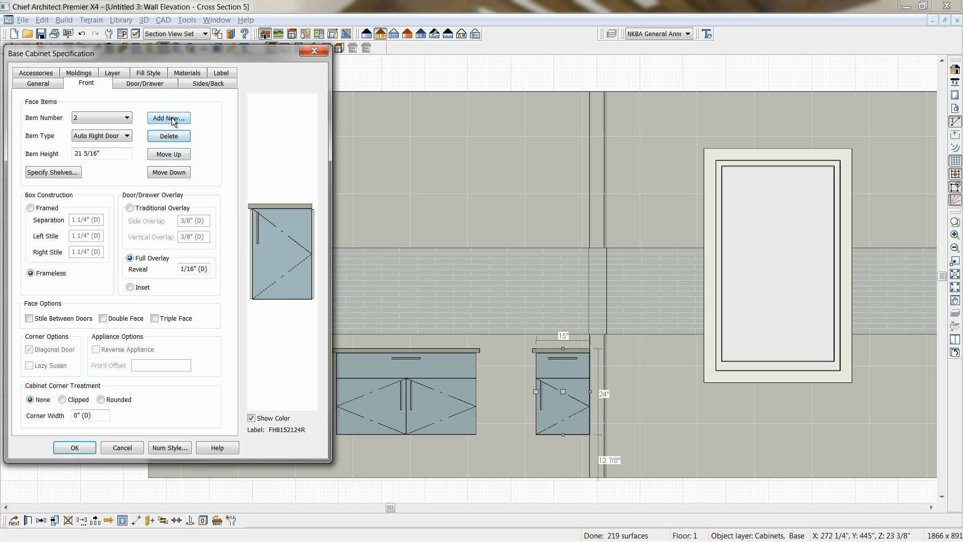
left_click(169, 136)
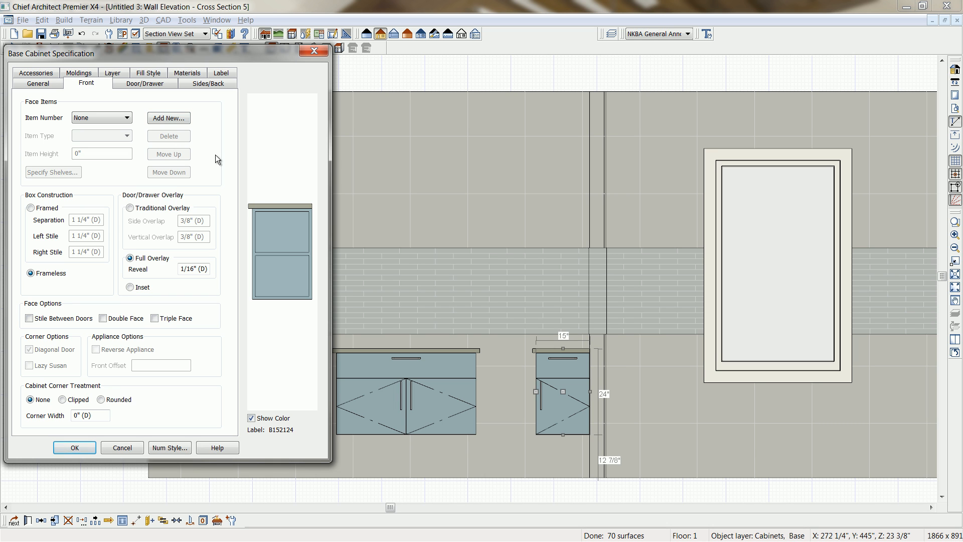
Specify two manually set, equally spaced shelves for the opening of the 15" cabinet beside the partition wall and apply them.
left_click(287, 231)
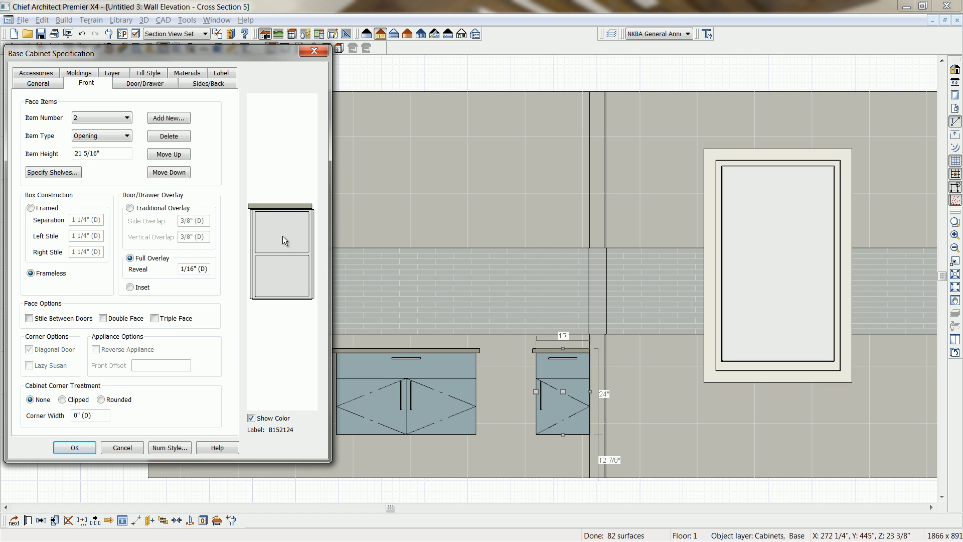
left_click(52, 172)
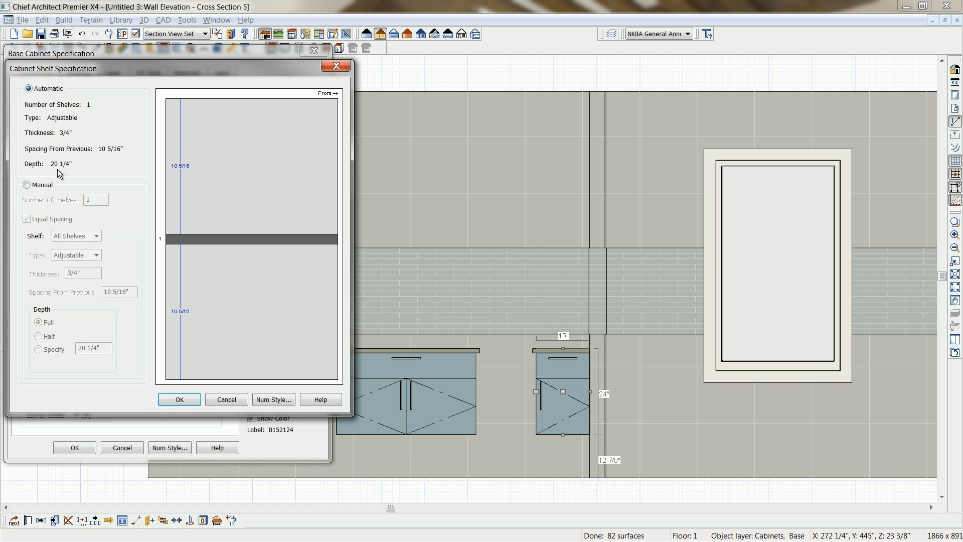
left_click(30, 185)
double_click(90, 200)
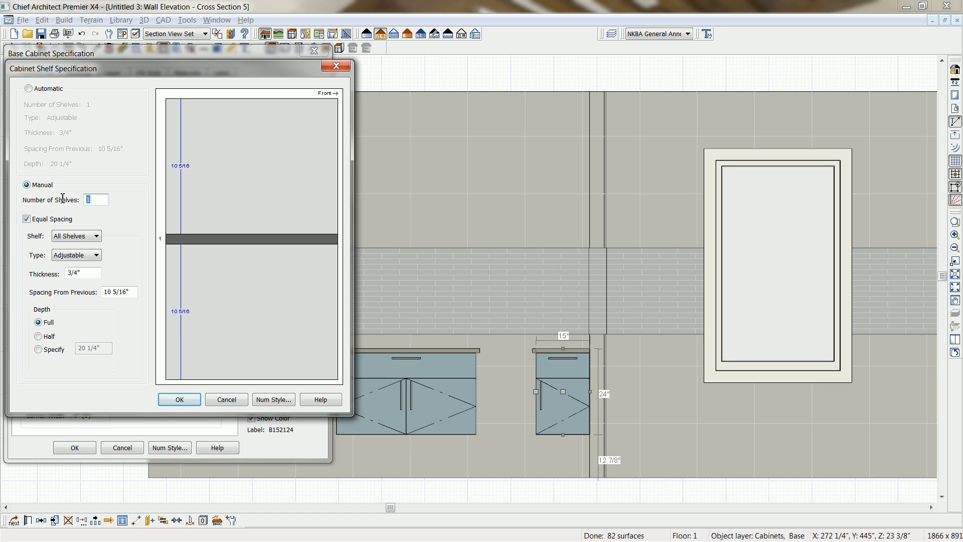
type("2")
key("Tab")
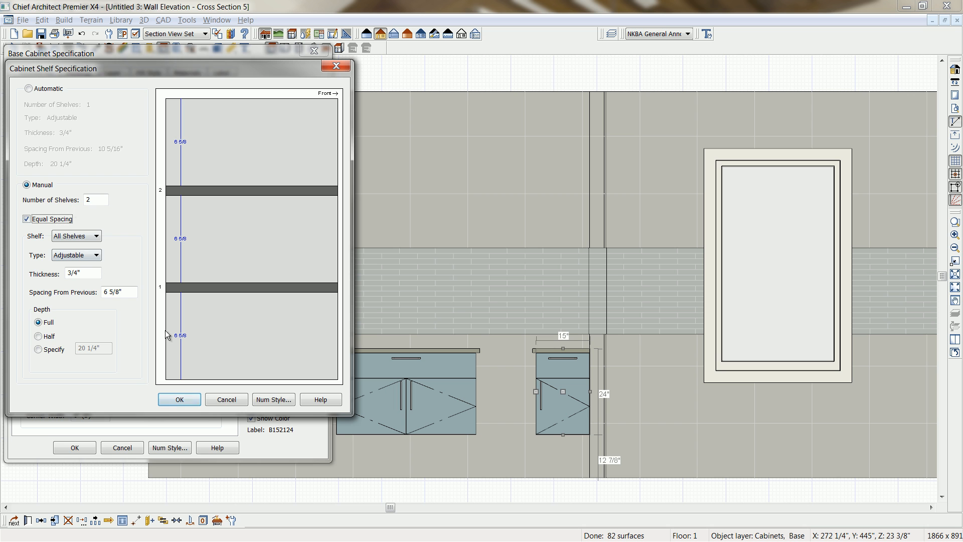
left_click(188, 400)
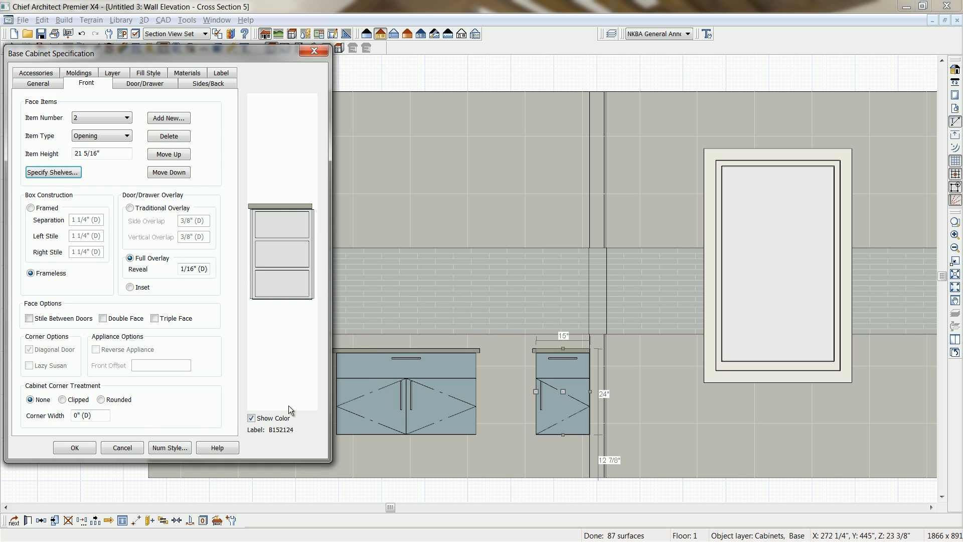
left_click(76, 446)
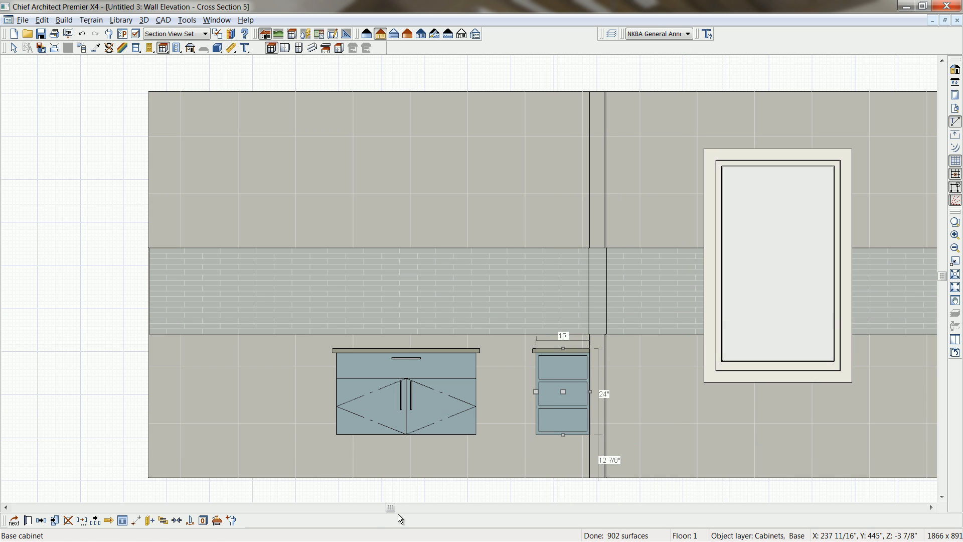
Place a reflected copy of the open-shelf cabinet at the opposite end of the back wall.
left_click(42, 523)
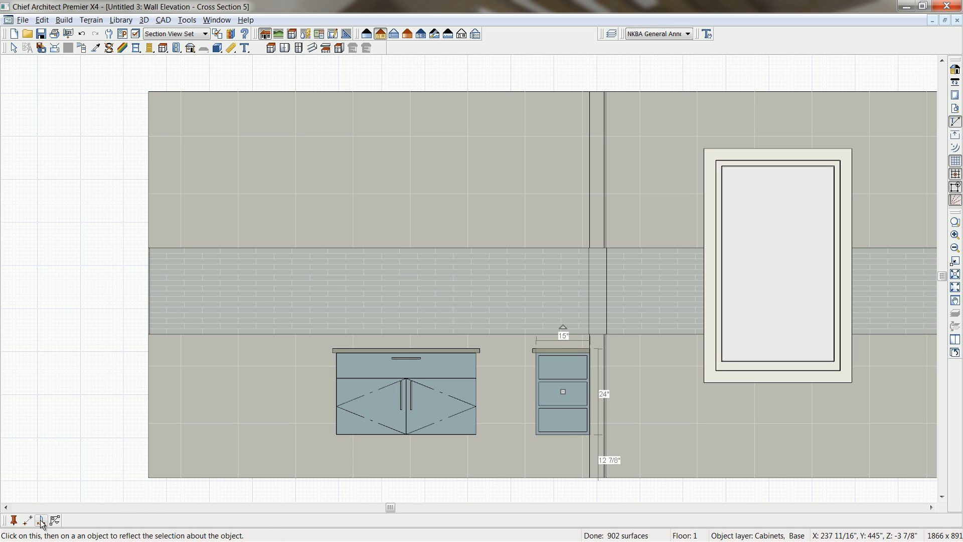
left_click(41, 524)
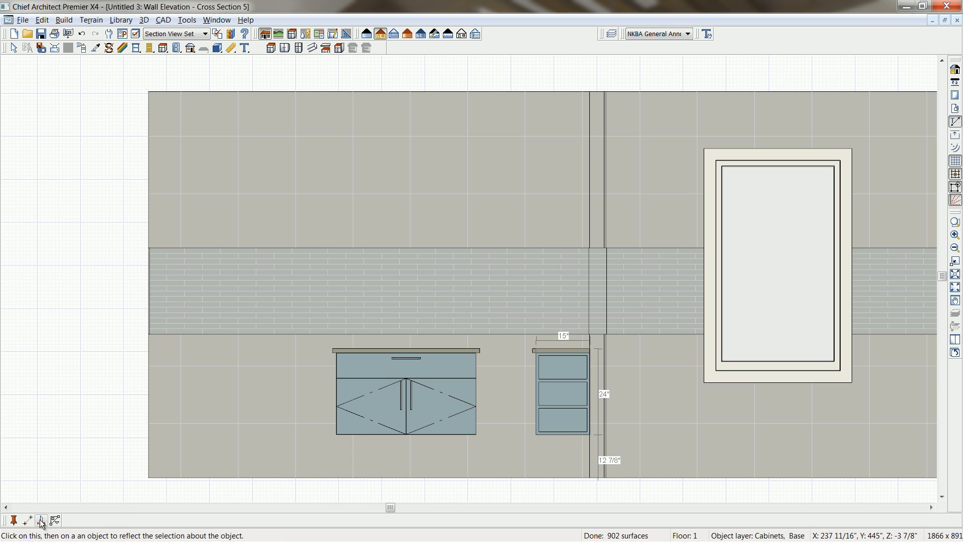
left_click(329, 203)
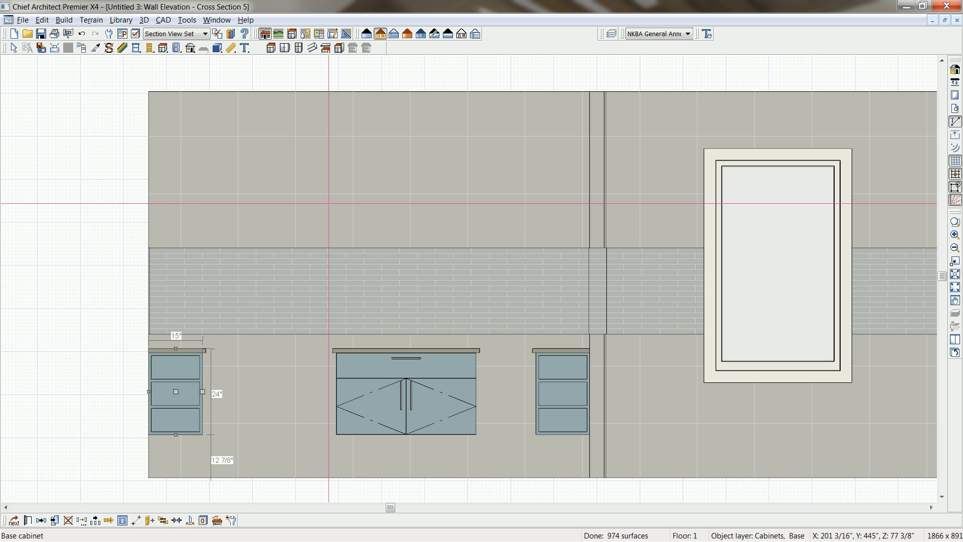
Move the 39" vanity cabinet against the copied shelf cabinet and reflect a copy of it against the shelf cabinet at the partition wall.
left_click(415, 396)
left_click_drag(406, 393, 263, 386)
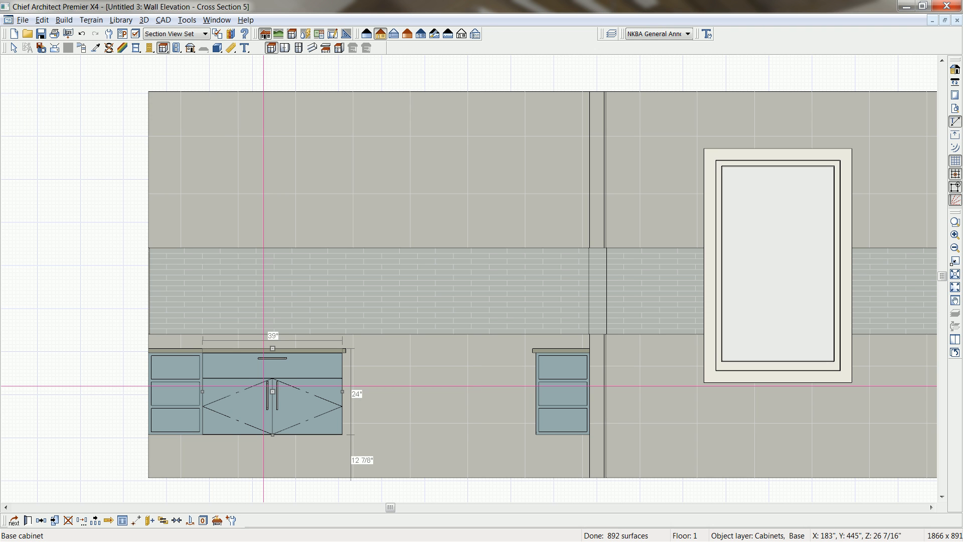
left_click(41, 520)
left_click(55, 521)
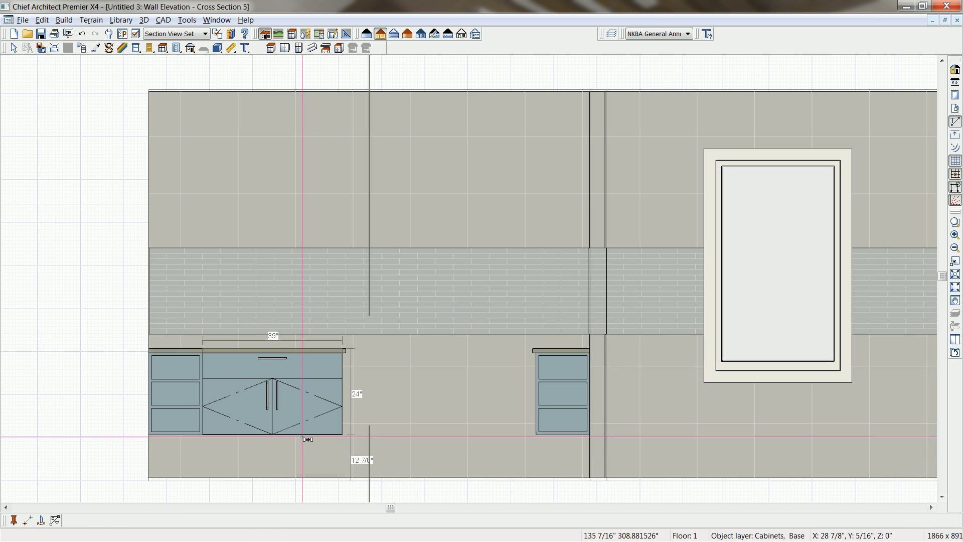
left_click(387, 401)
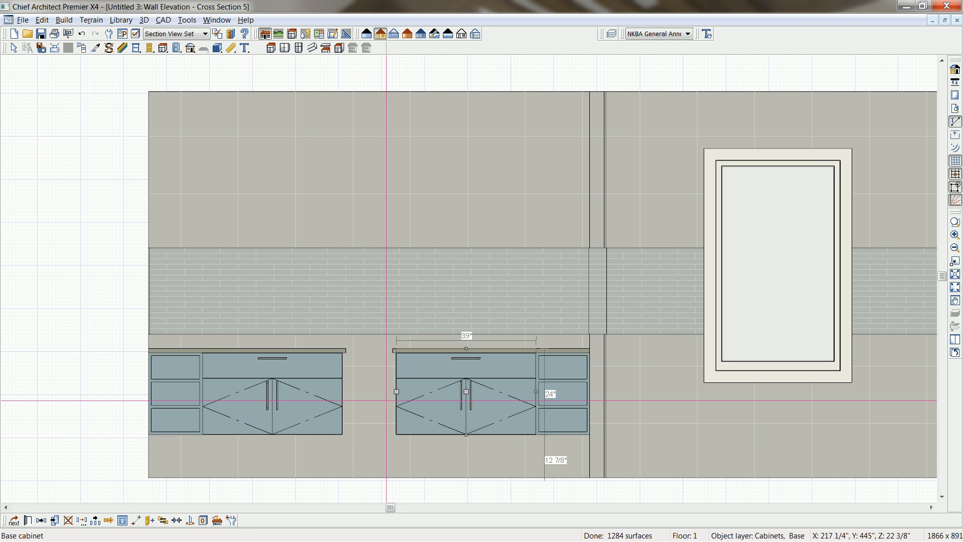
Fill the gap between the two 39" cabinets with a 15" base cabinet and delete the doors from its front.
left_click(272, 47)
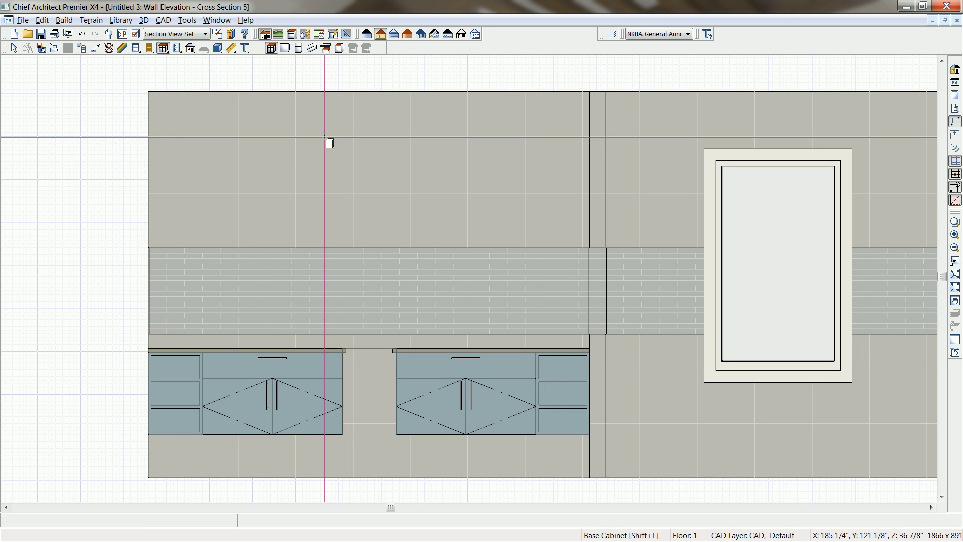
left_click(353, 380)
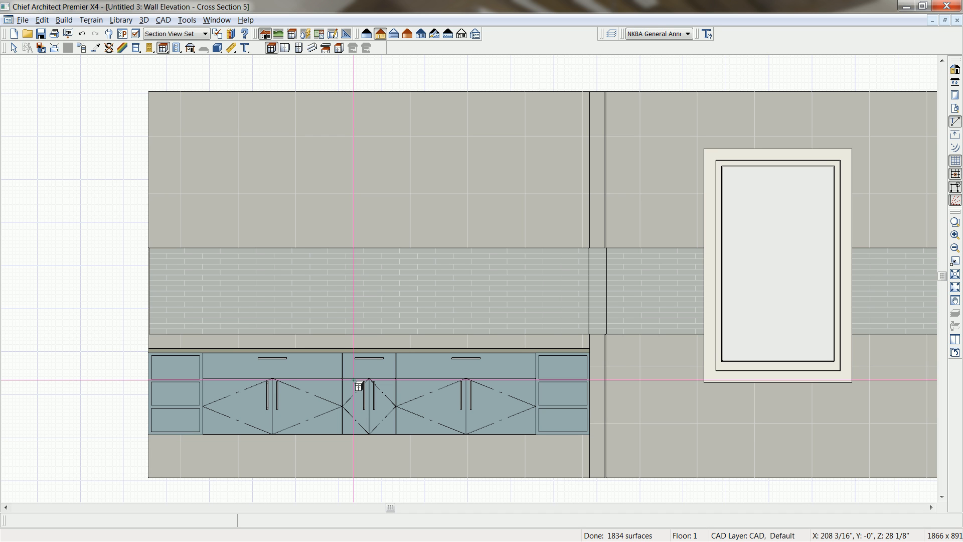
left_click(361, 403)
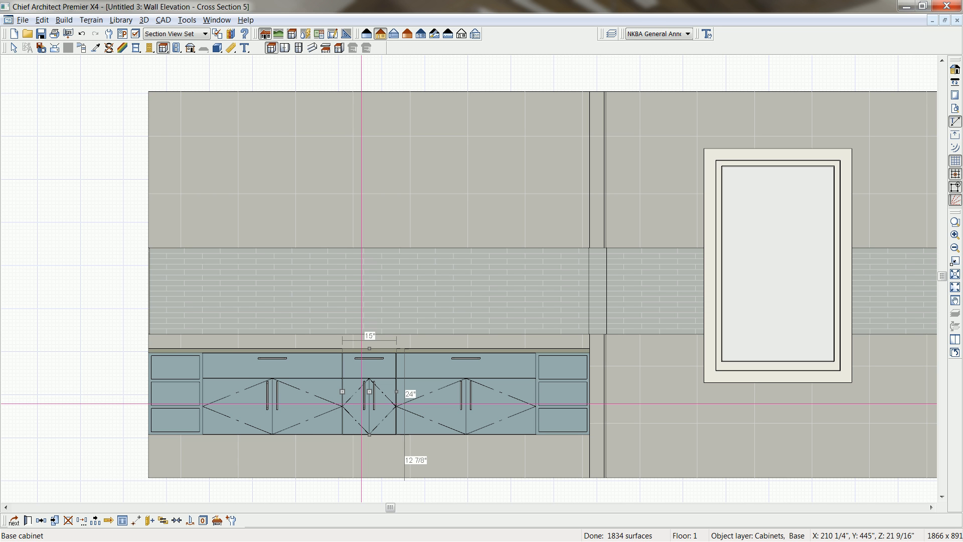
double_click(361, 403)
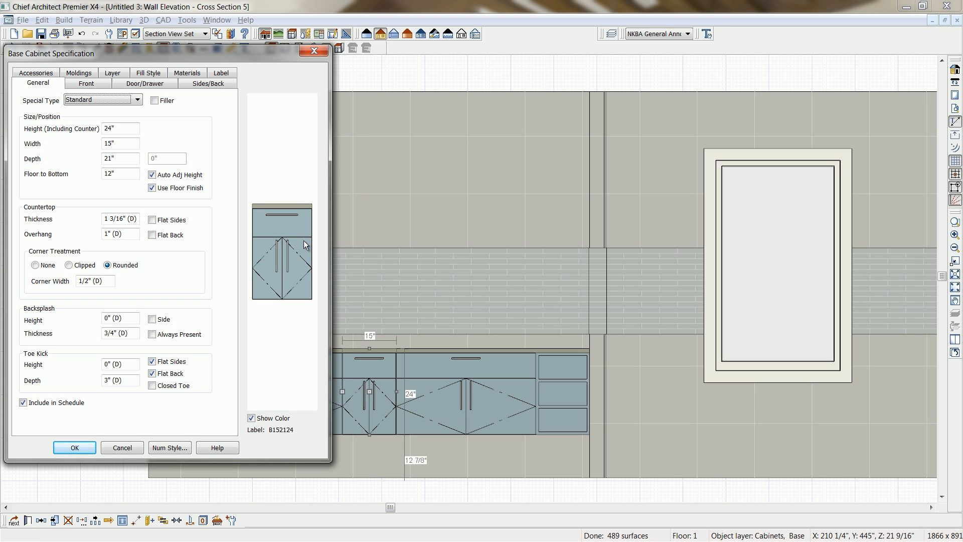
left_click(293, 225)
left_click(290, 252)
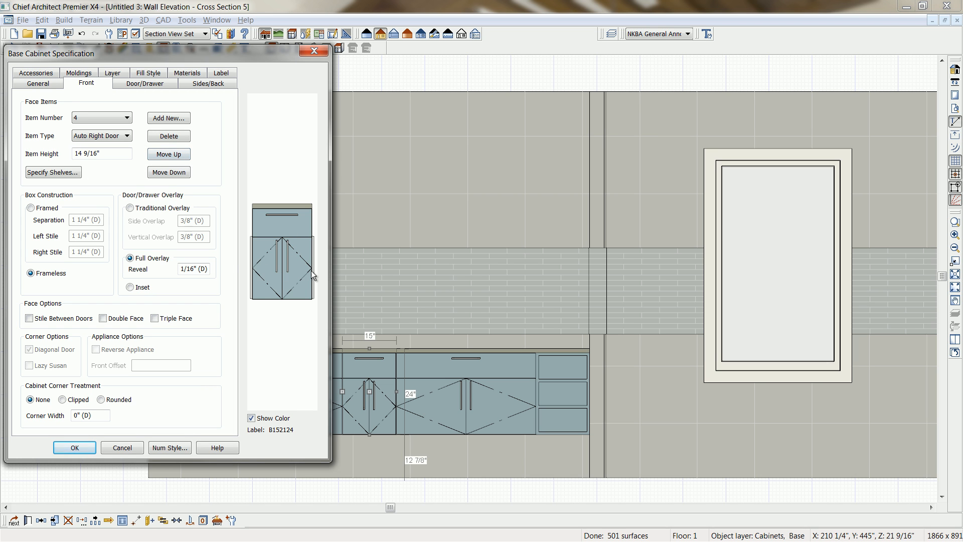
left_click(173, 136)
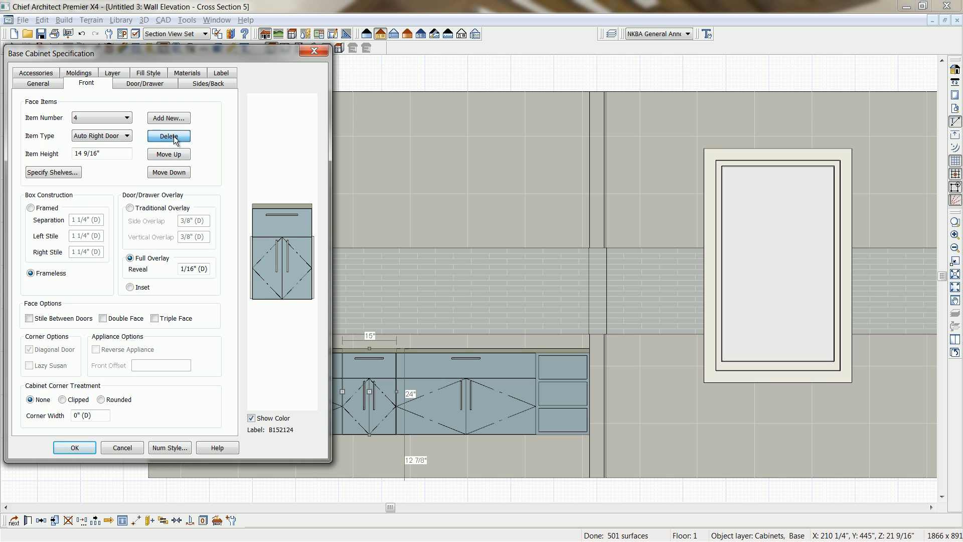
Set the height of the middle cabinet's top drawer to 4".
left_click(290, 233)
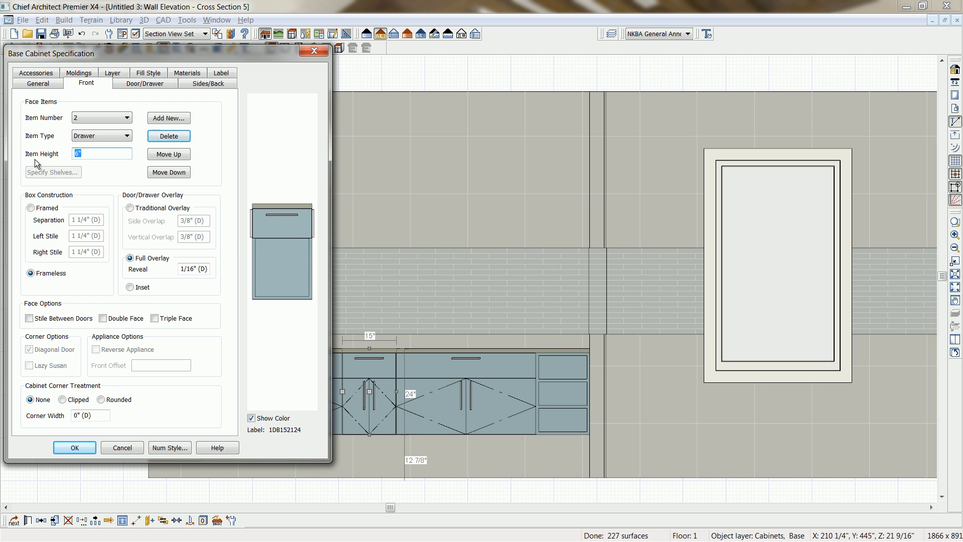
type("4")
left_click(169, 118)
Add a new 6" high drawer below the separation under the middle cabinet's top drawer.
left_click(283, 241)
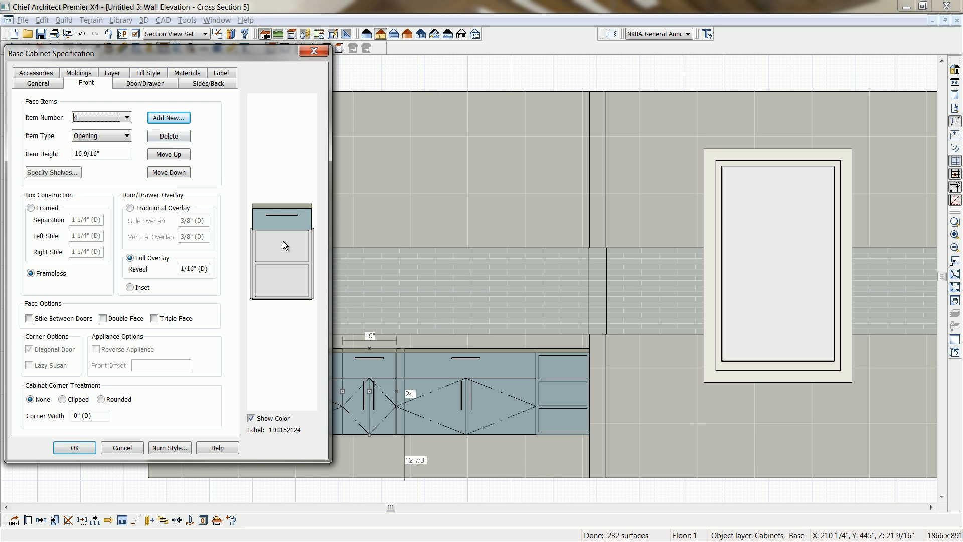
left_click(283, 240)
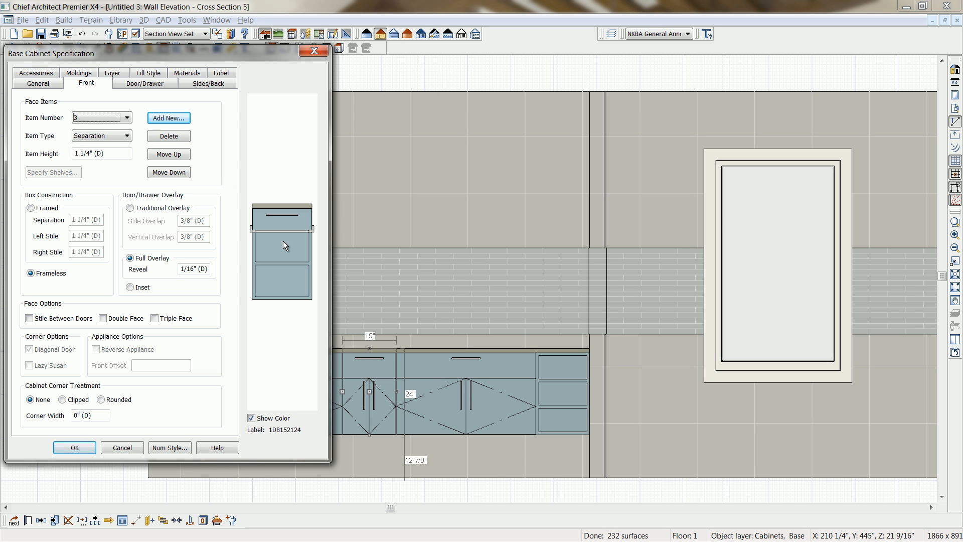
left_click(179, 122)
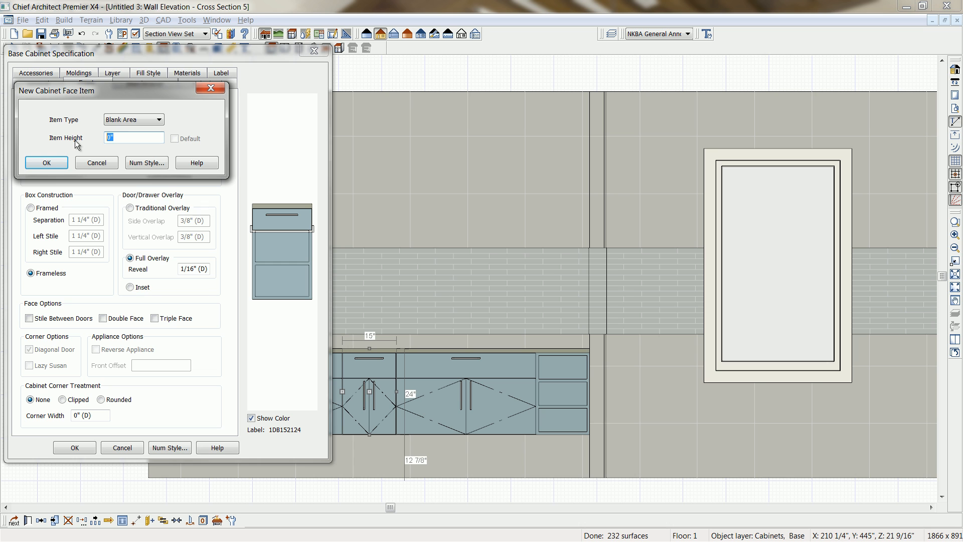
left_click(162, 121)
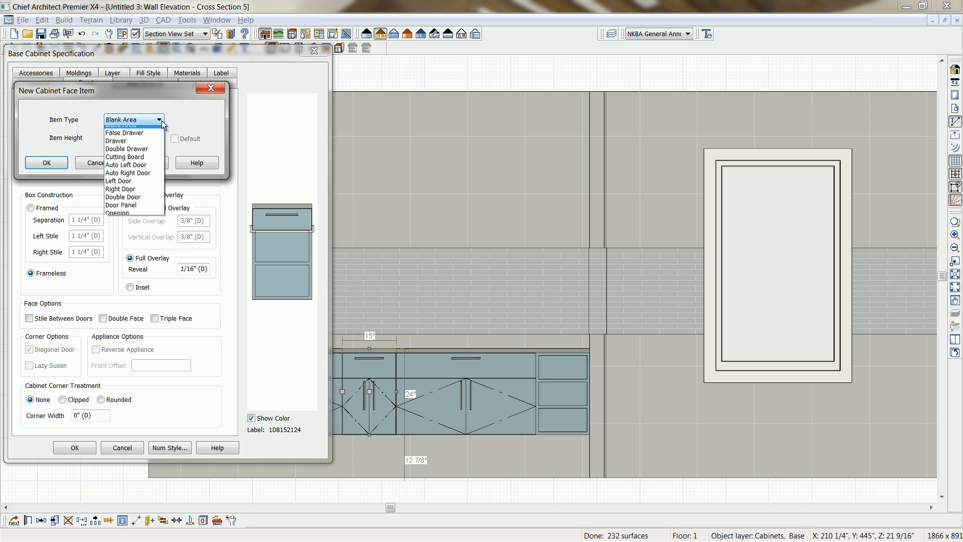
left_click(123, 132)
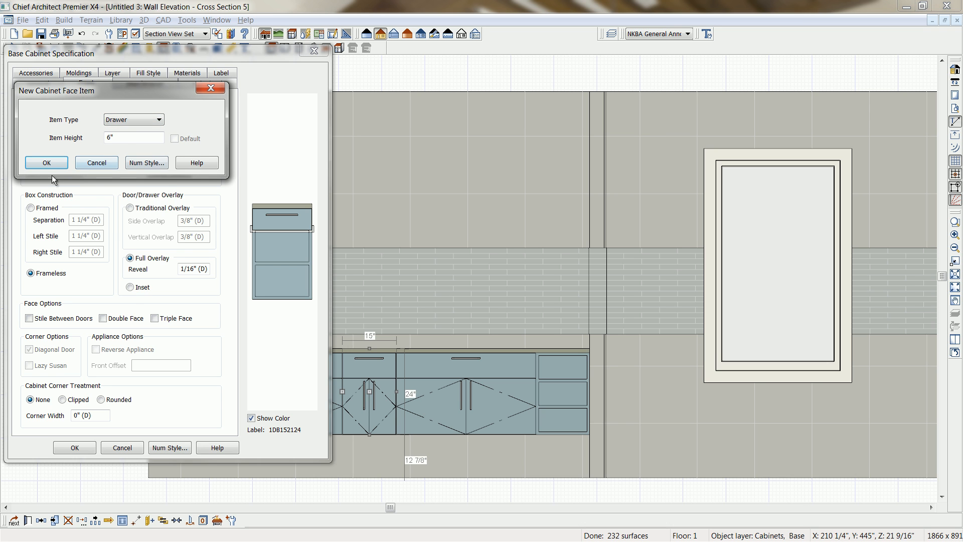
left_click(46, 163)
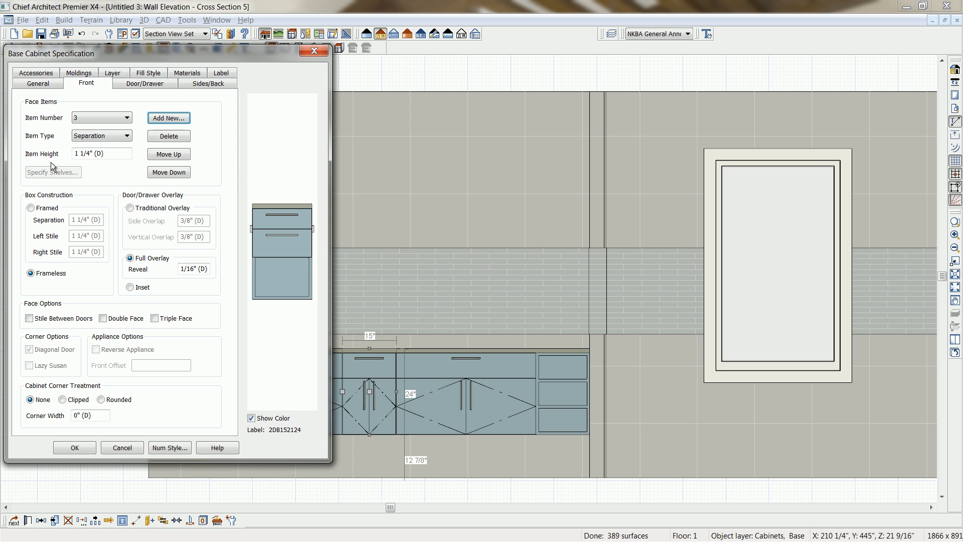
Change the middle cabinet's remaining bottom opening to a drawer and apply the new cabinet front.
left_click(272, 273)
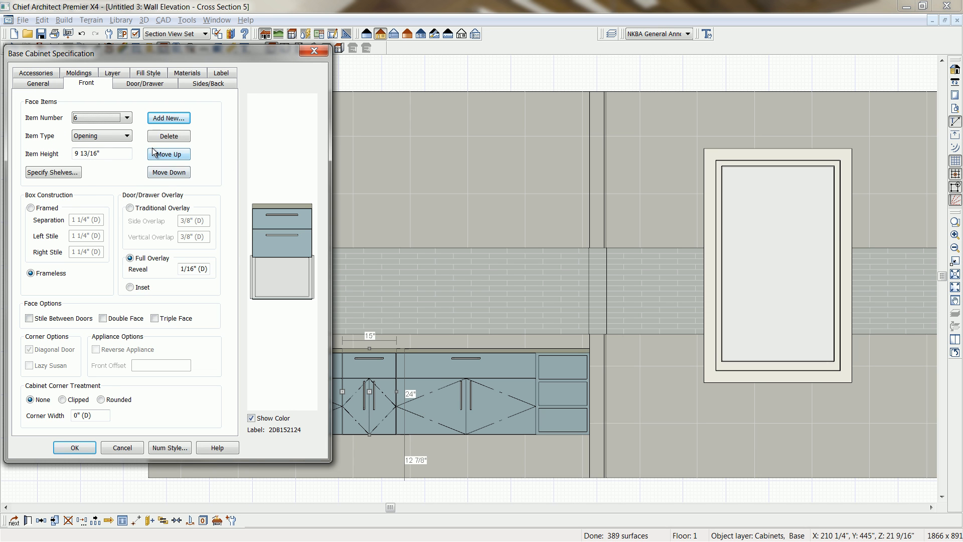
left_click(130, 134)
left_click(95, 162)
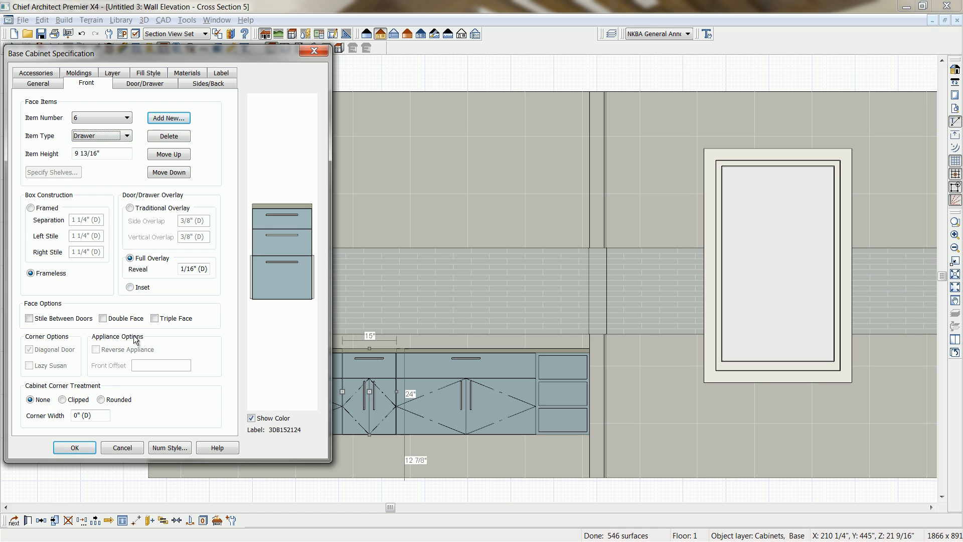
left_click(75, 447)
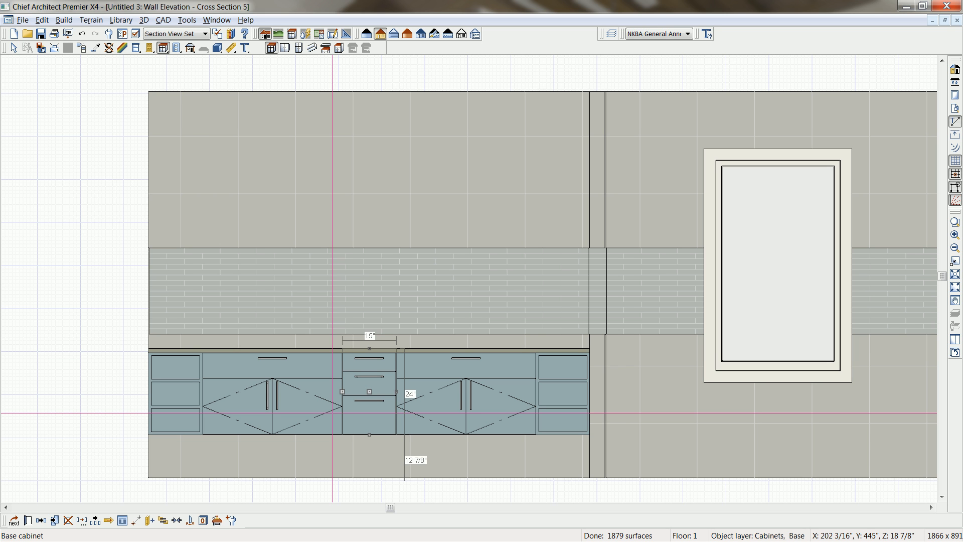
Switch the active annotation set to NKBA 1E -- Elevation Cabinets.
middle_click_drag(353, 469, 363, 422)
left_click(374, 369)
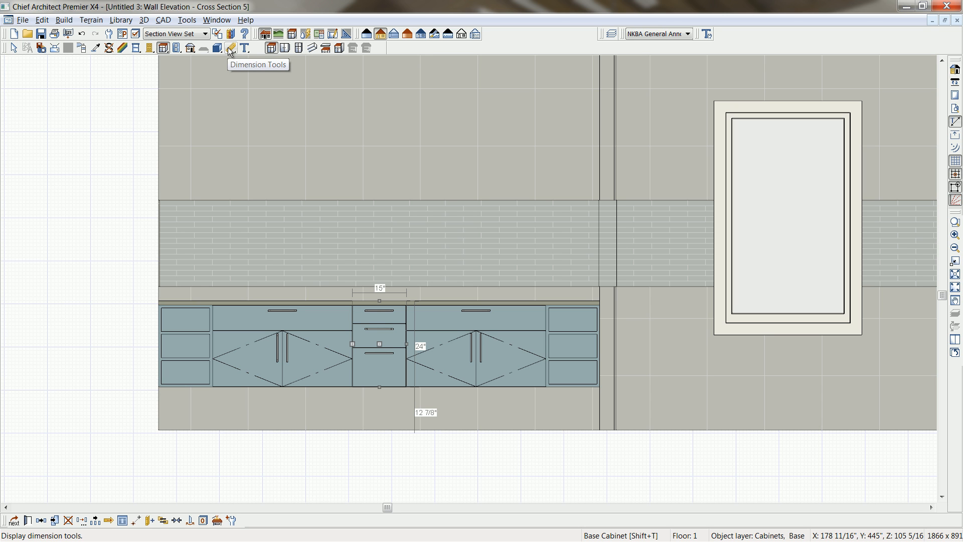
left_click(688, 34)
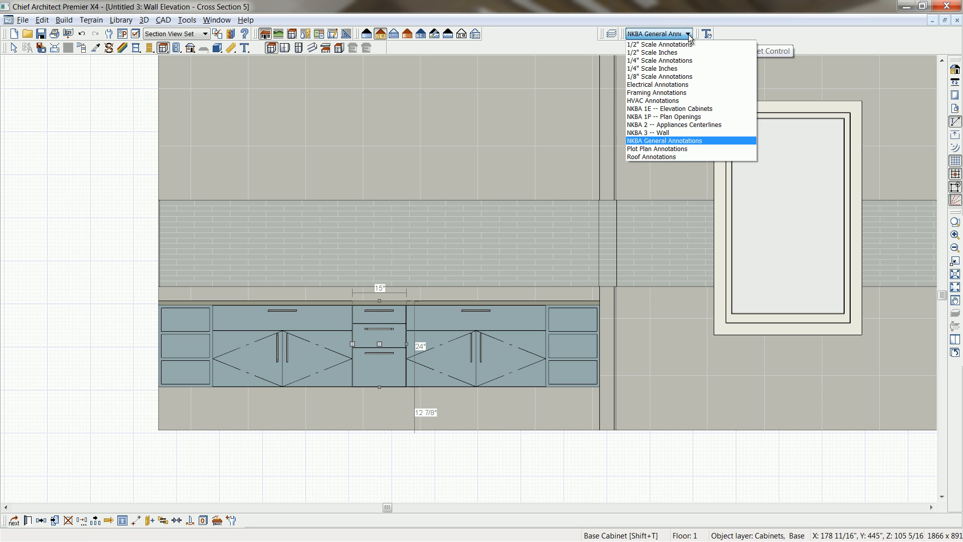
left_click(697, 109)
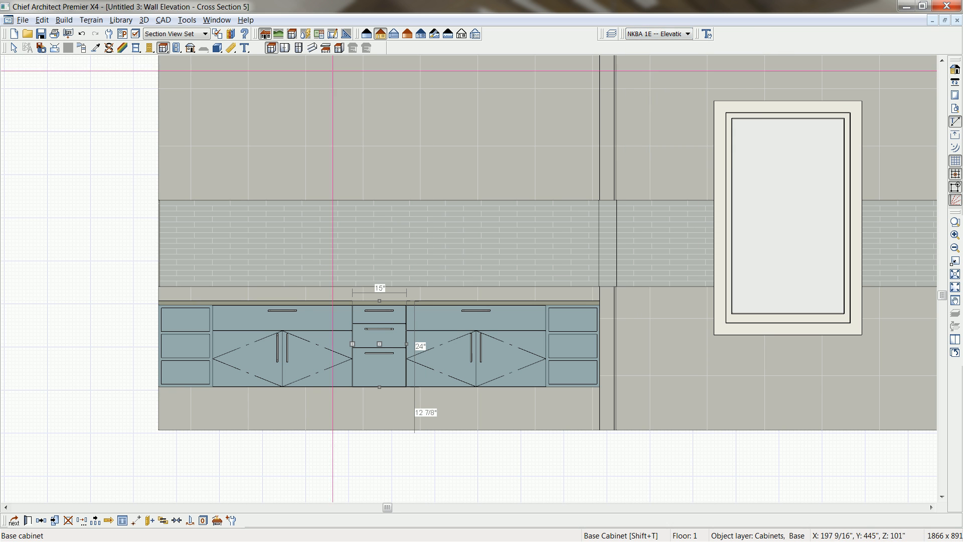
Draw a manual dimension line across the widths of all five cabinets and move it below the floor line.
left_click(231, 47)
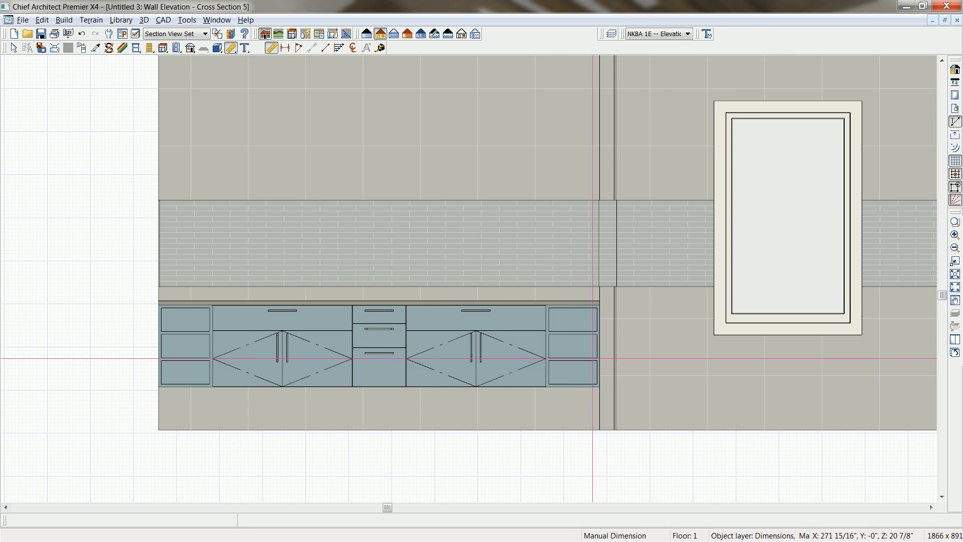
left_click_drag(605, 358, 159, 357)
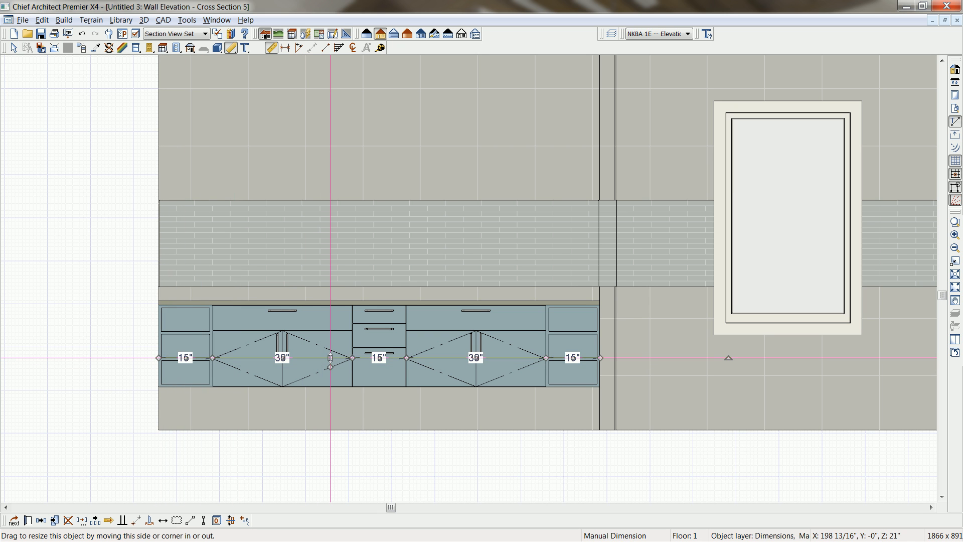
left_click_drag(330, 357, 335, 458)
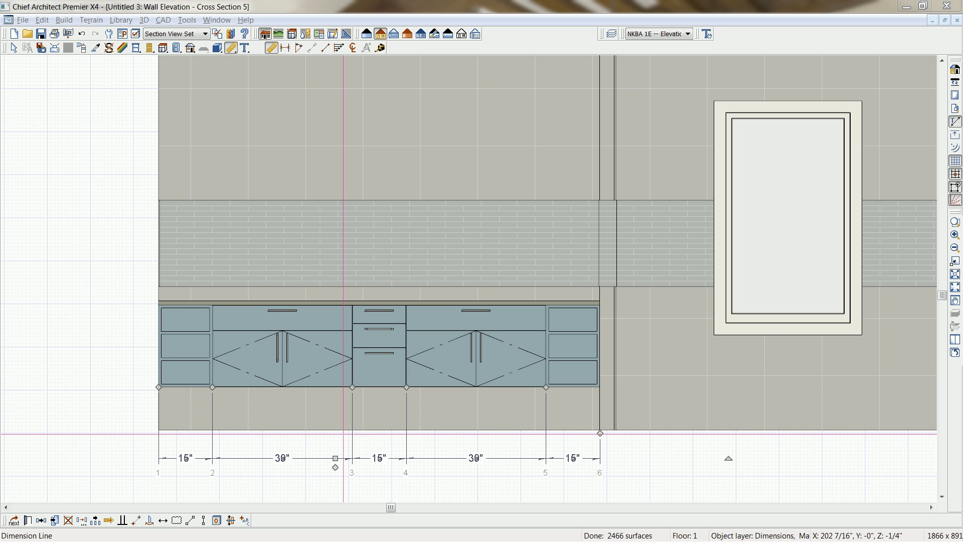
Delete the top drawer from the fronts of both 39" vanity cabinets together, leaving only their doors.
left_click(449, 364)
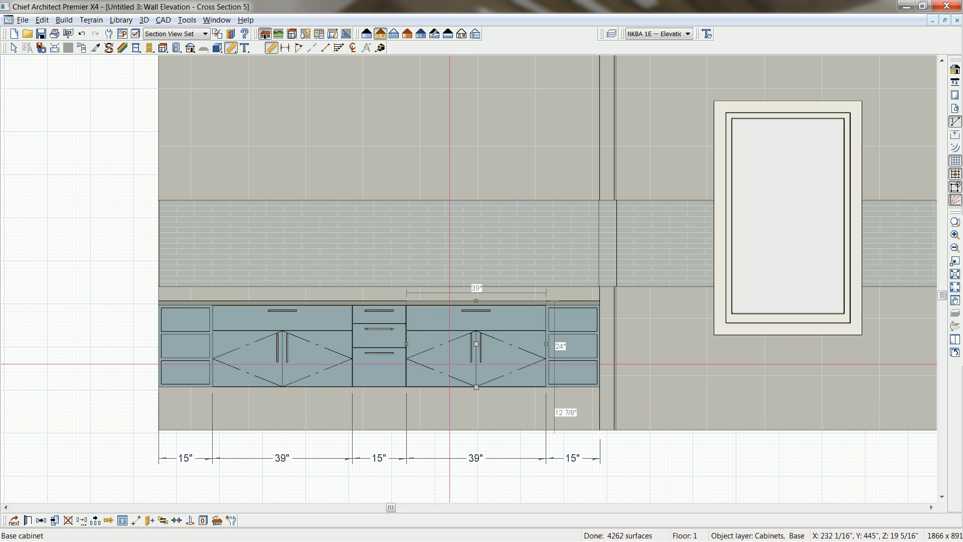
left_click(299, 348, "shift")
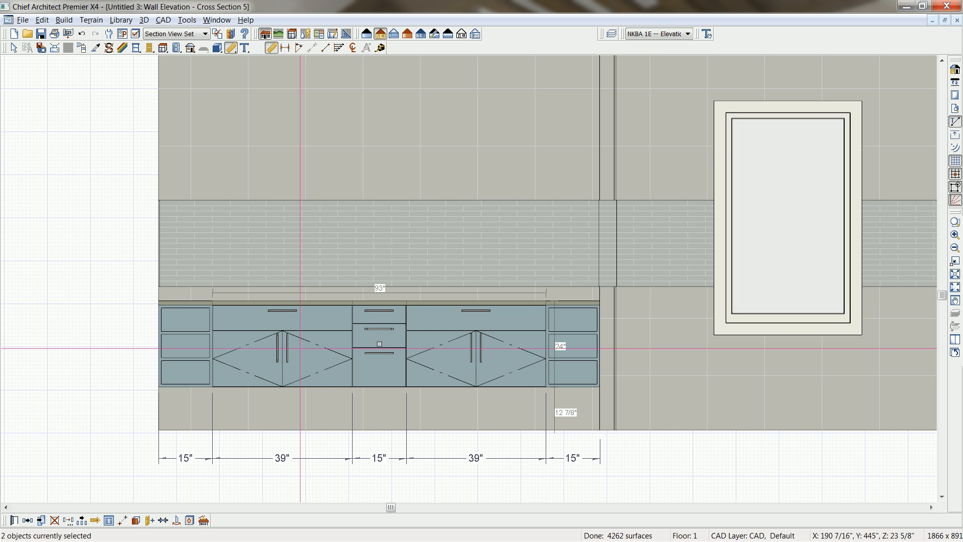
double_click(300, 348)
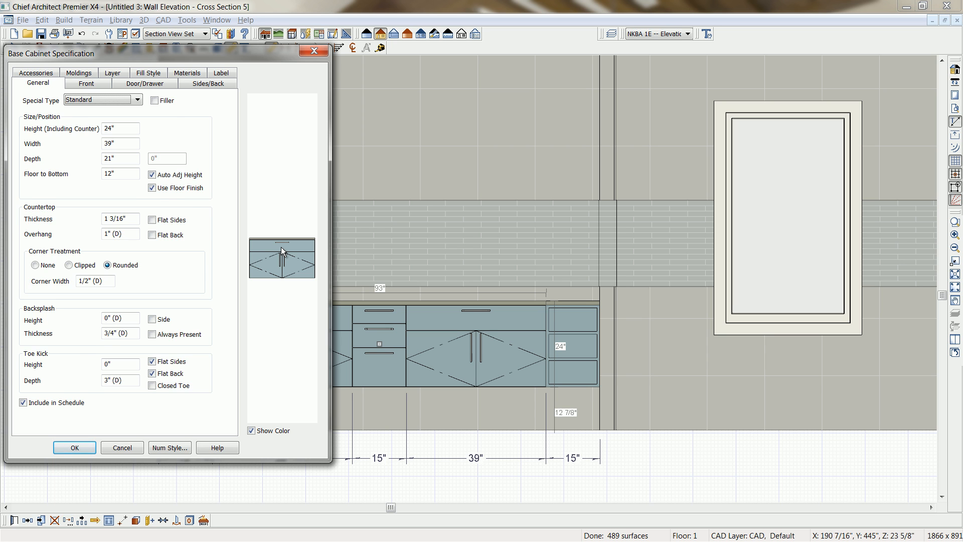
left_click(281, 247)
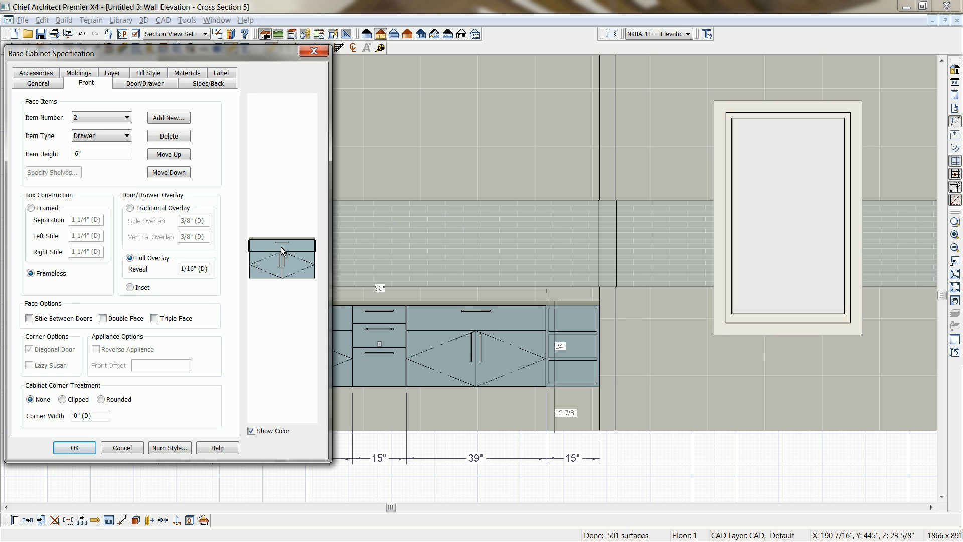
left_click(177, 138)
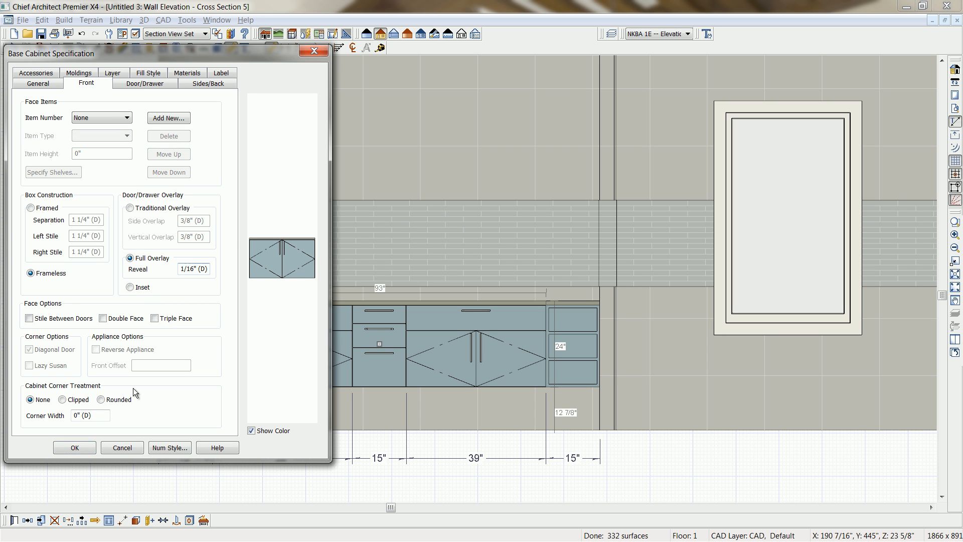
left_click(74, 447)
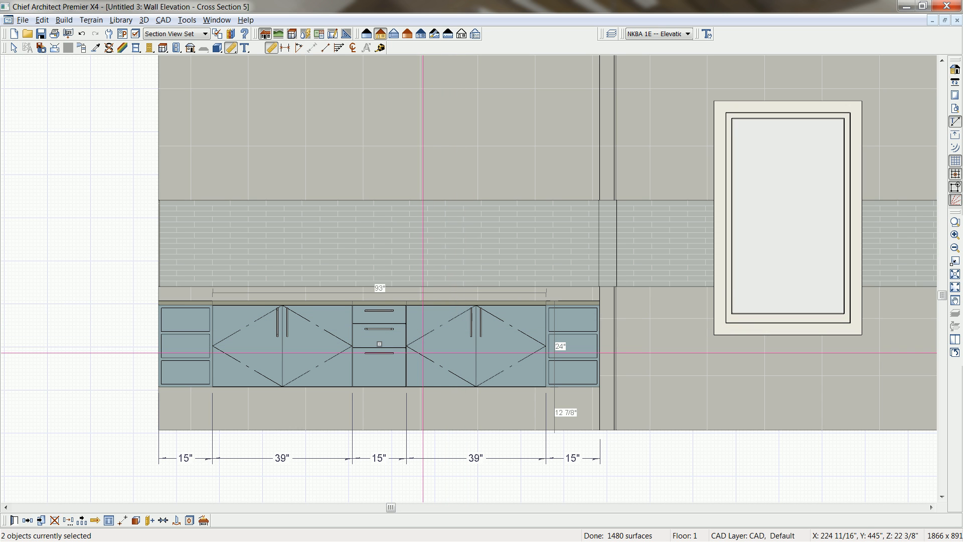
Turn off the display of the cabinet door opening indicators in the Section View Set.
left_click(135, 34)
left_click(95, 188)
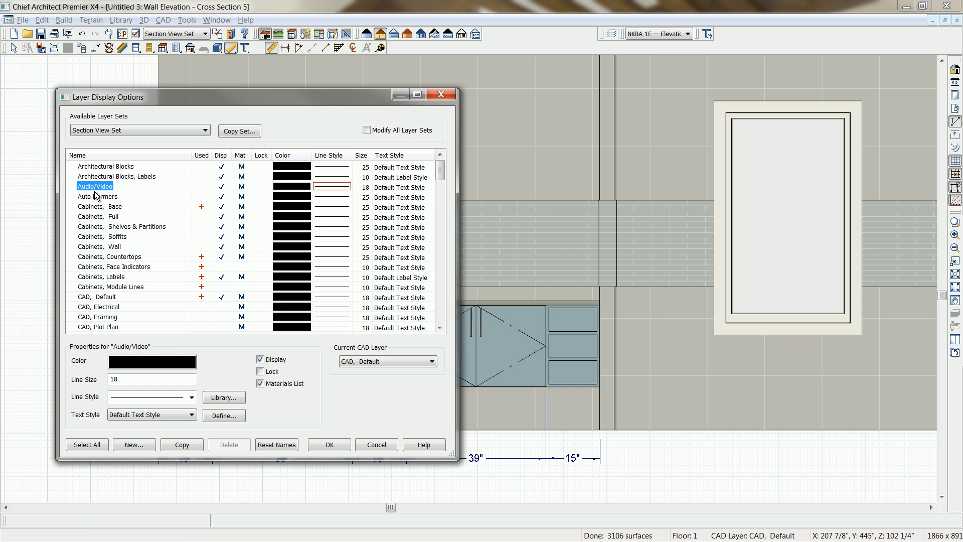
key("o")
left_click(220, 167)
left_click(328, 444)
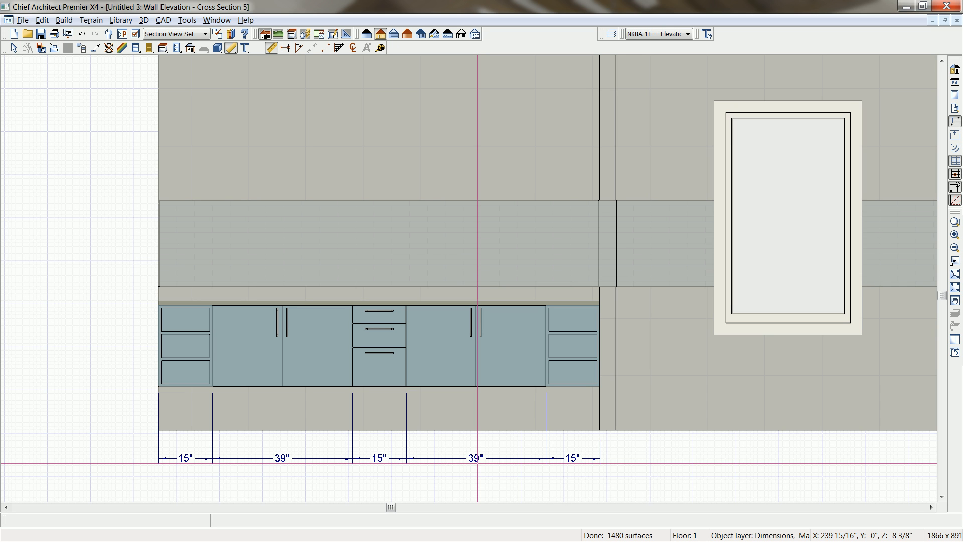
Place the library's "Sink, Rectangular Vessel+Faucet" bathroom fixture on the counter and center it on the right 39" cabinet.
scroll(478, 463, "up", 1)
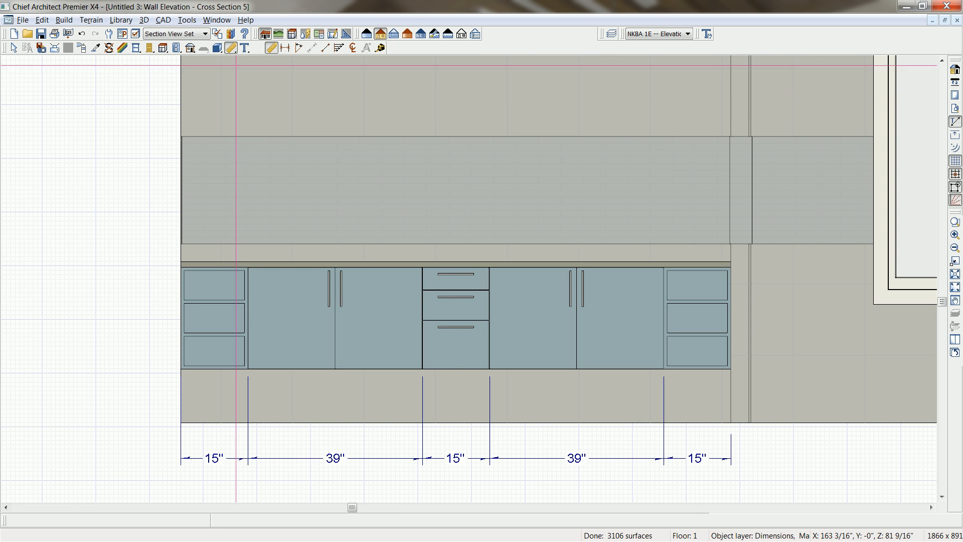
left_click(232, 34)
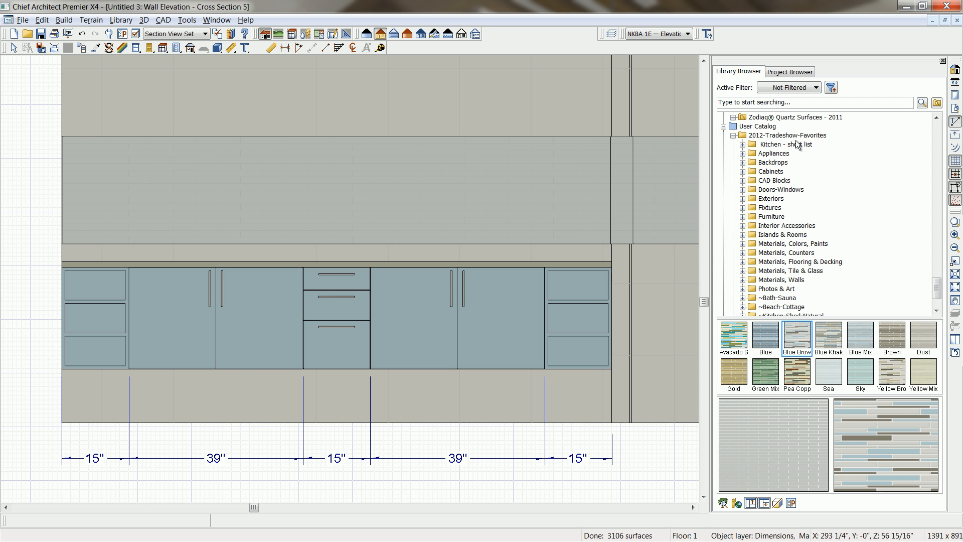
left_click(743, 207)
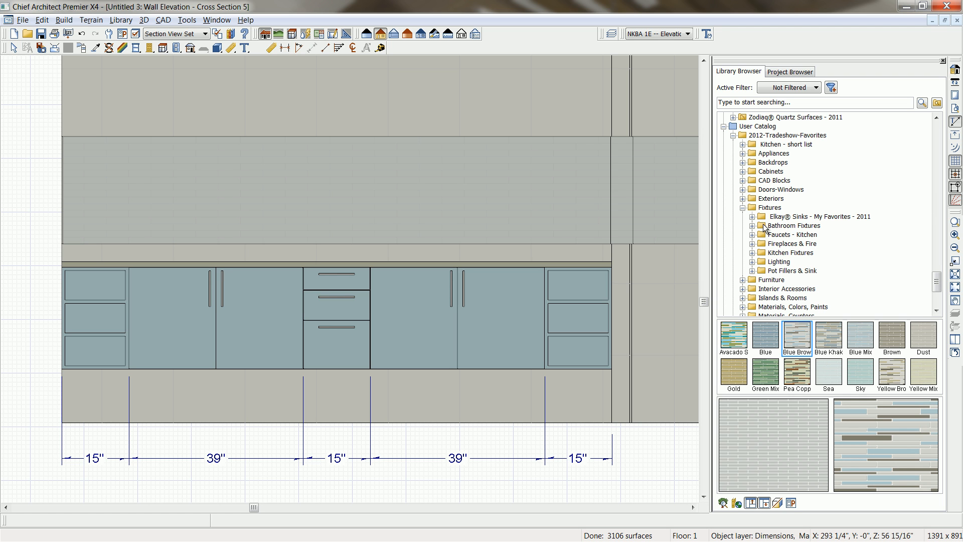
left_click(752, 226)
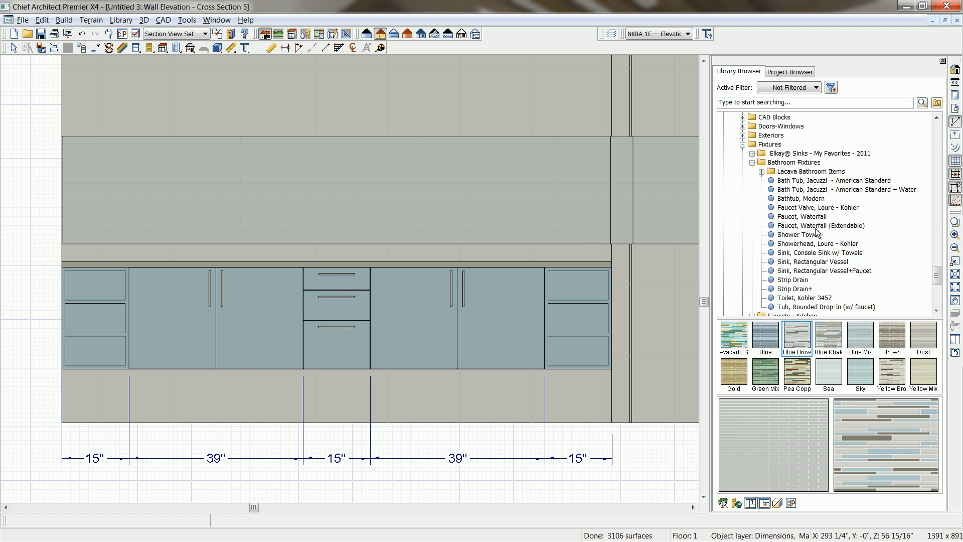
left_click(843, 271)
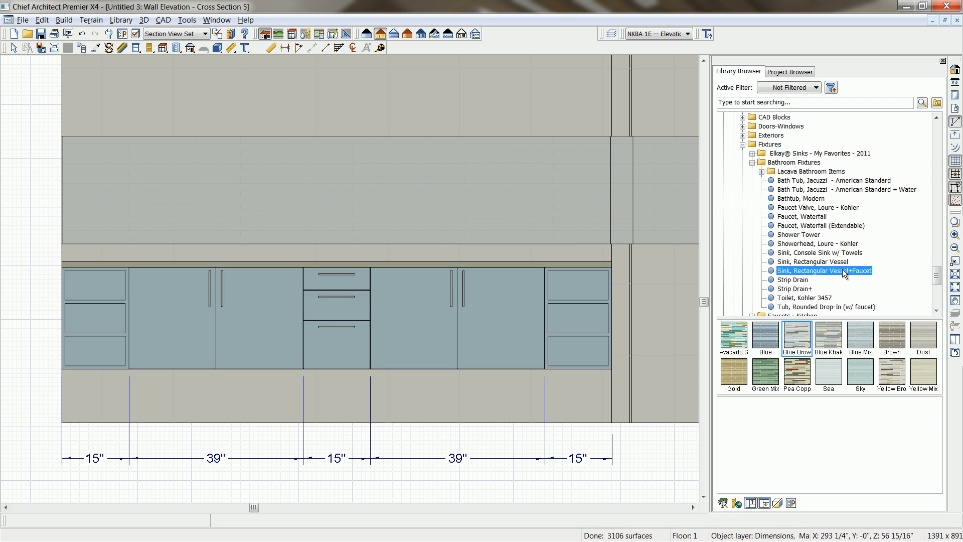
mouse_move(848, 445)
left_mouse_down()
mouse_move(836, 434)
mouse_move(853, 442)
left_mouse_up()
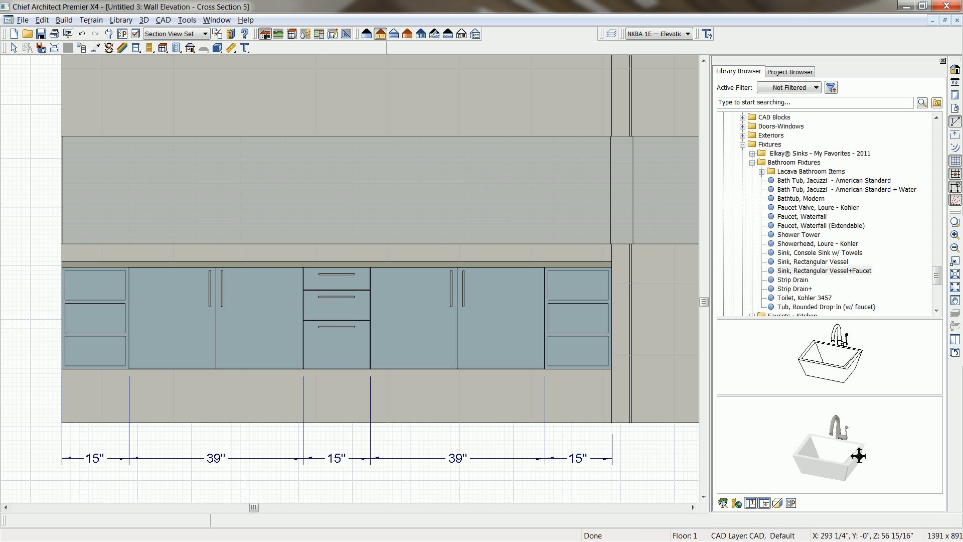
left_click(825, 346)
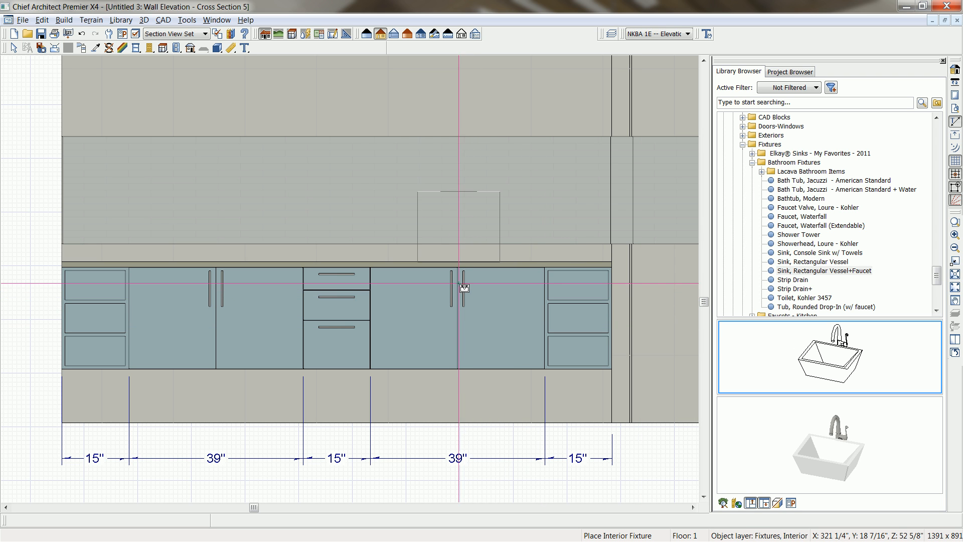
left_click(492, 282)
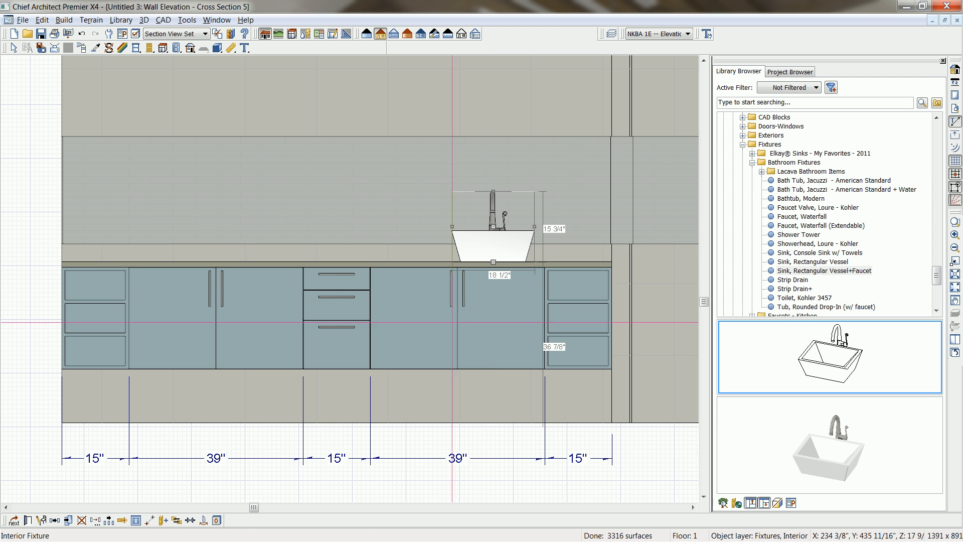
left_click(190, 520)
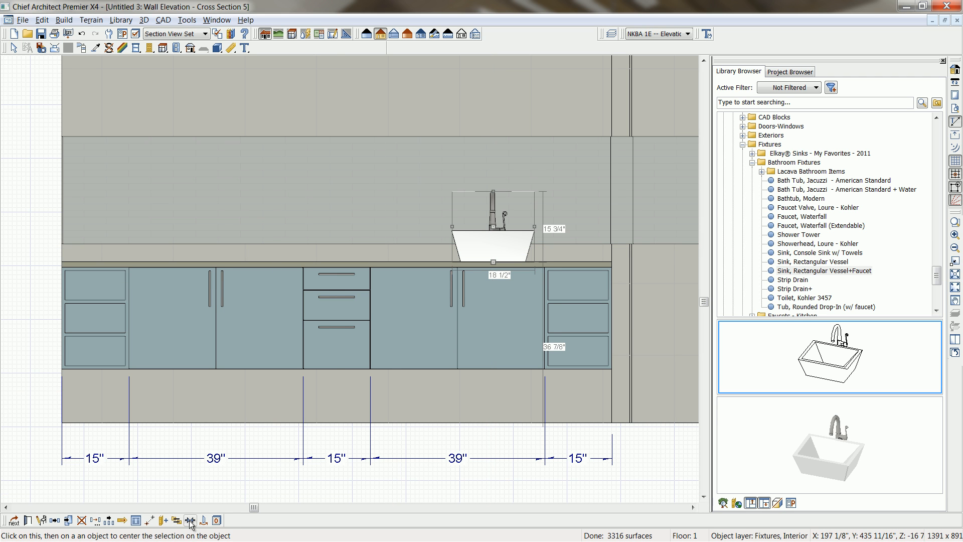
left_click(438, 362)
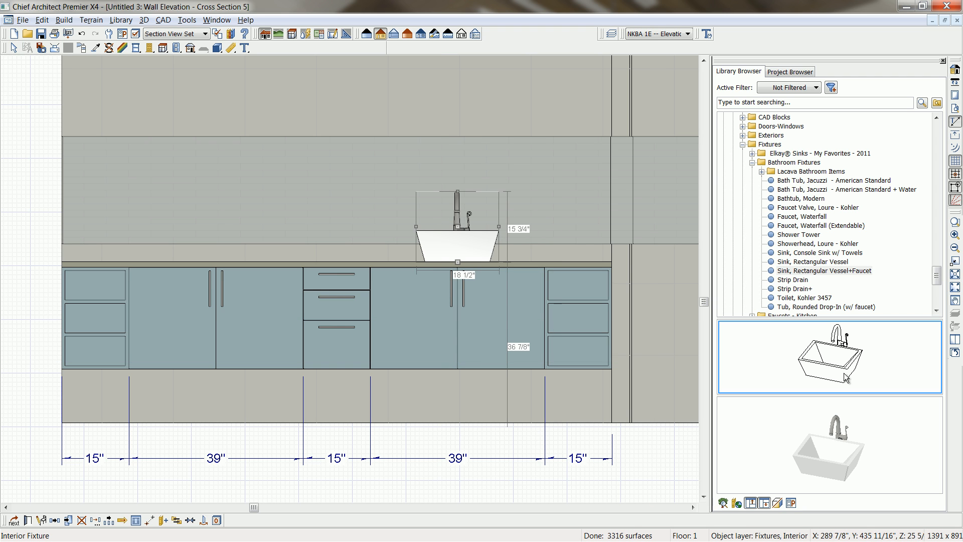
Copy the vessel sink with faucet onto the counter, centered over the left 39" cabinet, and end fixture placement.
left_click(55, 520)
left_click(337, 376)
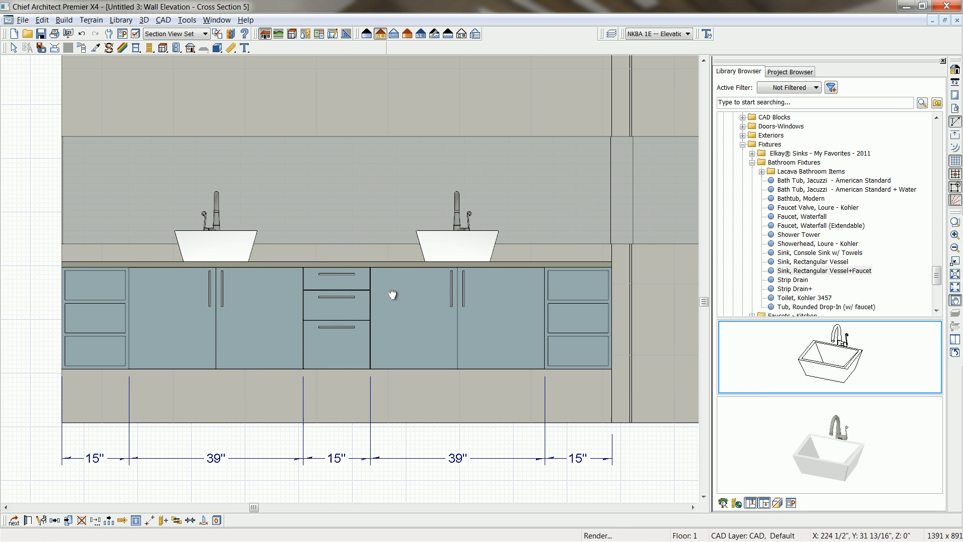
middle_click_drag(386, 281, 412, 371)
scroll(410, 363, "down", 1)
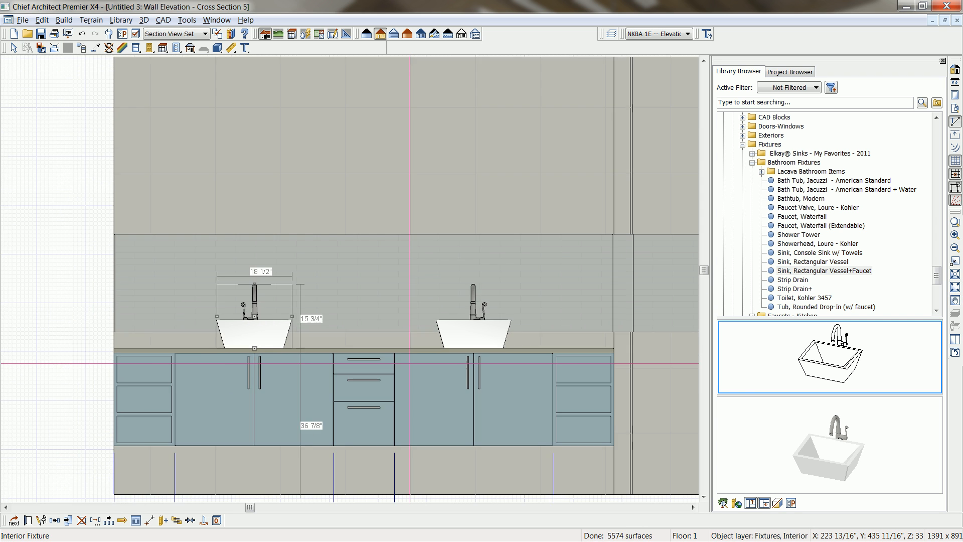
key("Escape")
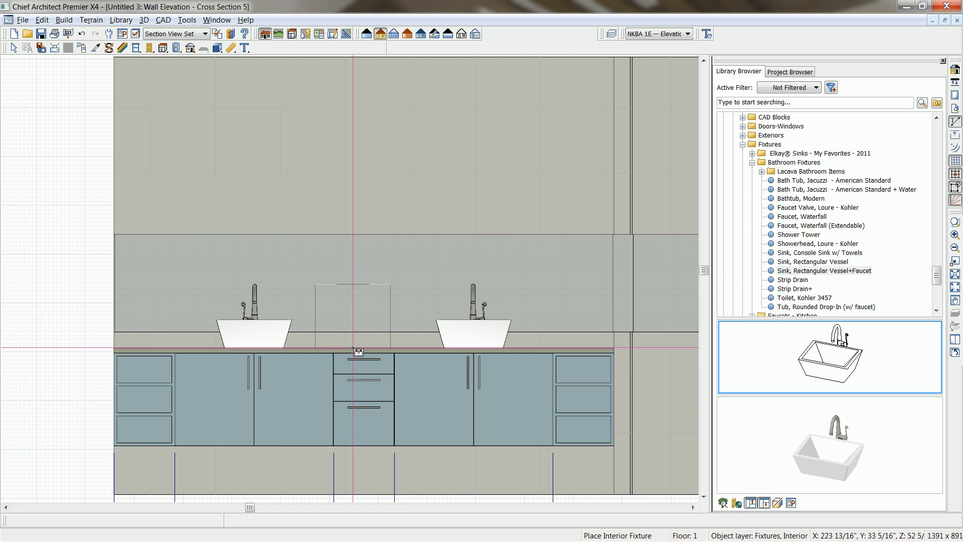
key("space")
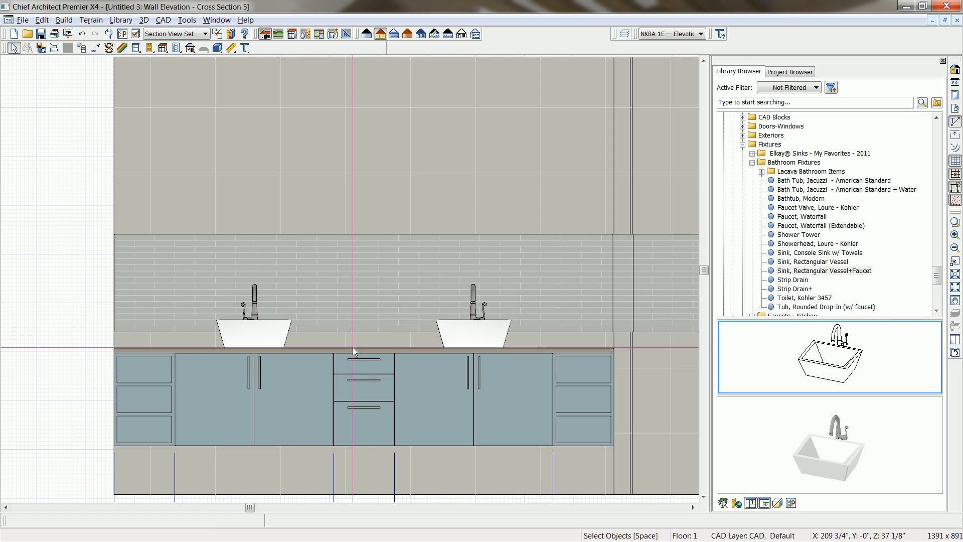
Draw a rectangular polyline solid on the wall above the left sink and set its width to 30".
left_click(219, 50)
left_click(325, 48)
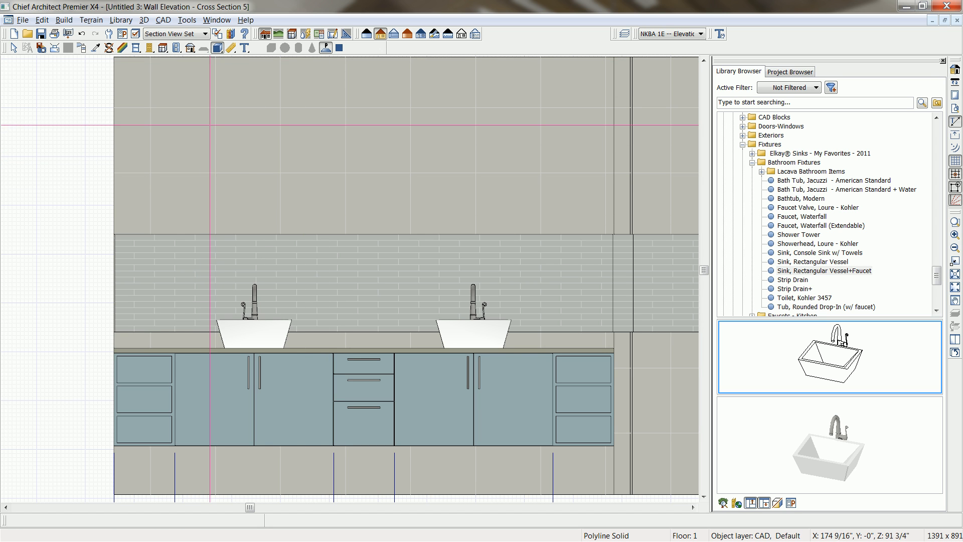
left_click_drag(207, 120, 305, 273)
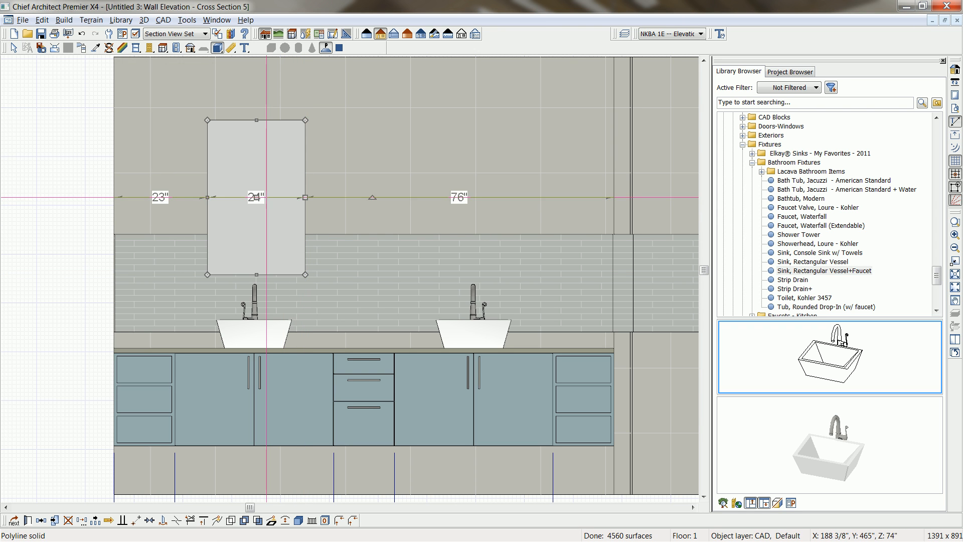
left_click(264, 197)
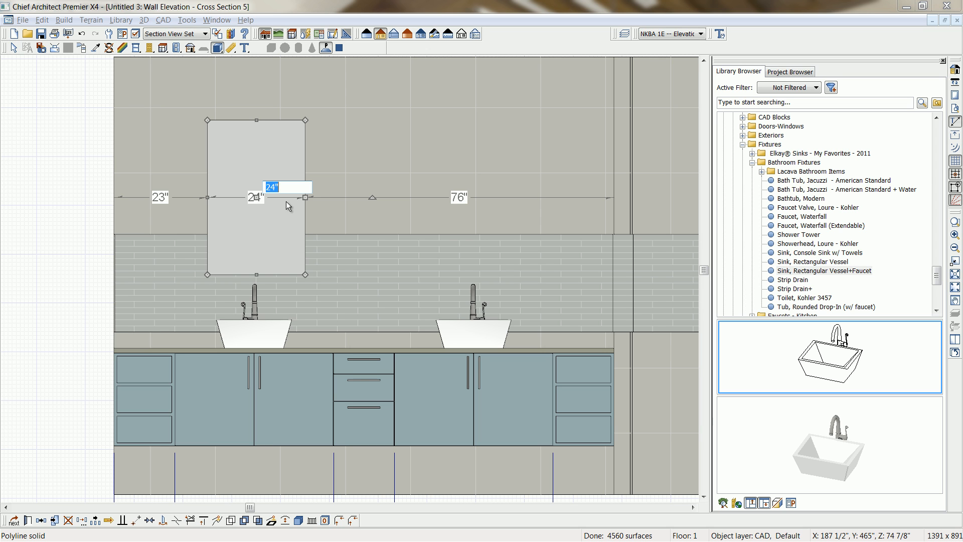
type("30")
key("Return")
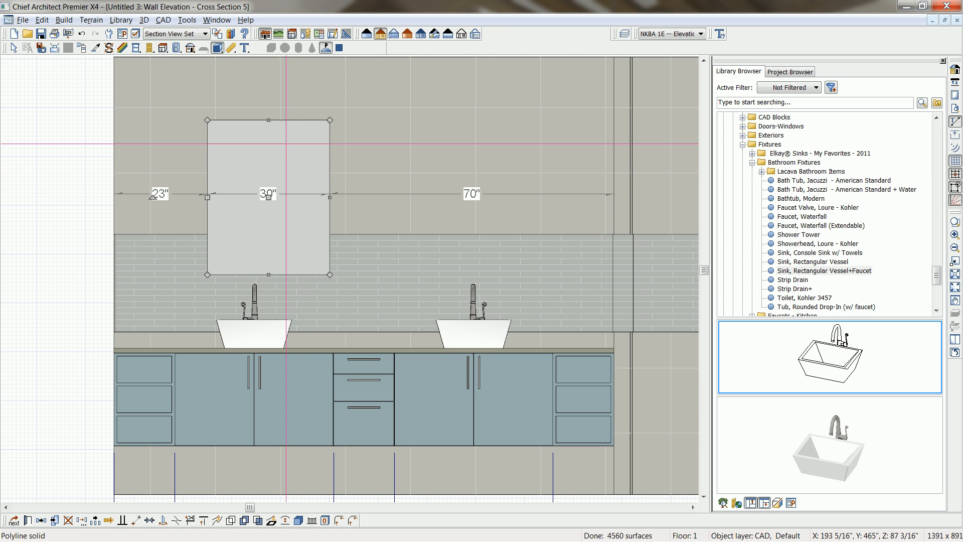
Stretch the solid's upper edge higher on the wall and set the solid's height to 42".
left_click_drag(272, 121, 268, 92)
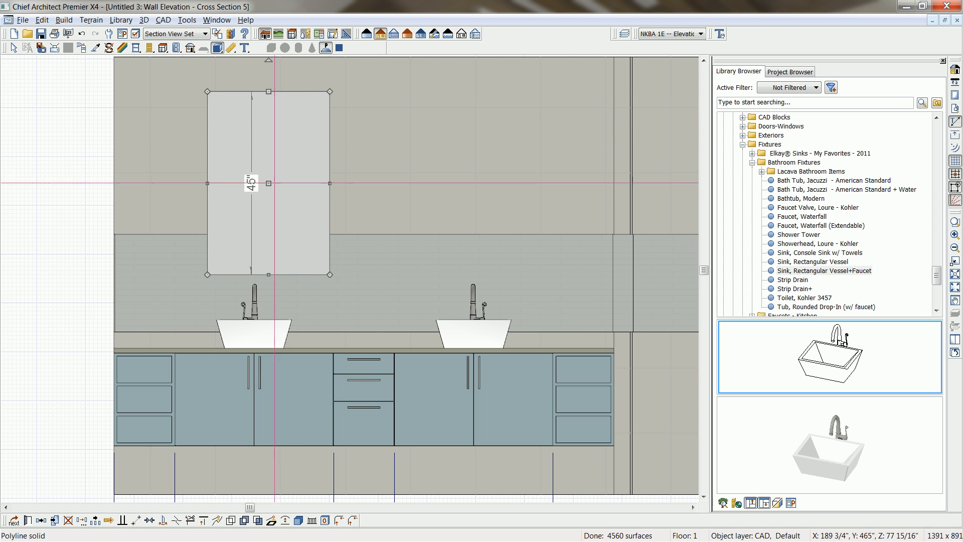
left_click(253, 184)
type("42")
key("Return")
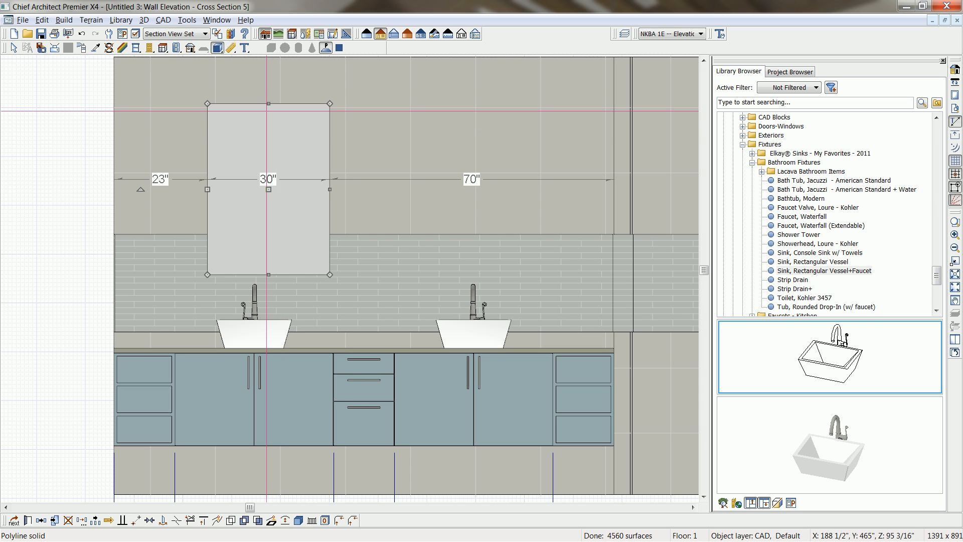
left_click(267, 110)
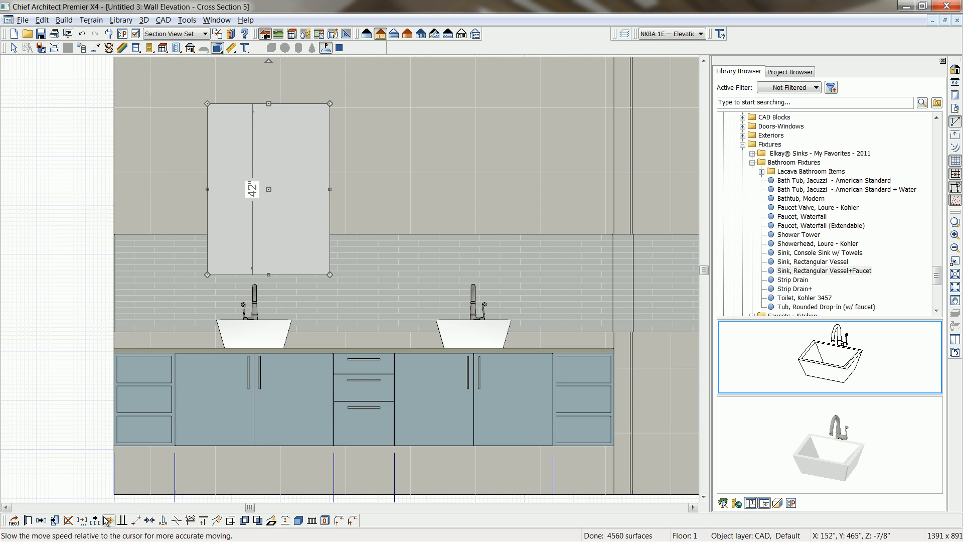
Center the wall panel solid on the left 39" cabinet and place a copy centered over the right 39" cabinet.
left_click(149, 520)
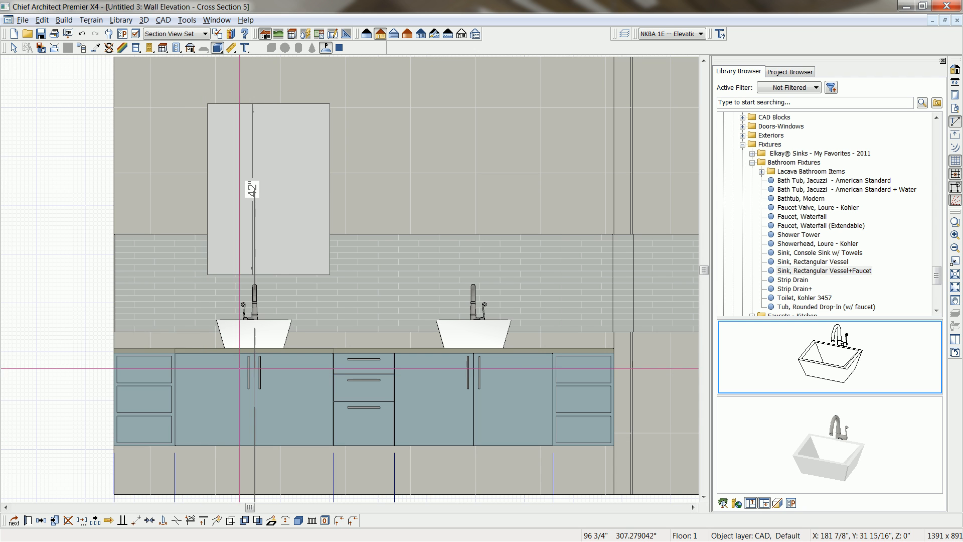
left_click(235, 374)
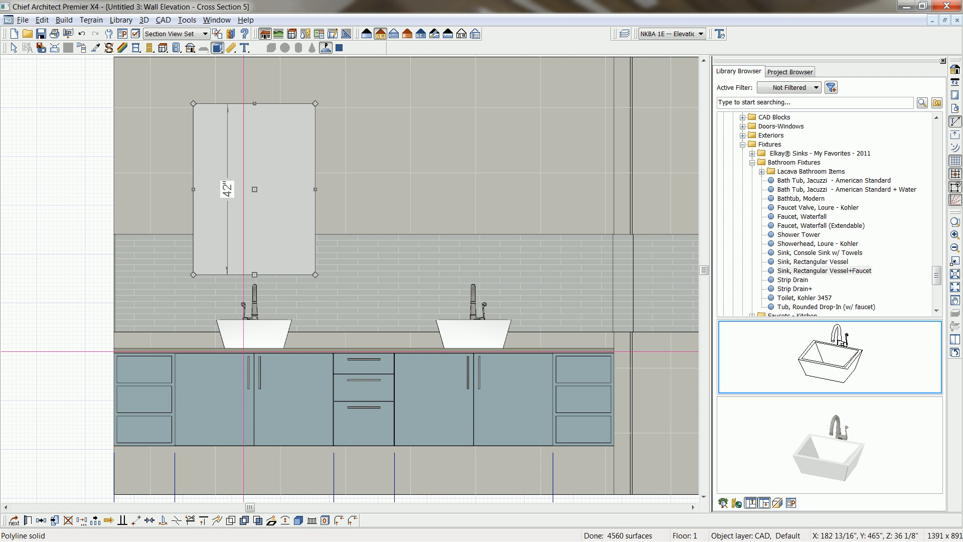
left_click(41, 520)
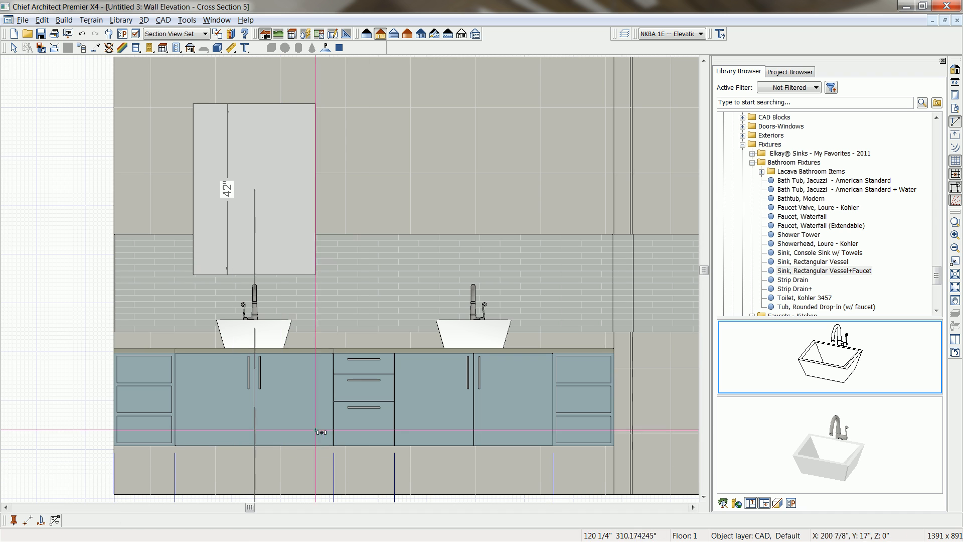
left_click(355, 412)
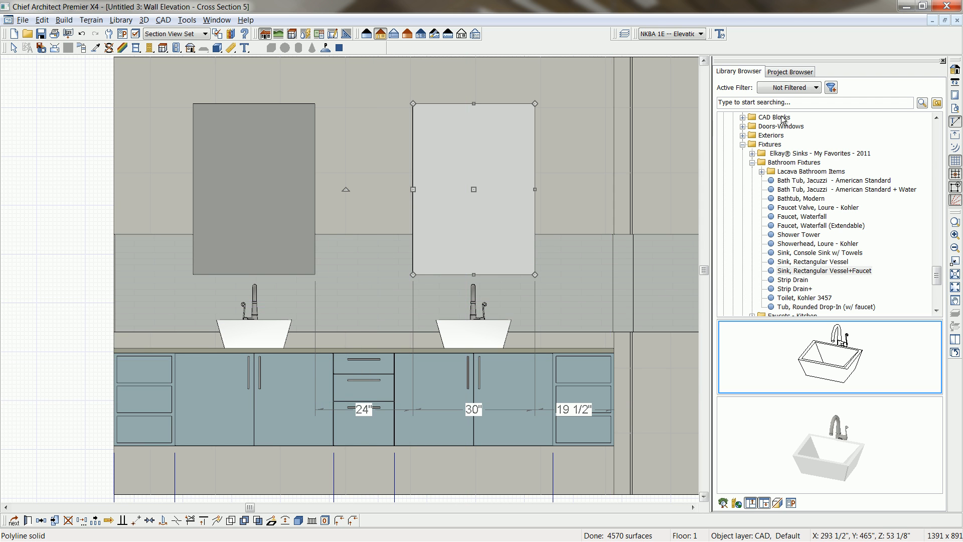
Find the GFCI outlet in the library and place it above the left drawer cabinet with its center at 42" high.
left_click(796, 103)
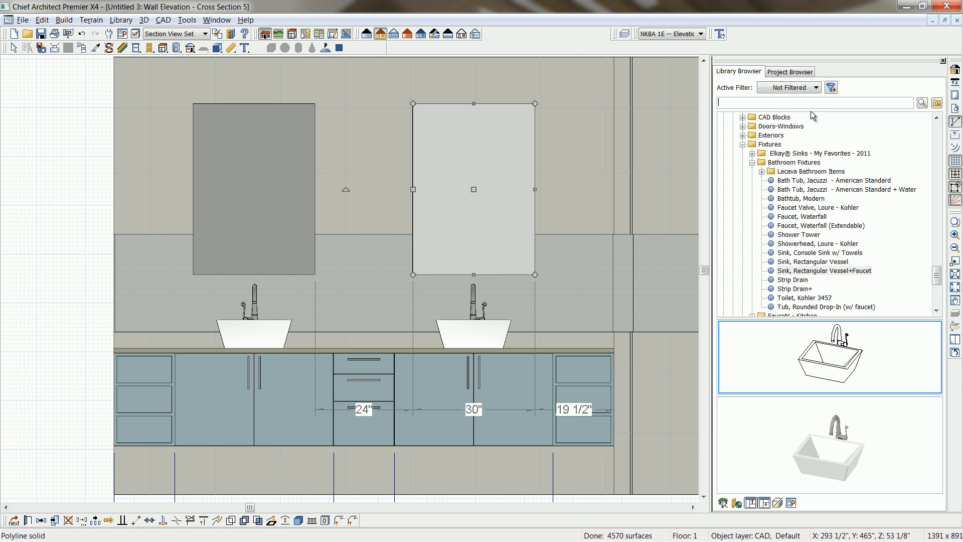
type("gfci")
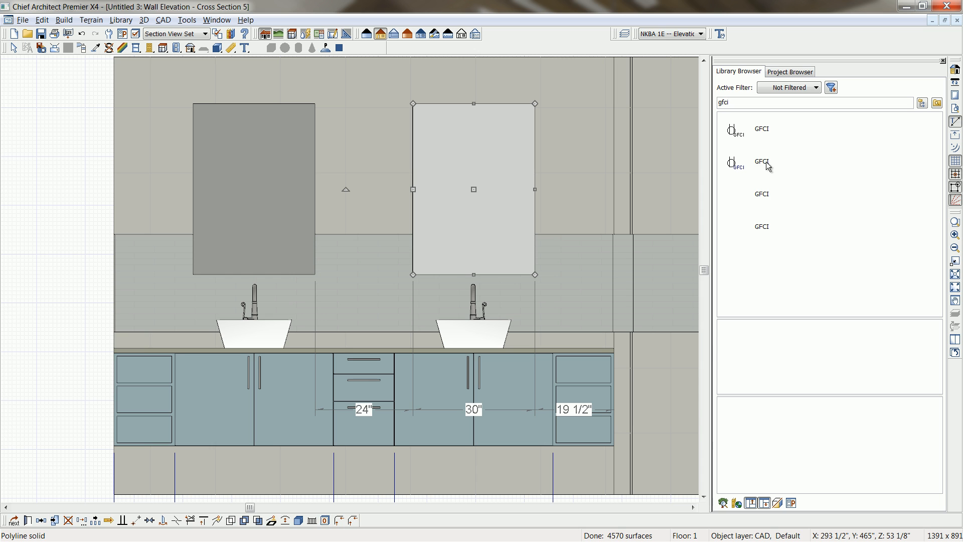
left_click(768, 161)
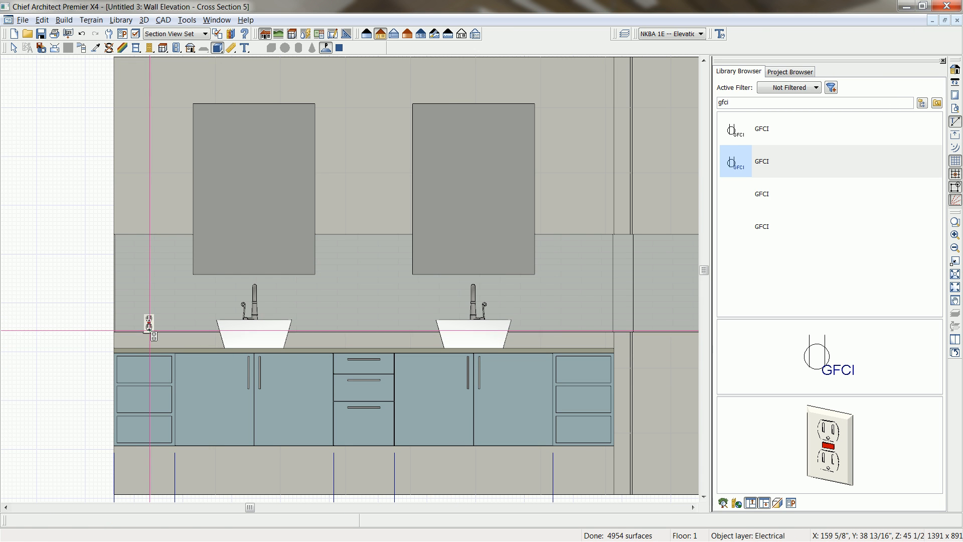
left_click(150, 324)
left_click_drag(149, 323, 149, 327)
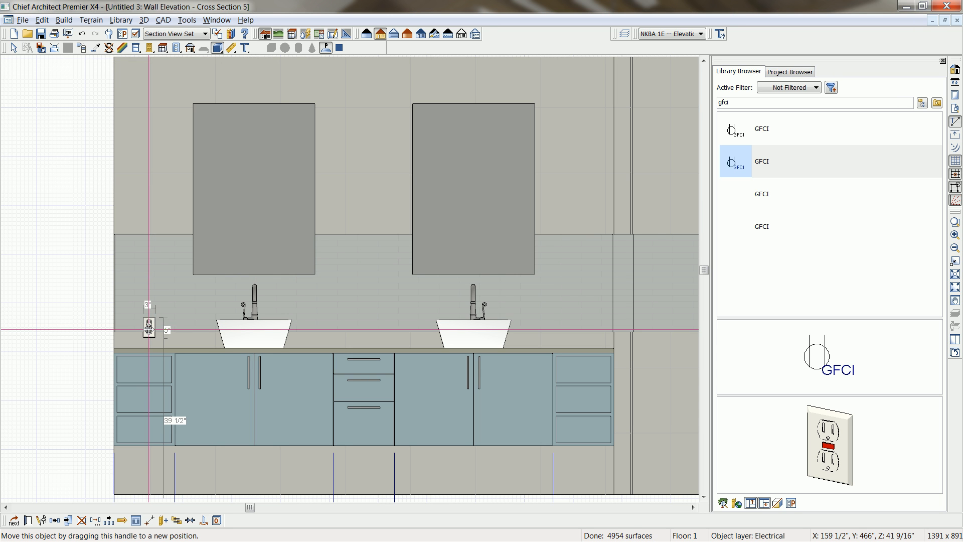
double_click(149, 327)
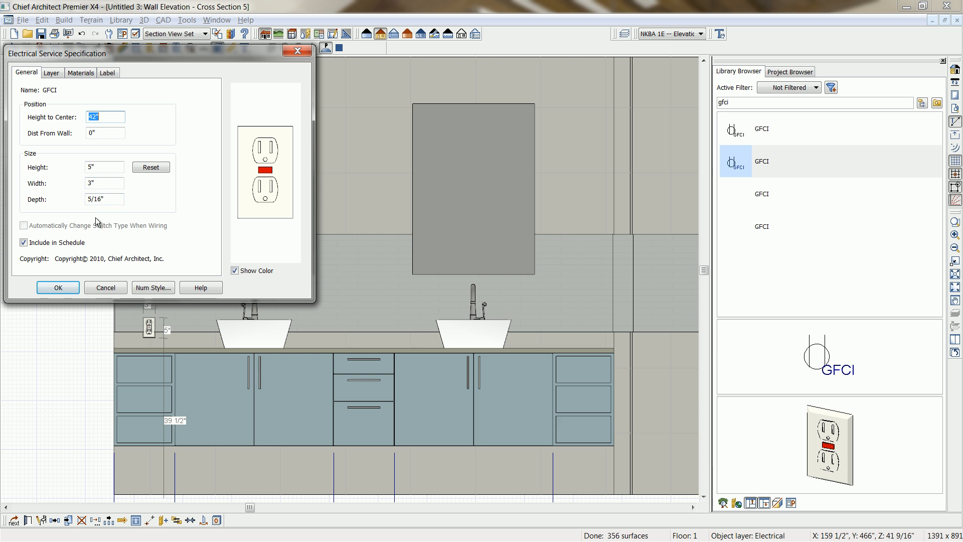
left_click(60, 286)
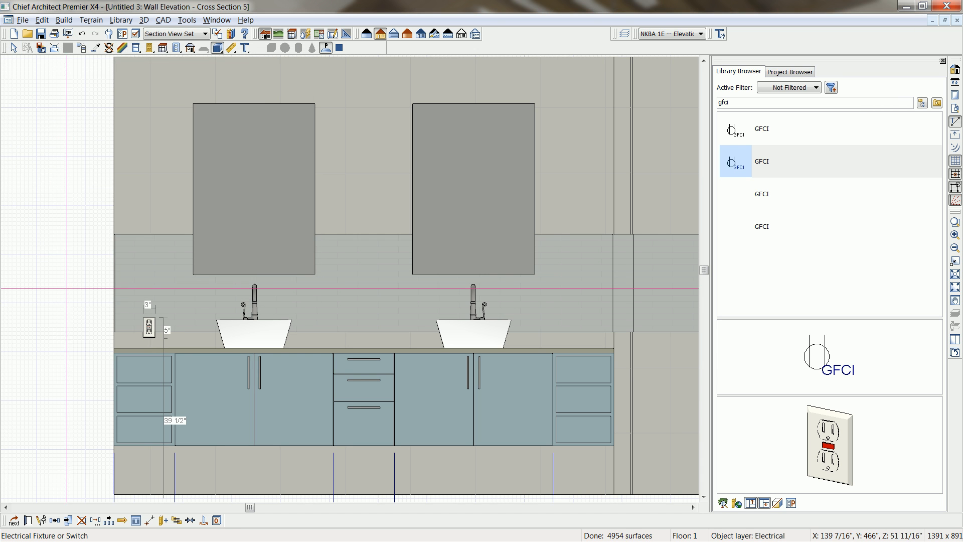
Center the outlet on the left 15" cabinet and multiple-copy it at 54" offsets over the middle and right drawer cabinets.
left_click(191, 520)
left_click(145, 401)
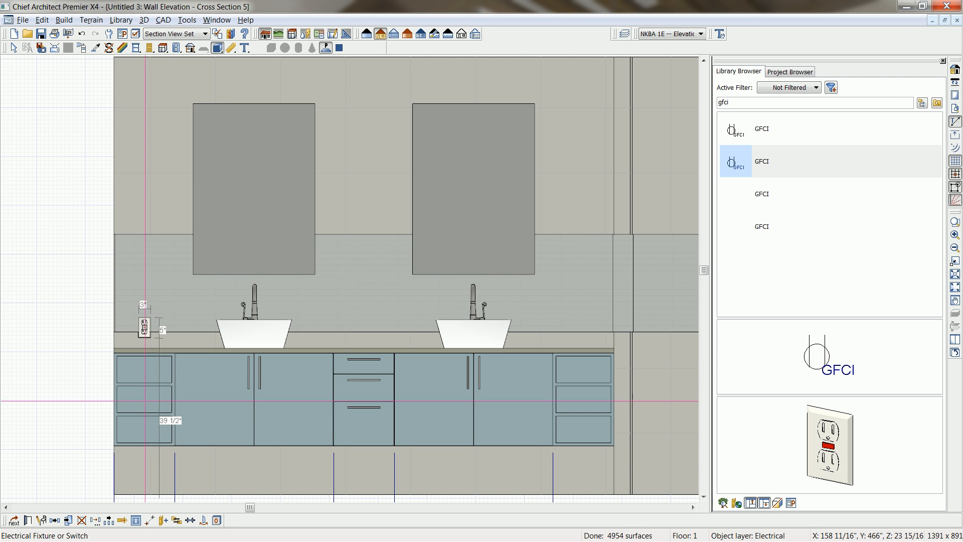
left_click(111, 522)
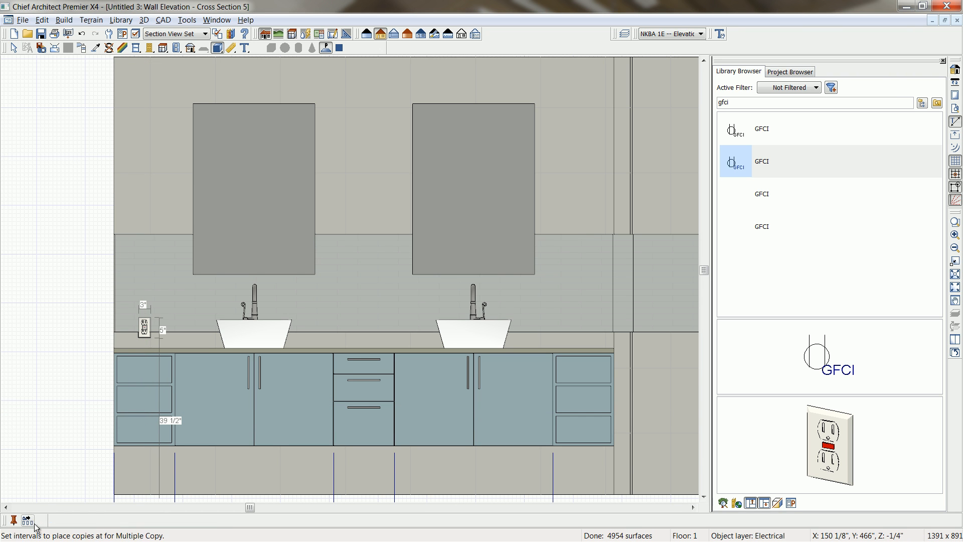
left_click(40, 520)
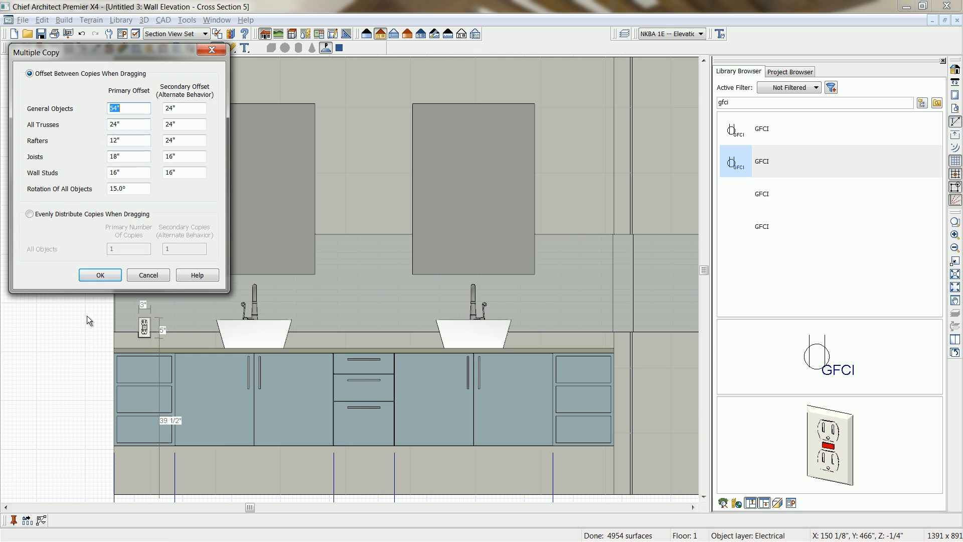
left_click(100, 275)
left_click_drag(145, 327, 601, 332)
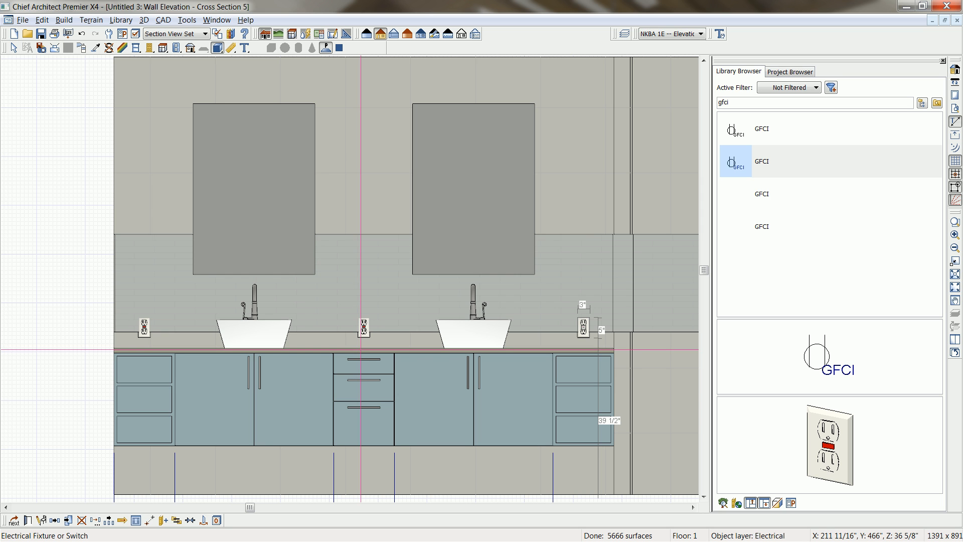
Place the "Light, Lysestage Sconce" from the ~Bath-Sauna library folder on the wall directly above the left outlet.
middle_click_drag(364, 301, 355, 346)
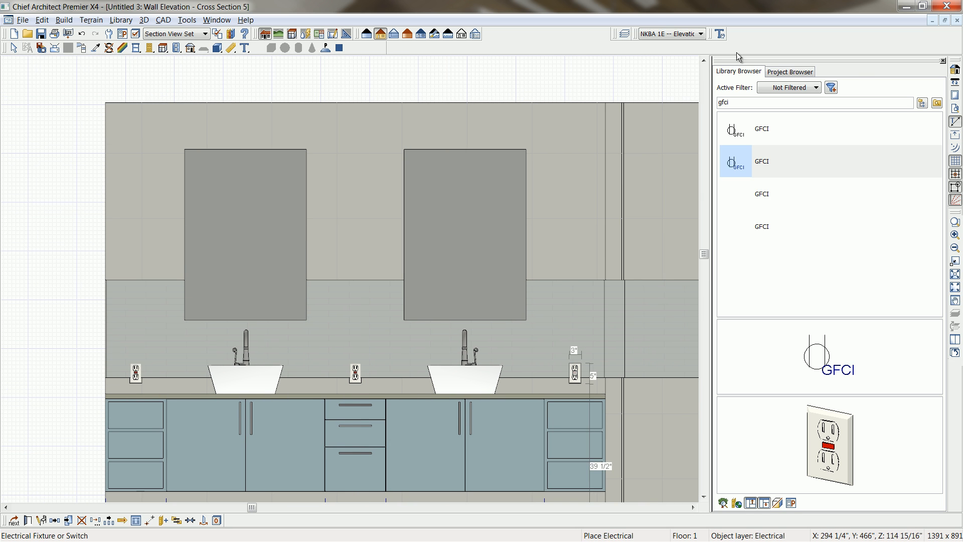
left_click(921, 103)
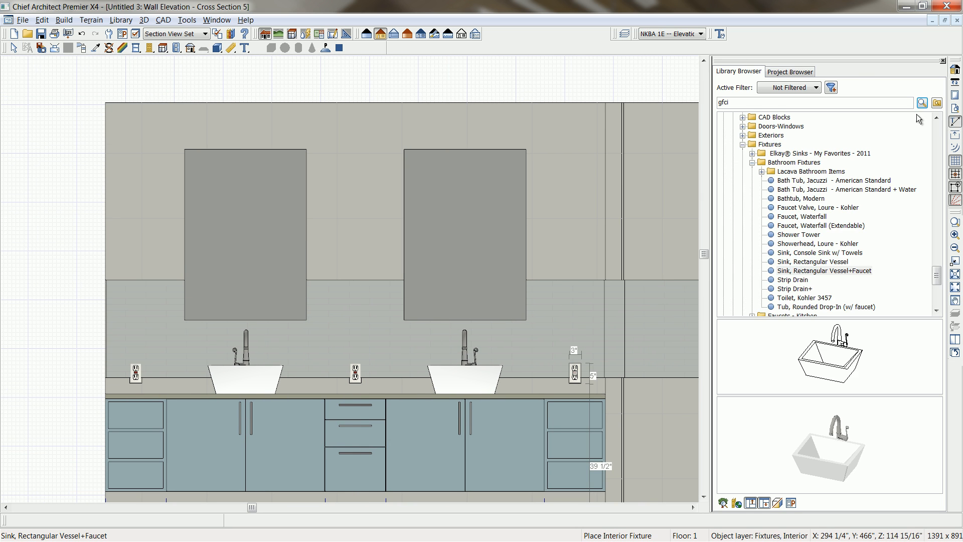
left_click(752, 162)
left_click(743, 144)
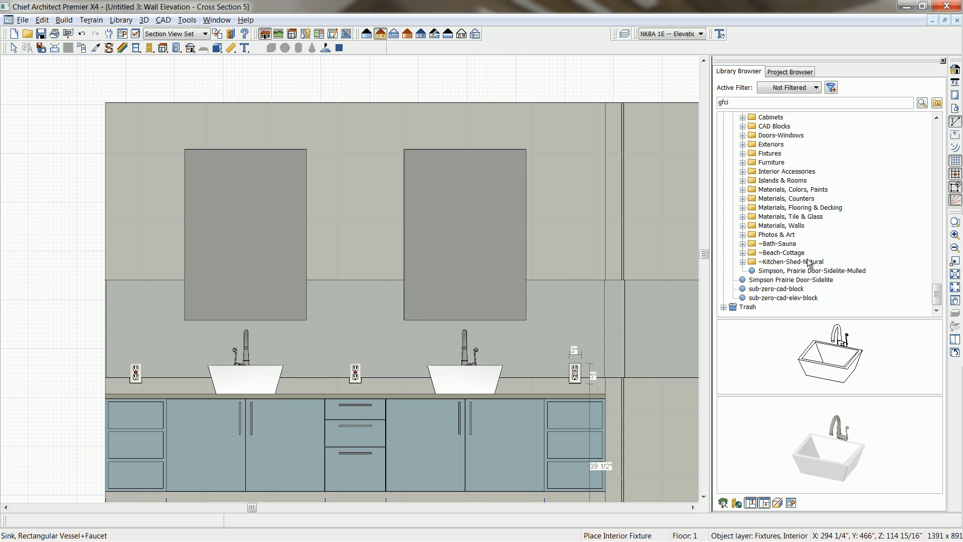
left_click(743, 244)
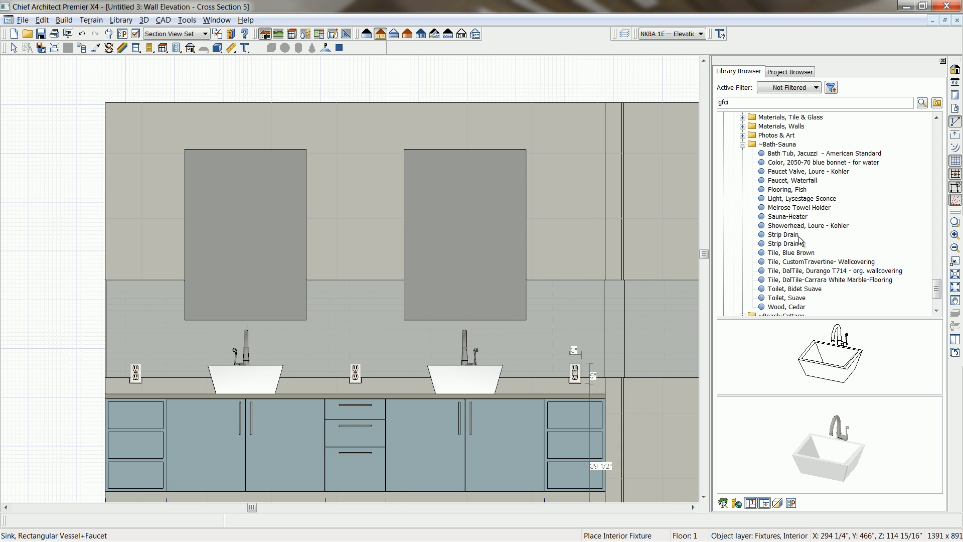
left_click(799, 199)
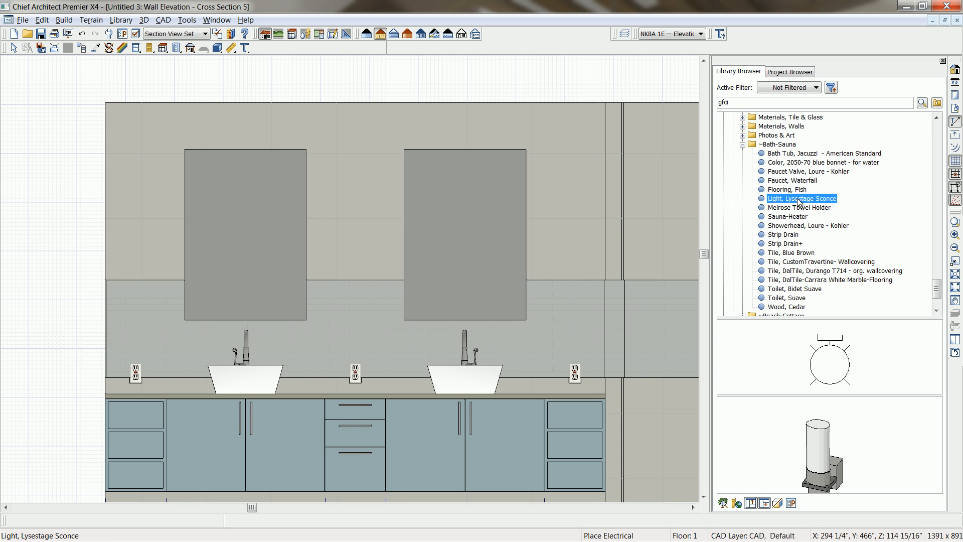
left_click(134, 231)
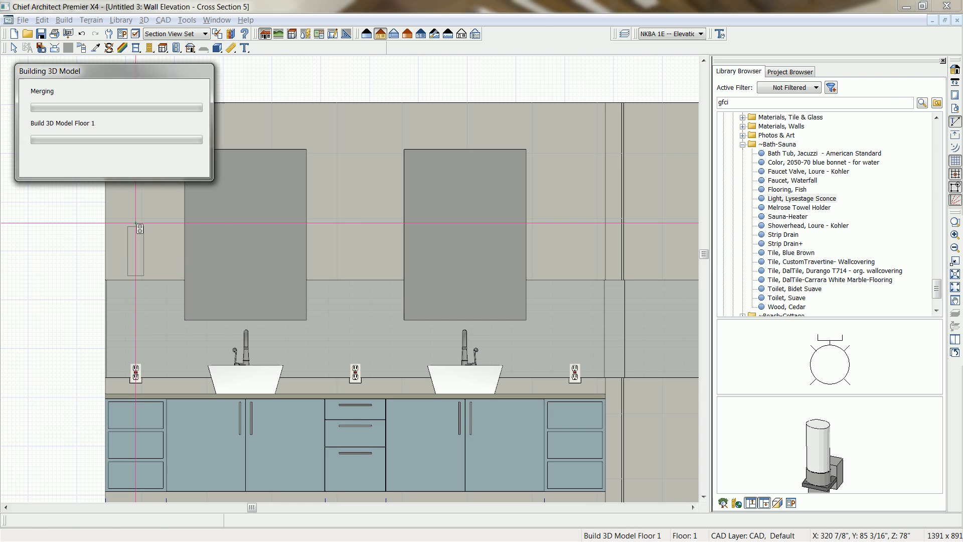
left_click(136, 236)
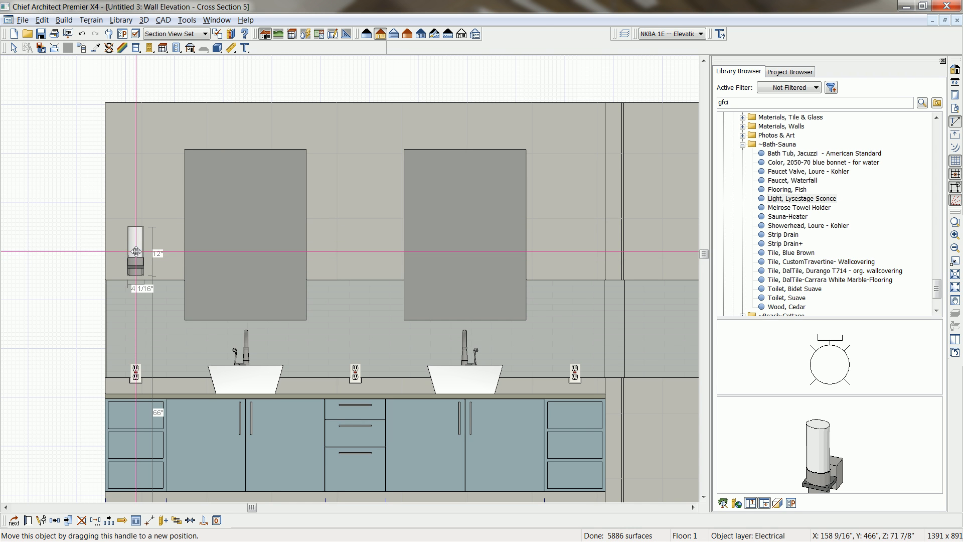
Raise the sconce to 70" above the floor and multiple-copy it above the middle and right outlets.
left_click_drag(136, 237, 136, 235)
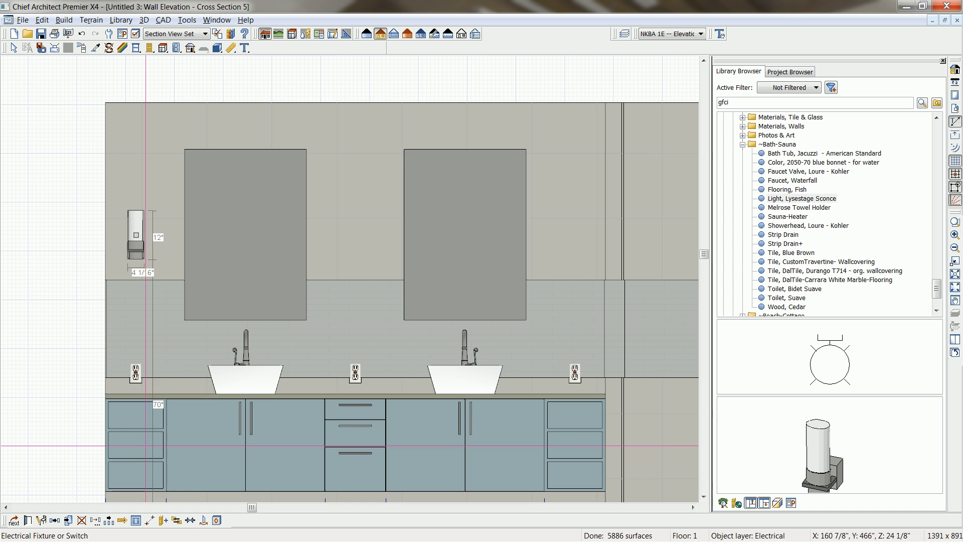
left_click(112, 522)
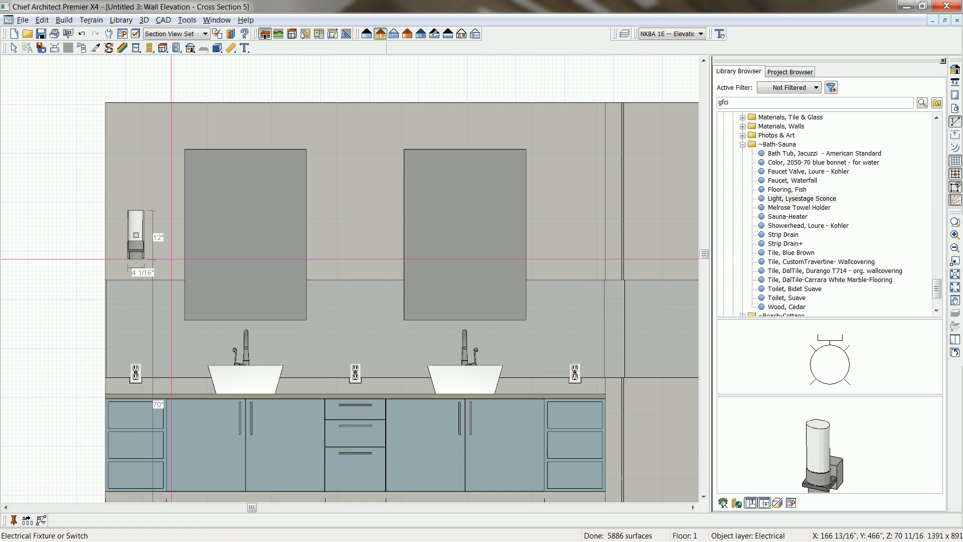
left_click_drag(135, 235, 636, 249)
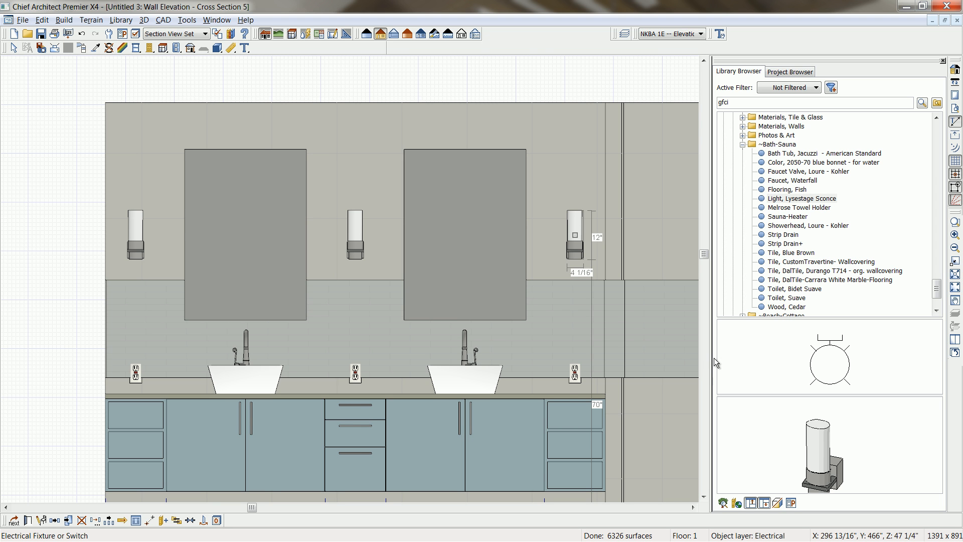
Activate the "NKBA 2 -- Appliances Centerlines" annotation set and draw a horizontal centerline dimension across both vessel sinks.
middle_click_drag(484, 411, 484, 384)
scroll(484, 384, "down", 1)
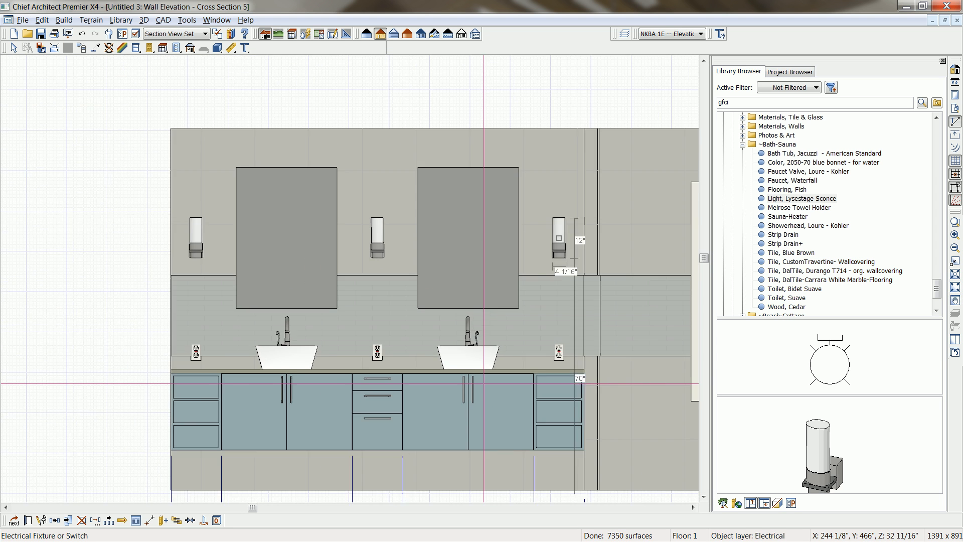
scroll(484, 384, "down", 1)
middle_click_drag(522, 419, 520, 387)
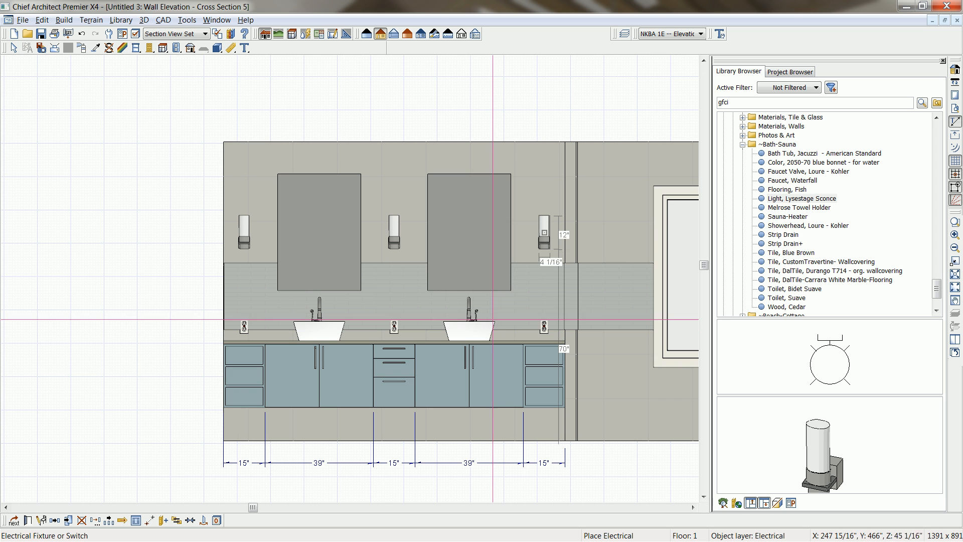
left_click(704, 33)
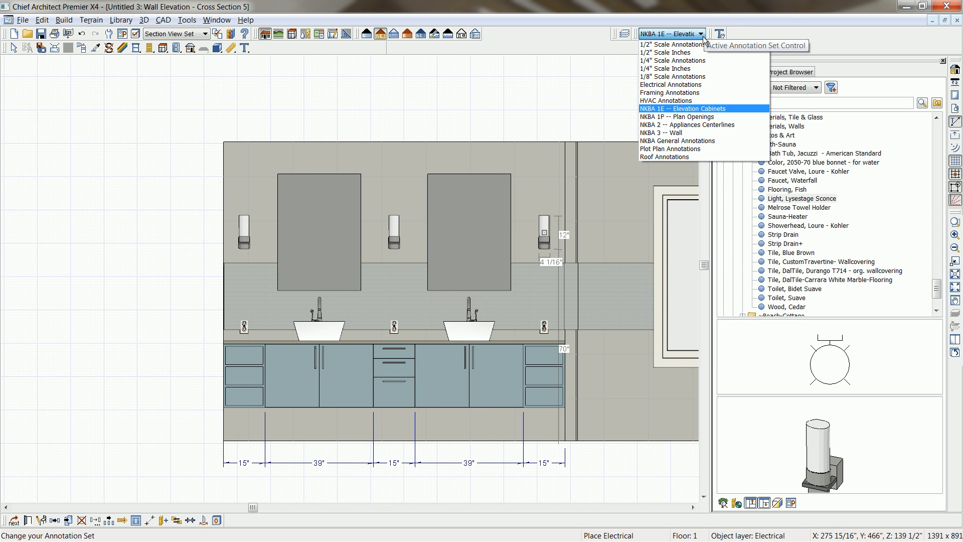
left_click(707, 124)
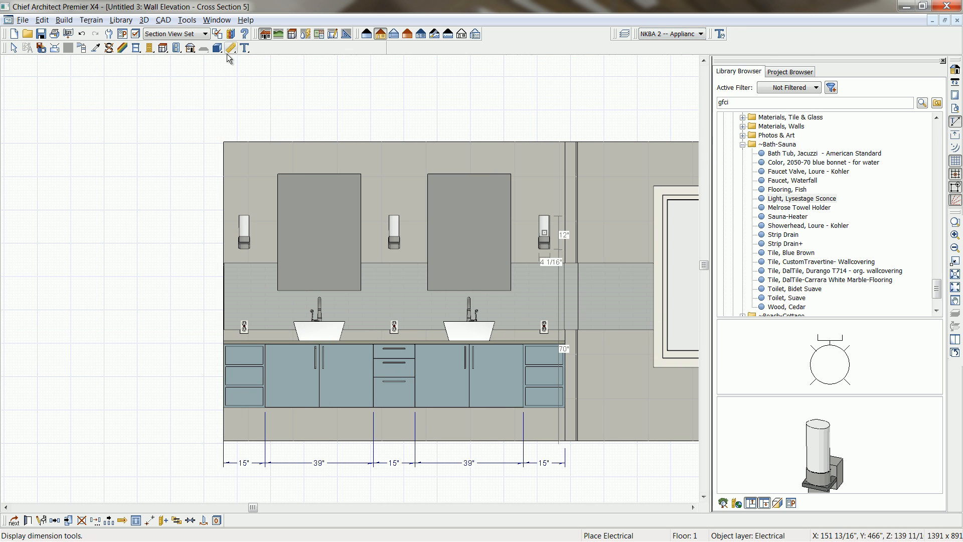
left_click(231, 48)
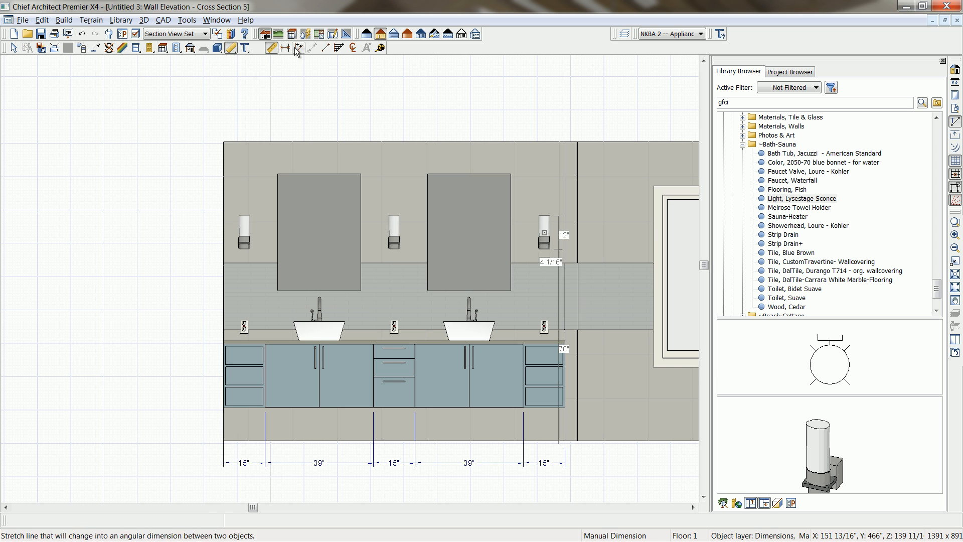
left_click(353, 48)
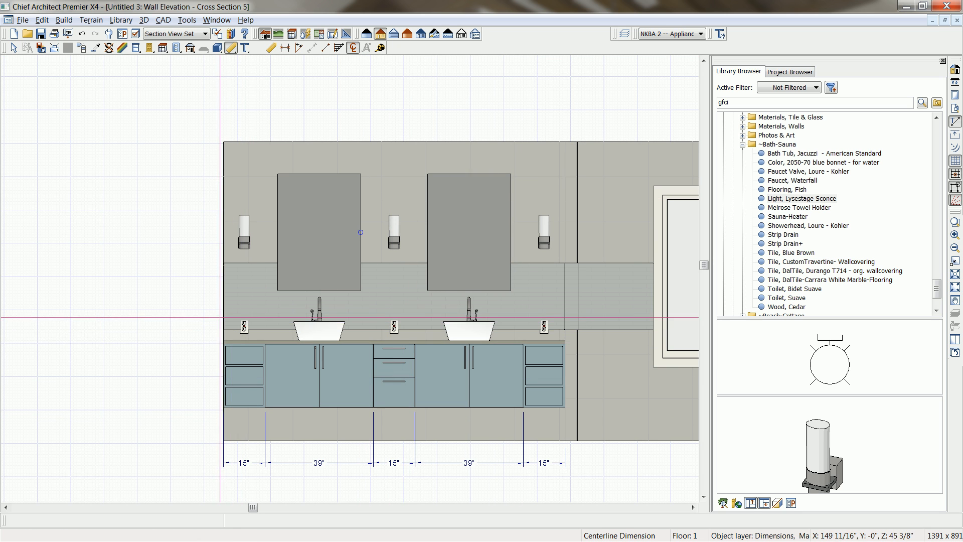
left_click_drag(218, 327, 575, 331)
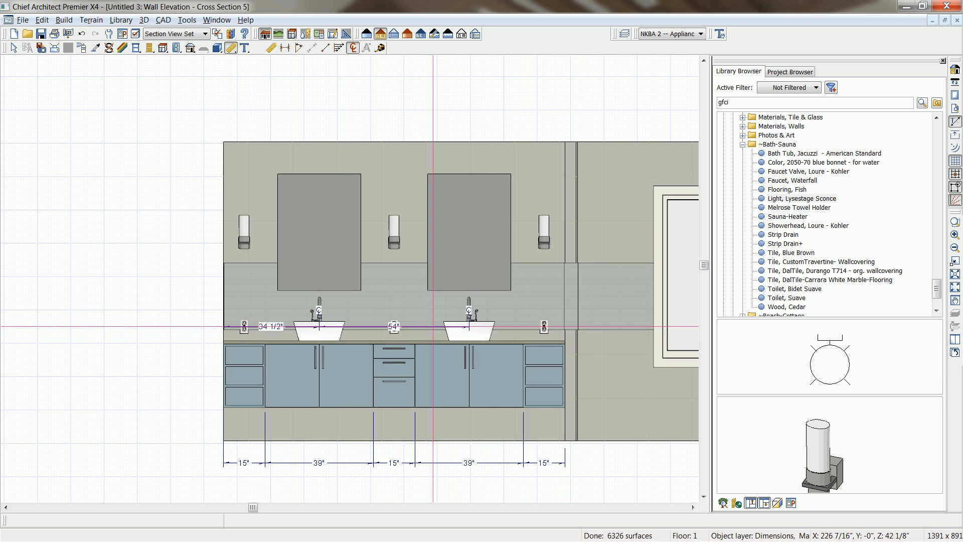
Move the sink centerline dimension below the cabinet dimensions and extend it to the vanity's right end.
left_click_drag(429, 335, 421, 482)
middle_click_drag(472, 443, 461, 296)
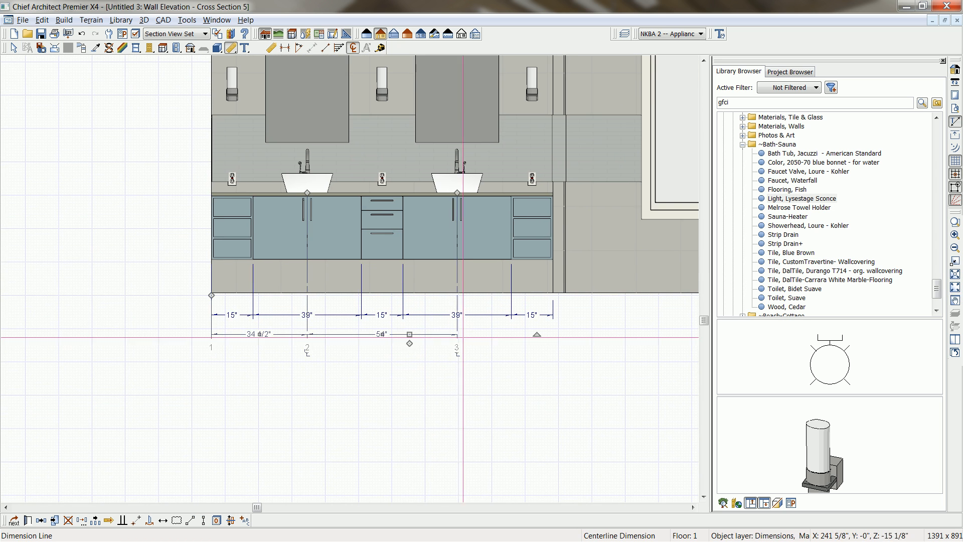
left_click_drag(525, 319, 549, 285)
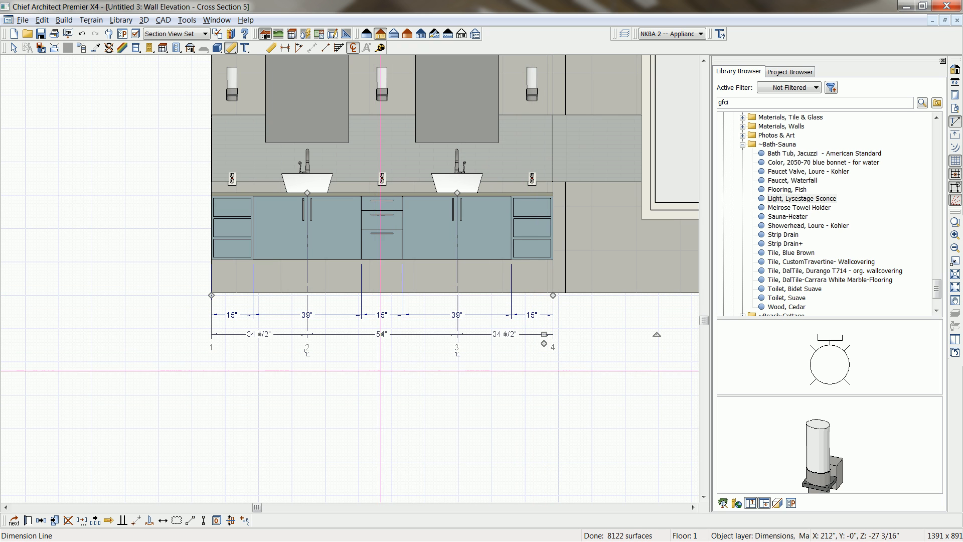
Have the manual dimension defaults for appliance centerlines locate electrical objects, and accept the settings.
middle_click_drag(411, 367, 397, 468)
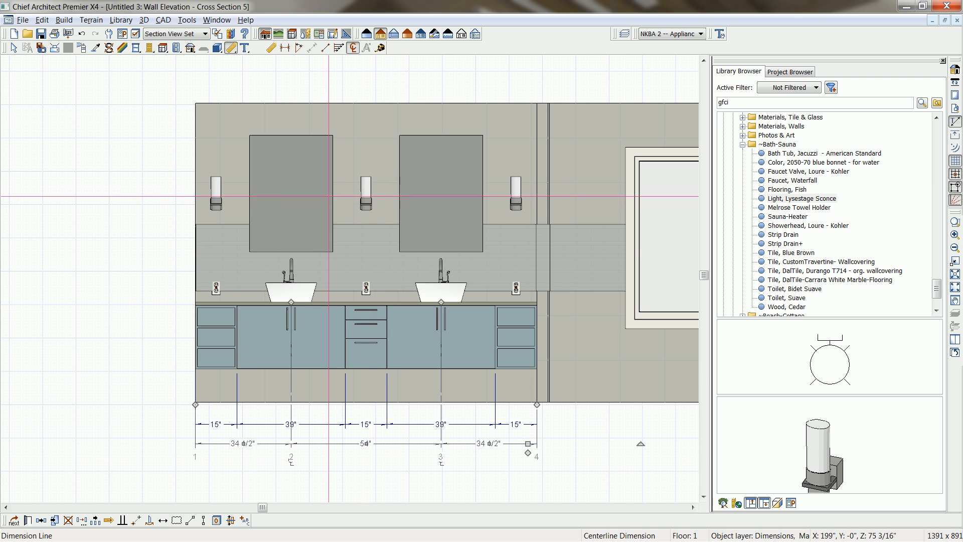
double_click(234, 52)
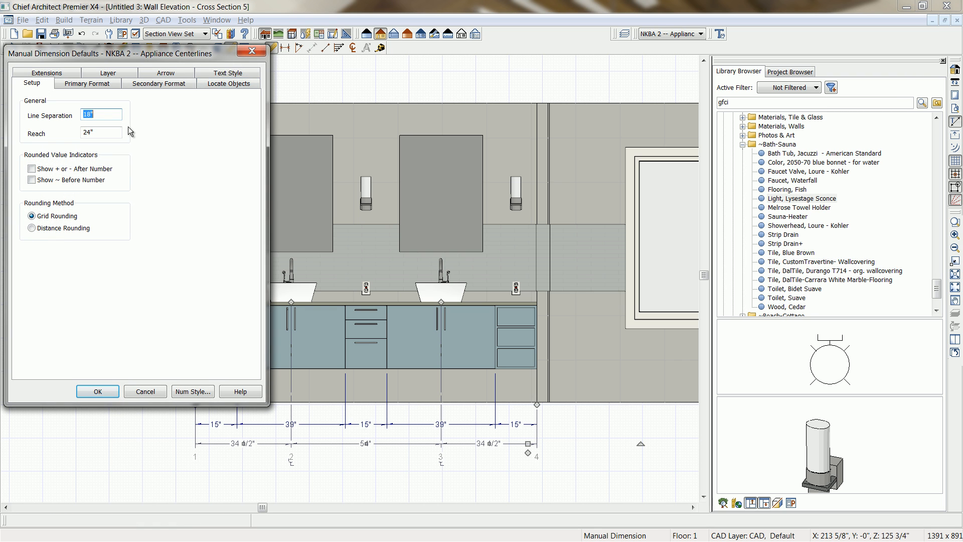
left_click(218, 84)
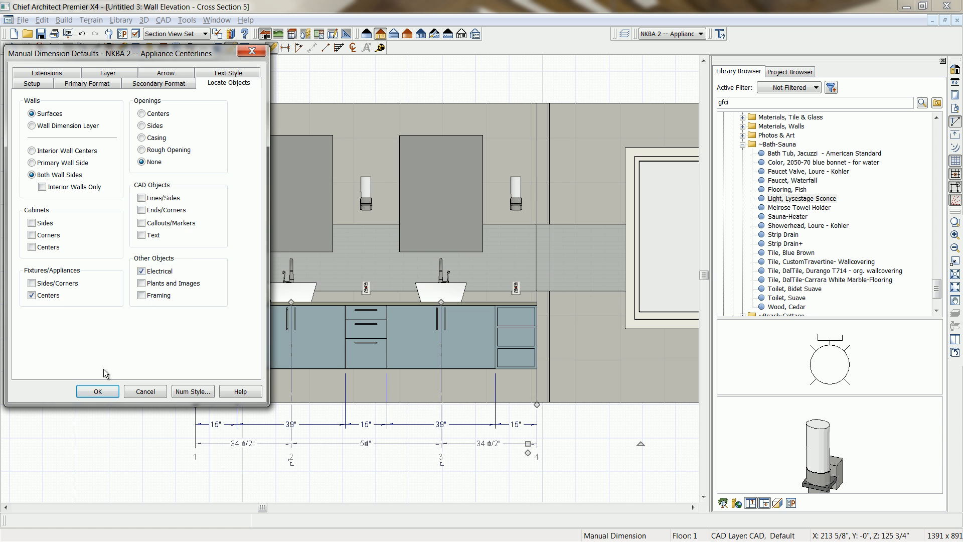
left_click(97, 392)
Create a centerline dimension string above the wall, locating the three sconces, both sinks and the vanity wall's ends.
left_click(353, 48)
left_click_drag(382, 188, 498, 82)
left_click(500, 196)
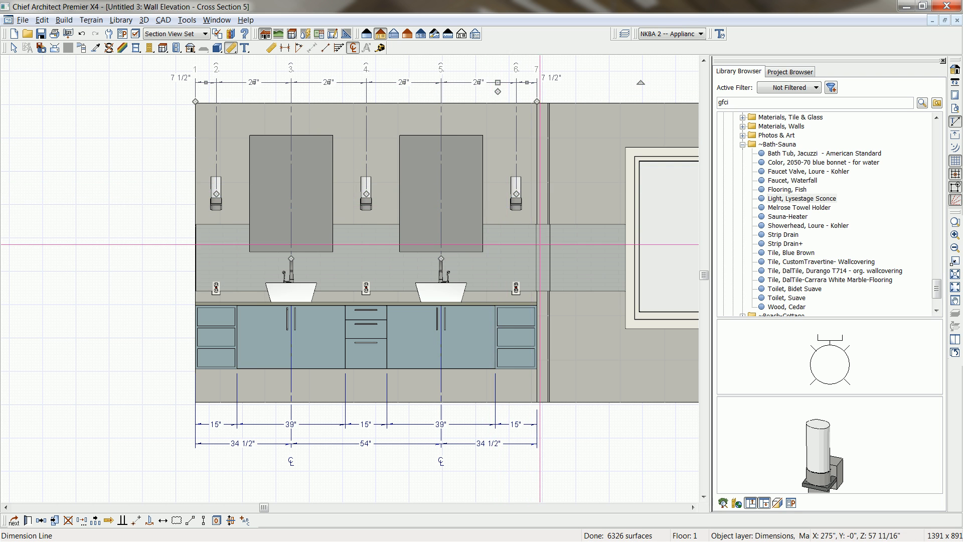
key("Escape")
Activate the "NKBA General Annotations" set and draw a dimension string across the mirrors and sconces, placed above the centerline dimensions.
middle_click_drag(320, 243, 337, 340)
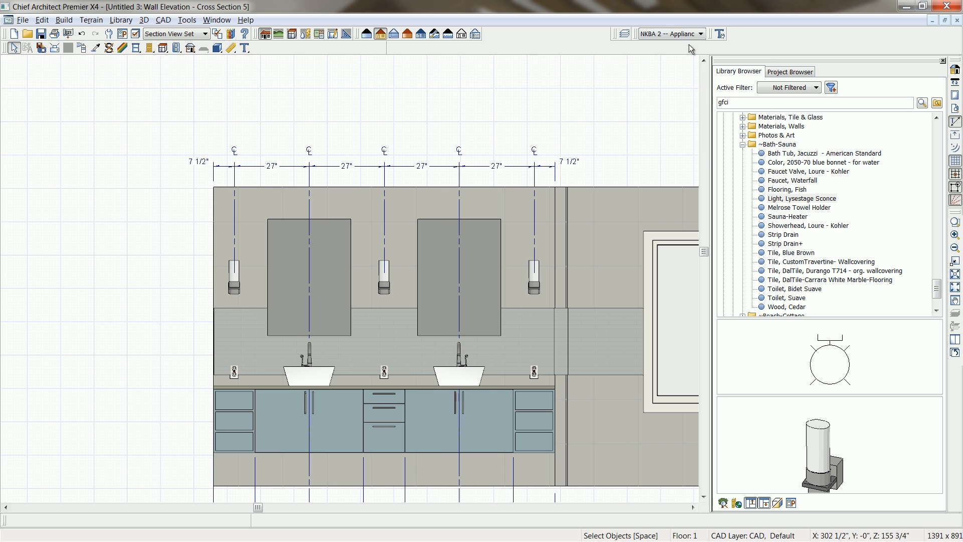
left_click(701, 34)
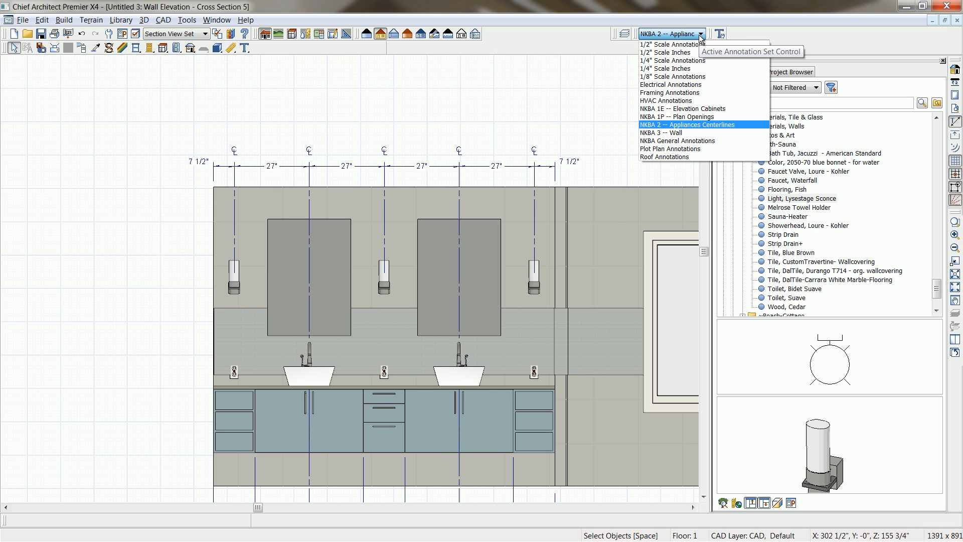
left_click(667, 148)
left_click(231, 48)
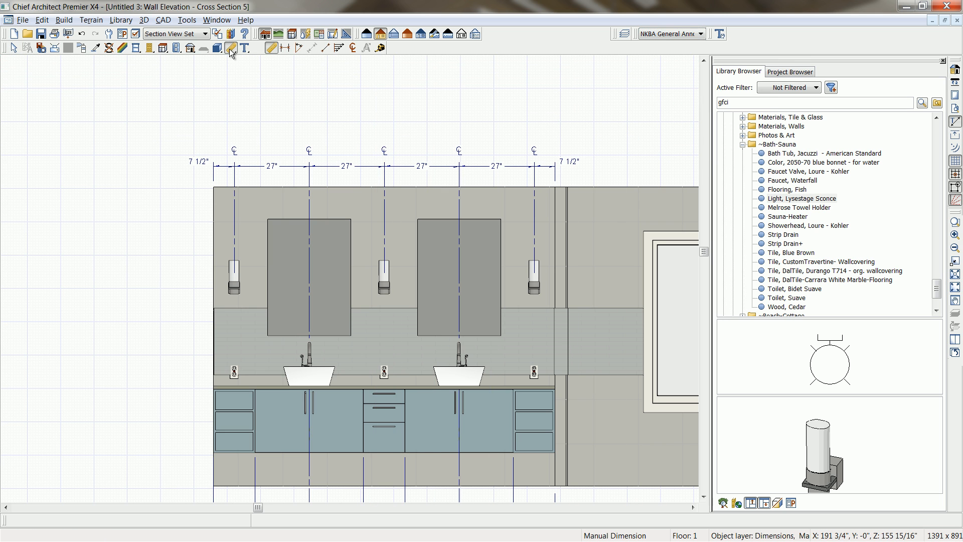
left_click_drag(207, 228, 503, 133)
left_click(507, 228)
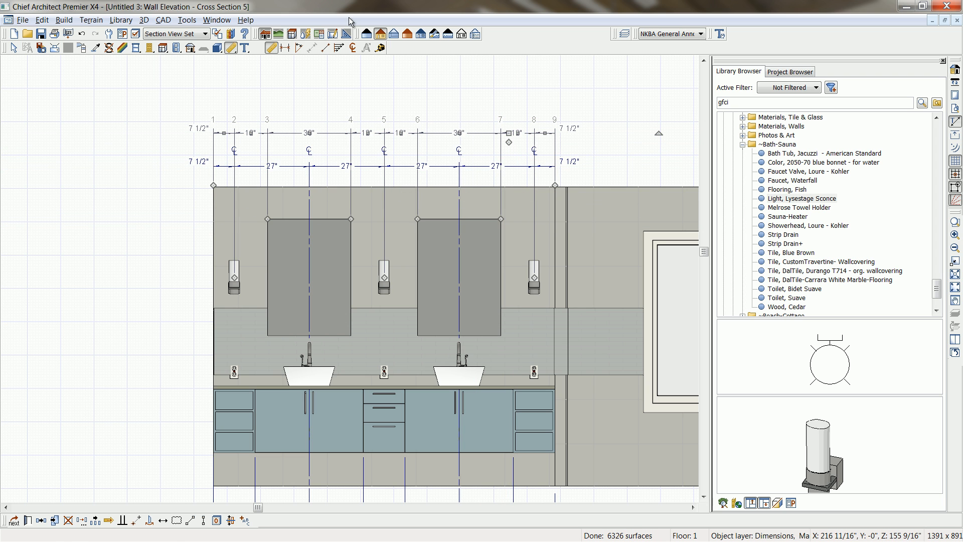
Activate the "NKBA 3 -- Wall" annotation set and draw a dimension string locating all the walls, placed above the mirror dimensions.
left_click(271, 49)
middle_click_drag(448, 178, 301, 181)
scroll(308, 175, "down", 2)
scroll(308, 175, "down", 1)
middle_click_drag(500, 213, 435, 234)
scroll(434, 235, "down", 2)
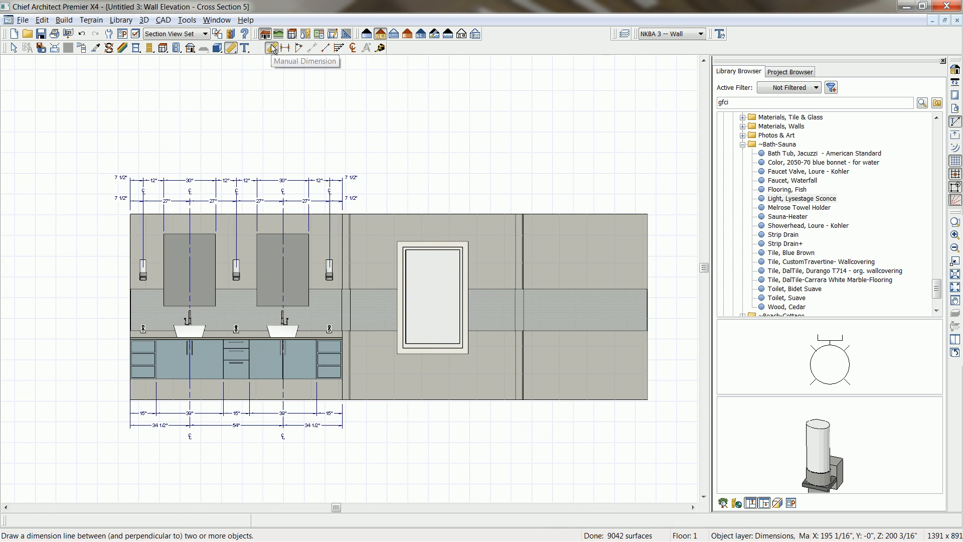
left_click_drag(161, 225, 604, 162)
left_click(606, 226)
key("space")
Activate the "NKBA 1E -- Elevation Cabinets" set and draw a vertical dimension string through the vanity, placed outside the wall's end.
middle_click_drag(215, 206, 318, 213)
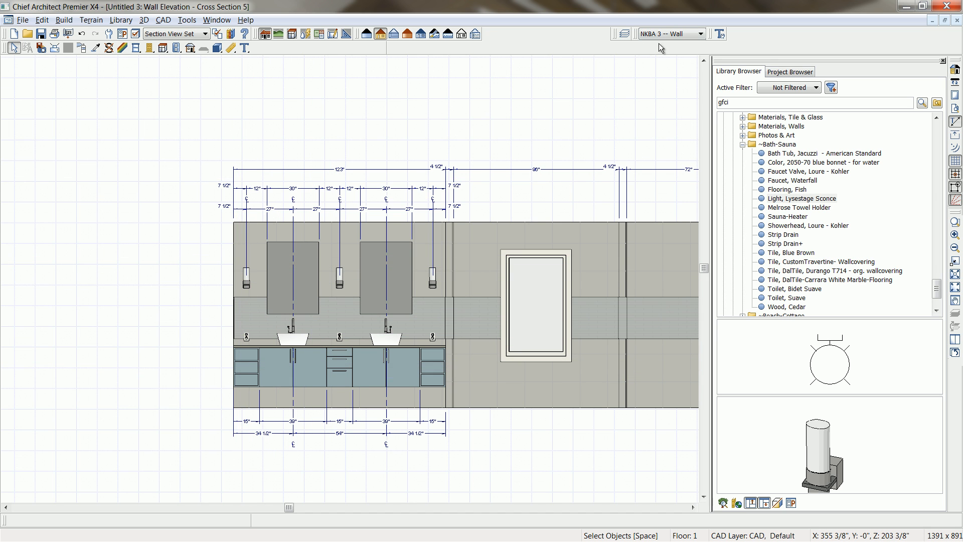
left_click(701, 34)
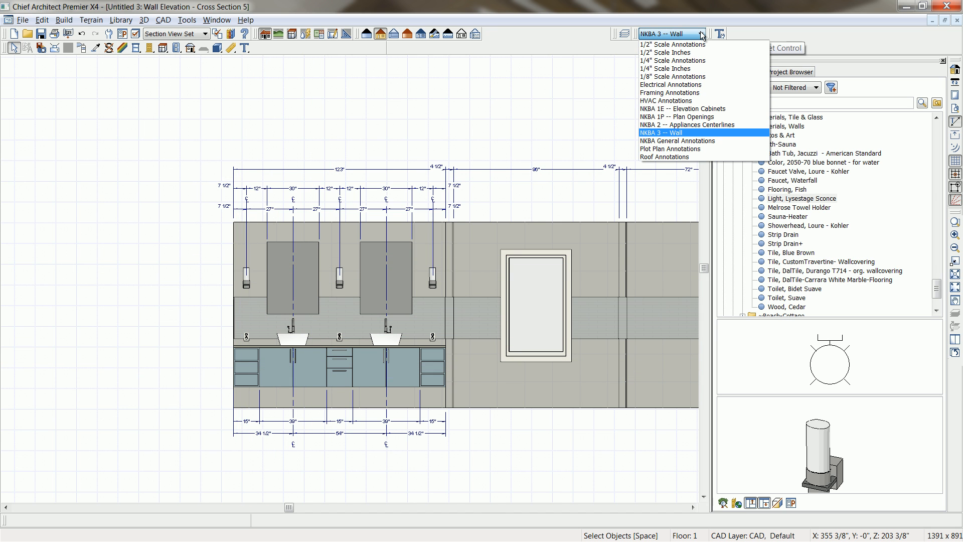
left_click(702, 110)
middle_click_drag(230, 334, 240, 274)
left_click(231, 47)
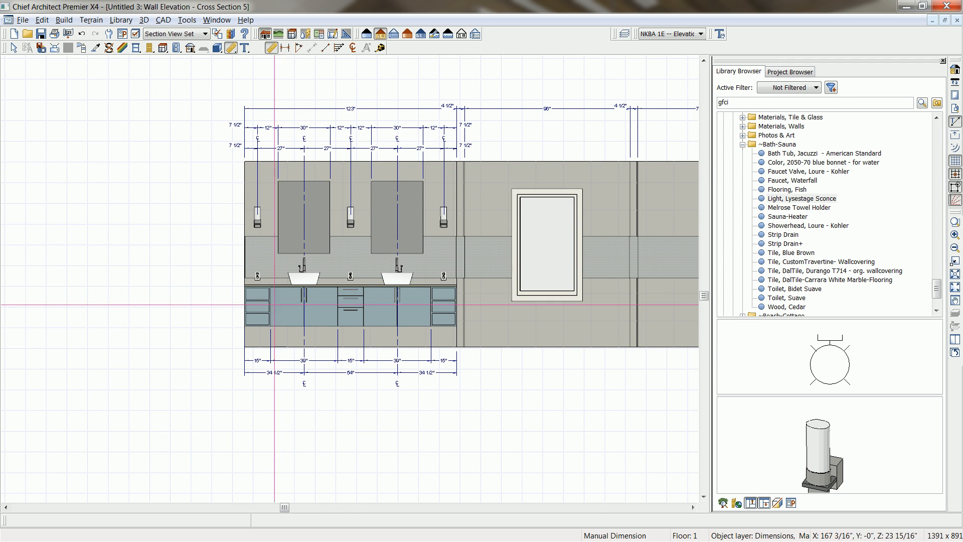
left_click_drag(253, 348, 253, 156)
left_click(252, 233)
left_click_drag(251, 233, 224, 239)
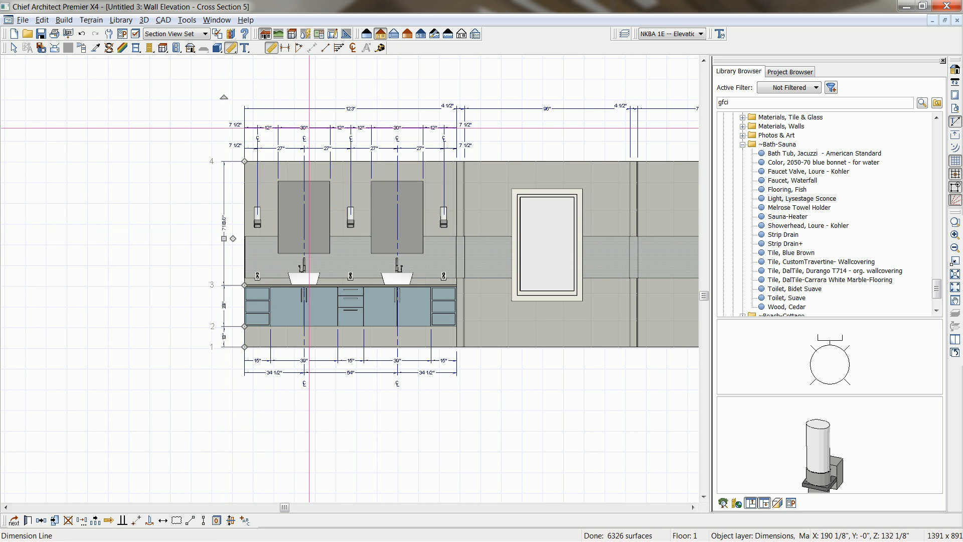
Add an end-to-end vertical dimension for the full wall height and place it outside the cabinet height dimensions.
left_click(285, 49)
left_click_drag(273, 161, 271, 346)
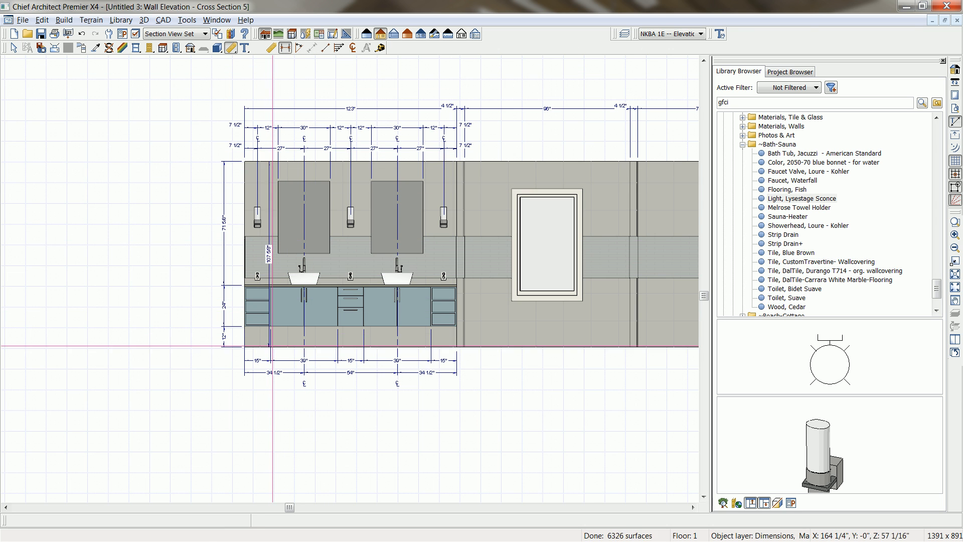
left_click(269, 226)
left_click_drag(269, 226, 200, 227)
scroll(218, 287, "up", 3)
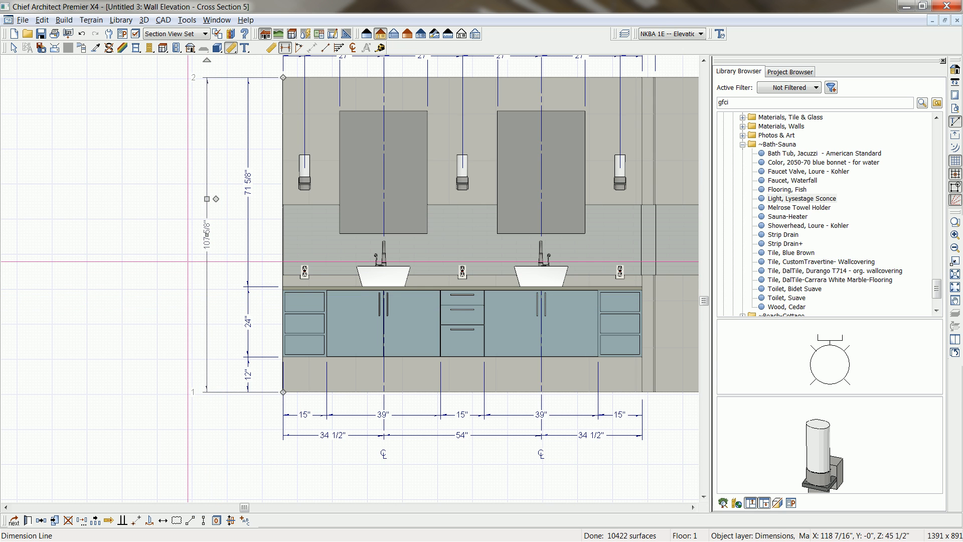
key("Escape")
middle_click_drag(203, 284, 204, 308)
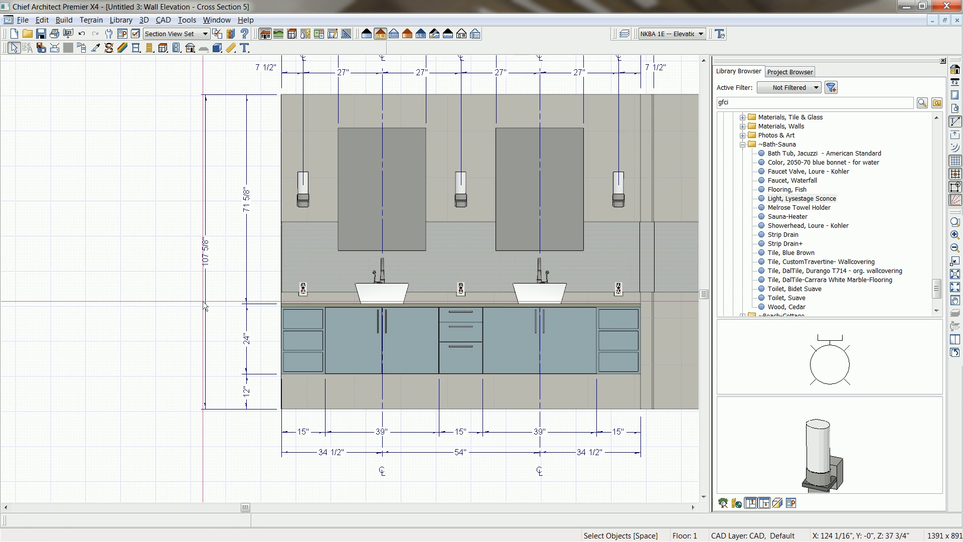
With the "NKBA 3 -- Wall" annotation set, add an end-to-end dimension of the full elevation width above the wall dimensions.
scroll(202, 301, "down", 1)
middle_click_drag(319, 307, 272, 380)
scroll(273, 380, "down", 1)
middle_click_drag(510, 375, 297, 348)
scroll(456, 345, "down", 1)
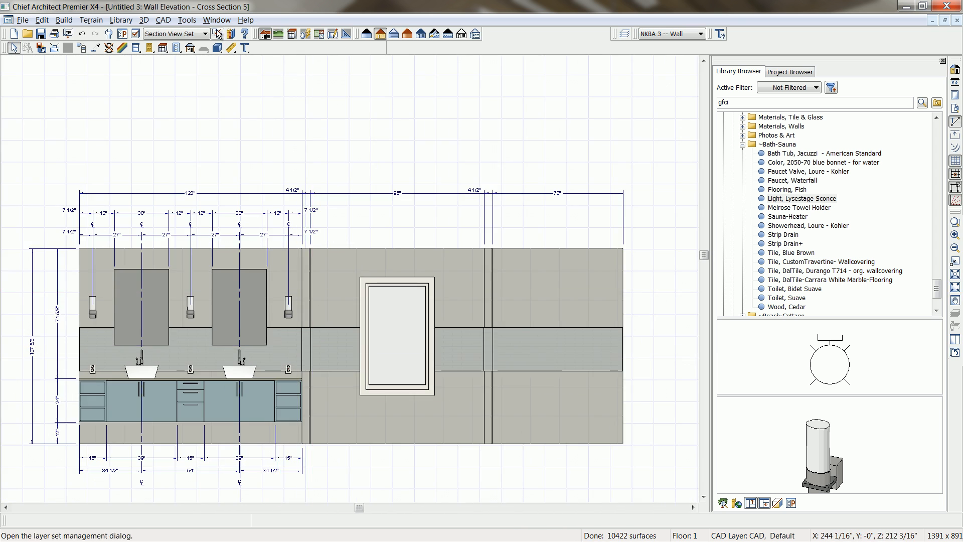
left_click(231, 48)
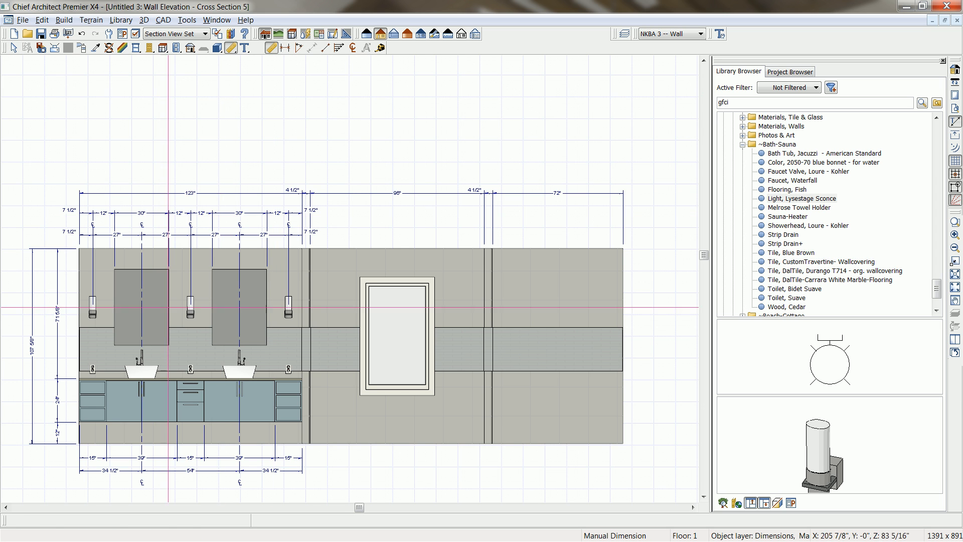
left_click_drag(283, 255, 576, 179)
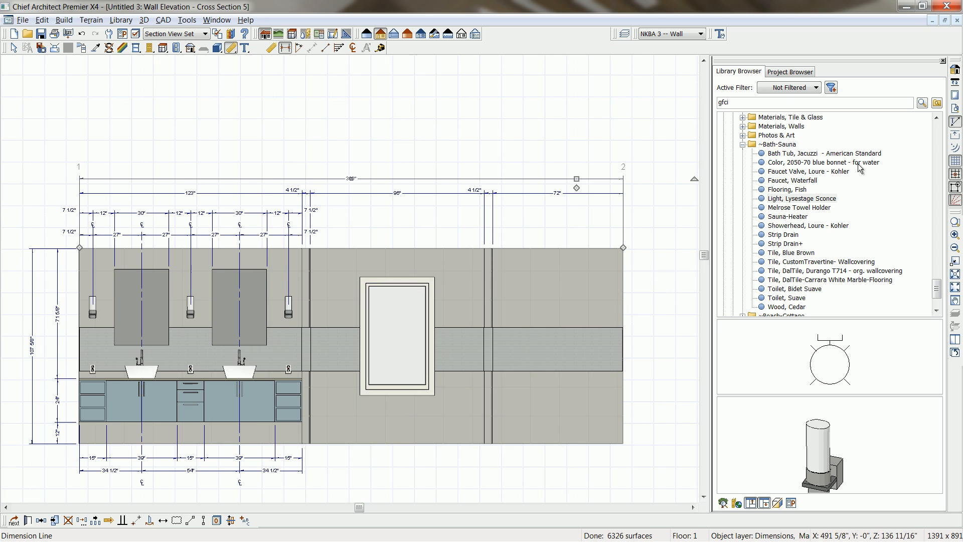
Place the American Standard Jacuzzi bath tub on the floor below the window and center it between the partition walls.
left_click(860, 154)
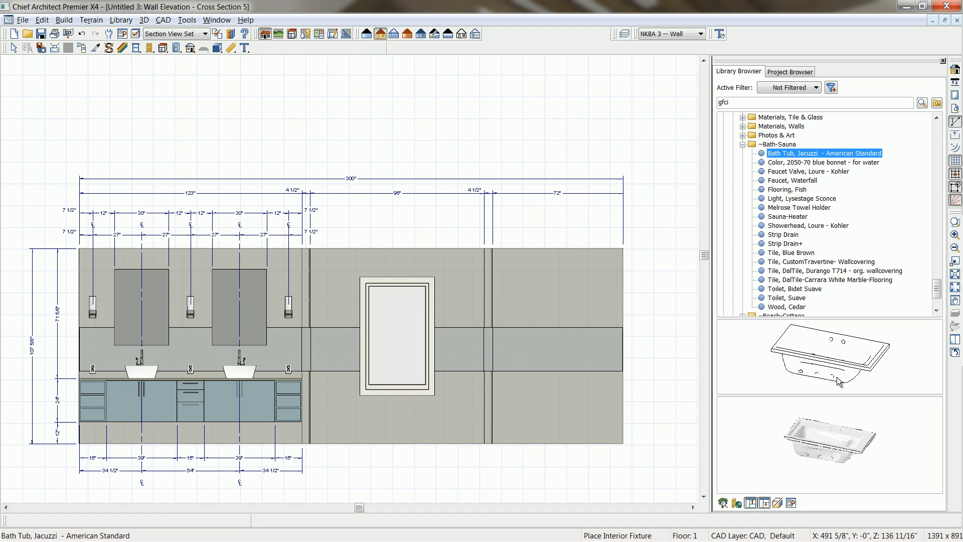
left_click(844, 368)
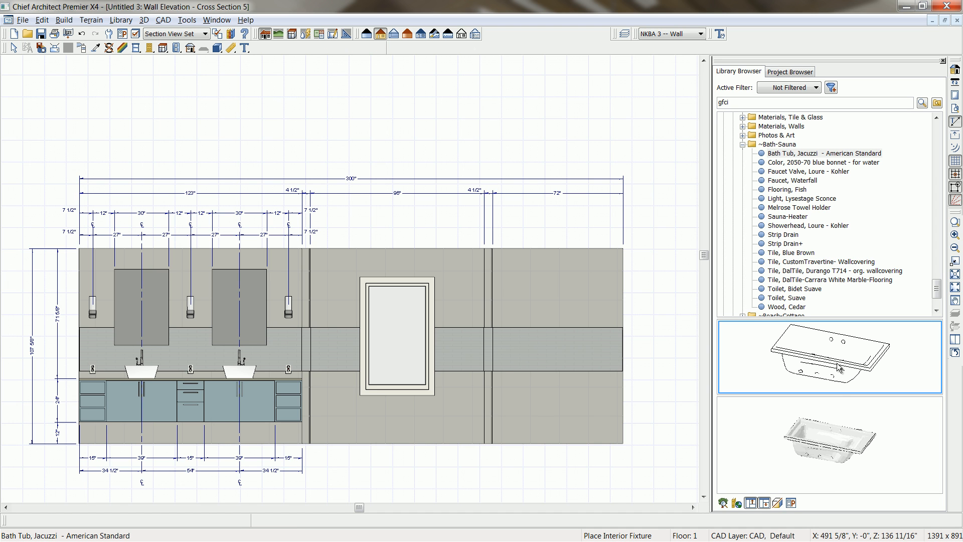
left_click(412, 437)
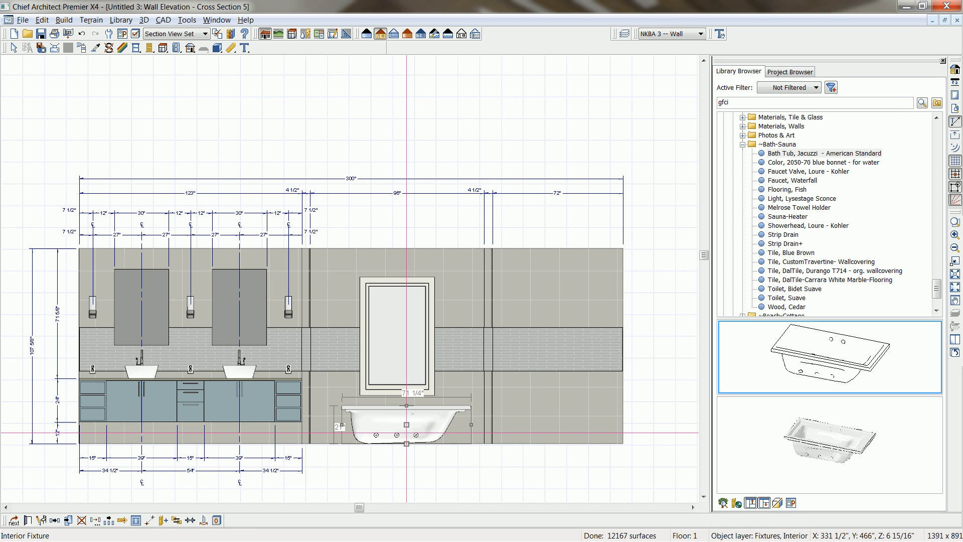
left_click(191, 521)
left_click(394, 383)
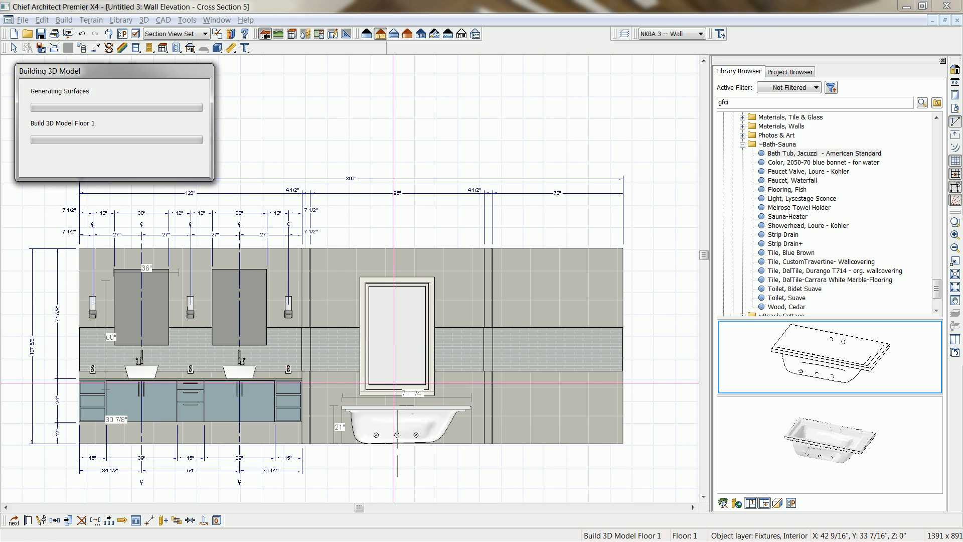
Close the library browser, then close the wall elevation and save it to return to the floor plan.
left_click(943, 61)
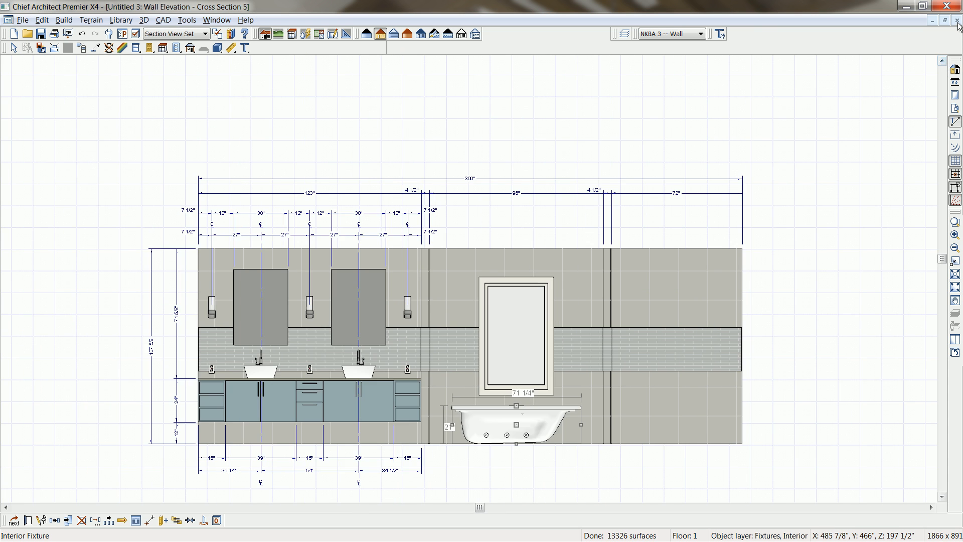
left_click(957, 20)
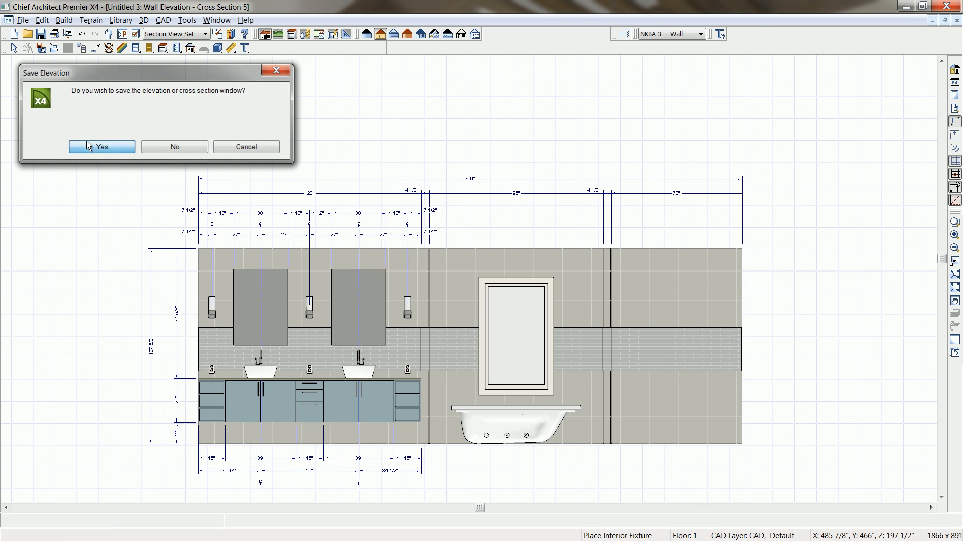
left_click(87, 146)
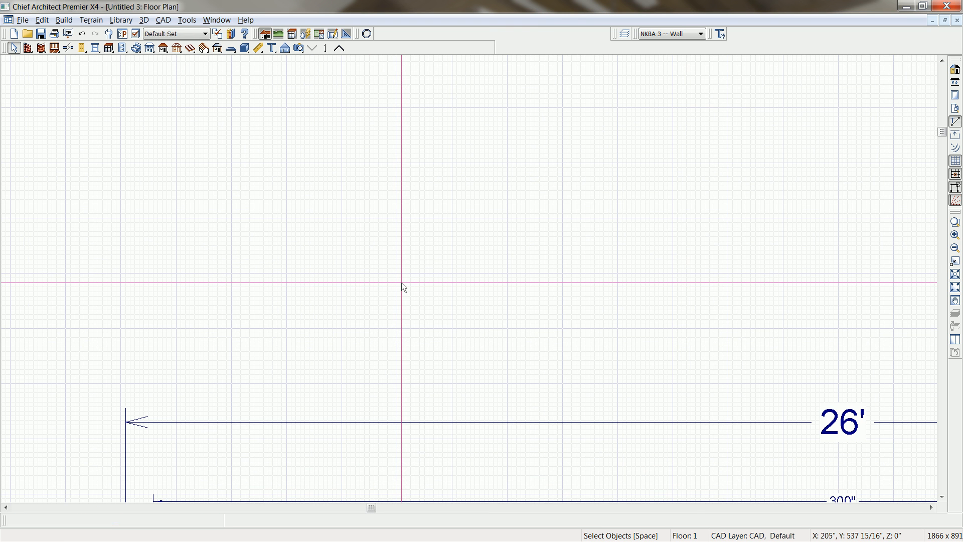
Move the bath tub away from the window wall in the floor plan and set the gap behind it to 6 inches.
scroll(499, 221, "up", 2)
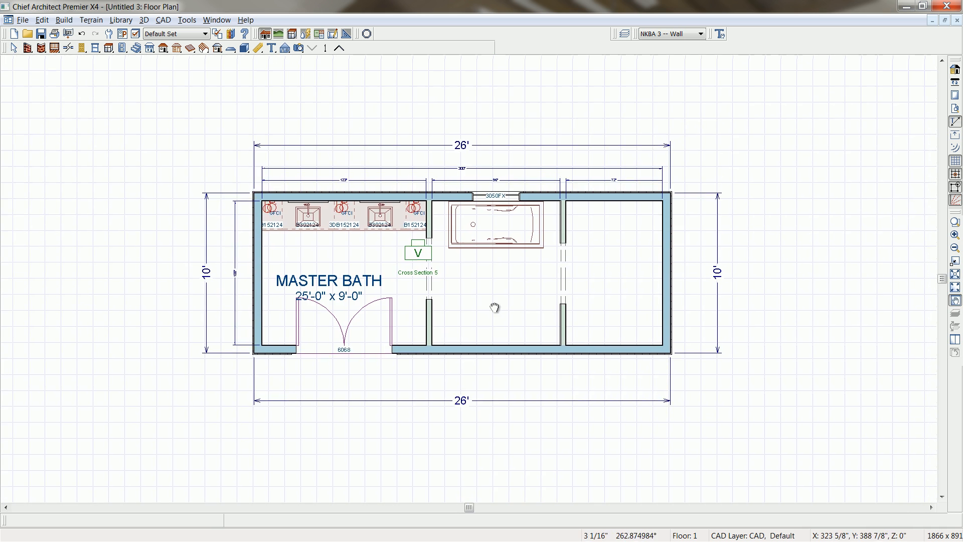
scroll(503, 199, "up", 2)
scroll(516, 350, "up", 1)
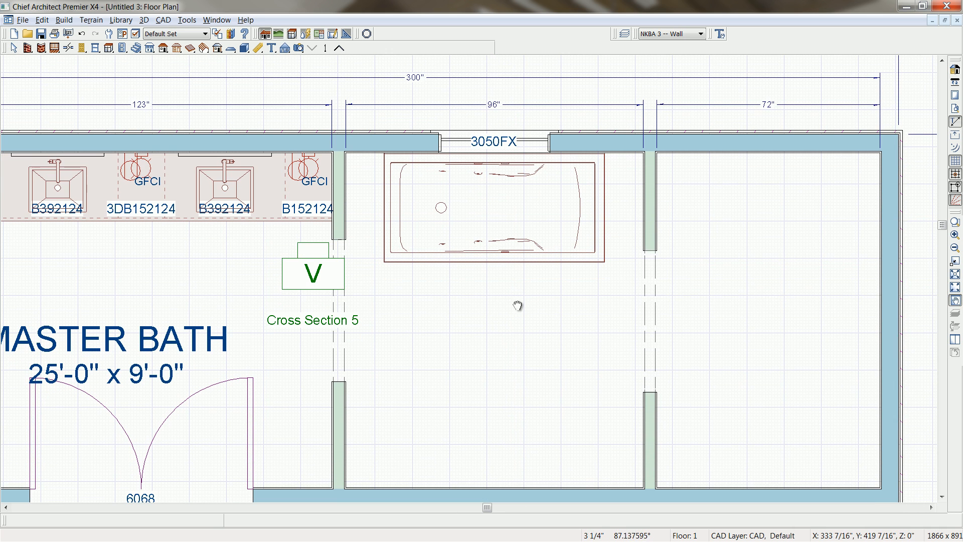
left_click(508, 231)
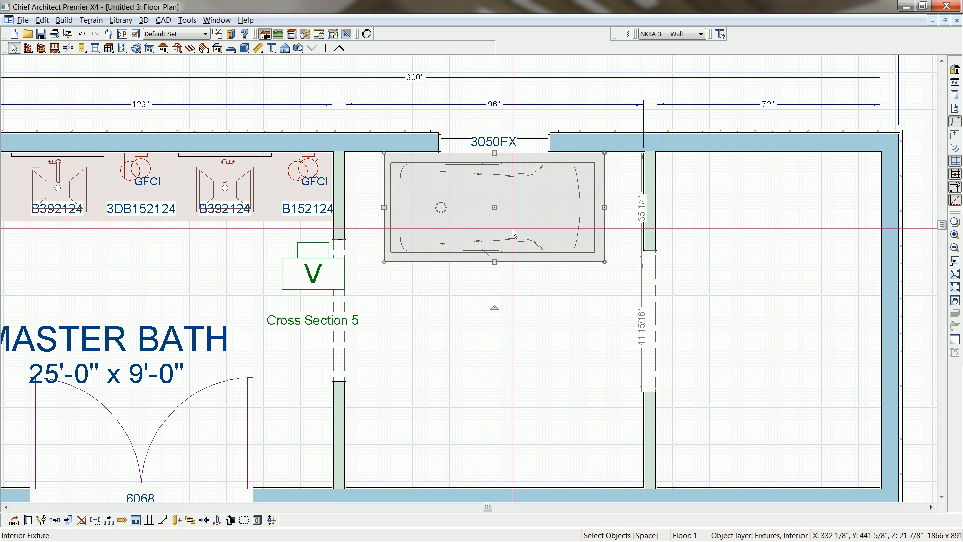
left_click_drag(494, 207, 494, 237)
left_click(640, 171)
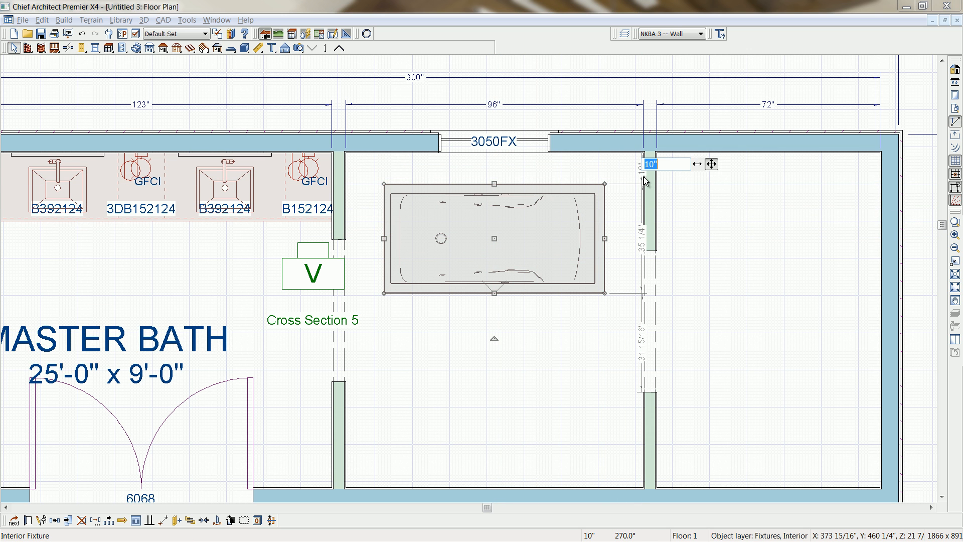
type("6")
key("Return")
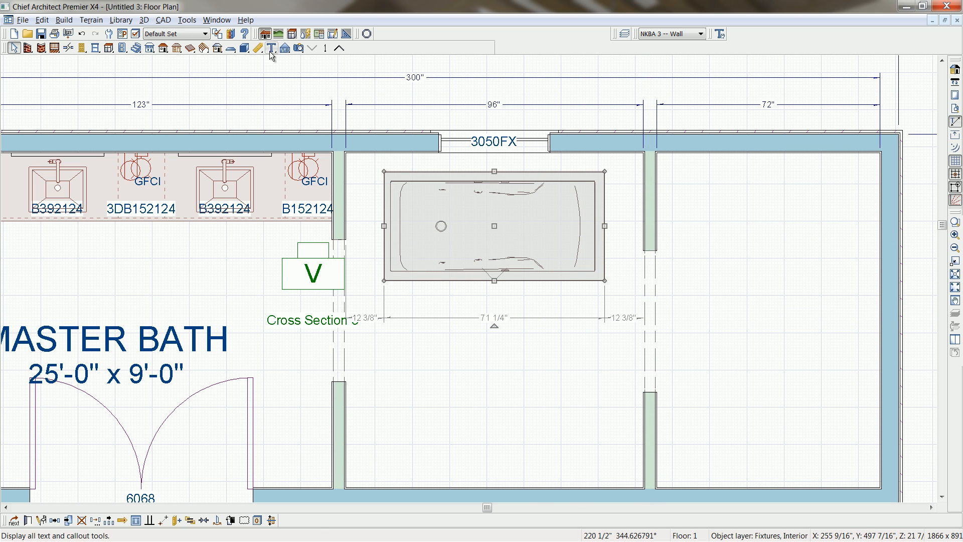
Draw a rectangular polyline solid around the tub from partition to partition against the window wall, and set its depth to 50 inches.
left_click(244, 49)
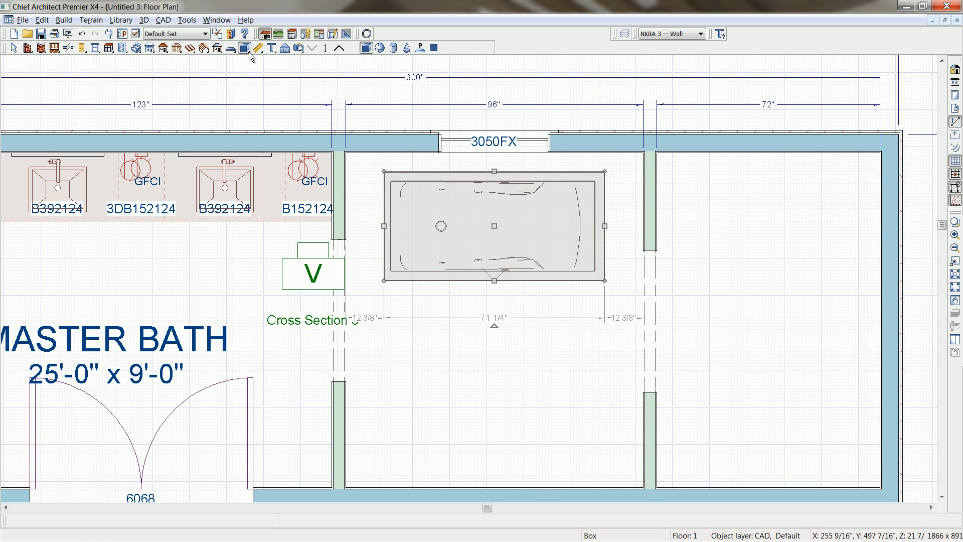
left_click(421, 47)
left_click_drag(345, 152, 643, 321)
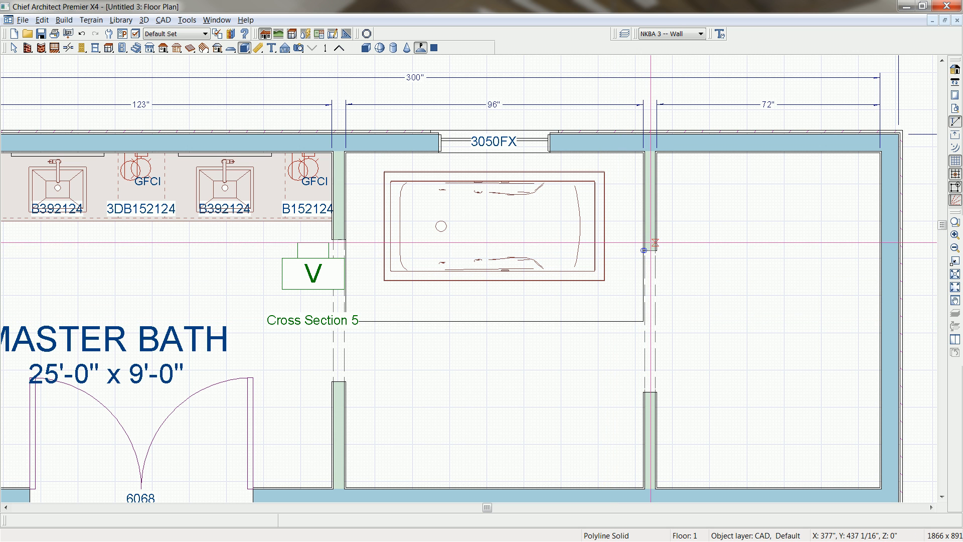
left_click(617, 324)
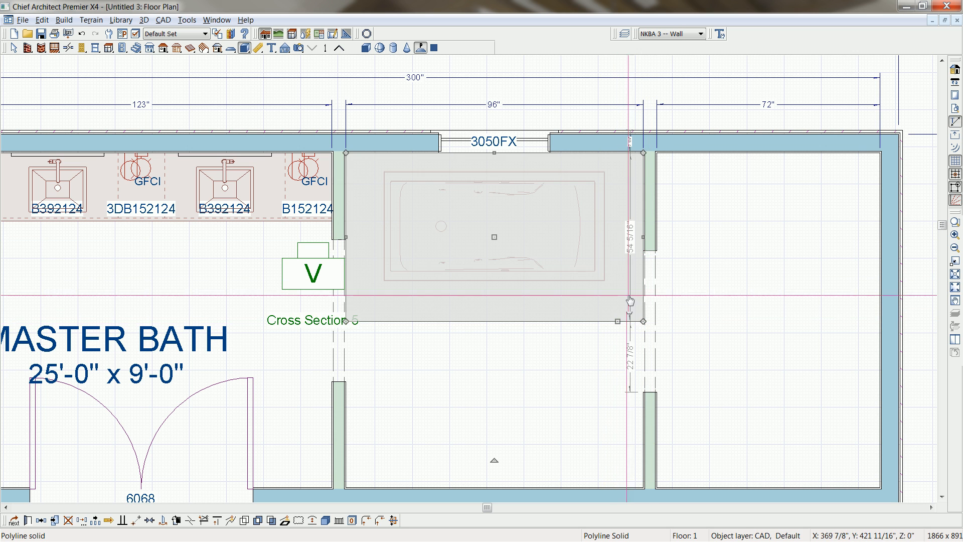
left_click(632, 245)
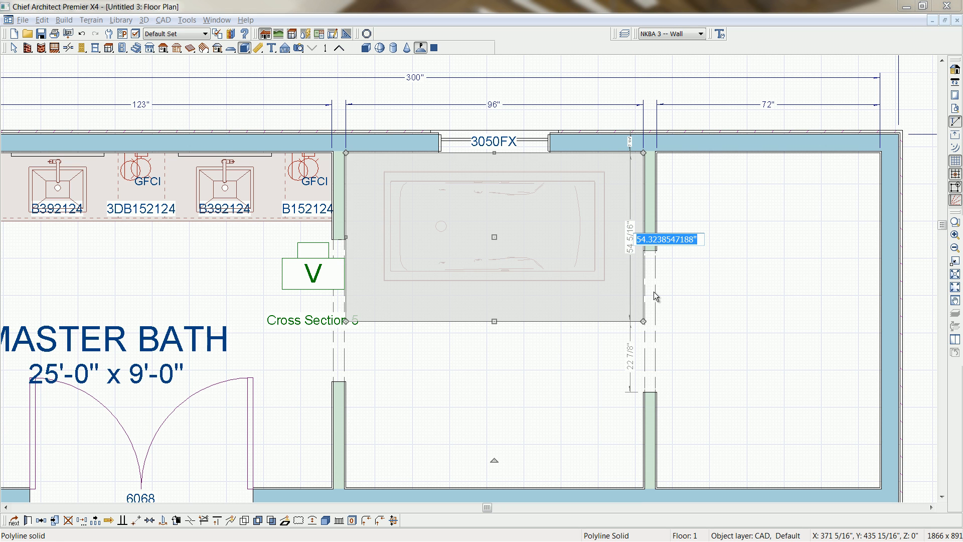
type("50")
key("Return")
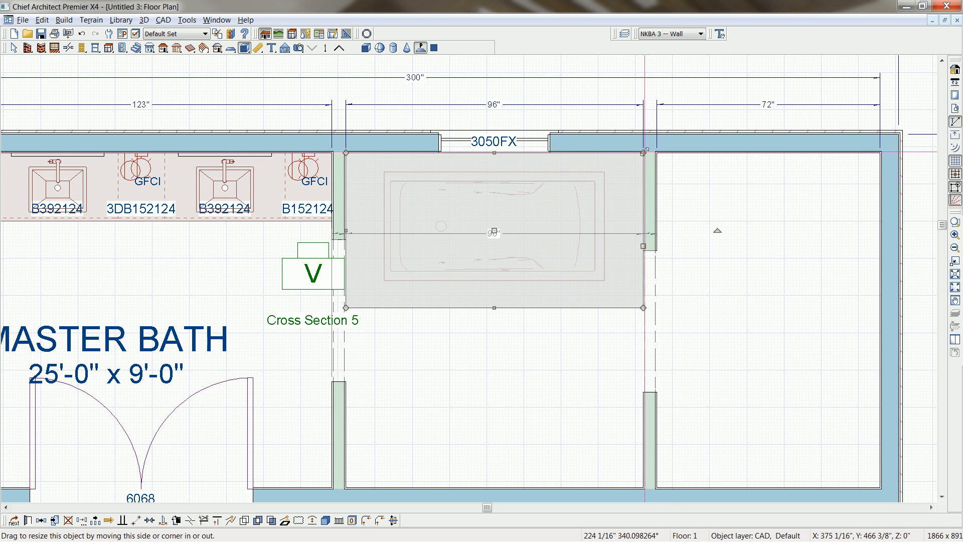
Stretch the tub surround's window-wall corner about 42 inches past the partition into the shower area and break the slanted edge at its midpoint.
left_click_drag(643, 152, 773, 150)
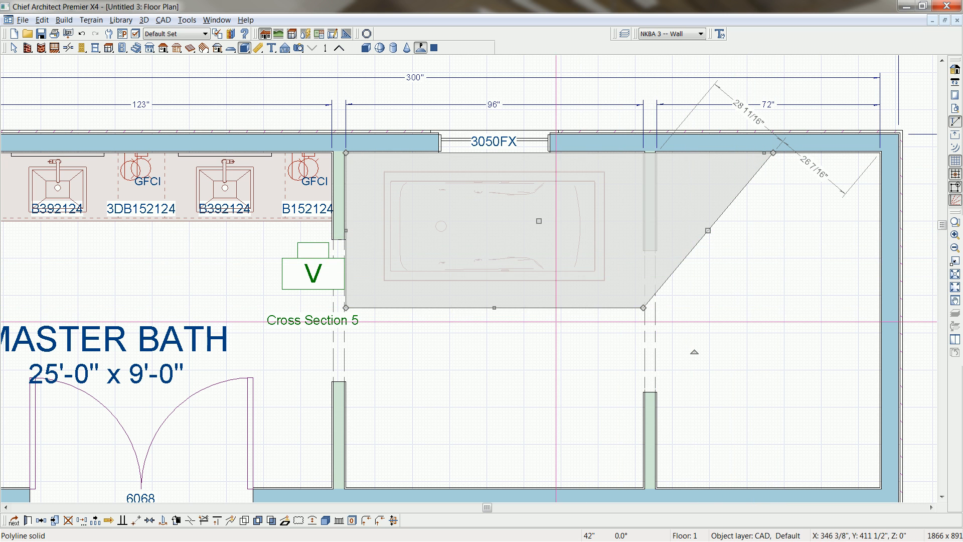
left_click(707, 230)
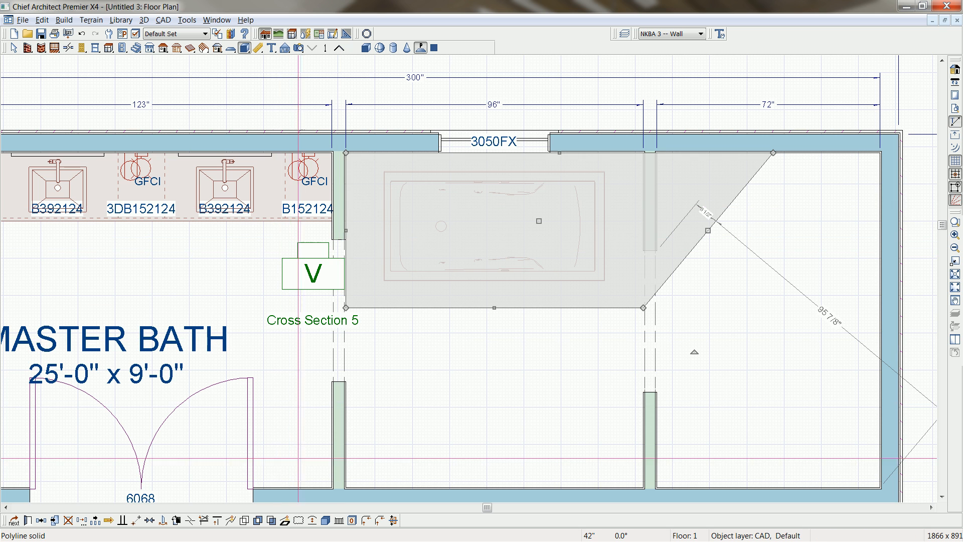
left_click(190, 521)
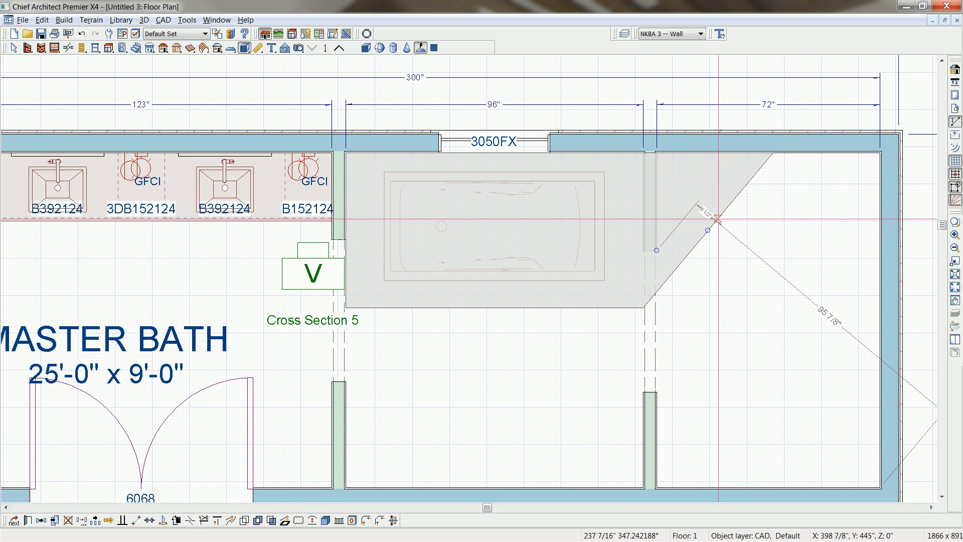
left_click(707, 231)
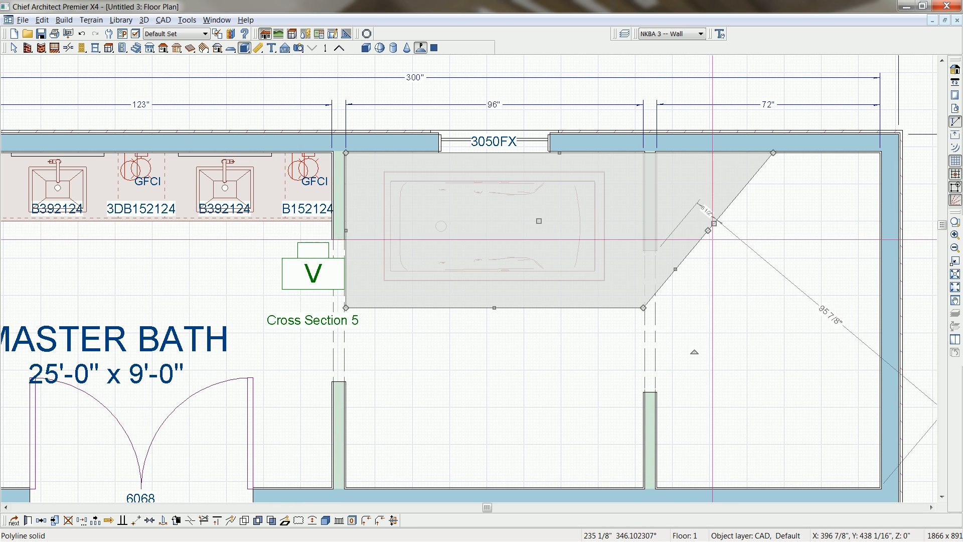
Convert both halves of the slanted edge to arcs, bowing one outward and the other inward to form an S-curve.
left_click(675, 270)
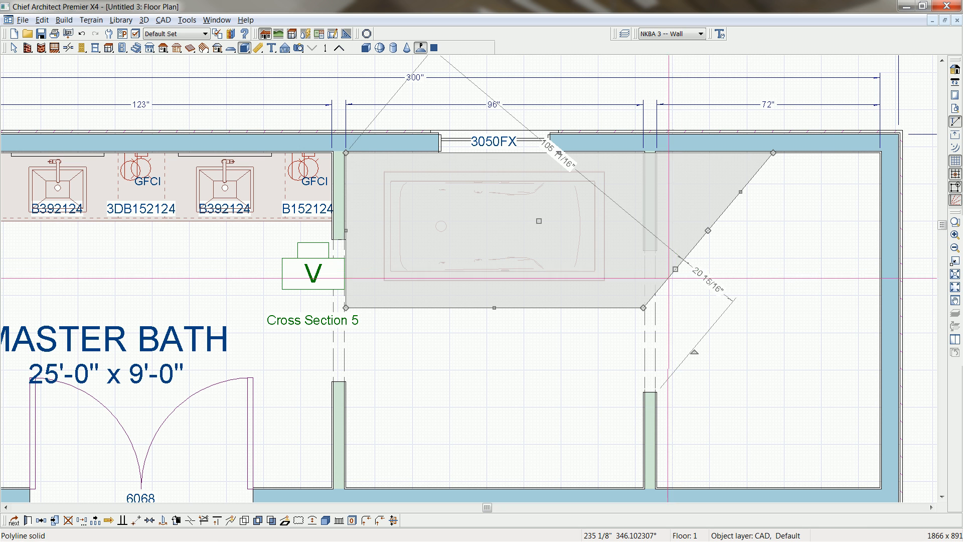
left_click(312, 520)
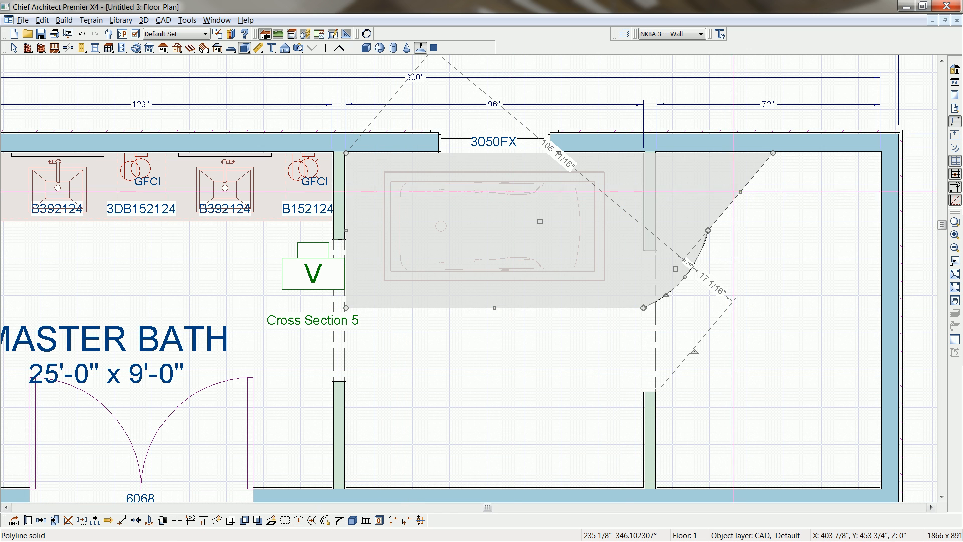
left_click(740, 192)
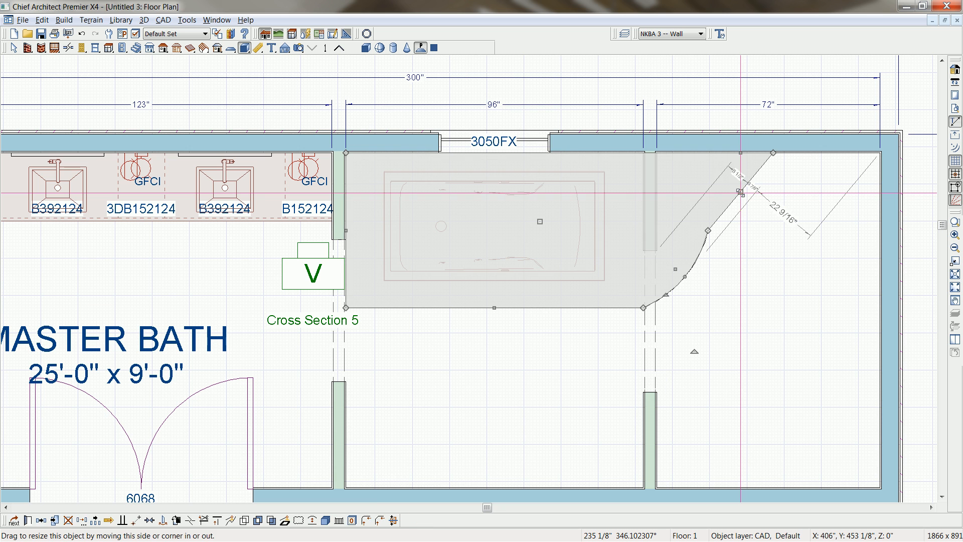
left_click(313, 520)
left_click_drag(731, 205, 717, 206)
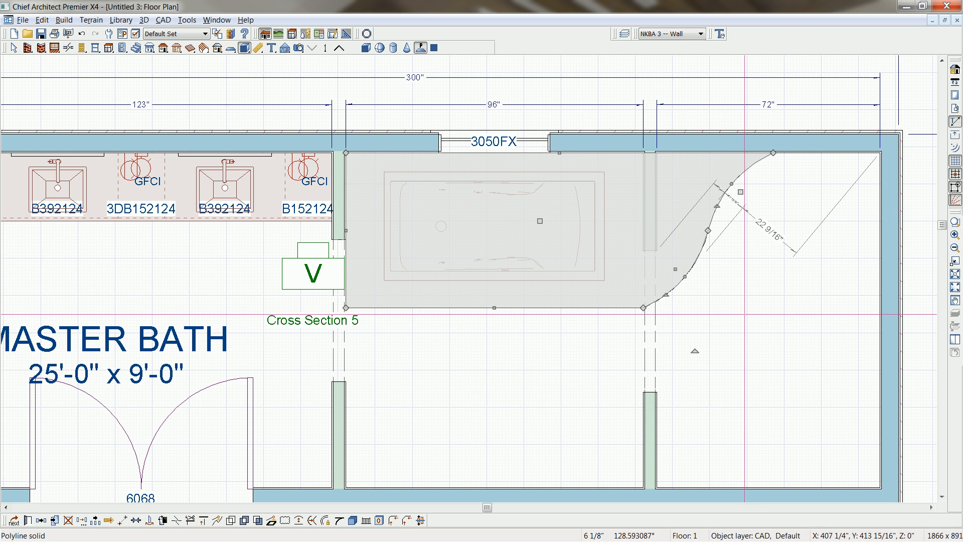
Review the selected arc's specification and compare the curve with the Sauna-Bath-1.bmp reference rendering.
key("ctrl+e")
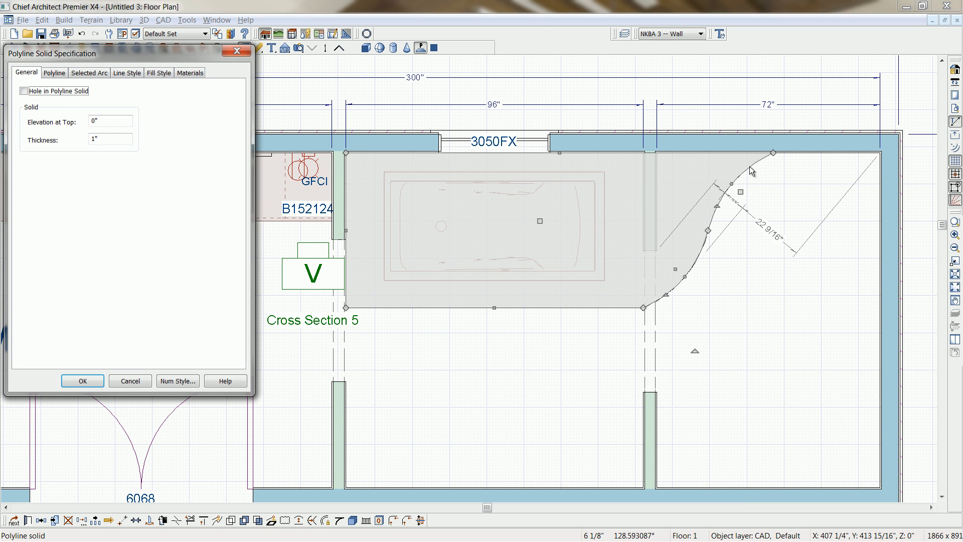
left_click(105, 73)
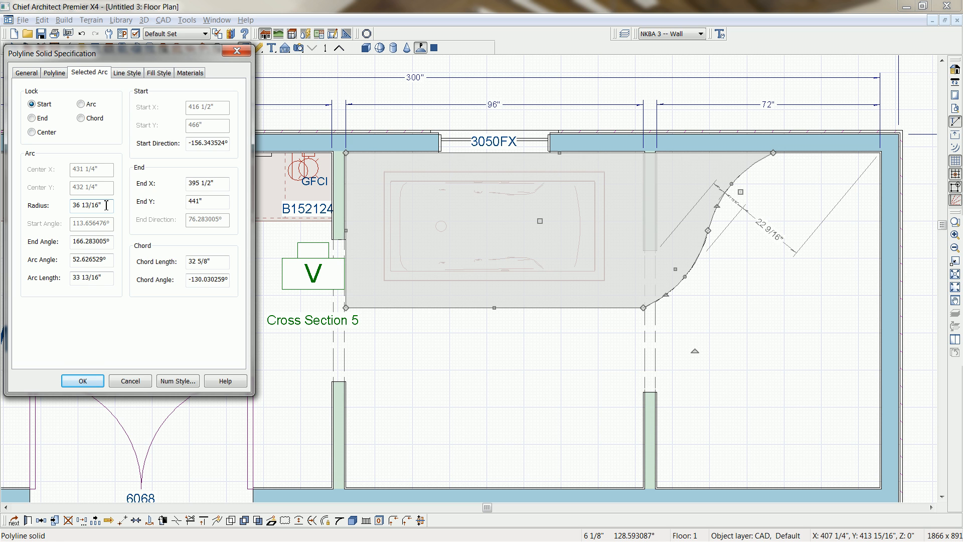
left_click(237, 50)
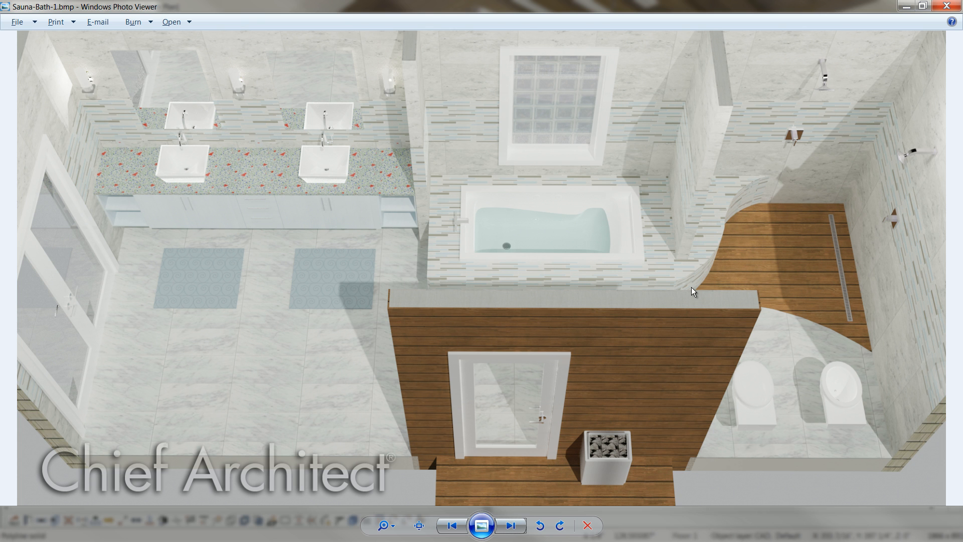
key("alt+F4")
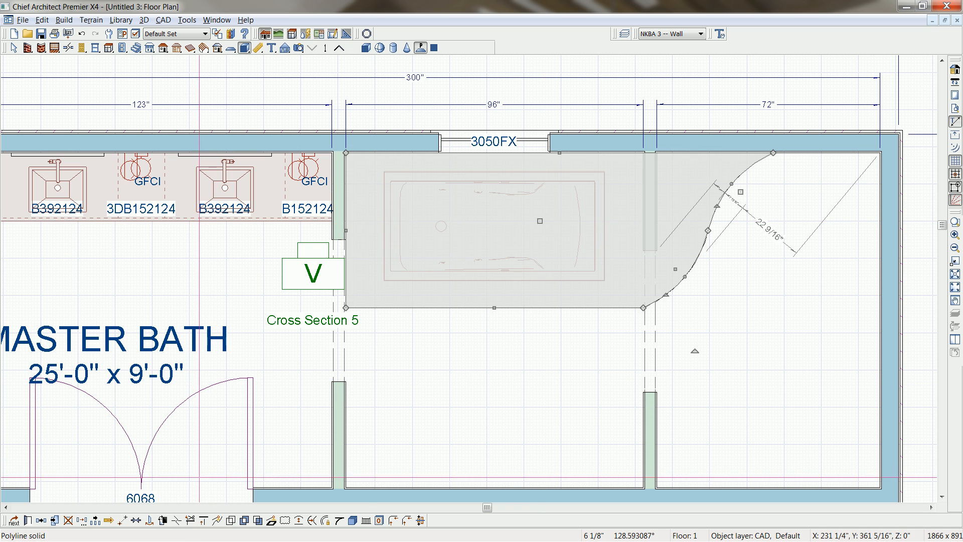
Copy the surround solid in place and move the copy's partition-side edge across to the shower's outer wall, forming a shower floor solid.
left_click(54, 521)
left_click(55, 522)
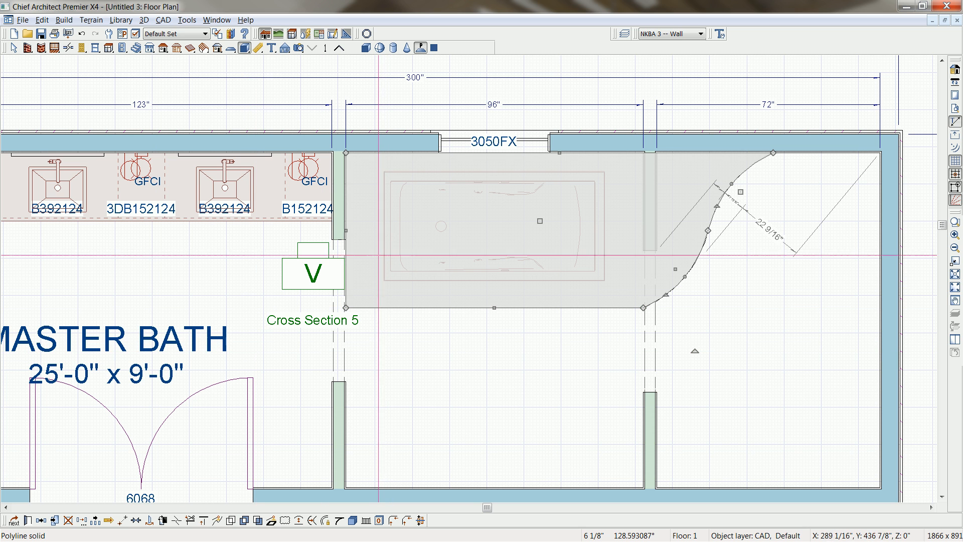
left_click_drag(347, 230, 879, 238)
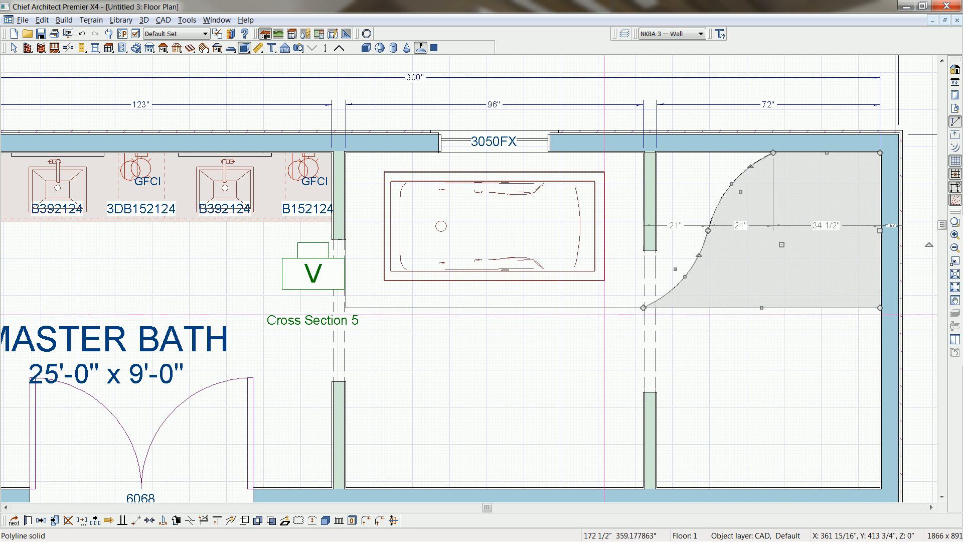
Set the tub surround solid's top elevation to 20 inches and thicken it down to the floor.
left_click(605, 308)
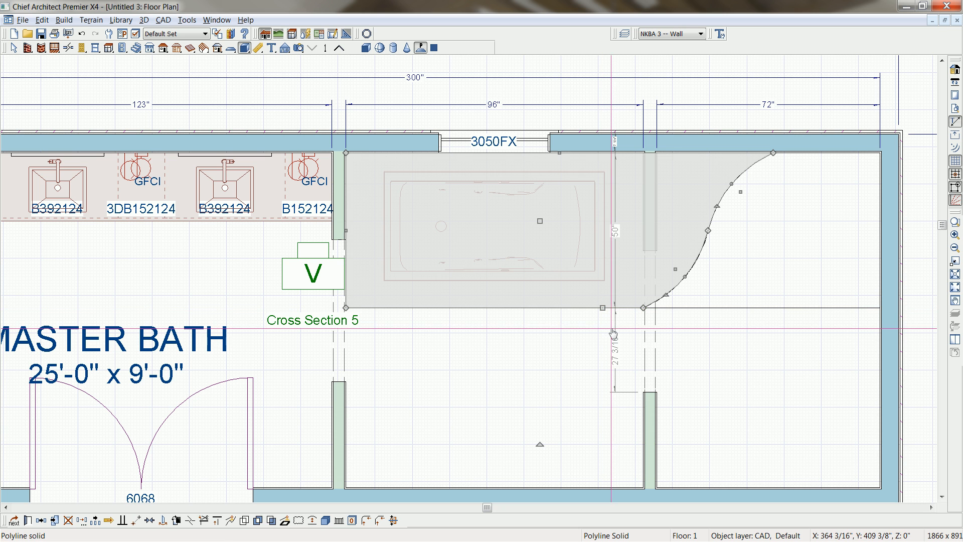
middle_click_drag(749, 359, 713, 309)
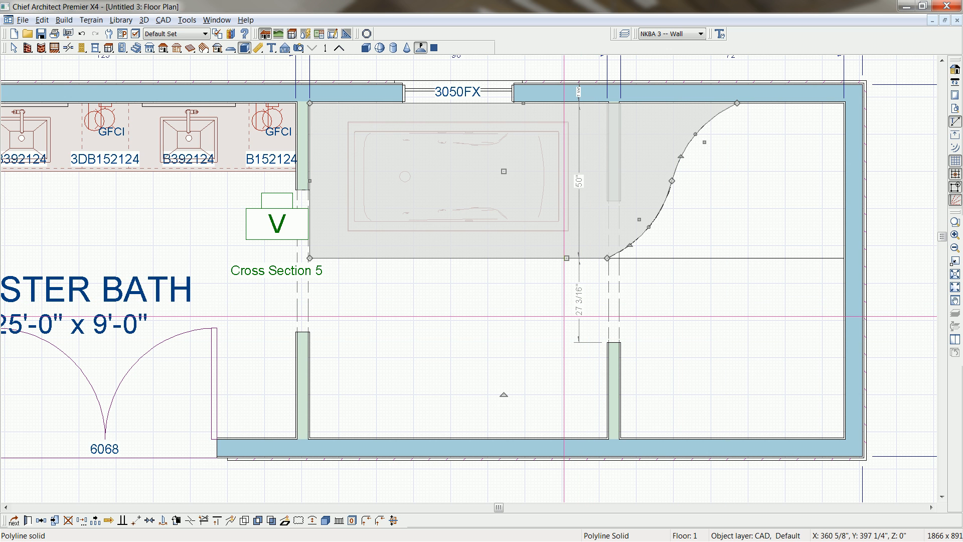
key("ctrl+e")
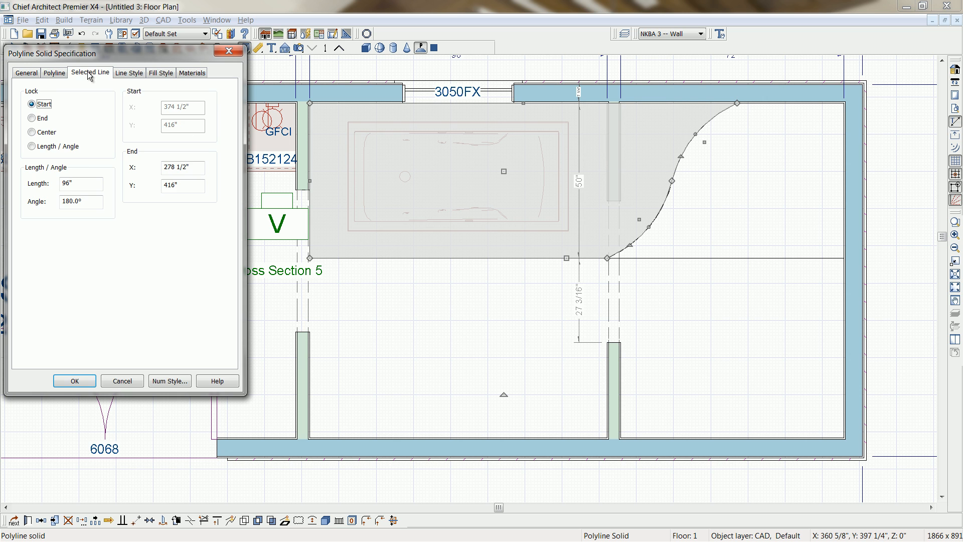
left_click(29, 74)
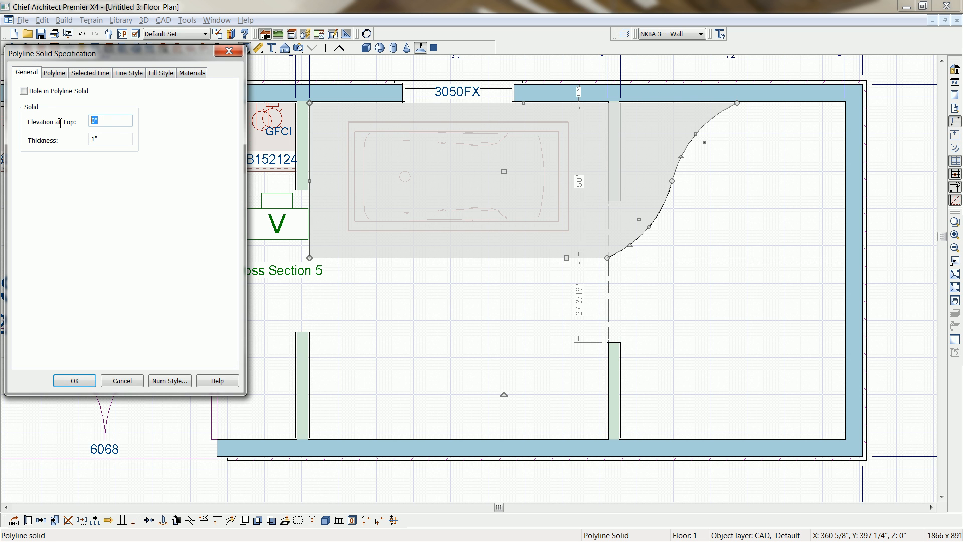
type("2")
key("Tab")
type("2")
left_click(74, 381)
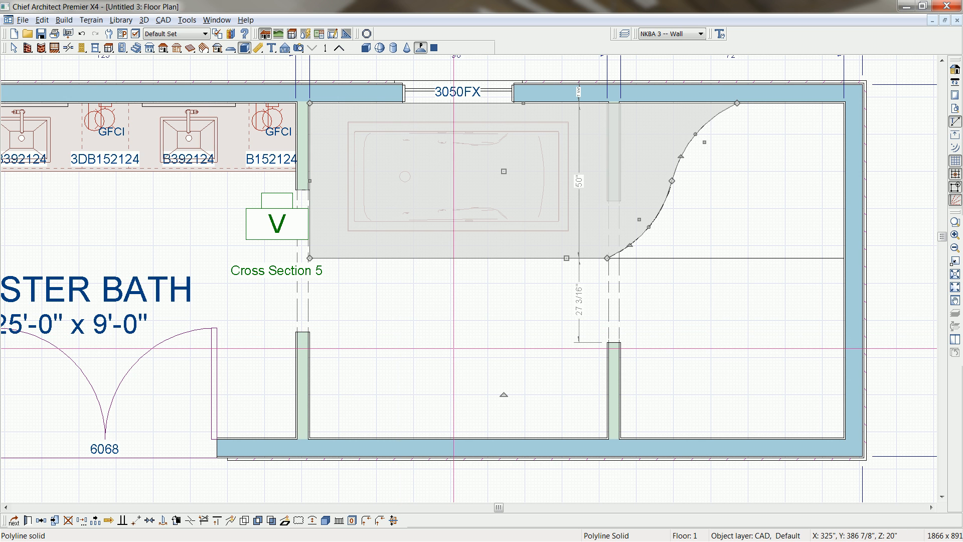
Draw a rectangular polyline solid over the tub's outline and make it a hole in the surround solid.
left_click(420, 48)
left_click_drag(348, 121, 570, 223)
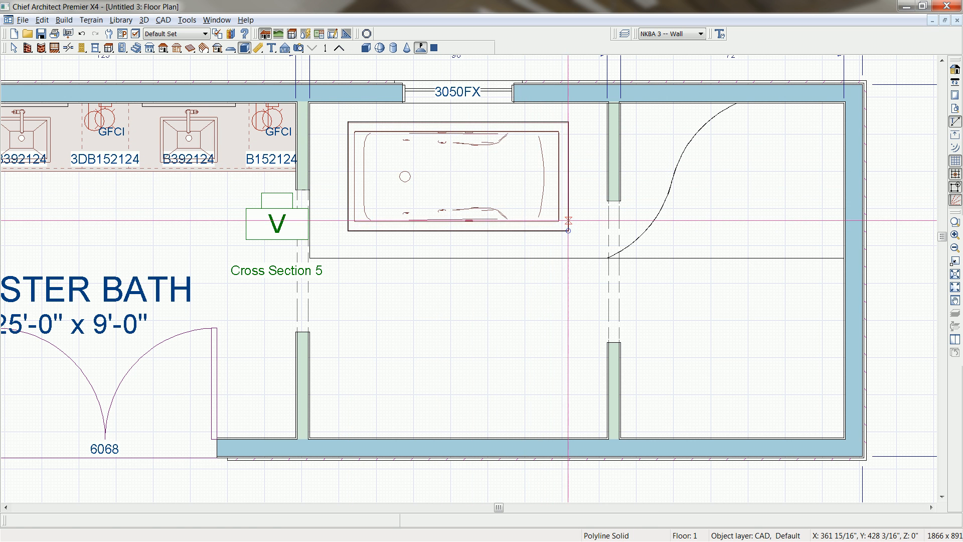
double_click(567, 220)
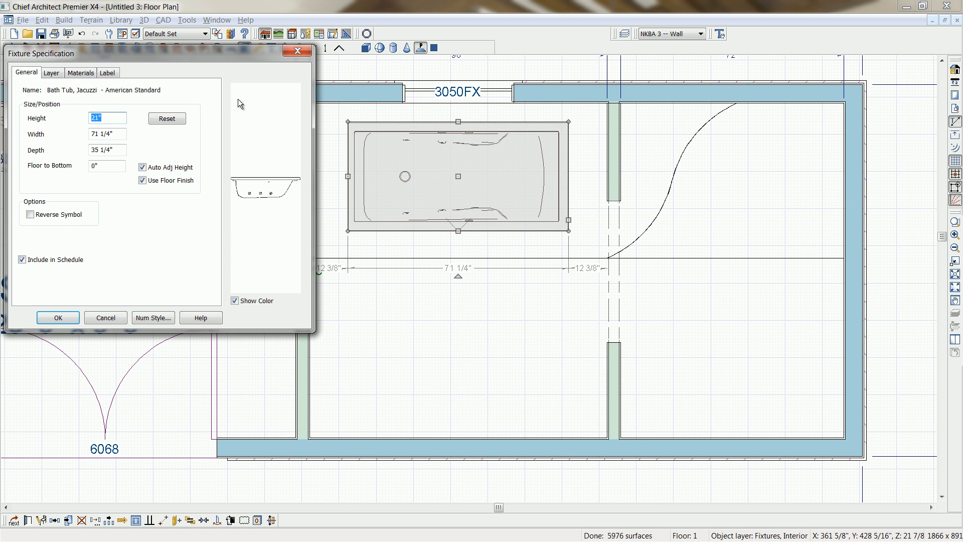
left_click(297, 50)
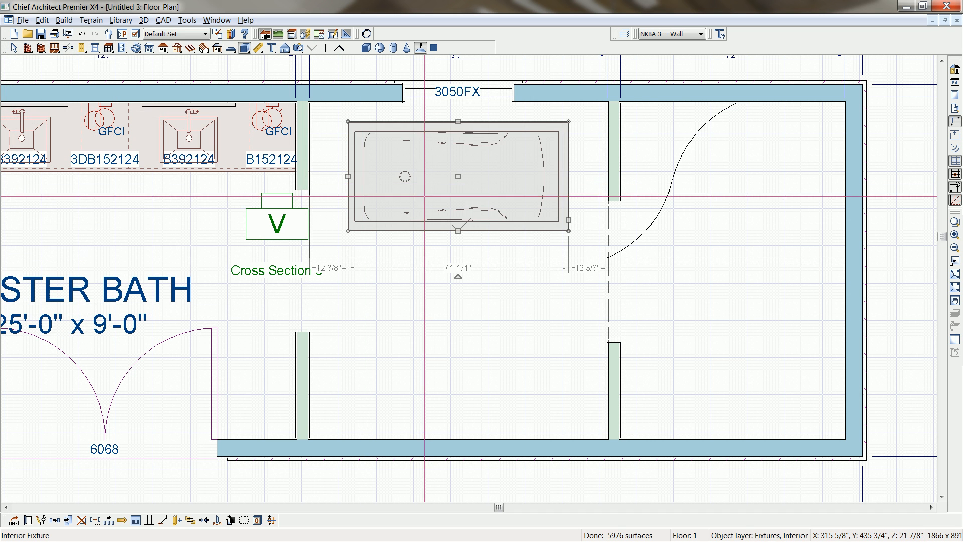
left_click(424, 203)
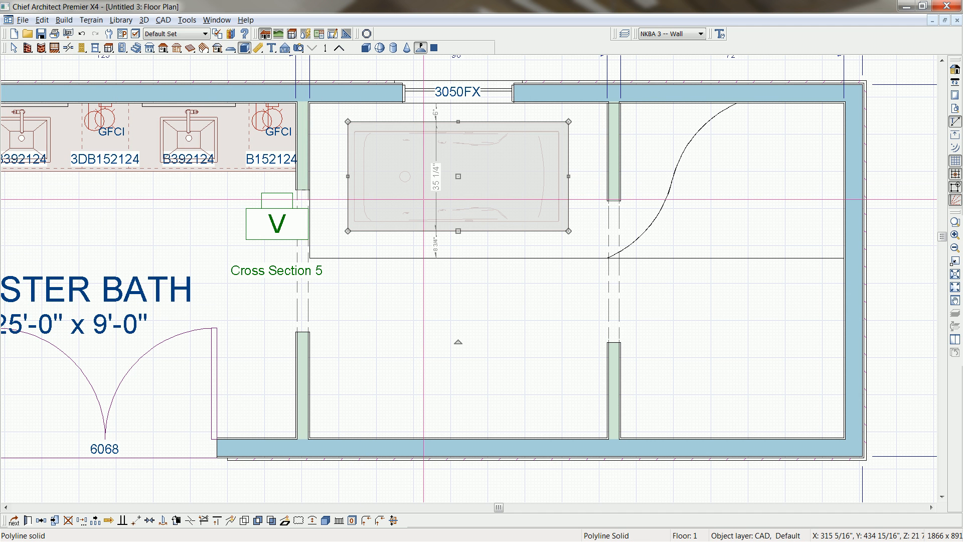
double_click(424, 199)
left_click(26, 92)
left_click(72, 380)
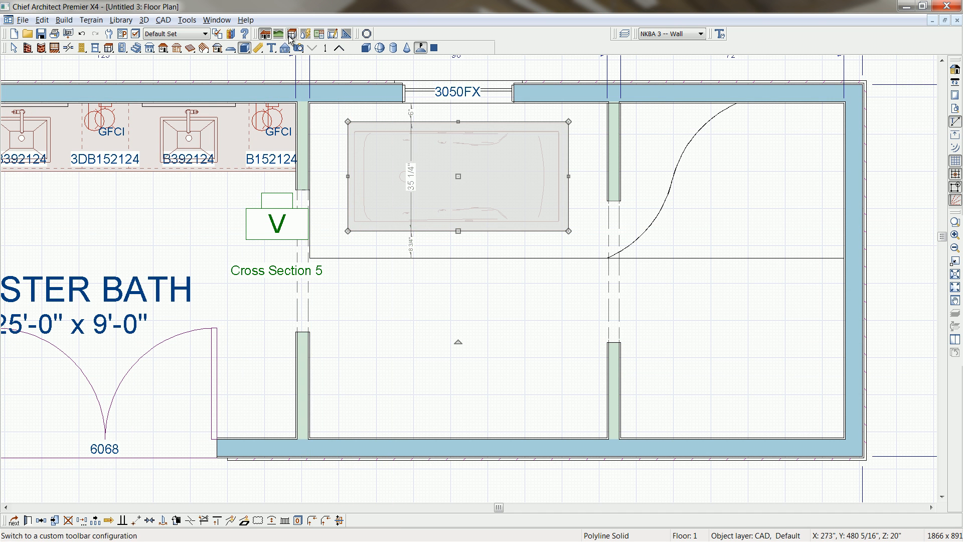
Create a perspective floor overview, orbit it to show the tub surround from above, and tile it beside the floor plan.
left_click(298, 47)
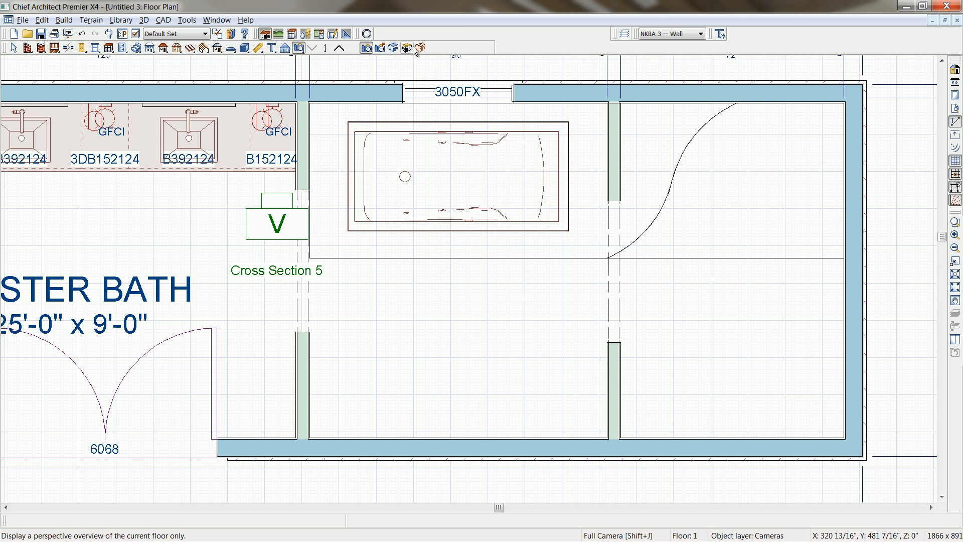
left_click(407, 48)
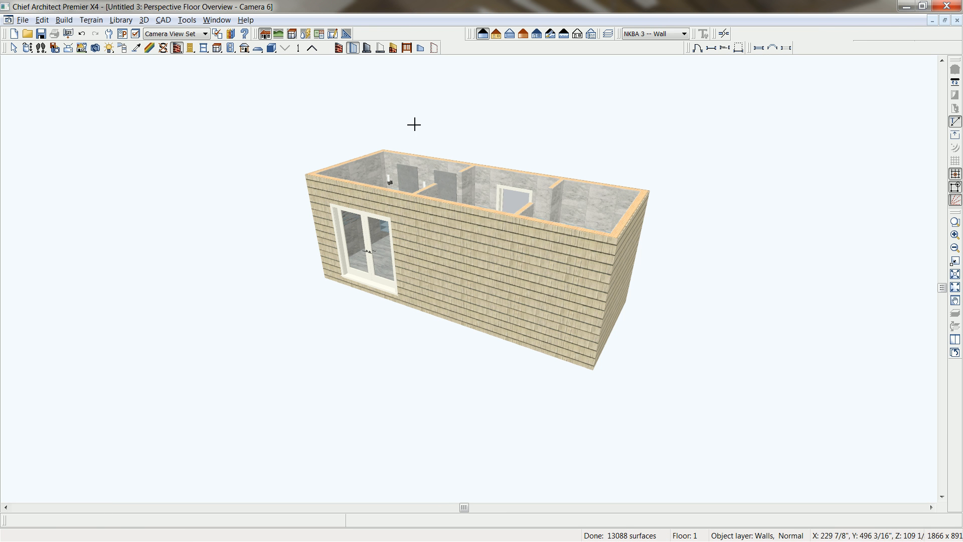
left_click(27, 48)
left_click_drag(483, 252, 498, 307)
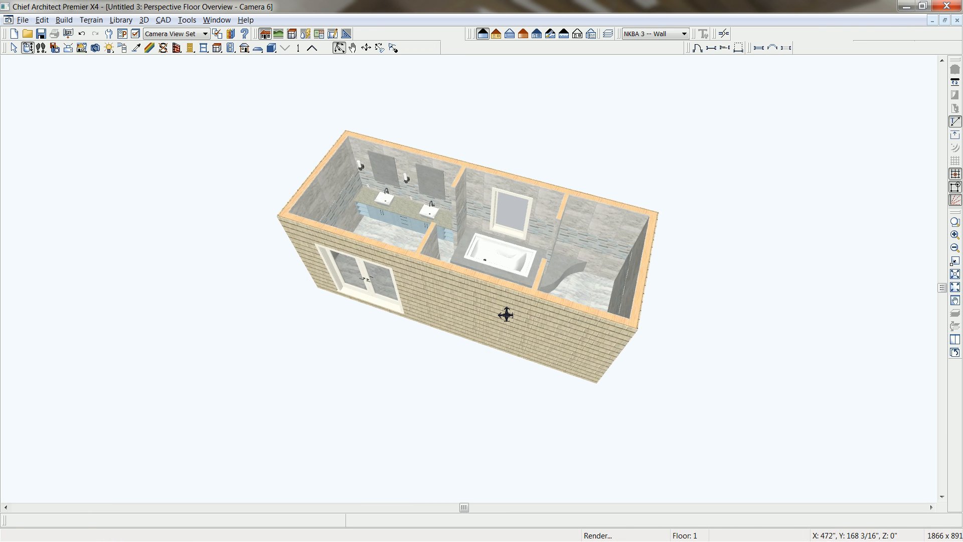
scroll(569, 291, "up", 4)
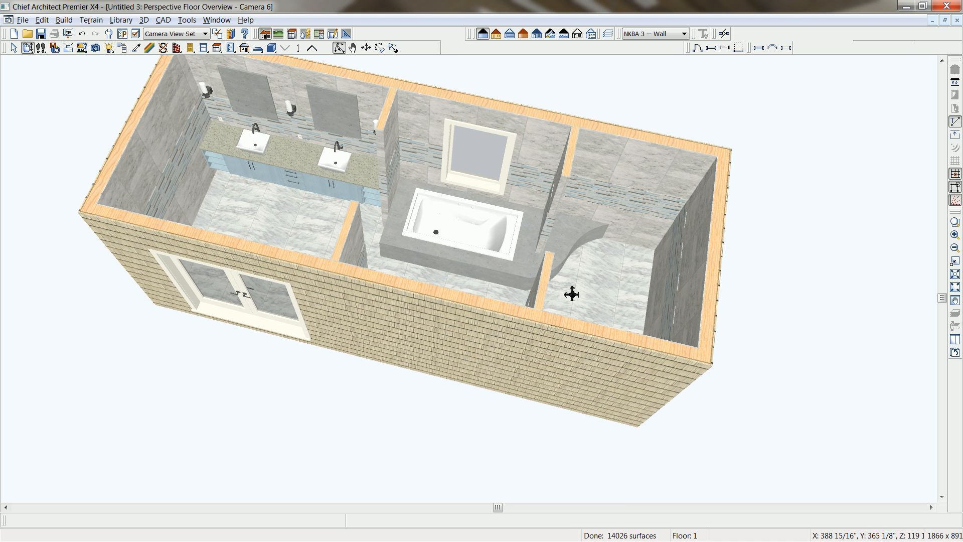
left_click_drag(561, 301, 572, 305)
middle_click_drag(574, 291, 567, 318)
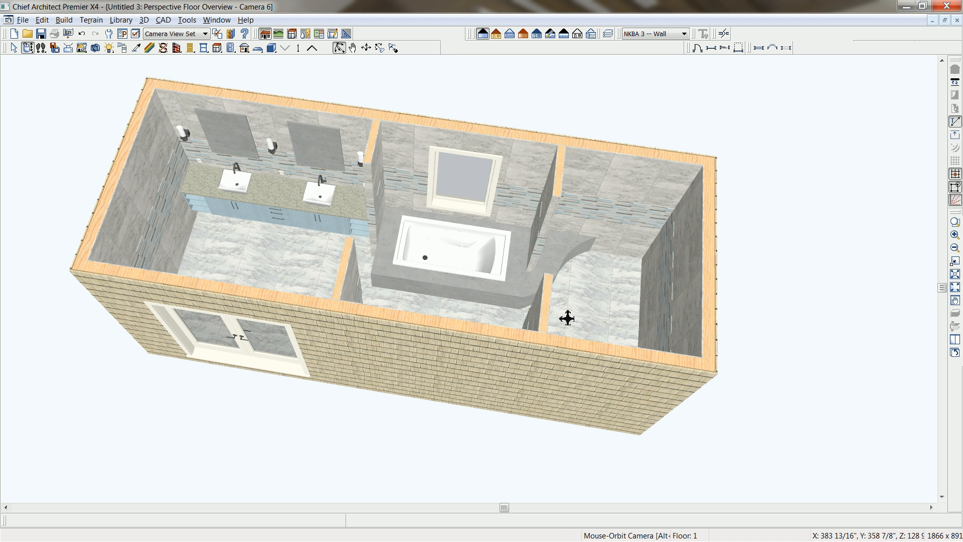
key("shift+F4")
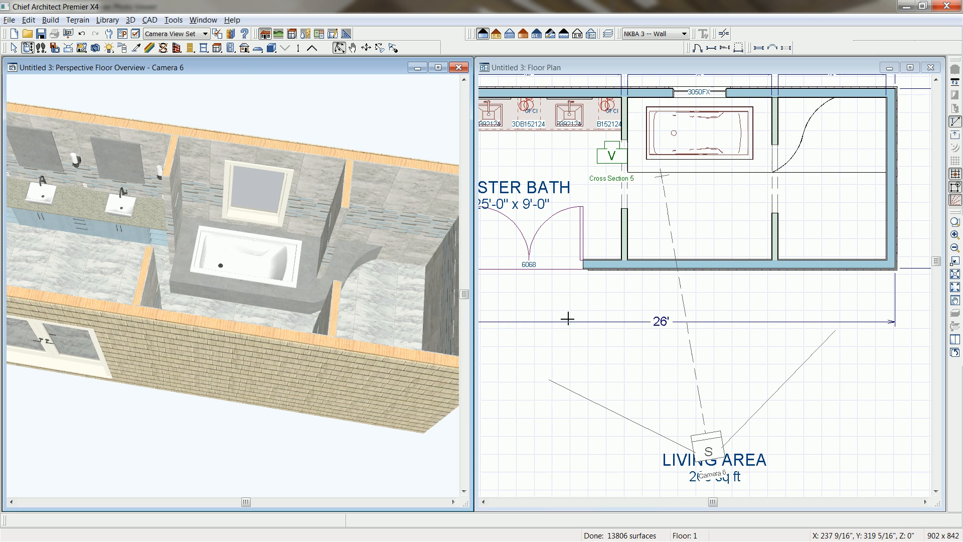
Set the shower floor solid's top elevation to 1 inch and inspect it up close in the floor overview.
left_click(844, 174)
double_click(846, 178)
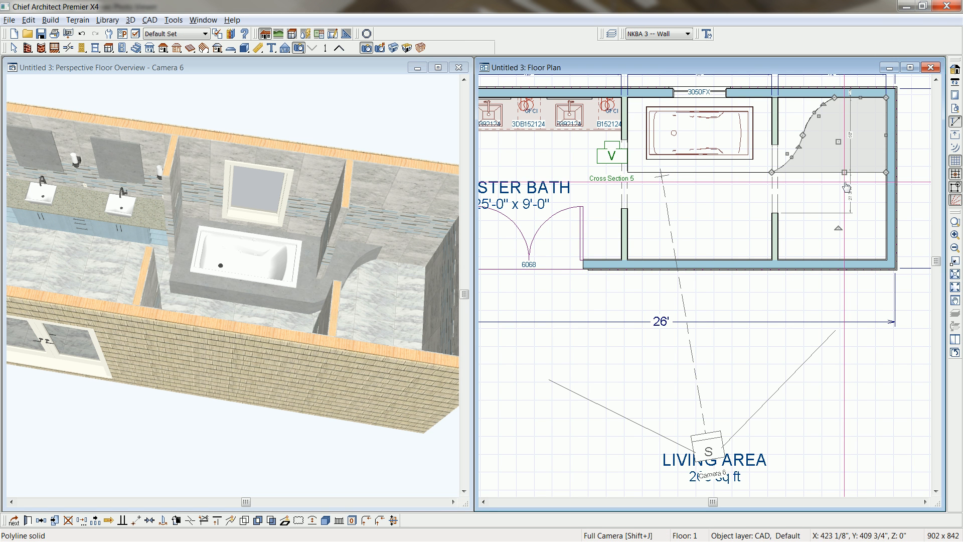
type("1")
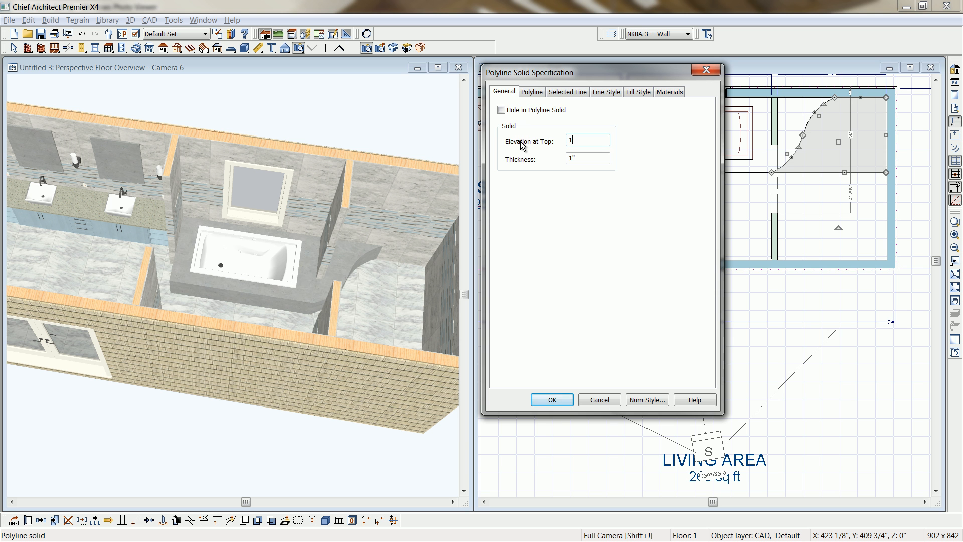
left_click(553, 399)
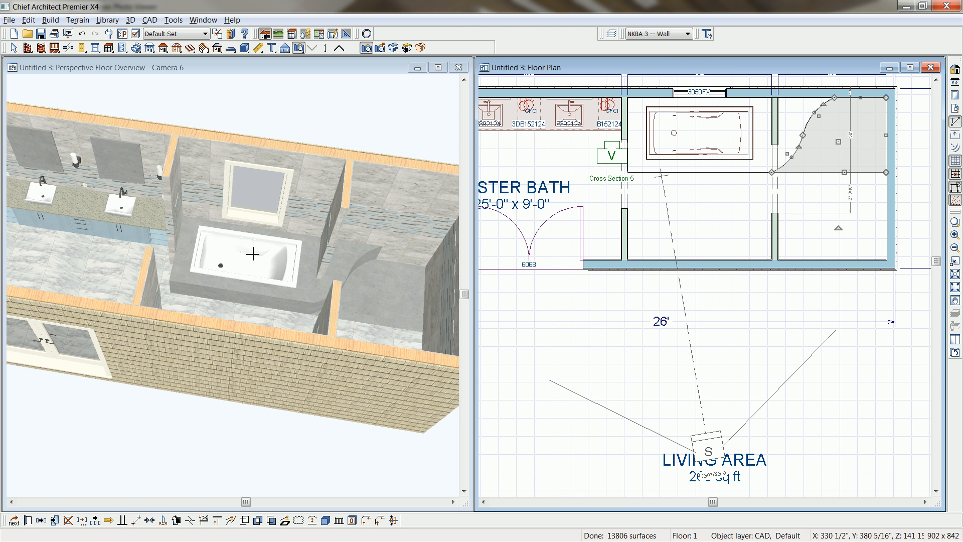
left_click(331, 314)
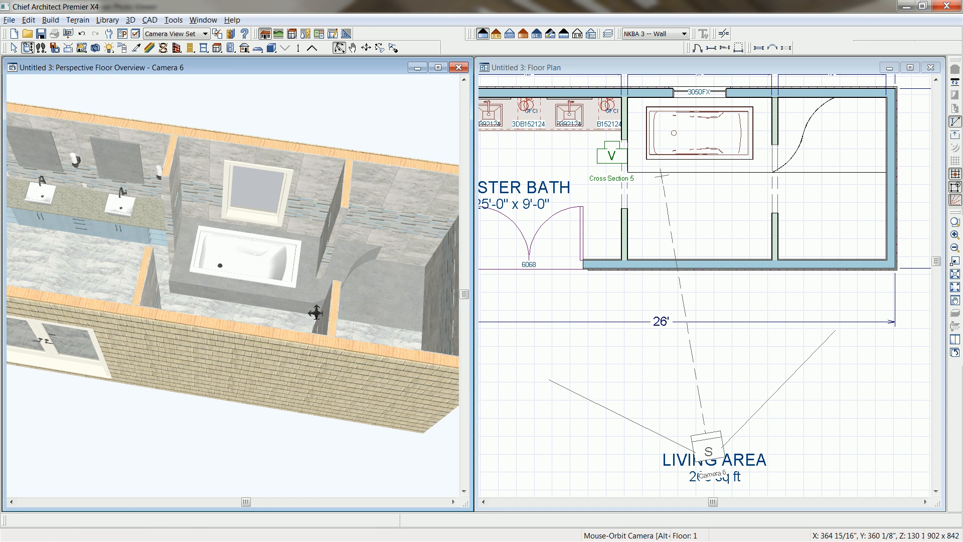
scroll(317, 308, "up", 1)
scroll(318, 309, "up", 1)
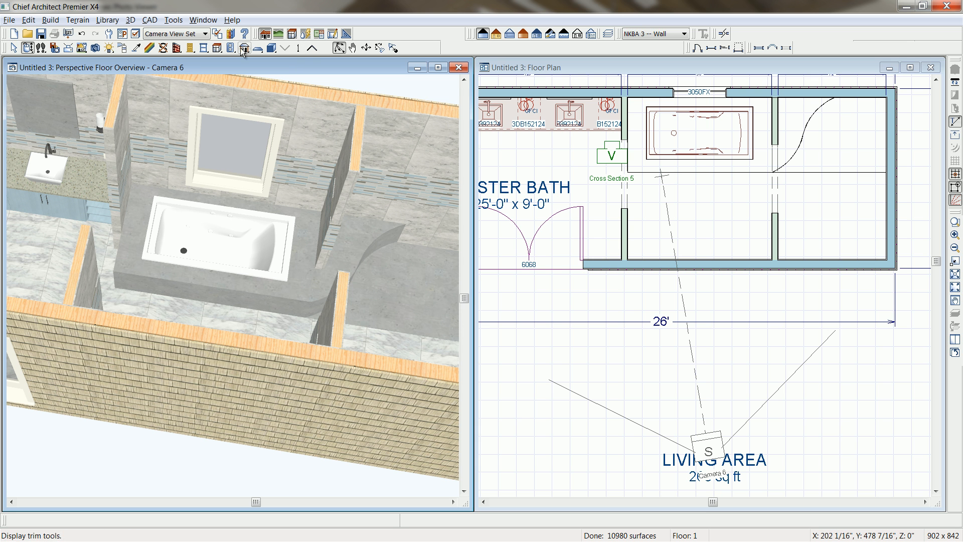
Paint the shower floor solid with Wood, Cedar and the tub surround with Tile, Blue Brown from the ~Bath-Sauna library folder.
left_click(439, 66)
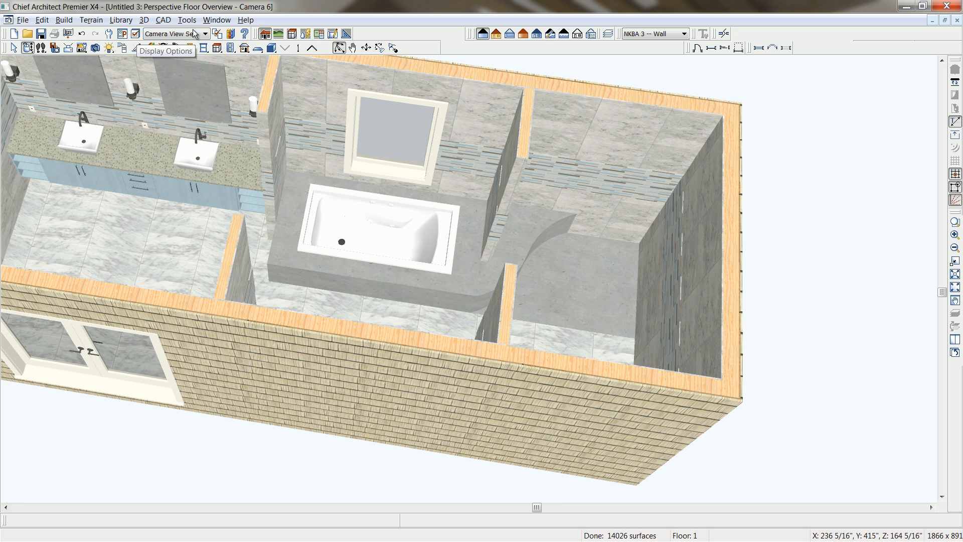
left_click(231, 34)
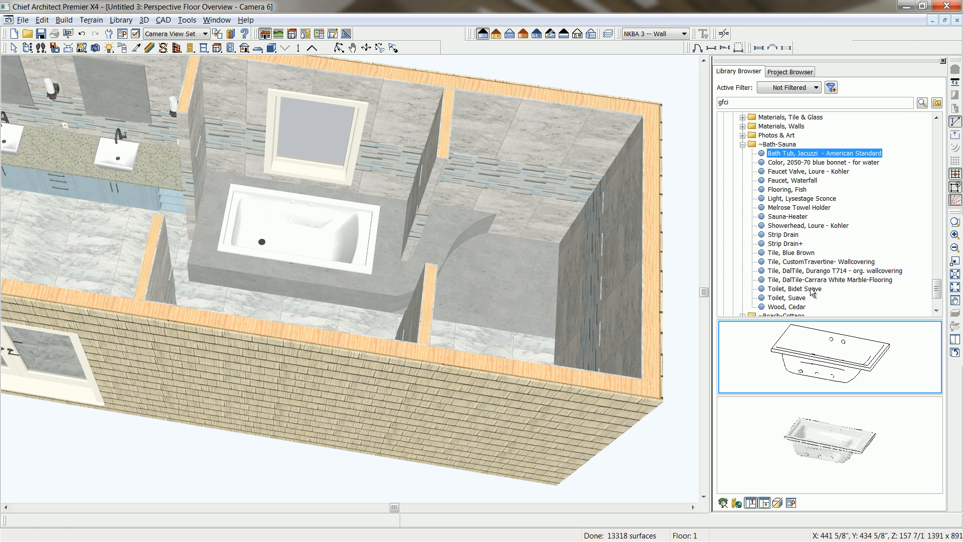
left_click(787, 306)
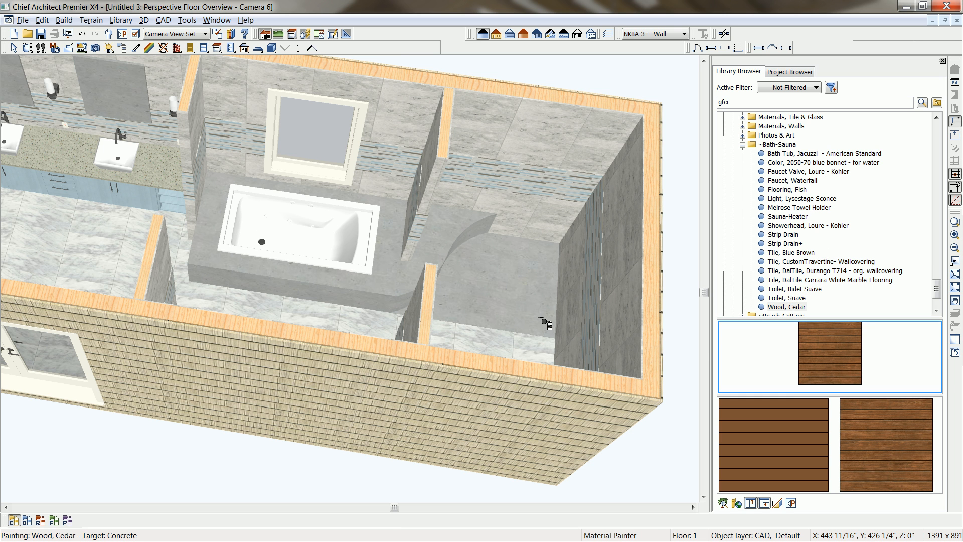
left_click(541, 319)
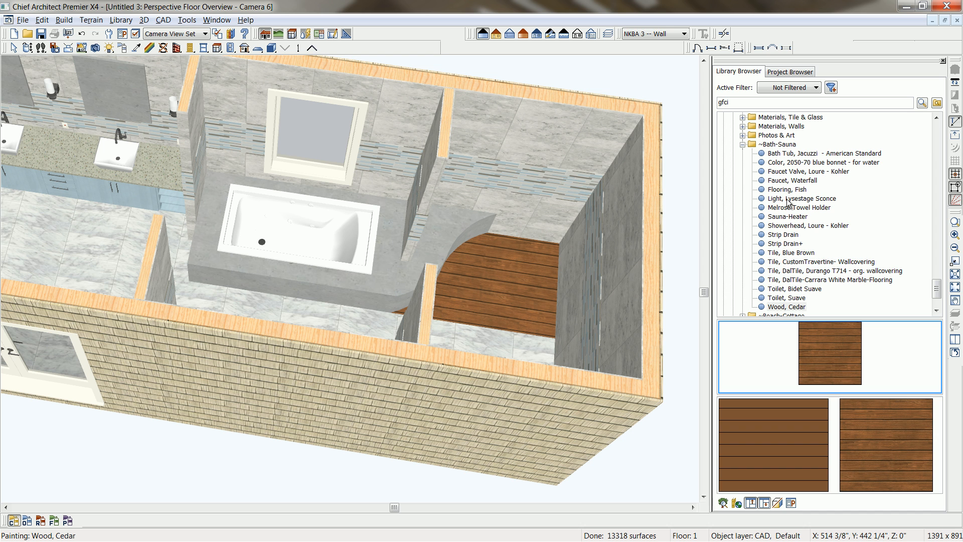
left_click(784, 145)
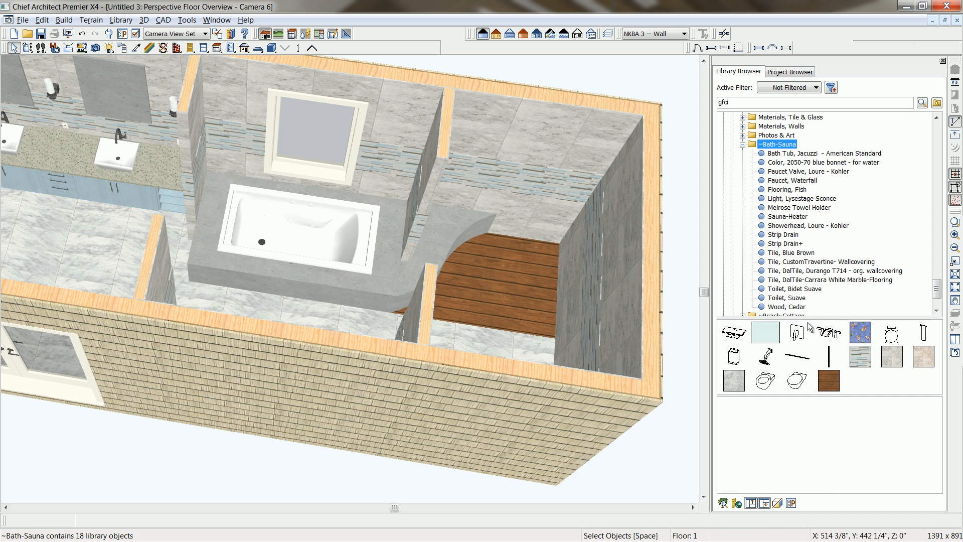
left_click(863, 357)
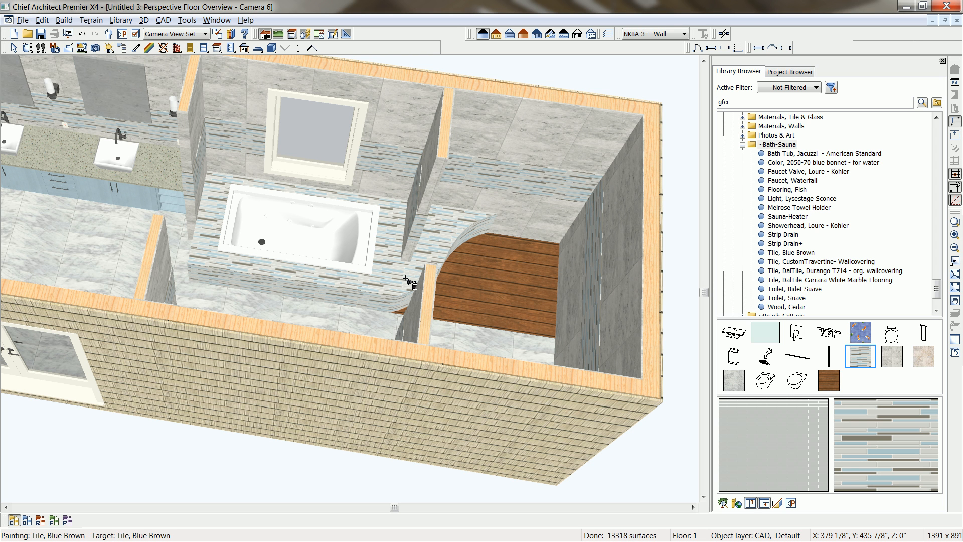
Search the library for "mirror" and paint the Mirror material onto both mirrors above the vanity sinks.
double_click(745, 100)
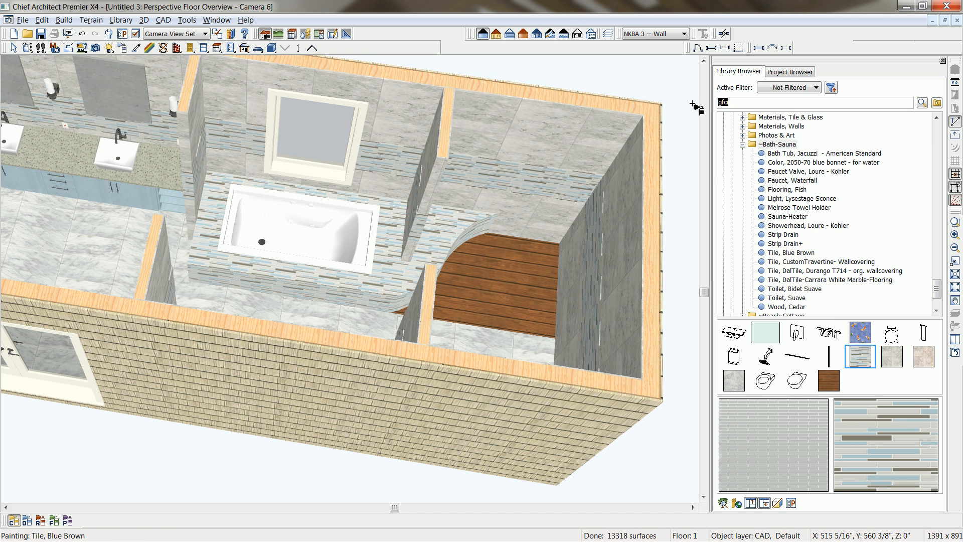
type("mirro")
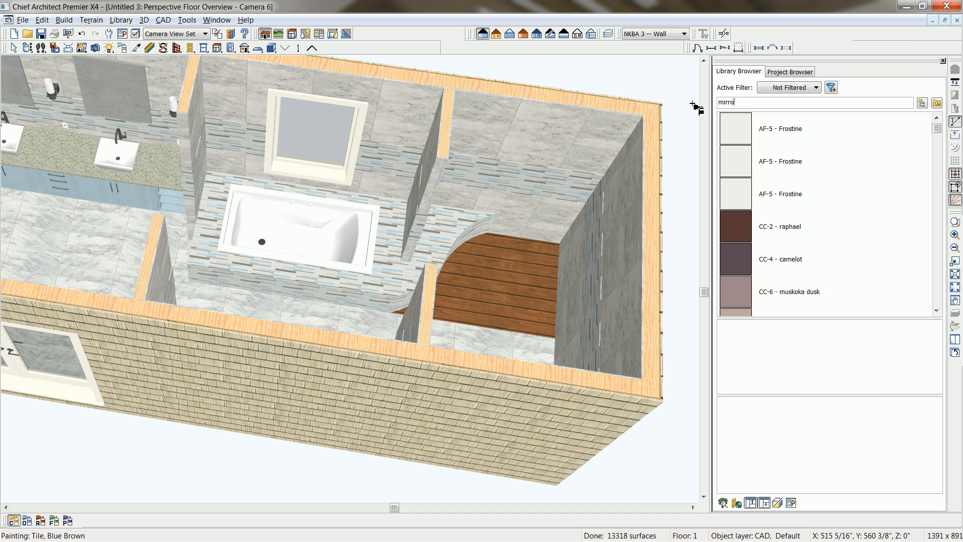
type("r")
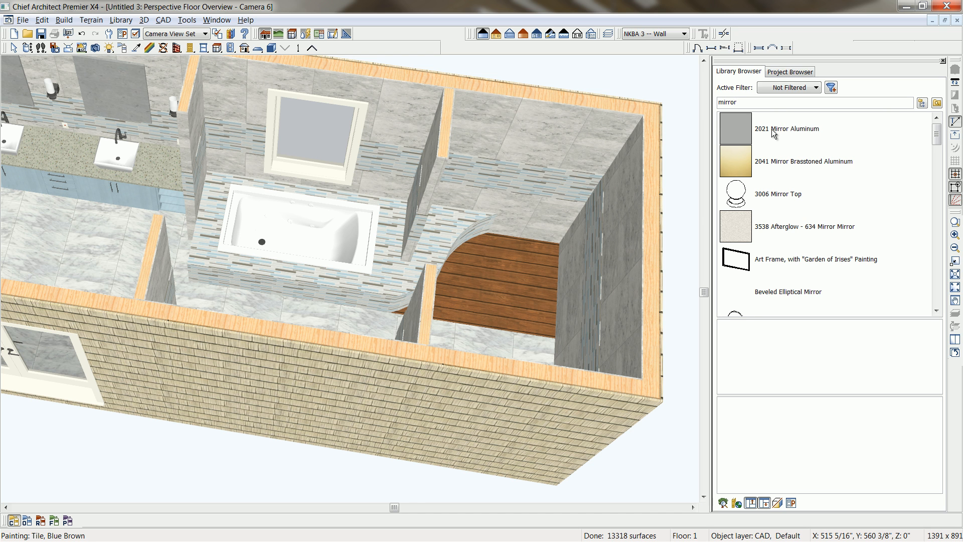
left_click_drag(936, 134, 945, 265)
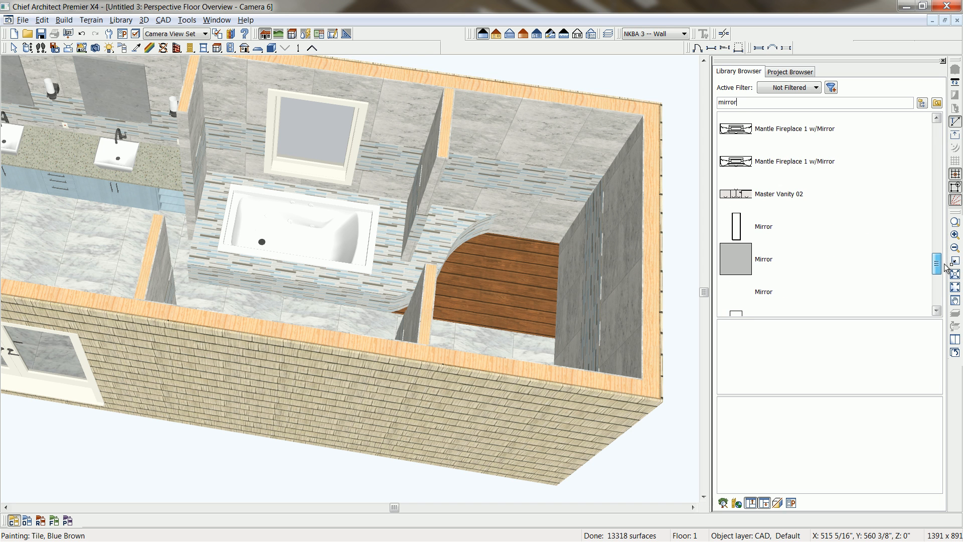
left_click(781, 266)
left_click(806, 369)
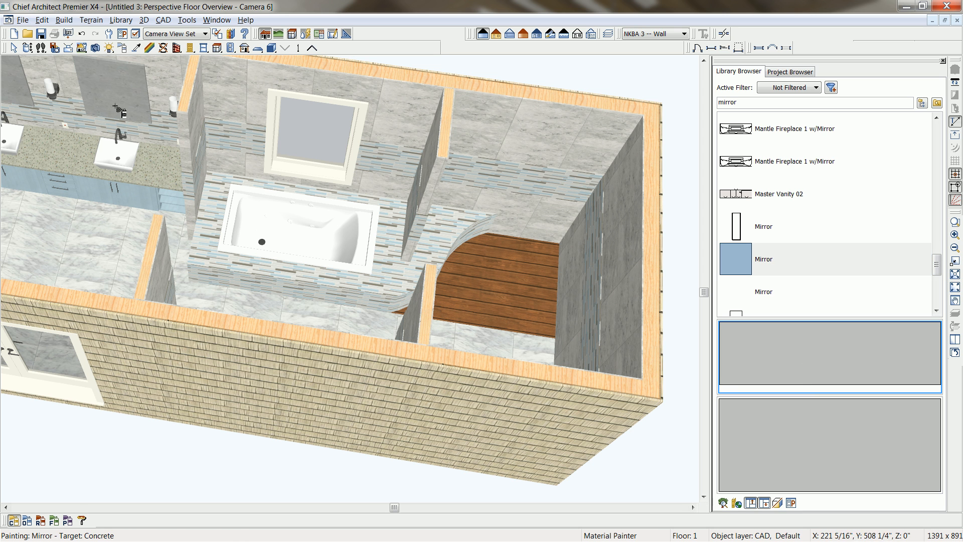
left_click(112, 89)
left_click(19, 97)
middle_click_drag(40, 101, 102, 144)
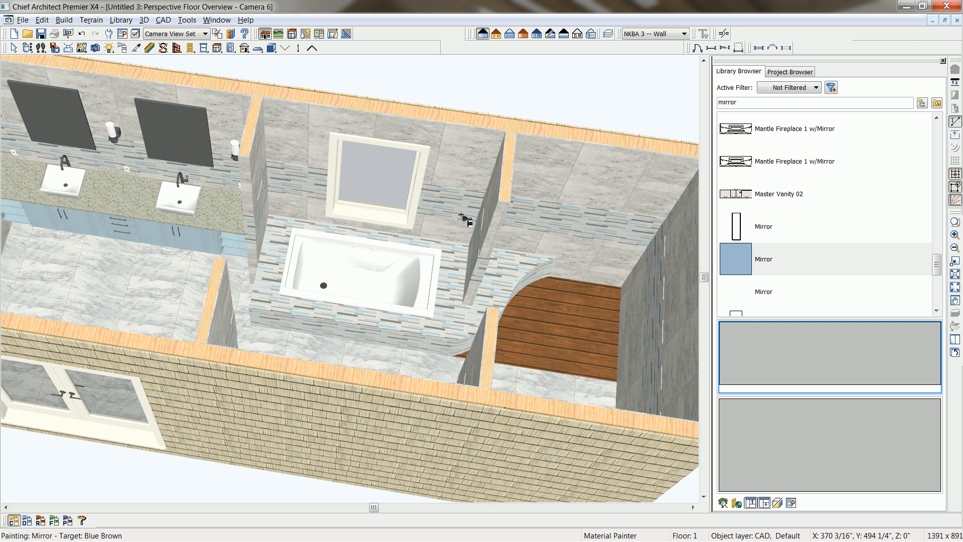
Check the reference rendering, tile the floor overview beside the plan, and draw a rectangular polyline solid about 60 inches long inside the tub basin.
key("alt+Tab")
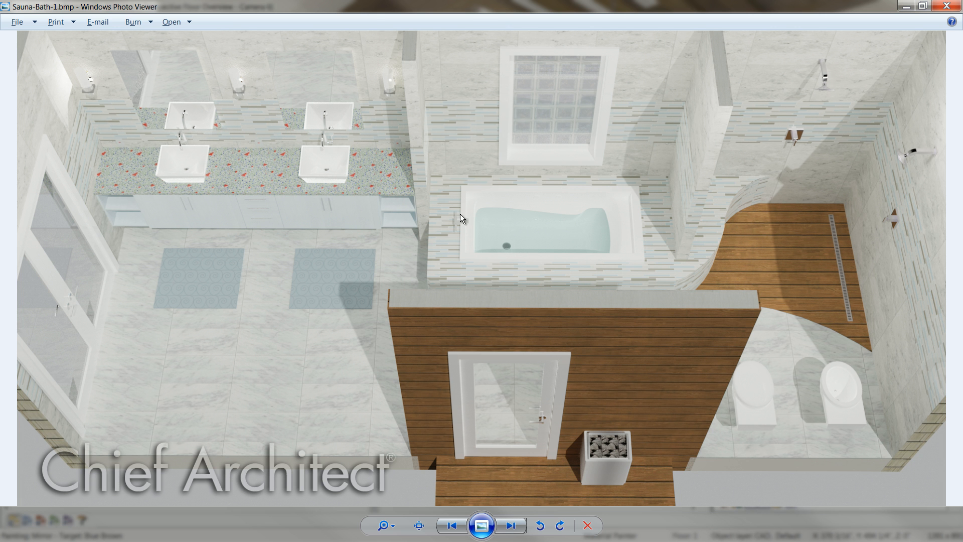
key("alt+Tab")
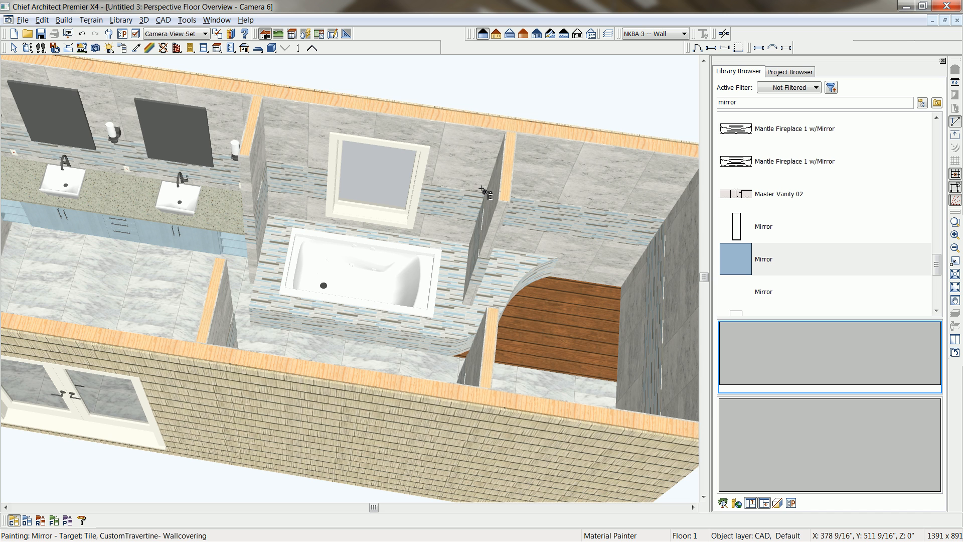
key("shift+F4")
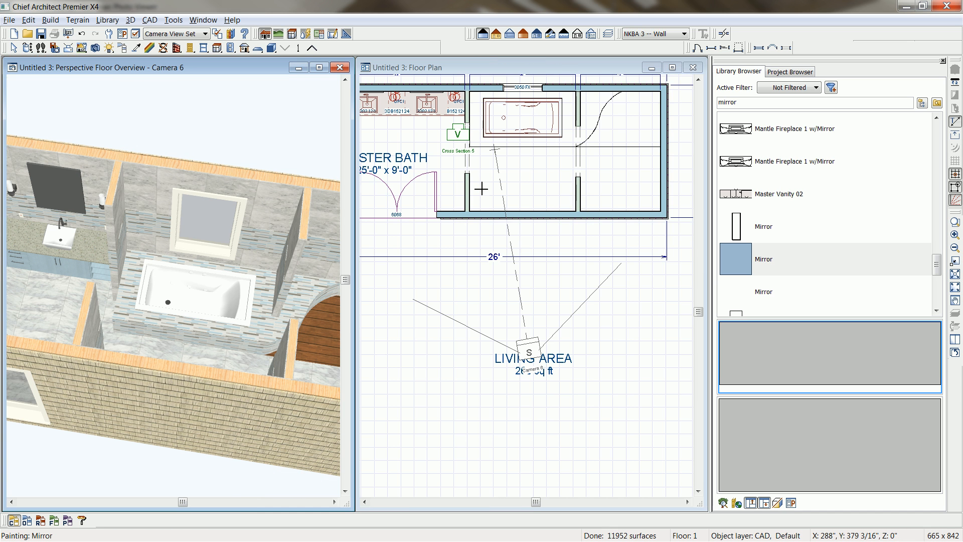
left_click(538, 71)
middle_click_drag(522, 118, 527, 169)
scroll(528, 168, "up", 3)
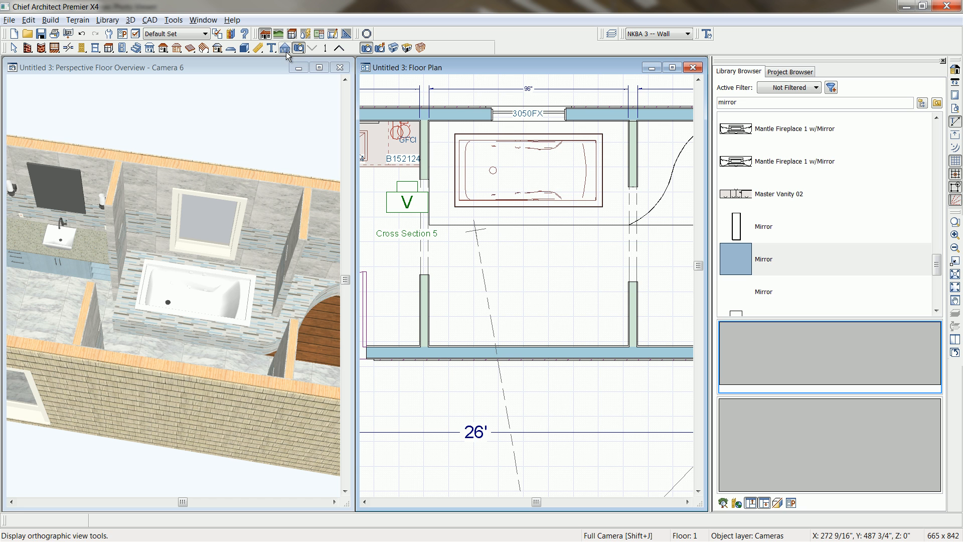
left_click(244, 48)
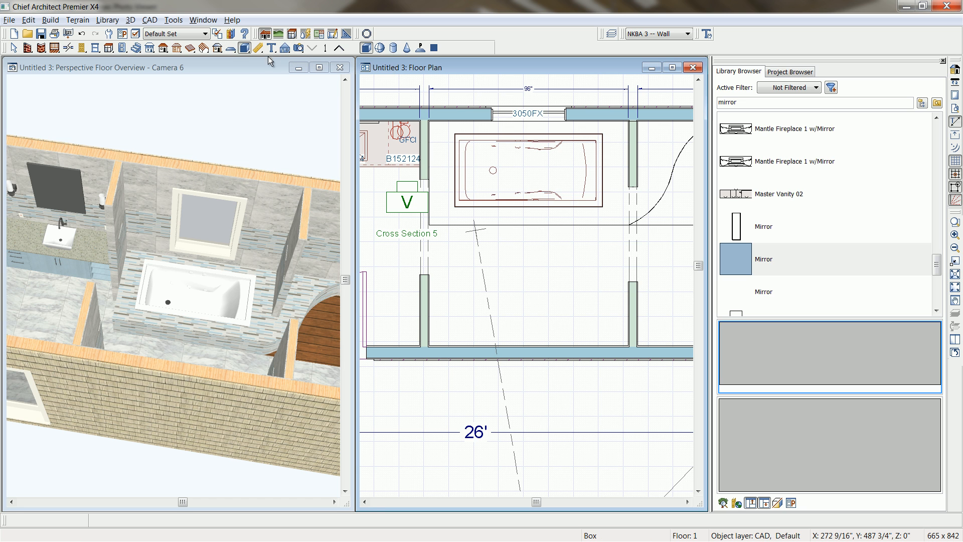
left_click(420, 48)
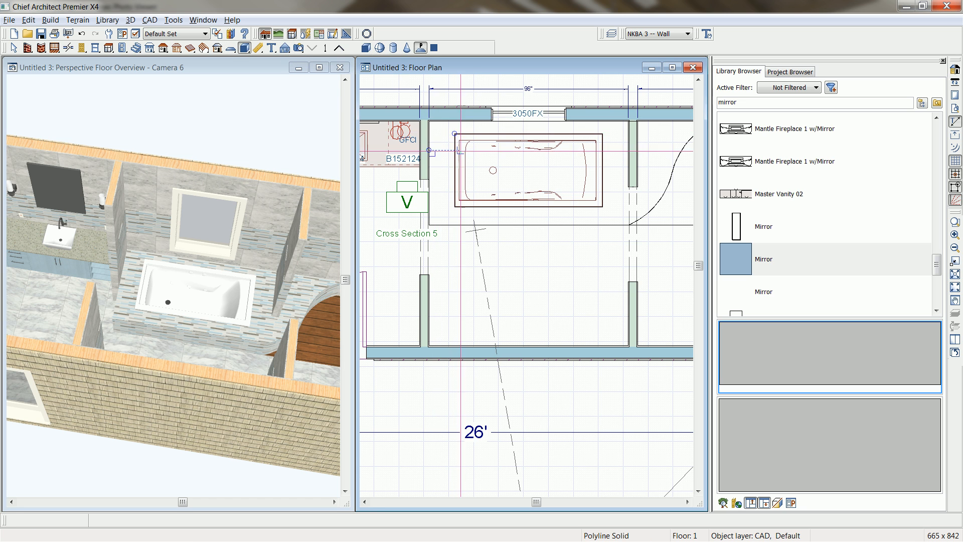
mouse_move(466, 142)
left_mouse_down()
mouse_move(597, 235)
mouse_move(588, 192)
left_mouse_up()
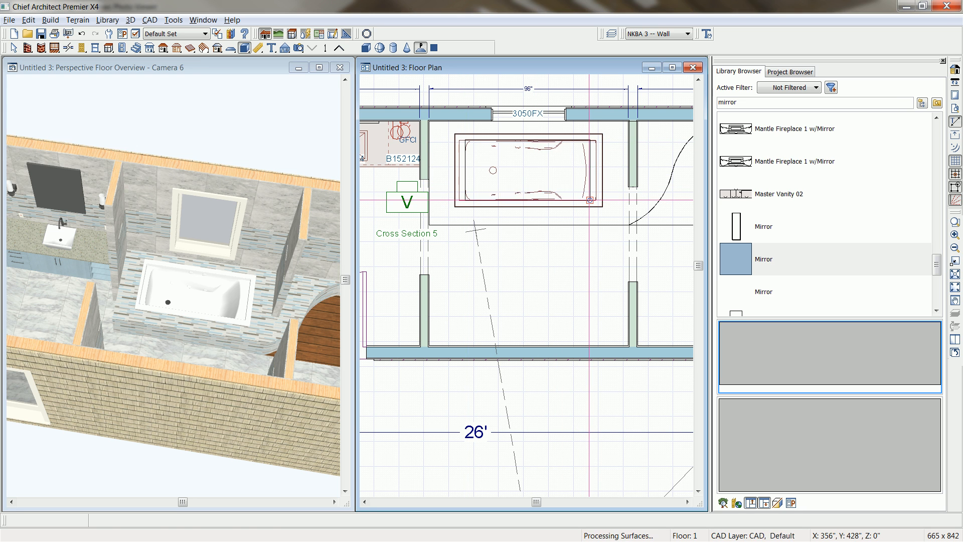
Set the solid inside the tub basin to a top elevation of 12 inches and a thickness of 12 inches.
left_click(589, 190)
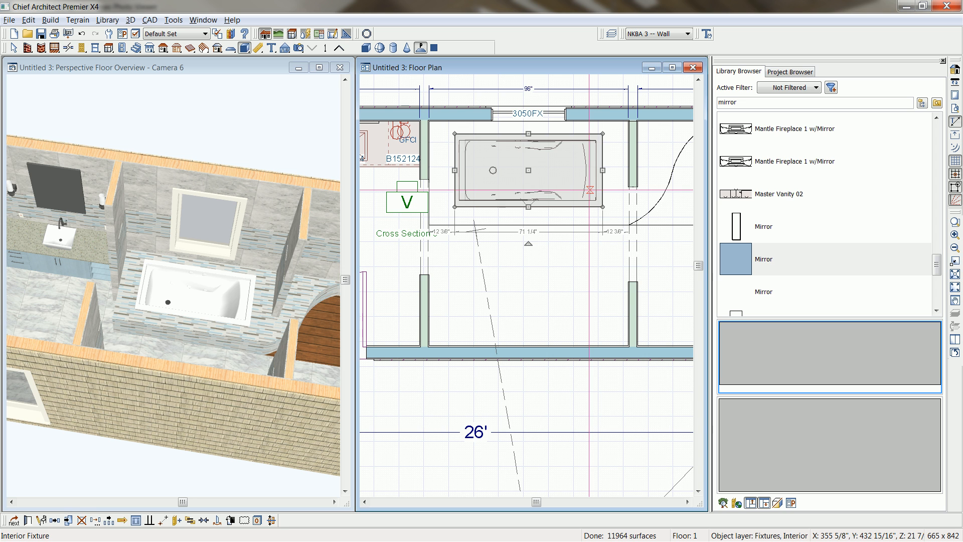
key("Tab")
double_click(590, 190)
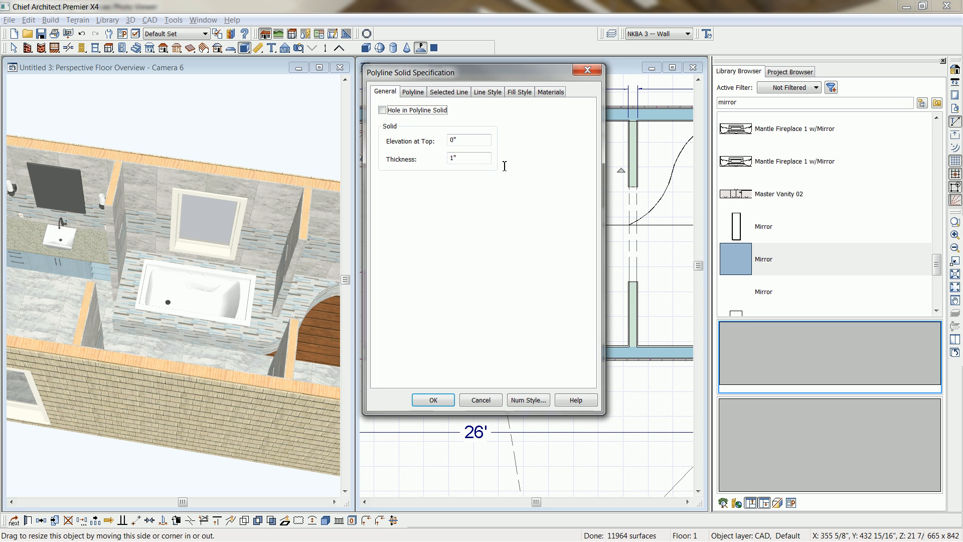
type("12")
key("Tab")
type("12")
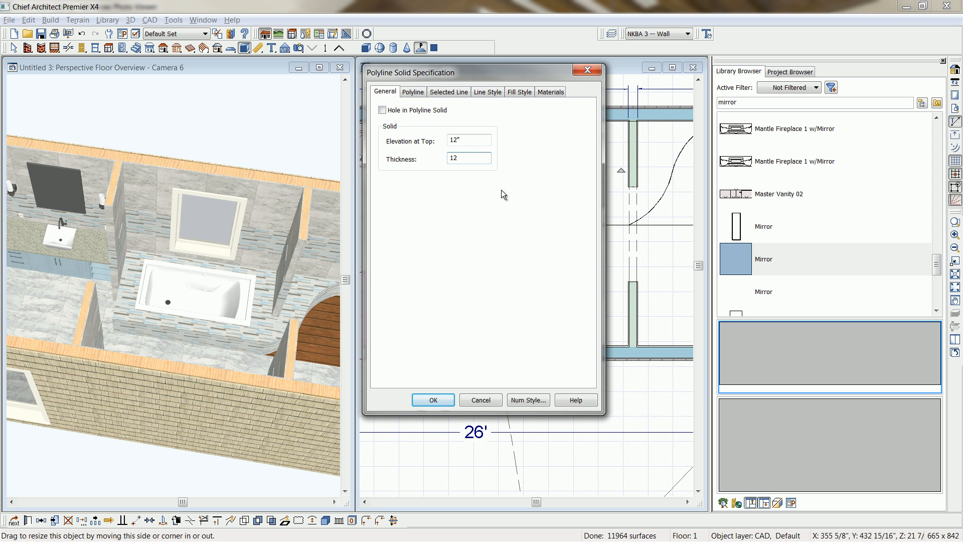
left_click(432, 400)
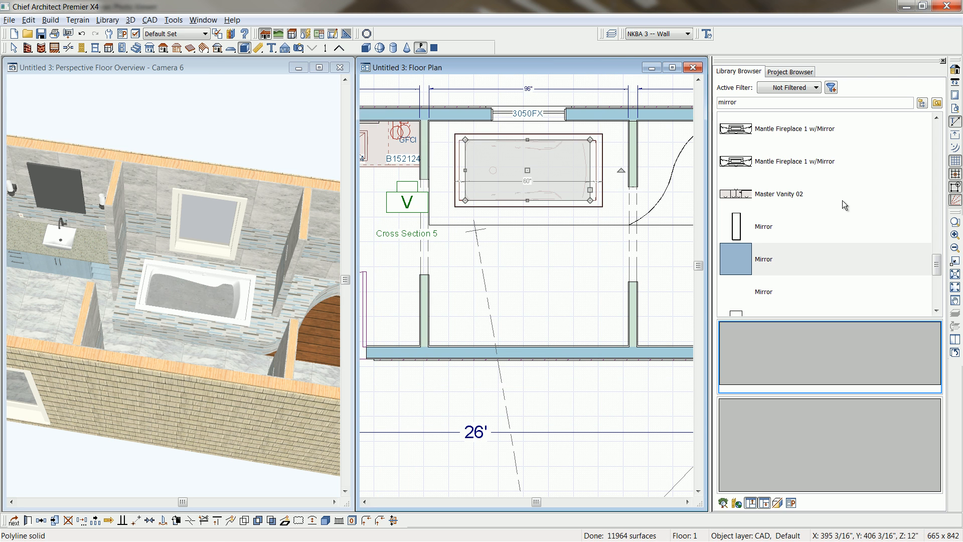
Paint the solid inside the tub with the library material Color, 2050-70 blue bonnet - for water.
left_click(921, 103)
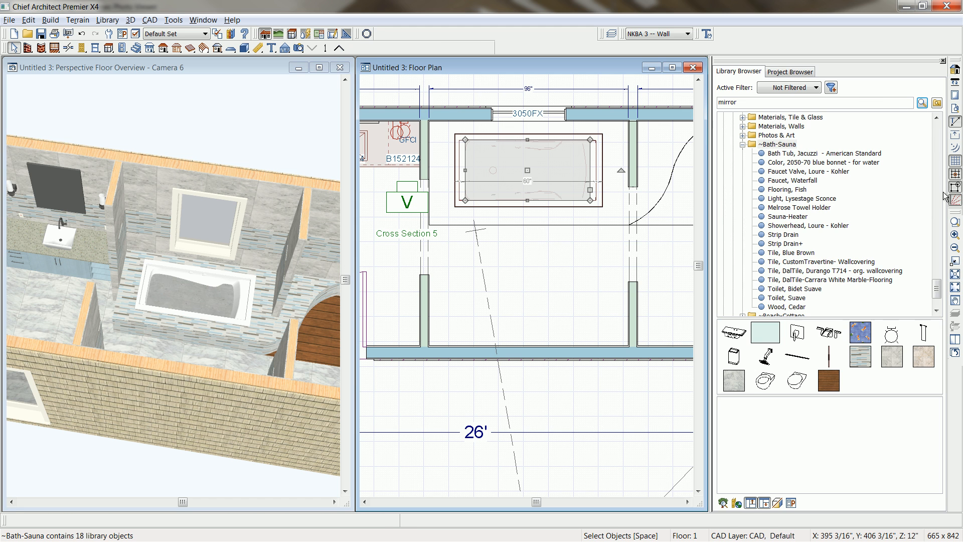
left_click(823, 162)
left_click(784, 345)
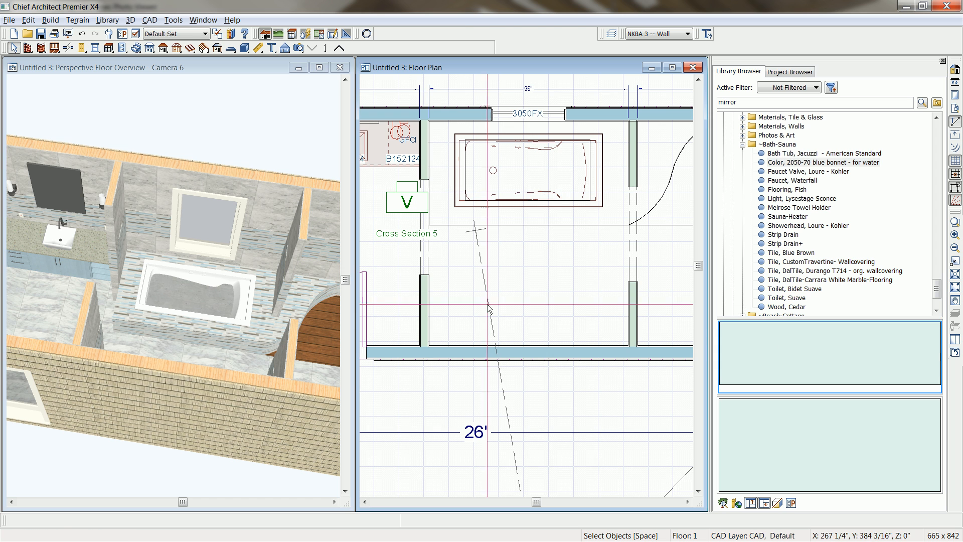
left_click(219, 97)
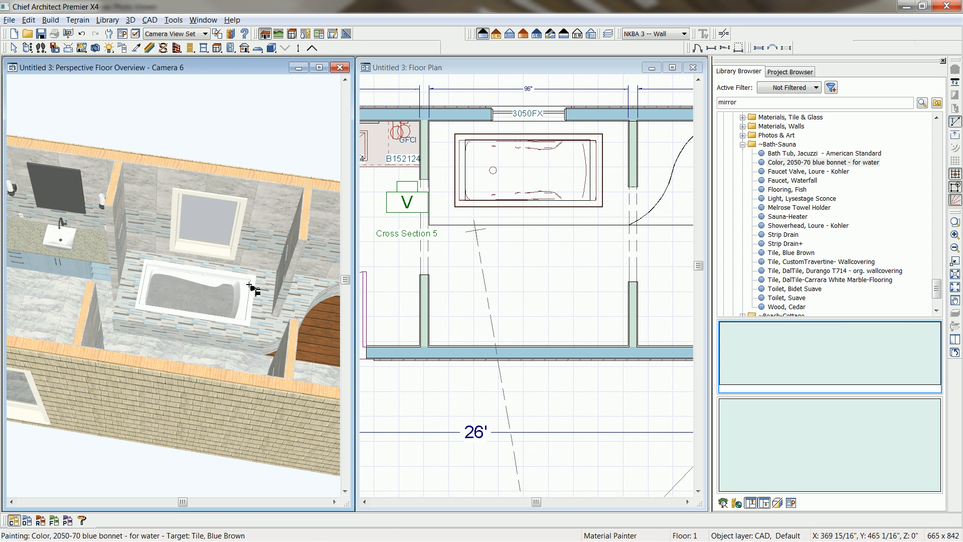
left_click(187, 297)
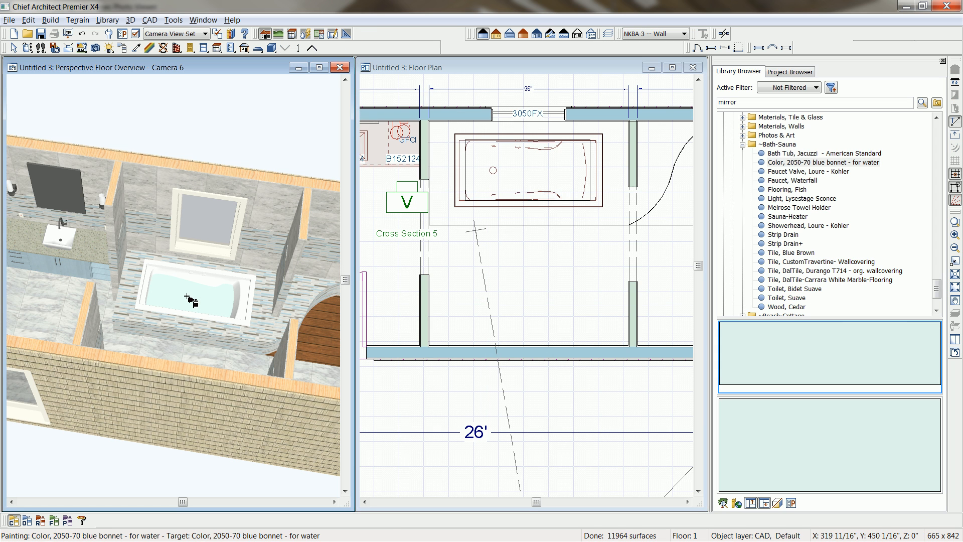
Change the tub water material's class to Transparent with a Water index of refraction, and enlarge the floor overview to full size.
left_click(149, 48)
left_click(218, 297)
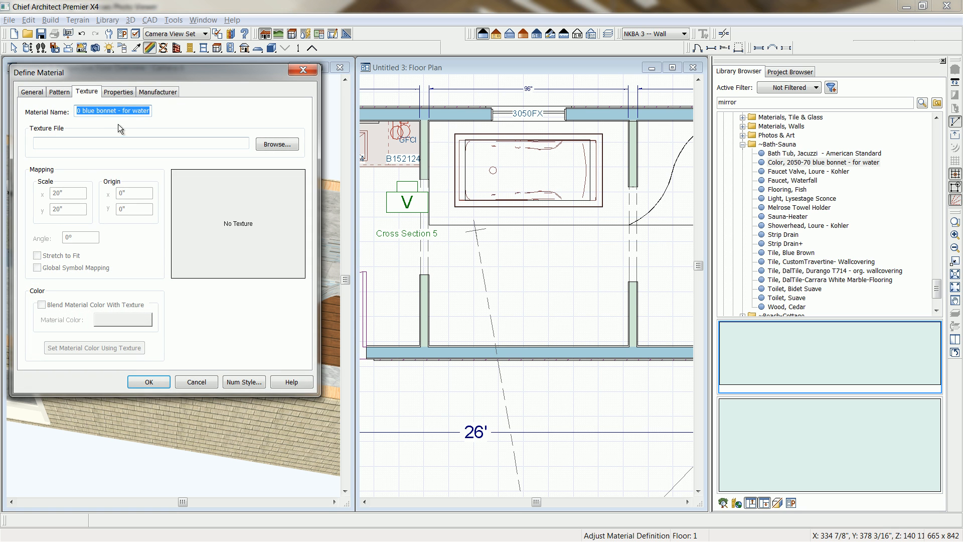
left_click(128, 95)
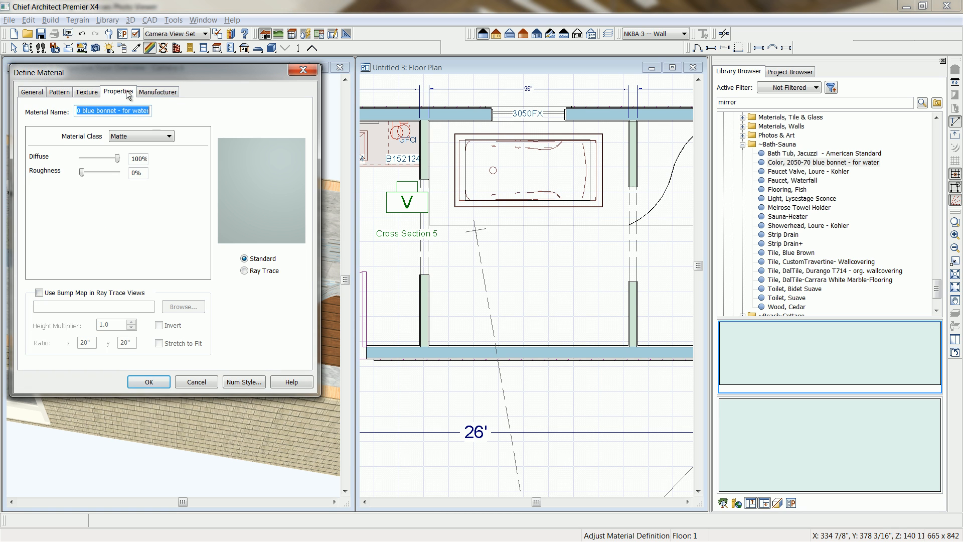
left_click(169, 136)
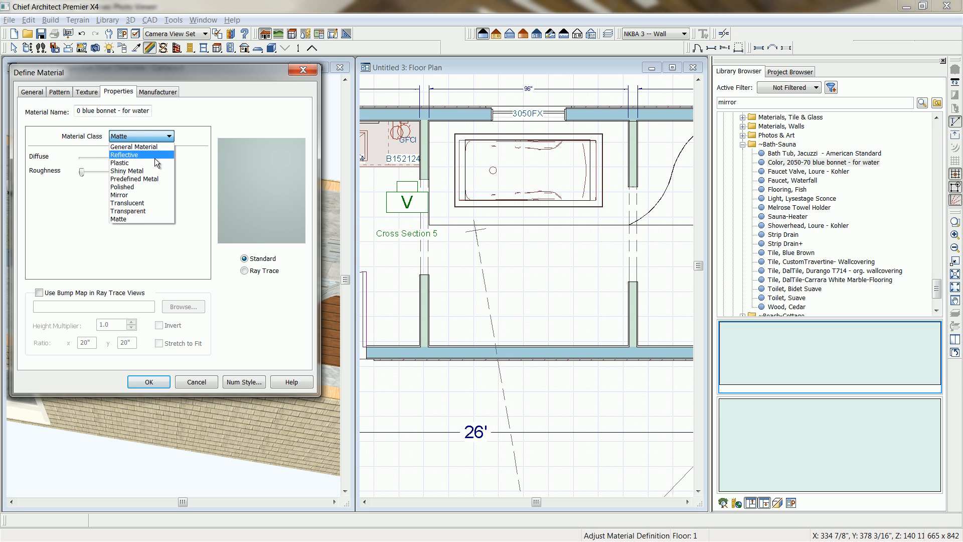
left_click(139, 211)
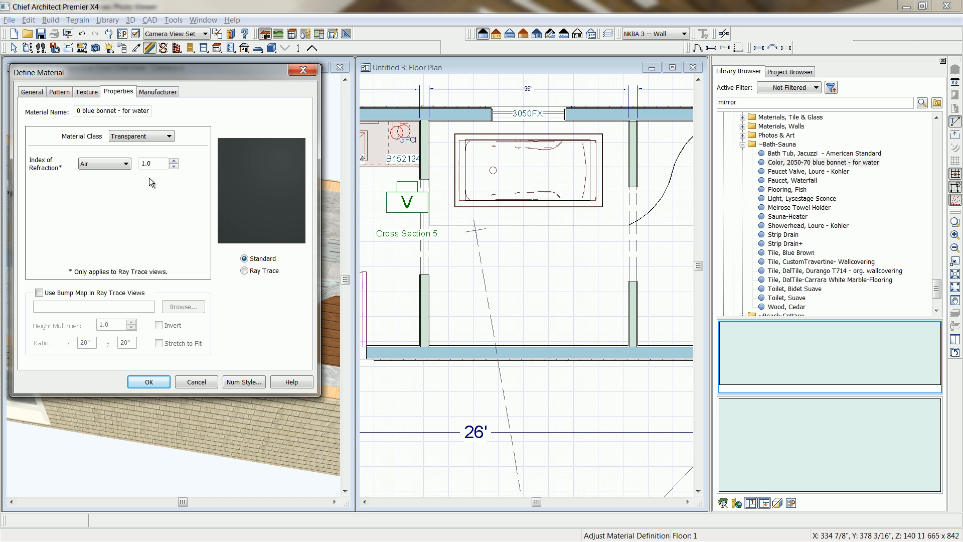
left_click(126, 164)
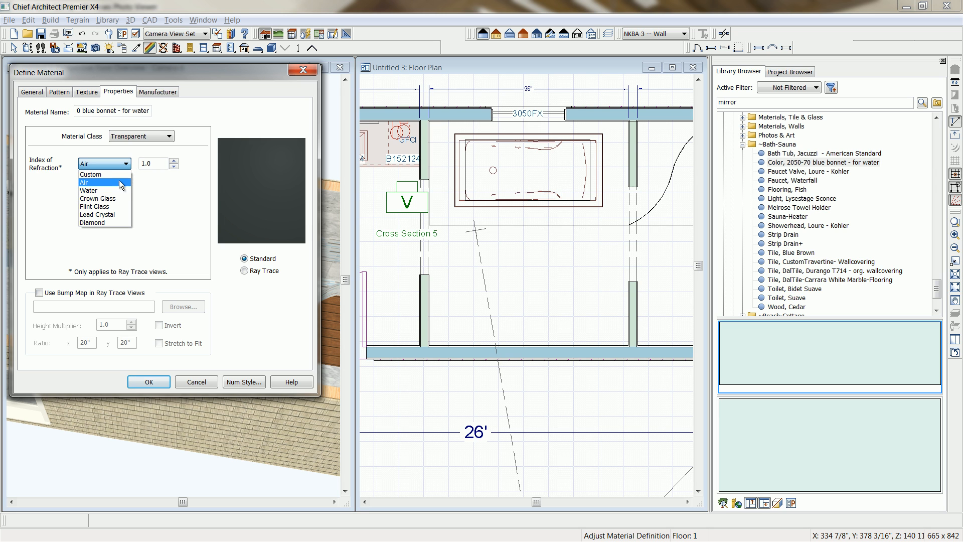
left_click(107, 188)
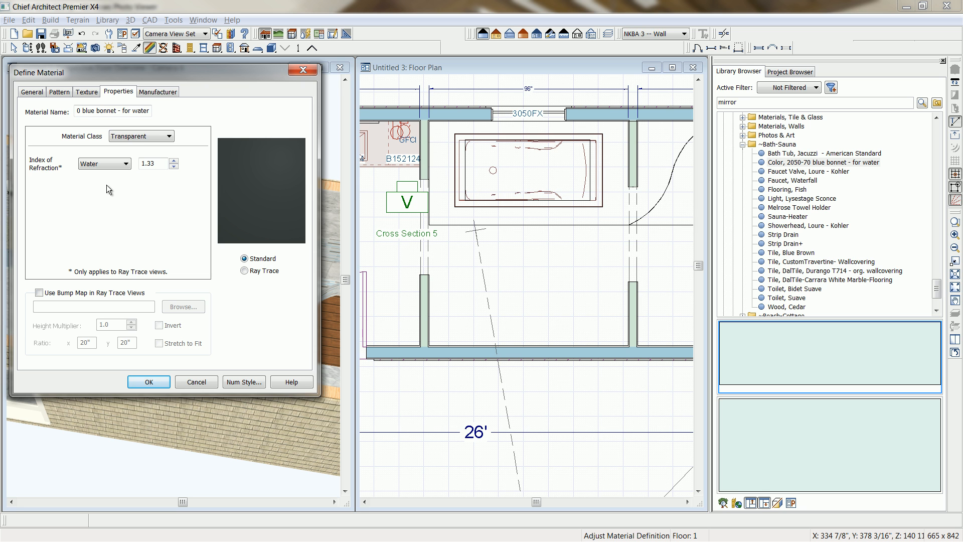
left_click(158, 381)
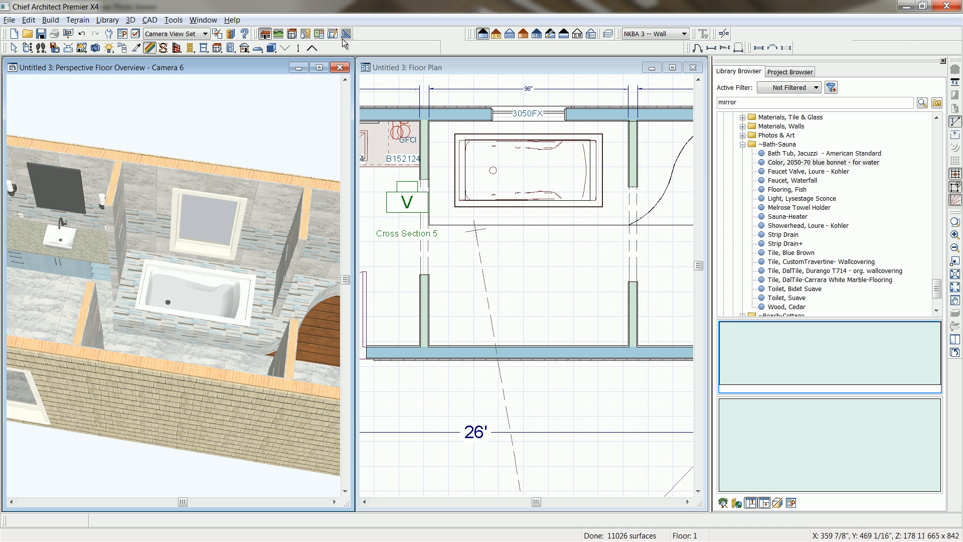
left_click(323, 67)
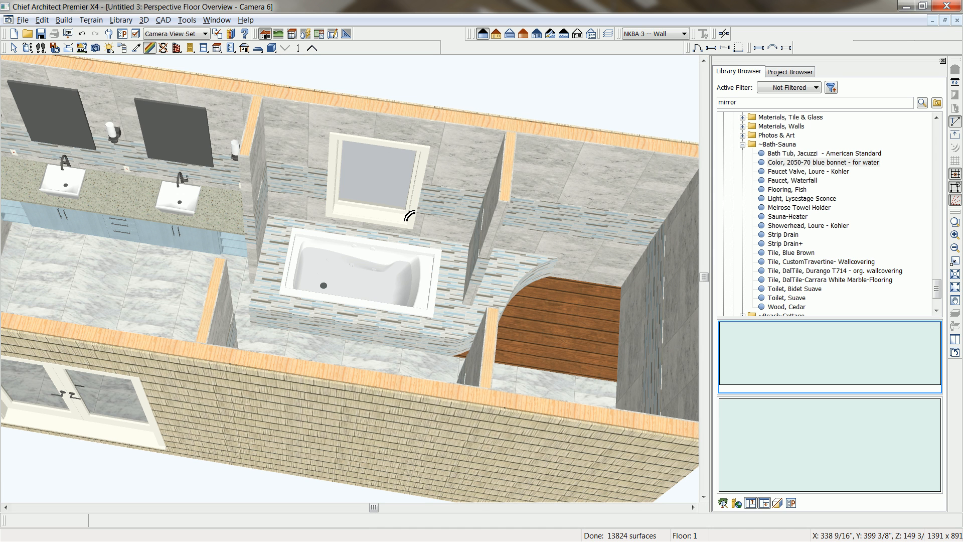
Close the library browser and the floor overview, and delete the 26' overall dimension below the floor plan.
key("alt+Tab")
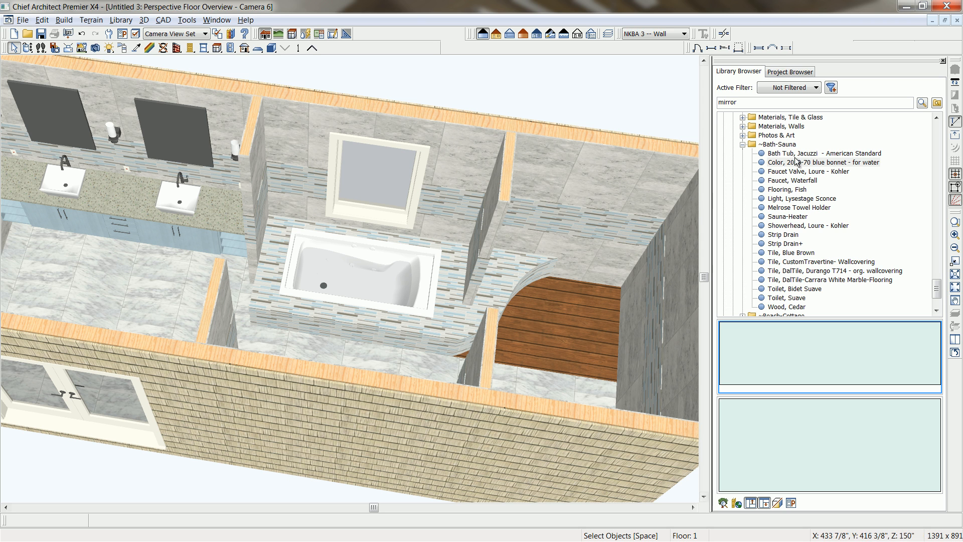
left_click(942, 61)
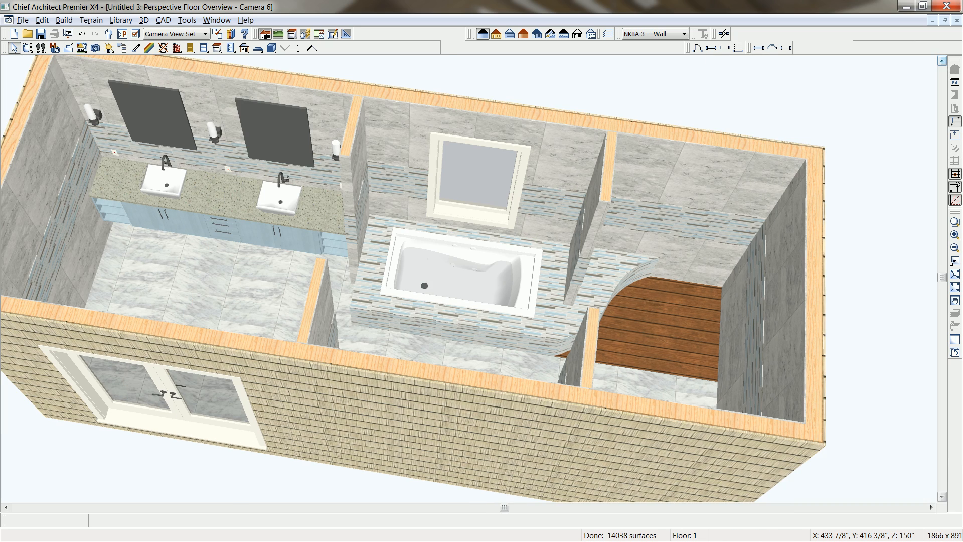
left_click(956, 20)
scroll(607, 218, "down", 3)
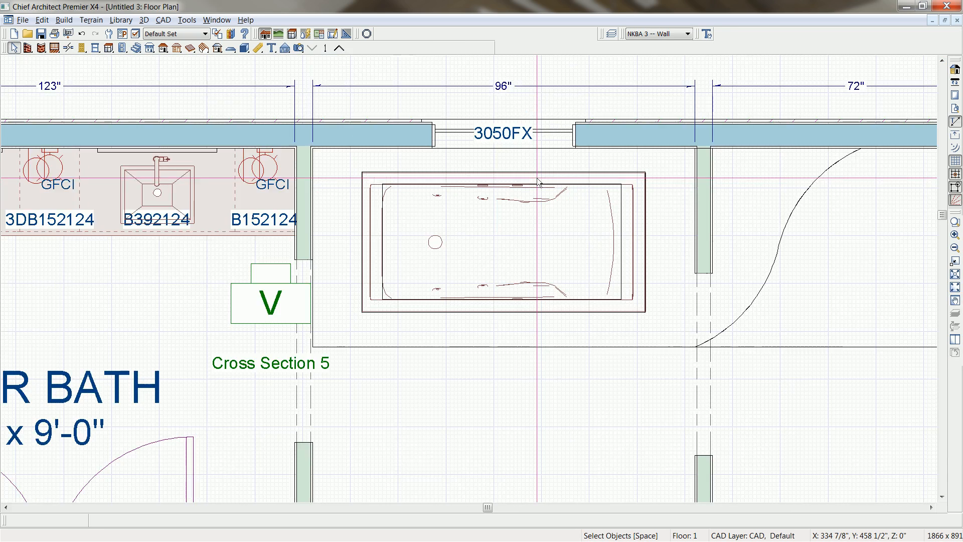
key("F6")
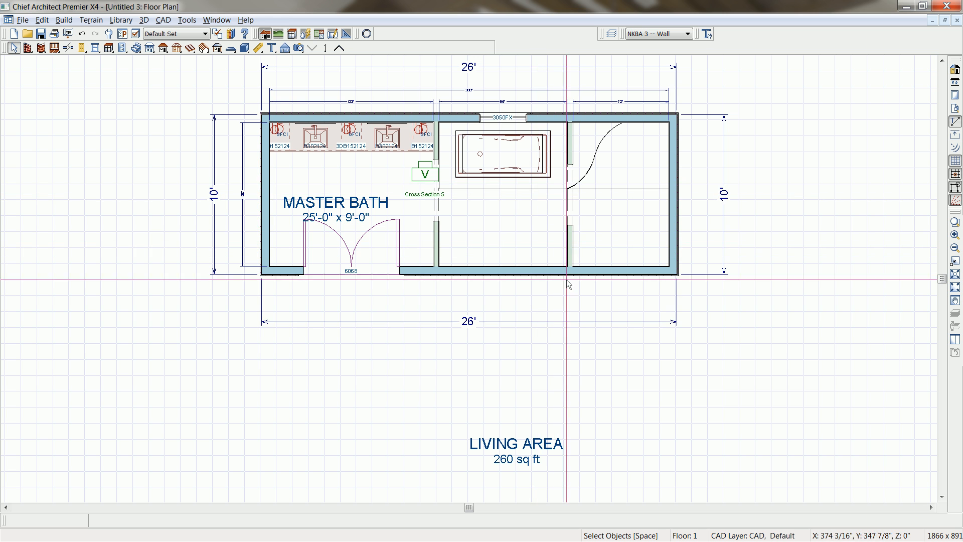
left_click(562, 322)
key("Delete")
middle_click_drag(552, 311, 529, 322)
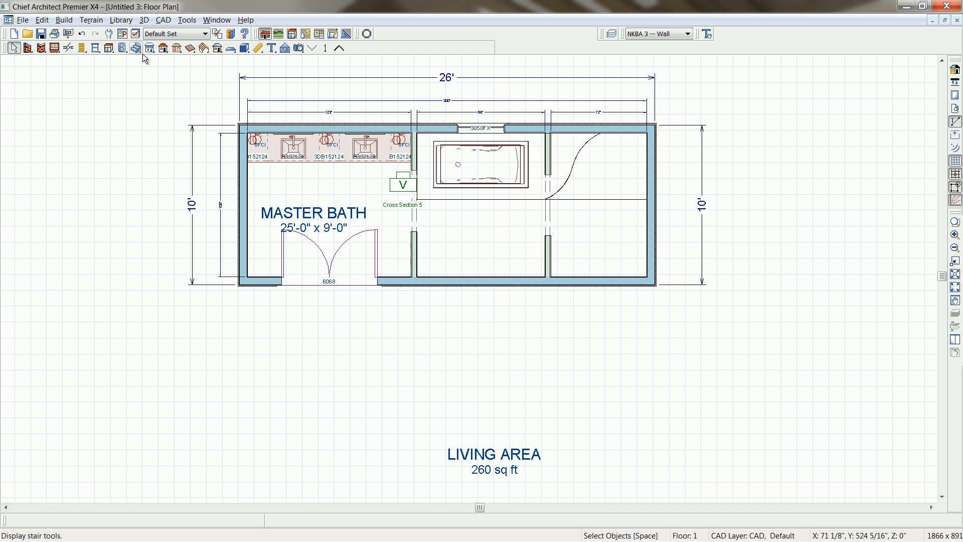
Draw a small exterior-walled room projecting outward from the wall opposite the tub, and add interior dimensions for its width and depth.
left_click(28, 47)
mouse_move(525, 284)
left_mouse_down()
mouse_move(524, 376)
mouse_move(434, 376)
mouse_move(433, 285)
left_mouse_up()
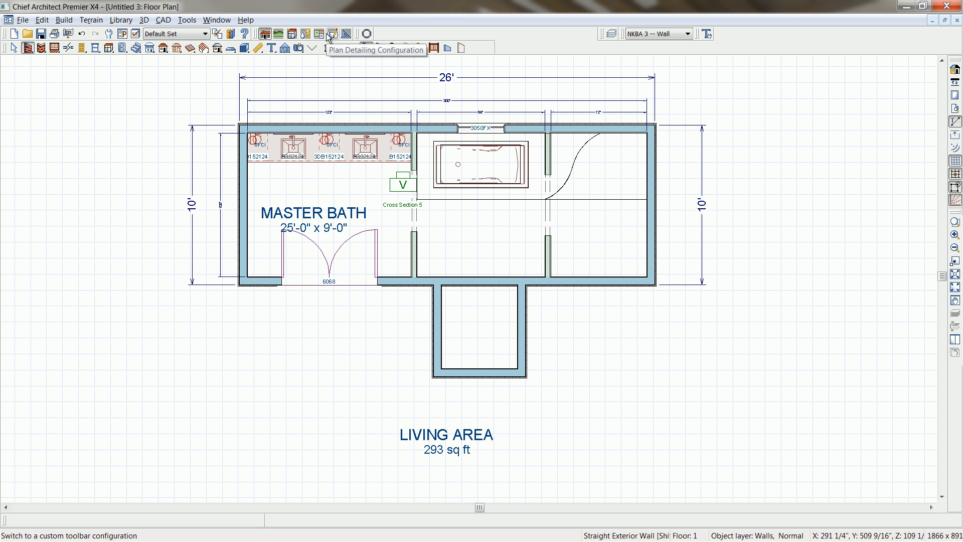
left_click(258, 48)
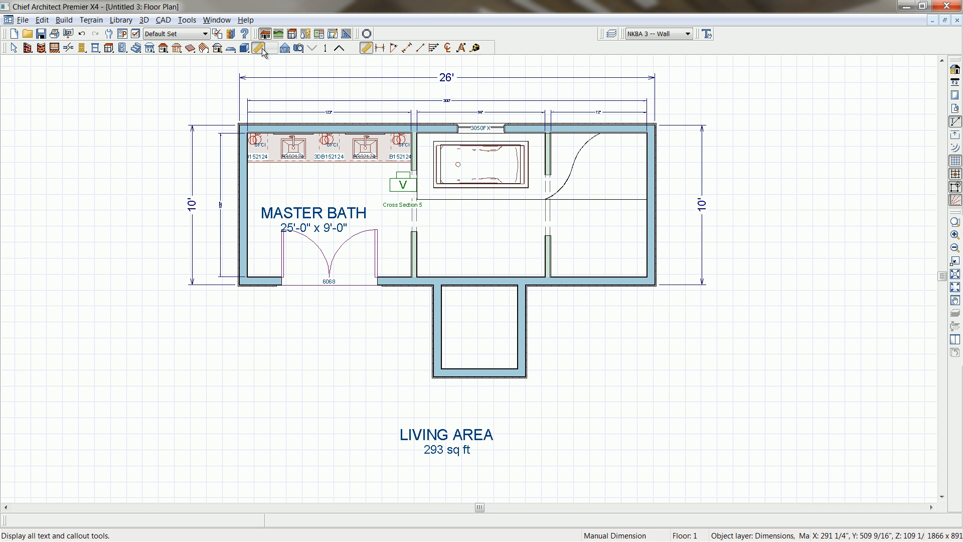
left_click(406, 49)
mouse_move(523, 333)
left_mouse_down()
mouse_move(439, 336)
mouse_move(469, 354)
mouse_move(469, 399)
mouse_move(461, 288)
mouse_move(421, 309)
left_mouse_up()
left_click(409, 49)
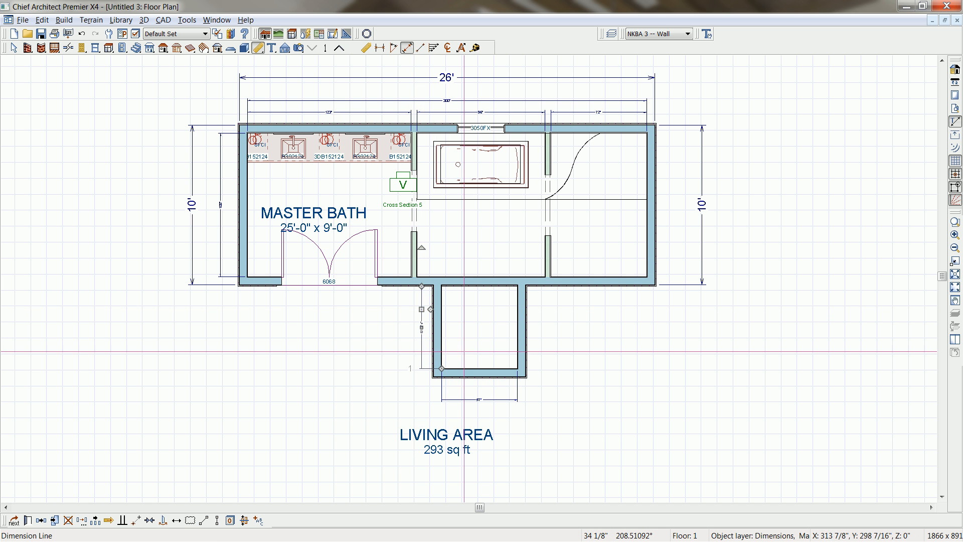
Set the new room's interior depth to 48 inches and its interior width to 72 inches.
left_click(469, 354)
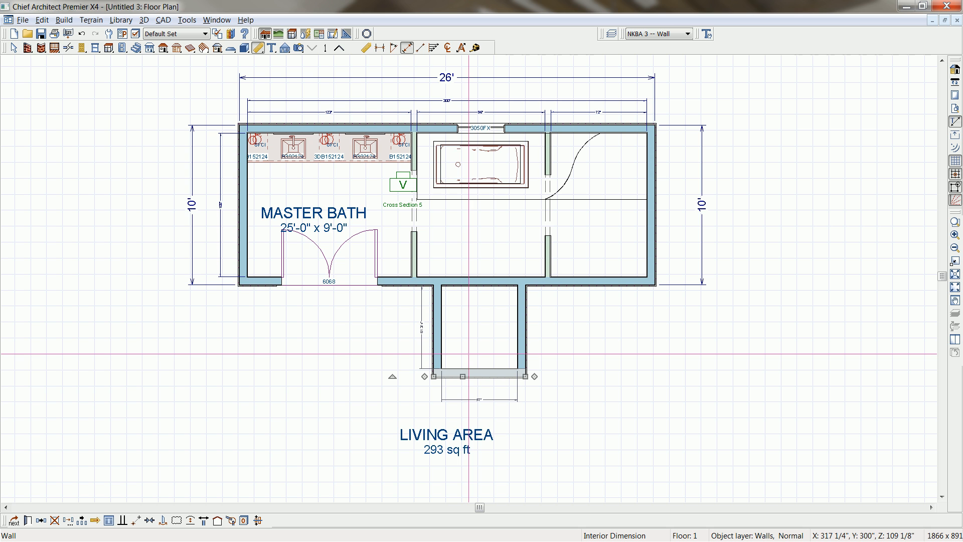
left_click(422, 333)
type("48")
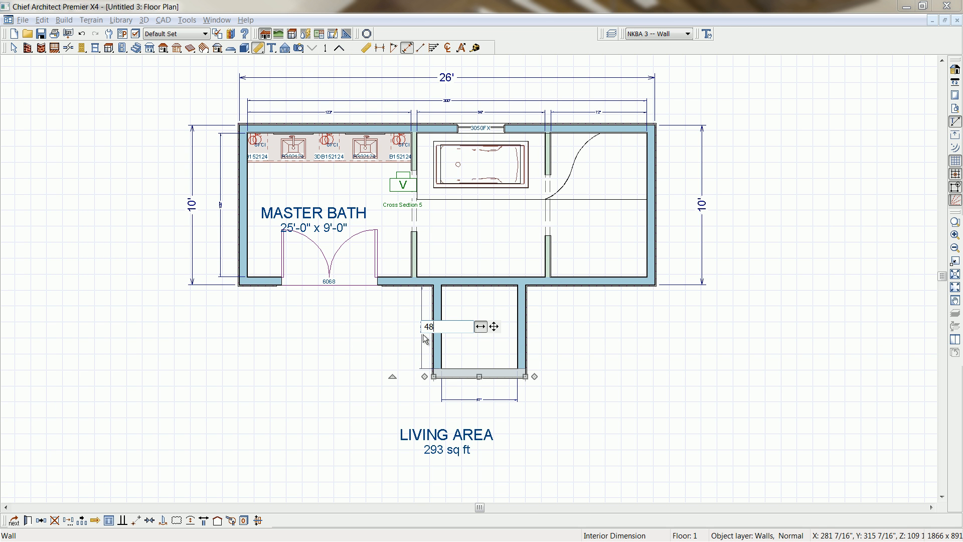
key("Return")
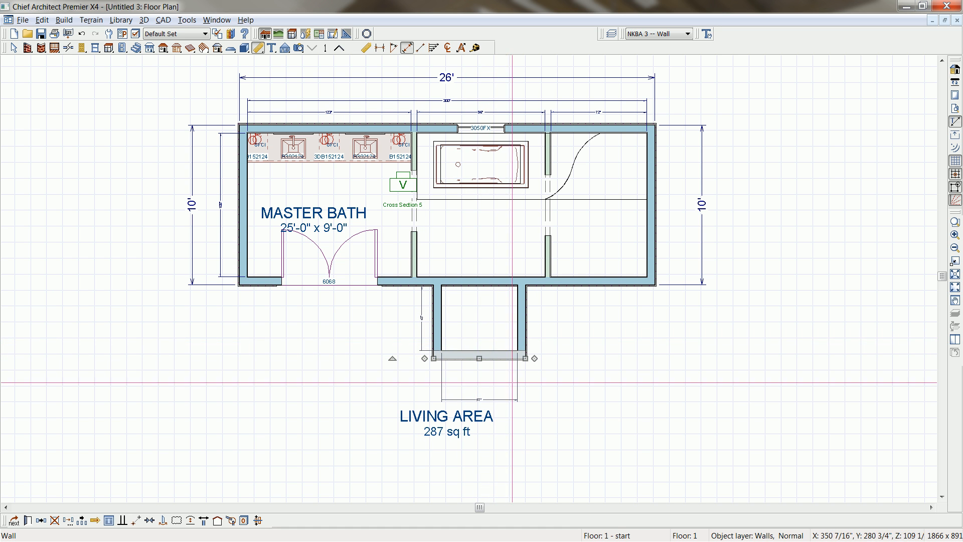
left_click(517, 332)
left_click_drag(525, 321, 533, 326)
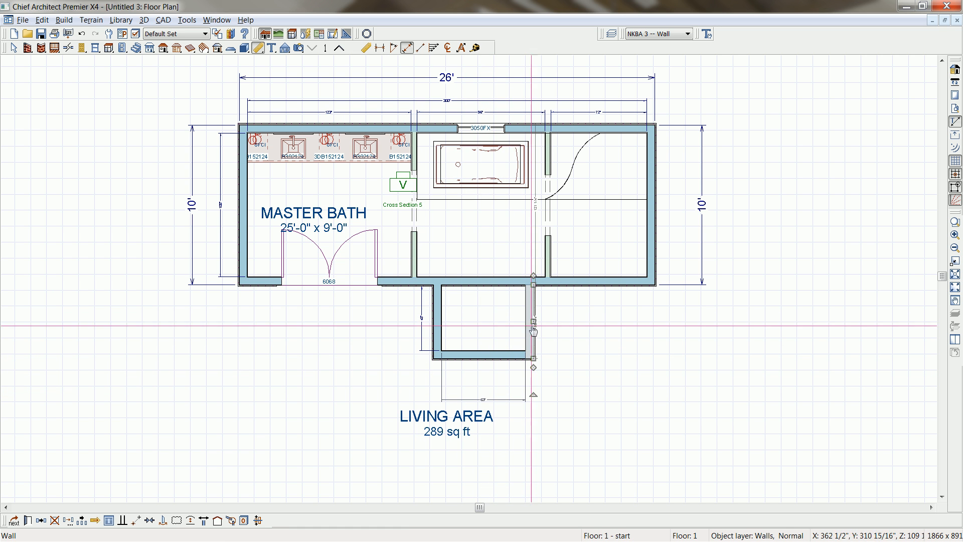
left_click(483, 400)
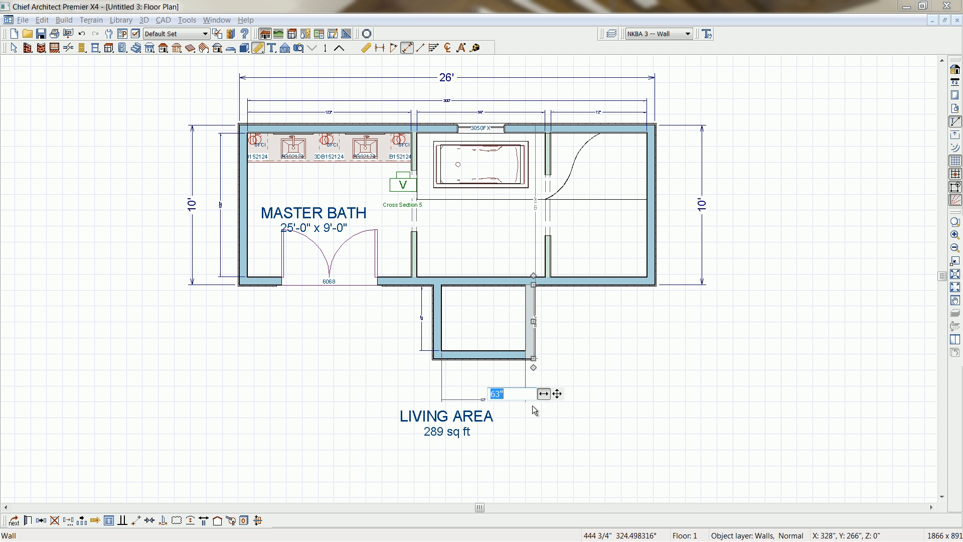
key("Return")
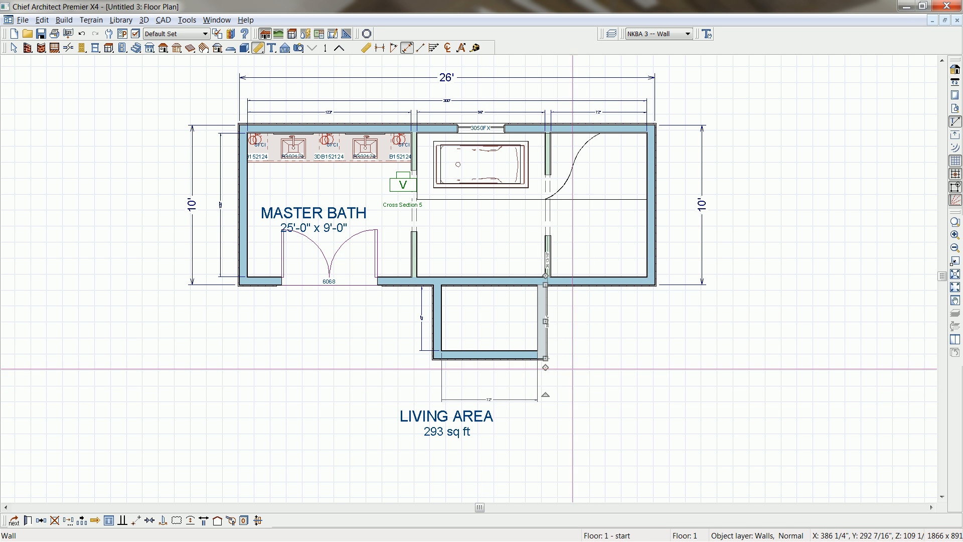
Center the new room's three outer walls on the tub area and move its depth dimension line clear of the side wall.
scroll(515, 339, "up", 1)
scroll(515, 340, "up", 3)
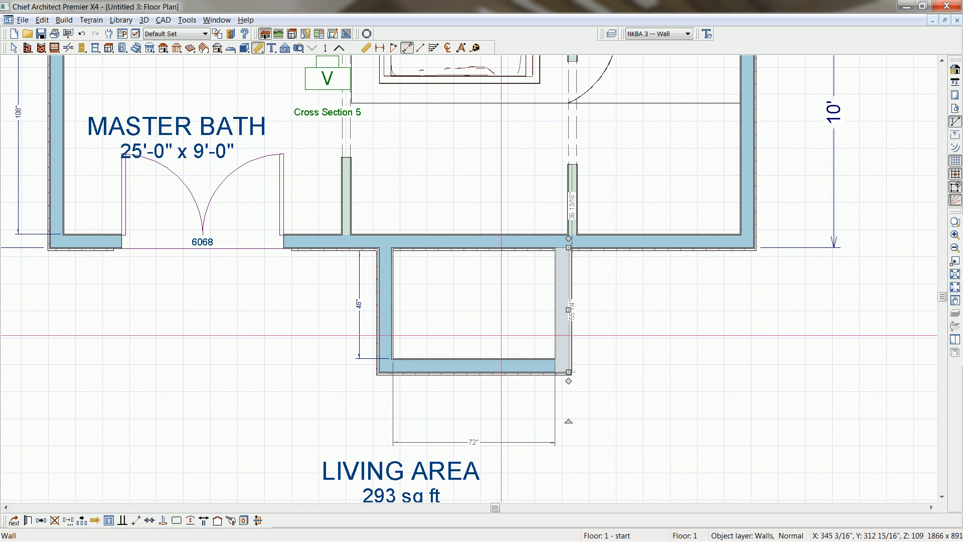
left_click(505, 350)
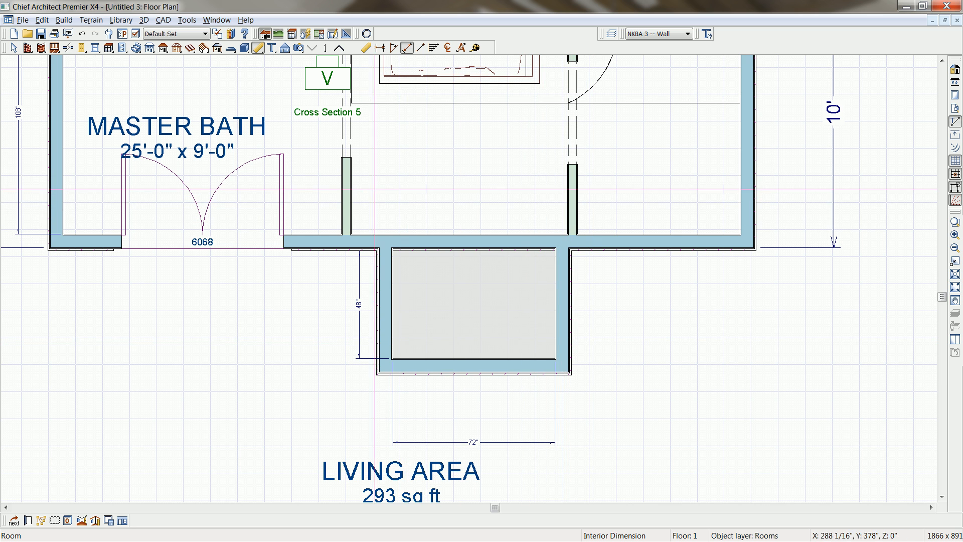
left_click(562, 365)
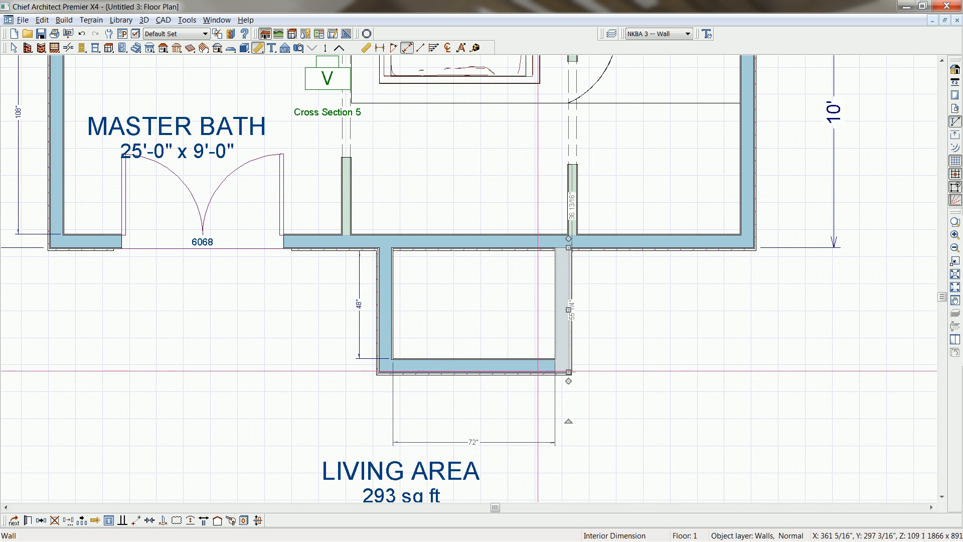
left_click(531, 366, "shift")
left_click(384, 310, "shift")
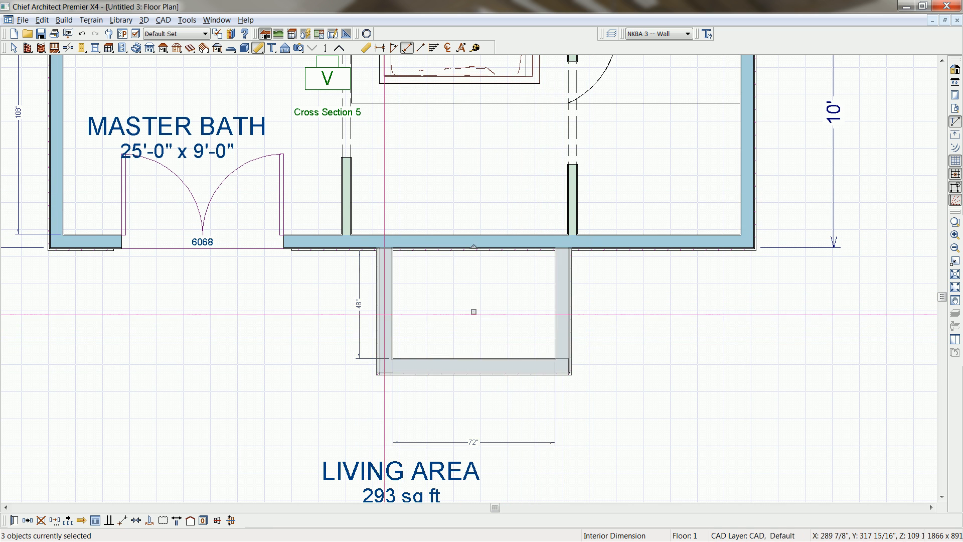
left_click(122, 520)
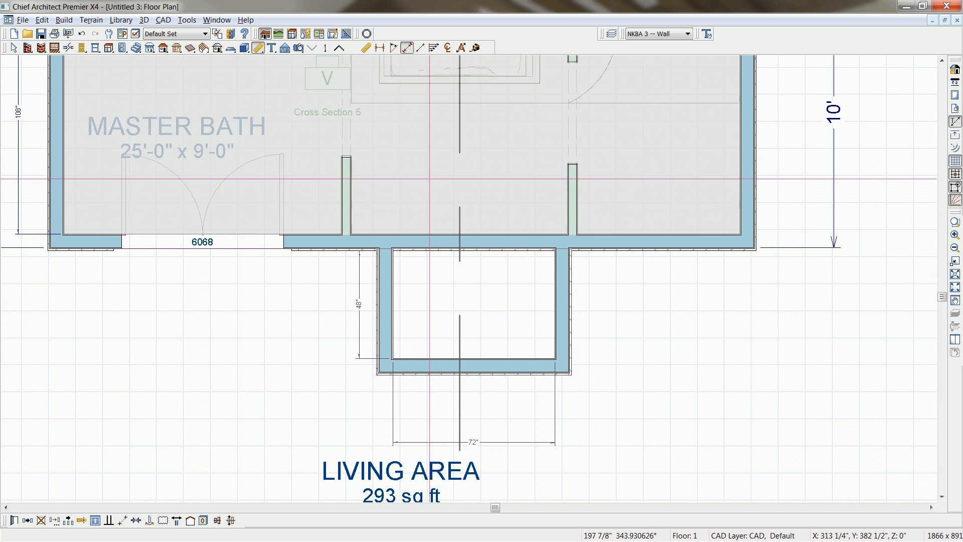
left_click(429, 178)
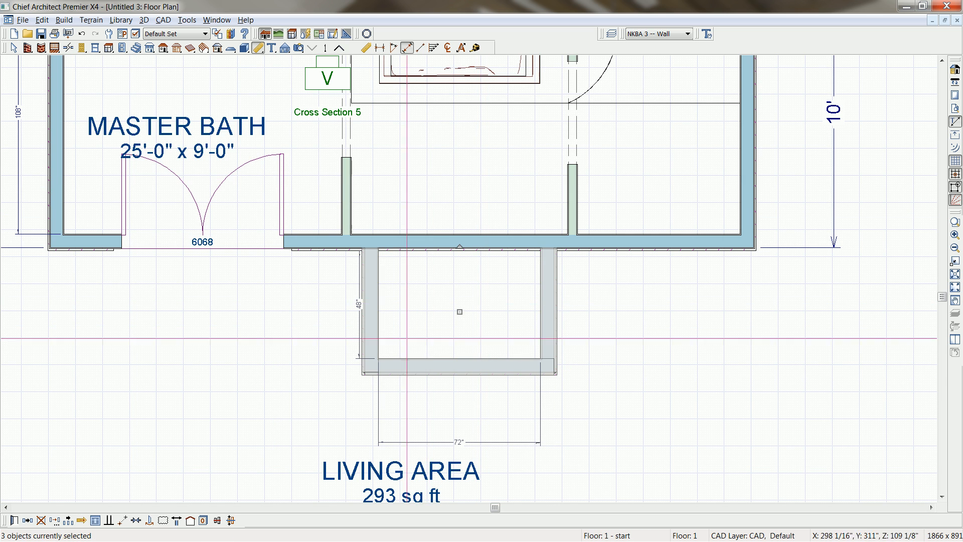
left_click(360, 327)
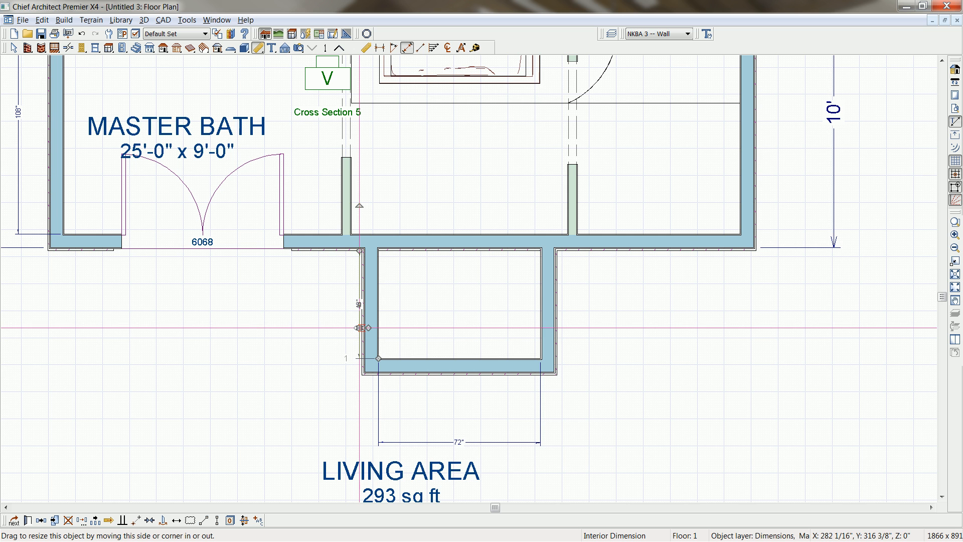
left_click_drag(360, 327, 343, 330)
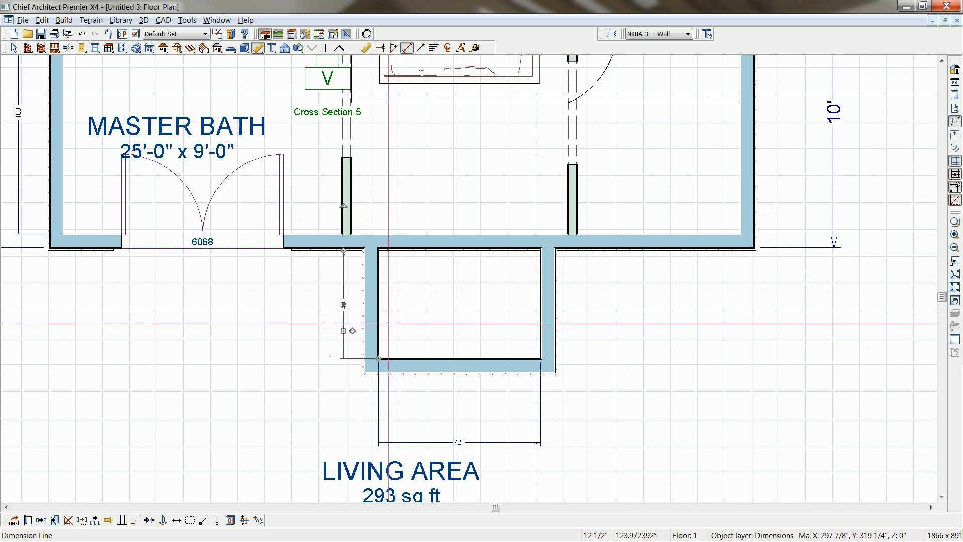
Hide the Cameras and Cameras, Labels layers in the Default Set layer display options.
scroll(401, 315, "down", 4)
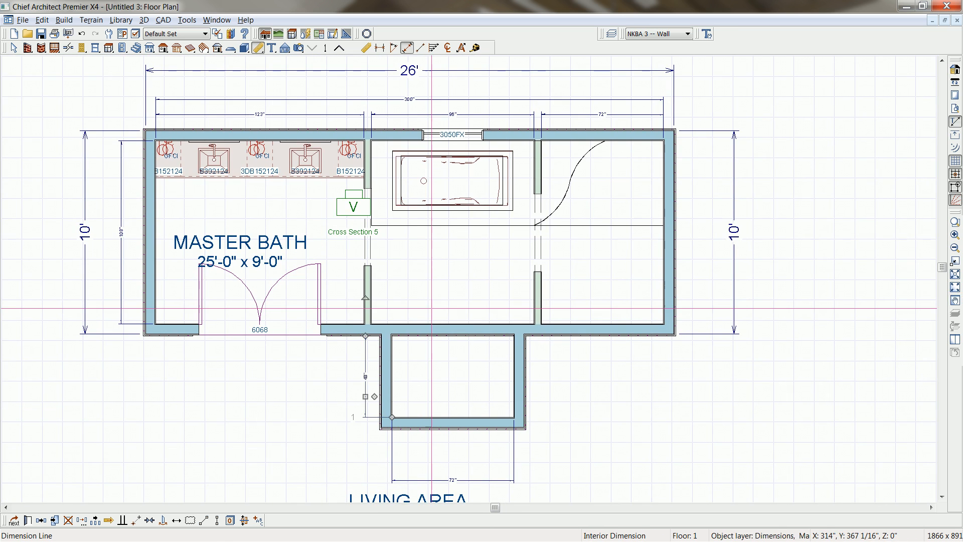
scroll(377, 295, "up", 2)
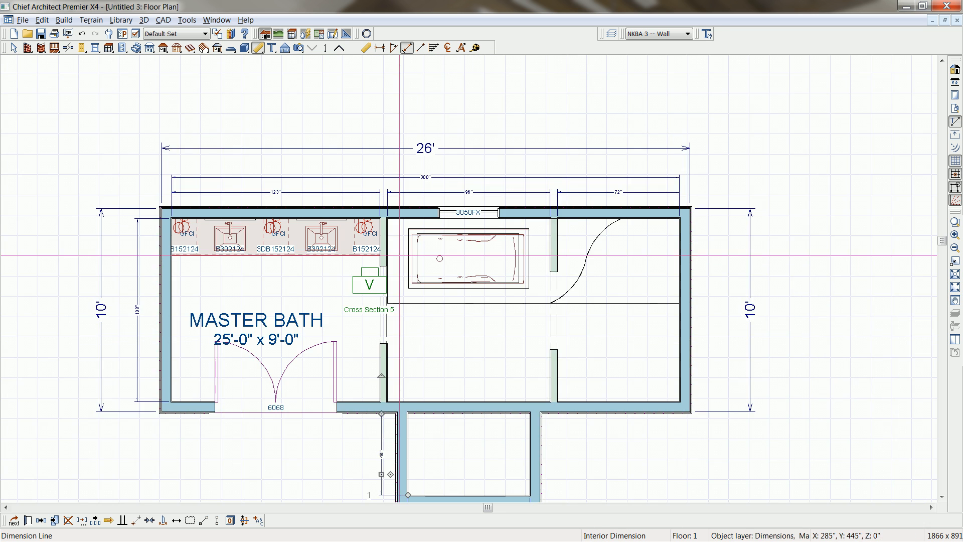
left_click(367, 293)
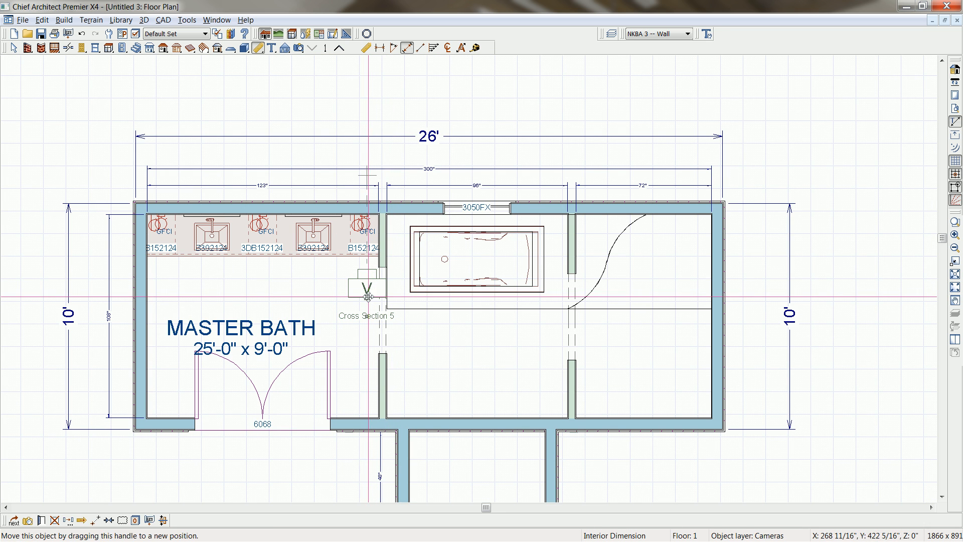
left_click(136, 34)
left_click(90, 231)
key("c")
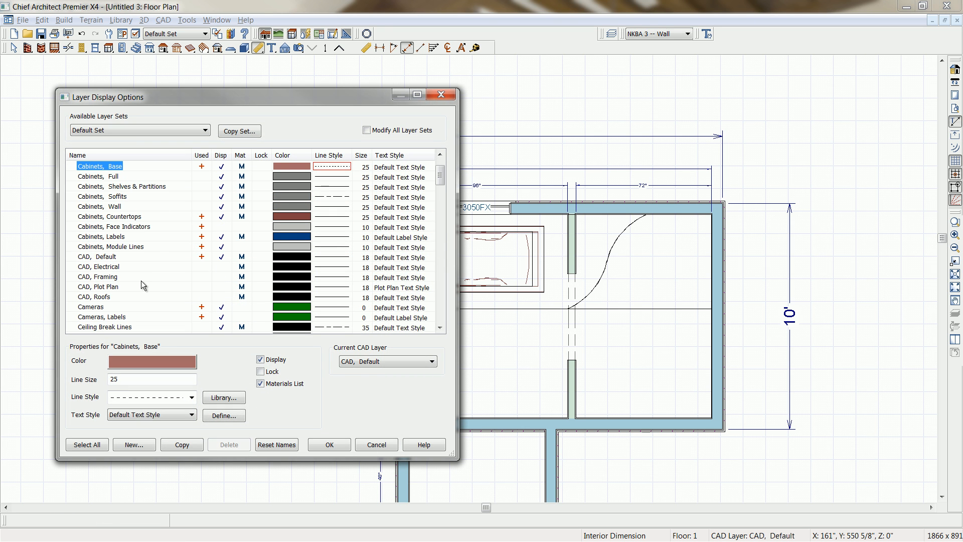
left_click(221, 307)
left_click(222, 316)
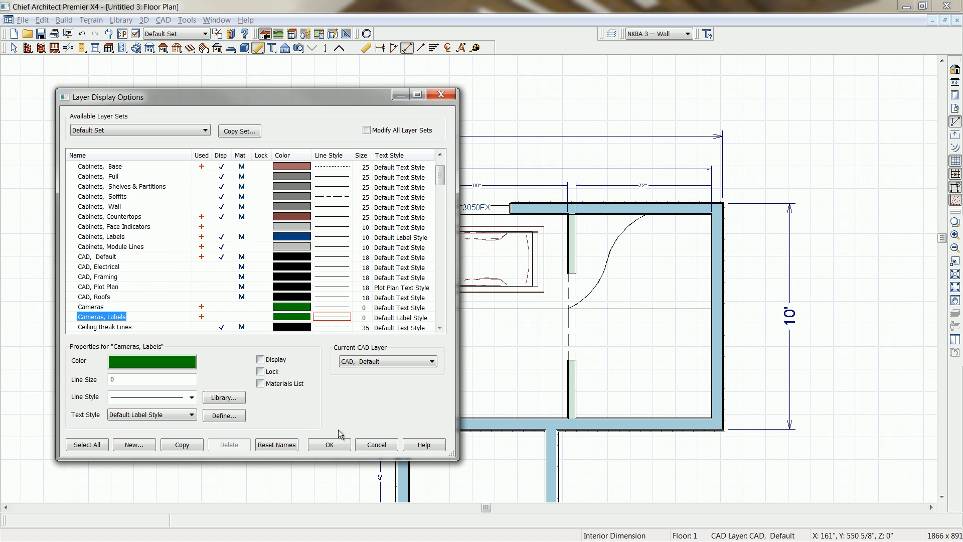
left_click(329, 445)
Shorten the partition between the vanity and the tub to 22 1/2 inches and extend the dashed opening segment to meet its end.
scroll(400, 257, "up", 2)
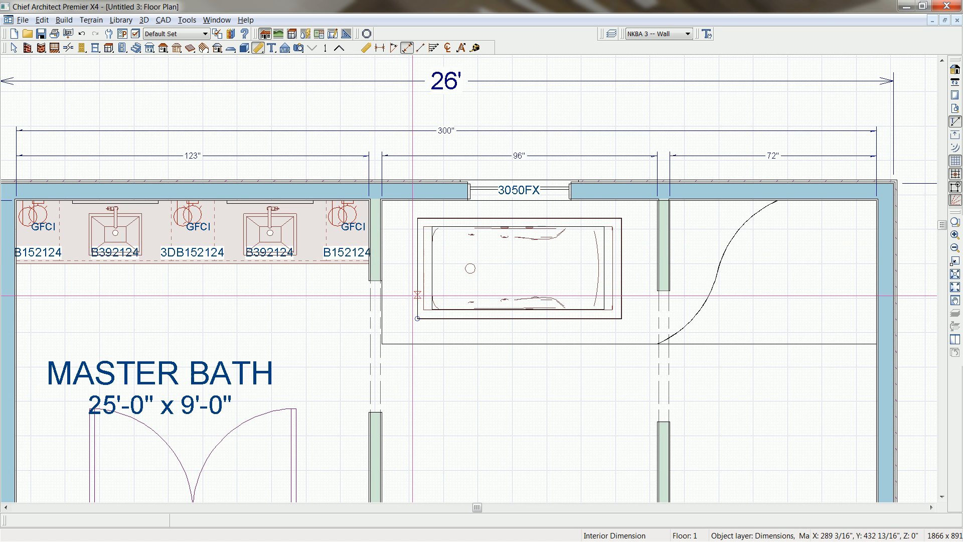
left_click(381, 274)
scroll(393, 283, "up", 3)
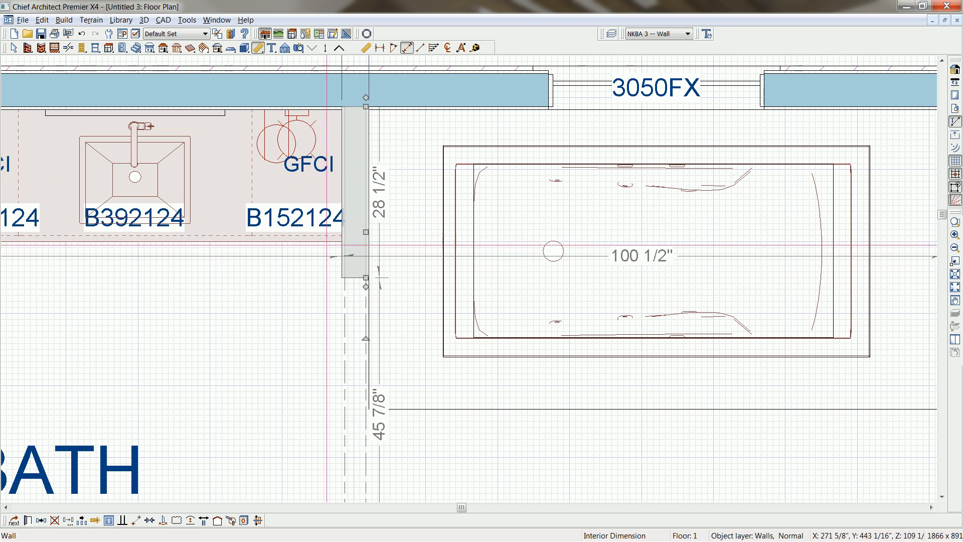
left_click_drag(365, 276, 366, 242)
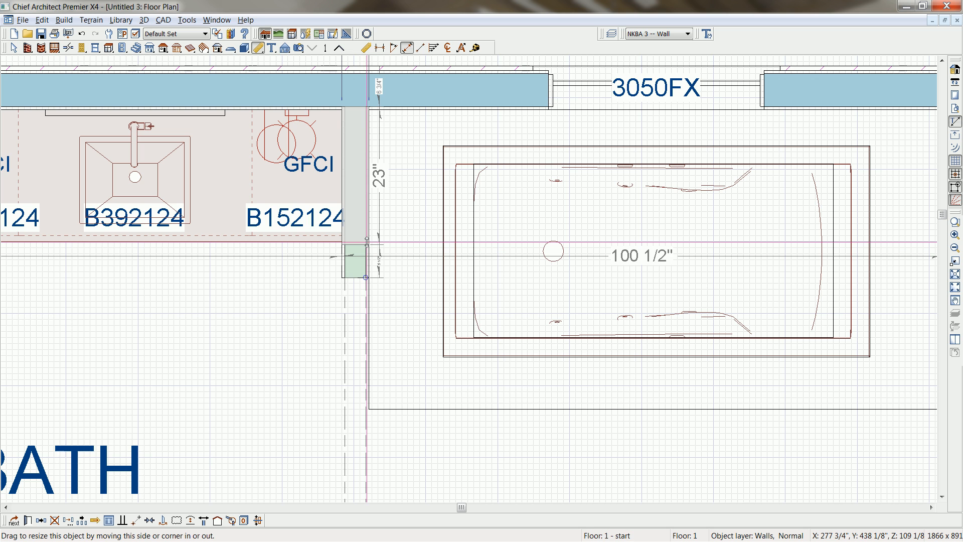
double_click(368, 242)
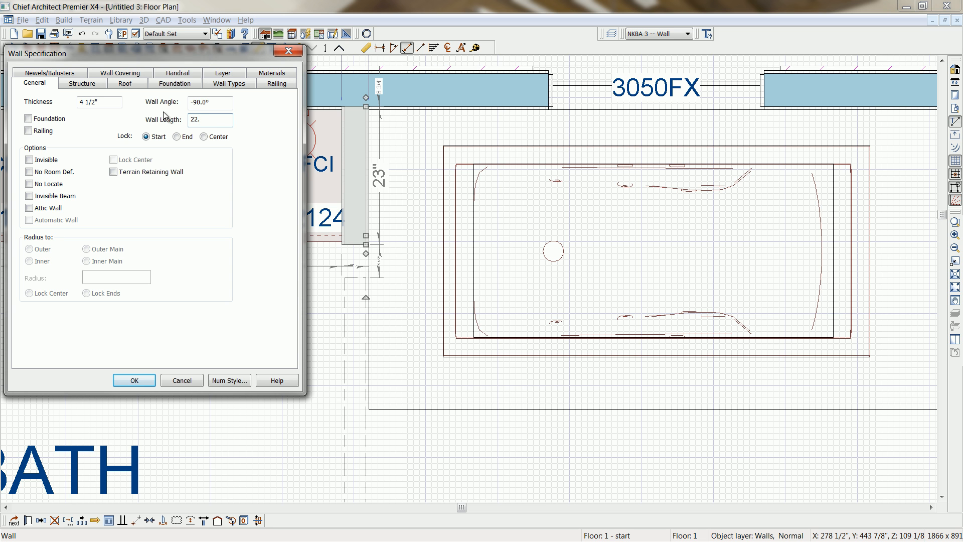
left_click(132, 380)
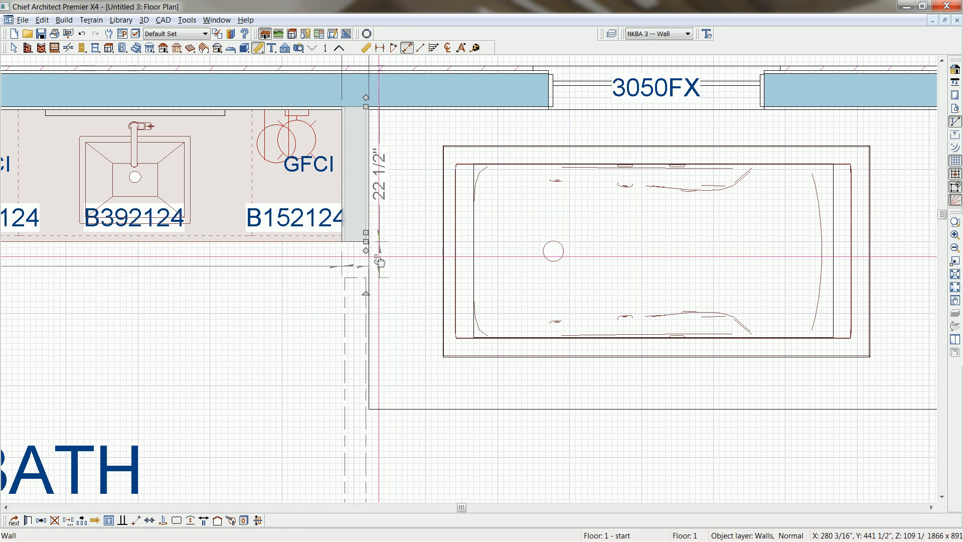
left_click(365, 281)
left_click_drag(366, 270, 364, 243)
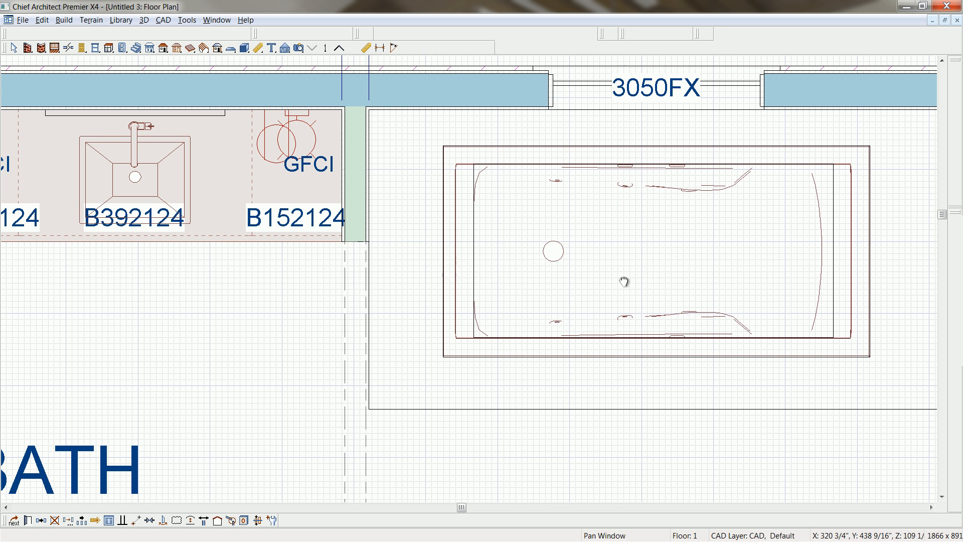
Lengthen the partition stub between the tub and the shower to about 40 inches.
middle_click_drag(624, 282, 356, 277)
left_click(690, 278)
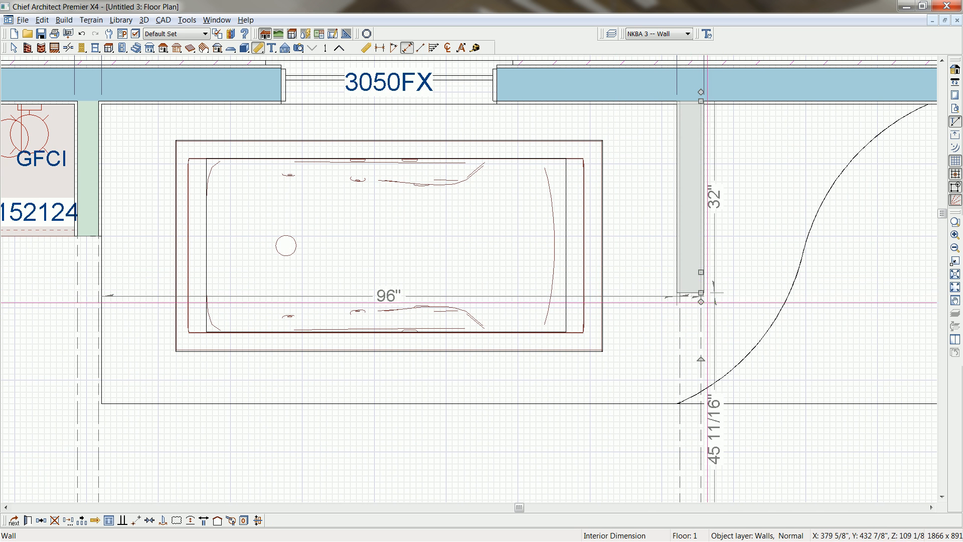
left_click_drag(701, 301, 704, 341)
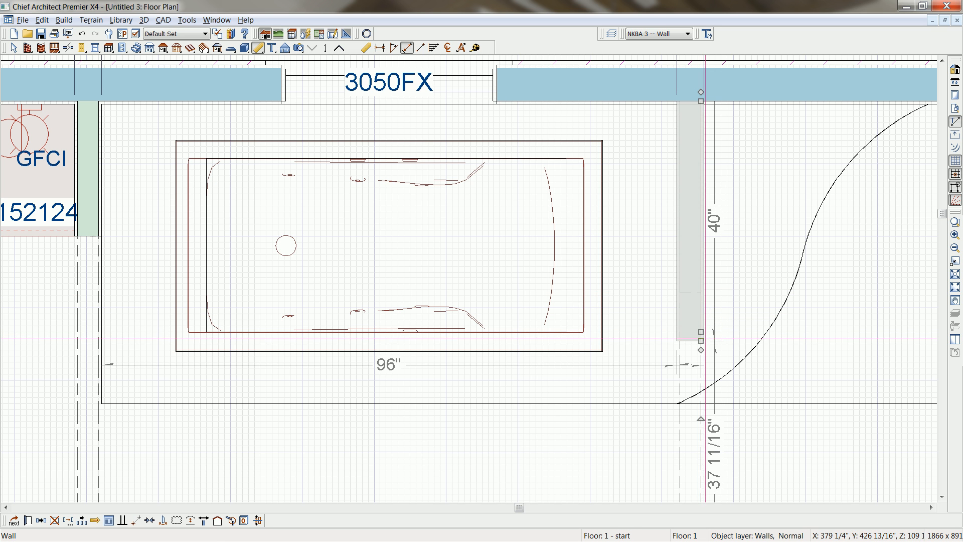
Shorten the dashed opening segment between the tub and the shower so it meets the end of the window-side partition stub.
left_click(692, 299)
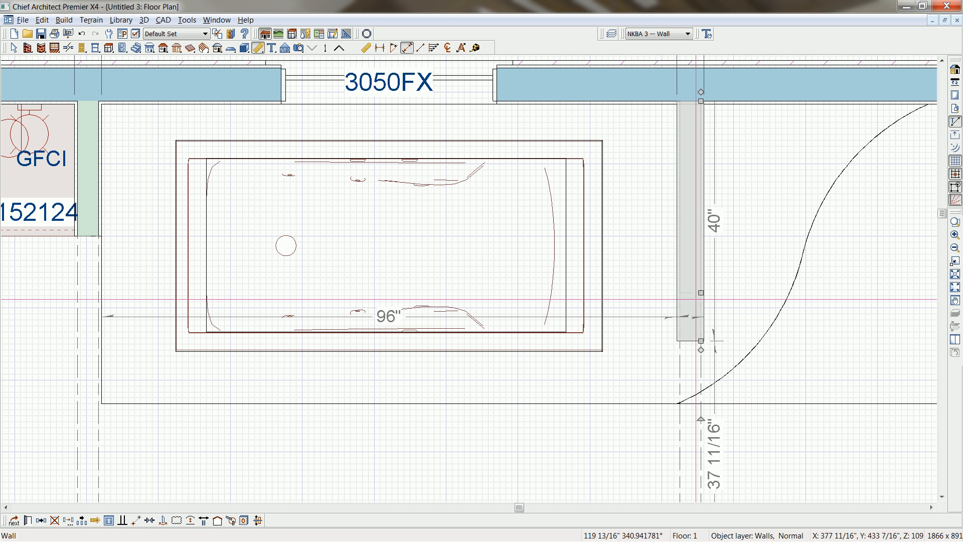
left_click(696, 303)
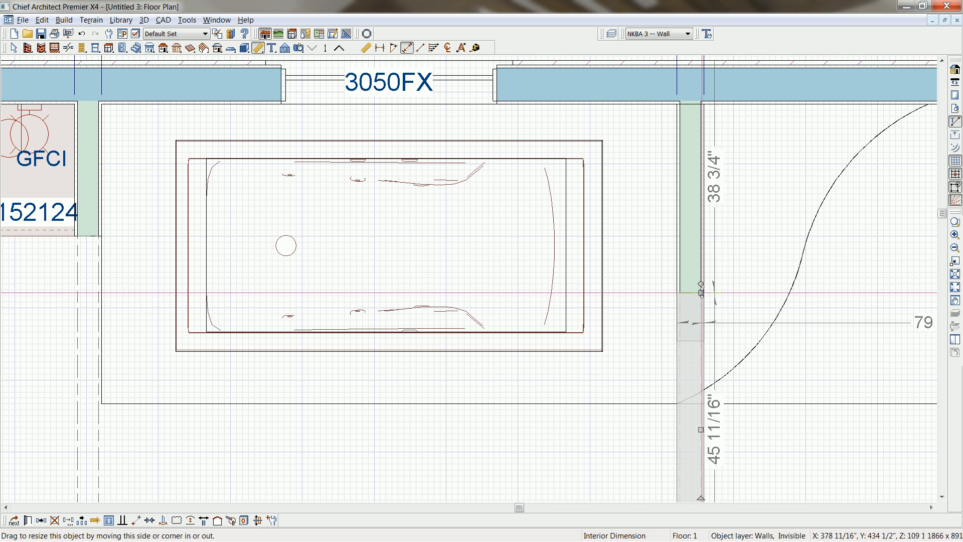
left_click_drag(702, 292, 701, 346)
Try to set the entry-side partition stub between the tub and the shower to 26 inches through its dimension, and undo the change.
scroll(745, 403, "down", 1)
middle_click_drag(770, 395, 674, 178)
scroll(675, 183, "down", 1)
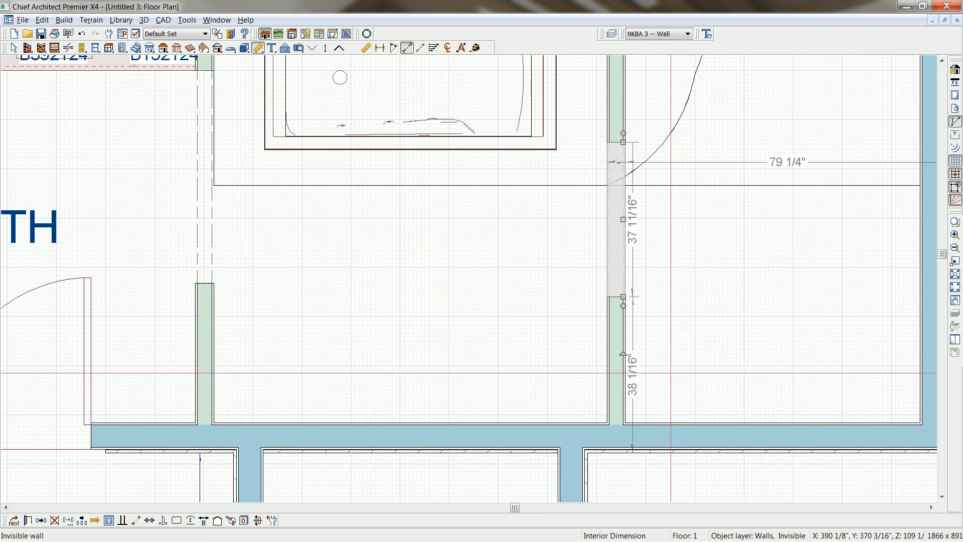
left_click(622, 386)
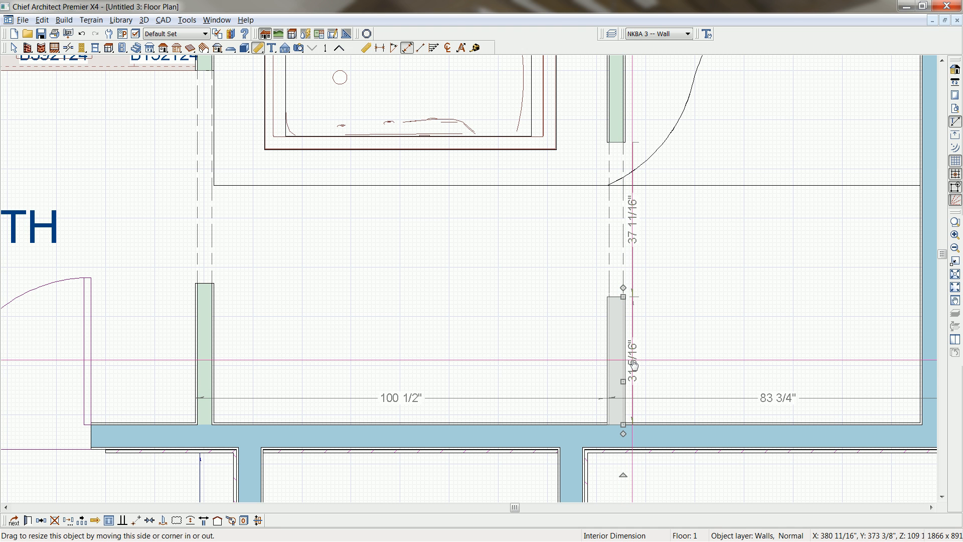
left_click(633, 364)
type("26")
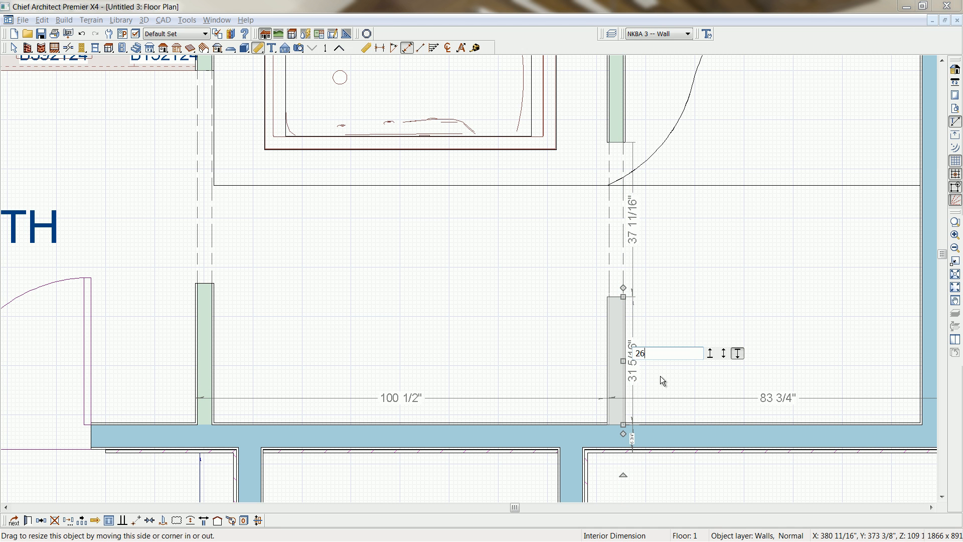
key("Return")
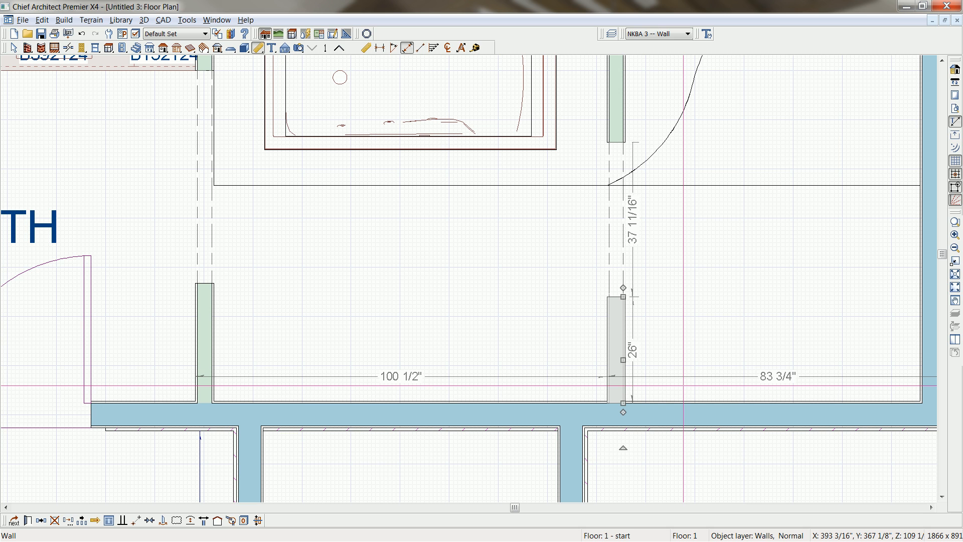
key("ctrl+z")
Set the entry-side tub-shower partition stub to 26 inches with its end locked, and extend the dashed opening segment to meet it.
left_click(614, 362)
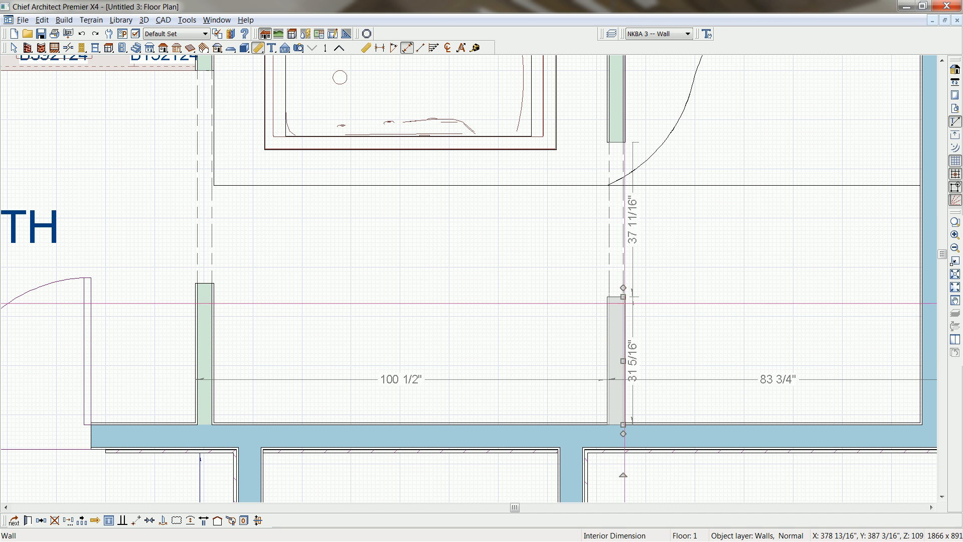
left_click_drag(623, 297, 621, 334)
double_click(622, 396)
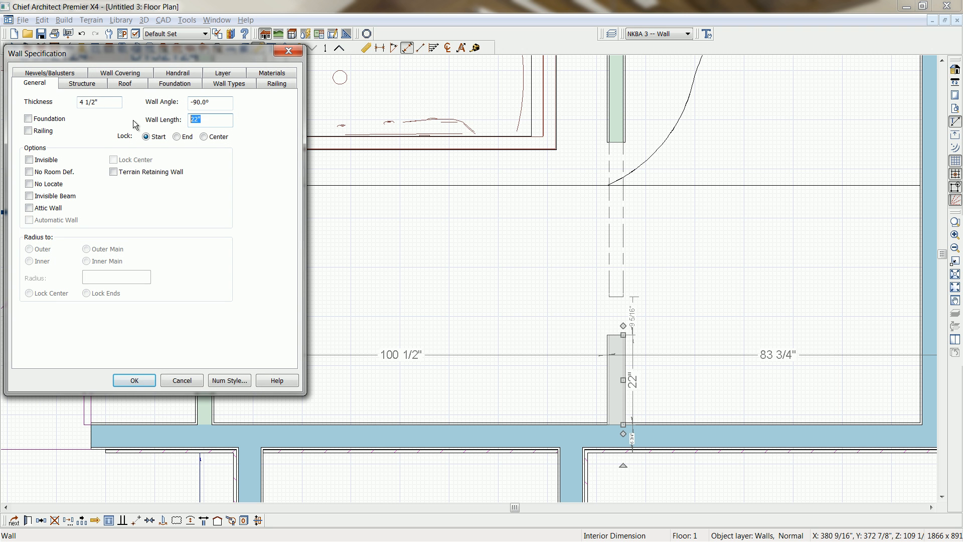
left_click(212, 119)
type("26\"")
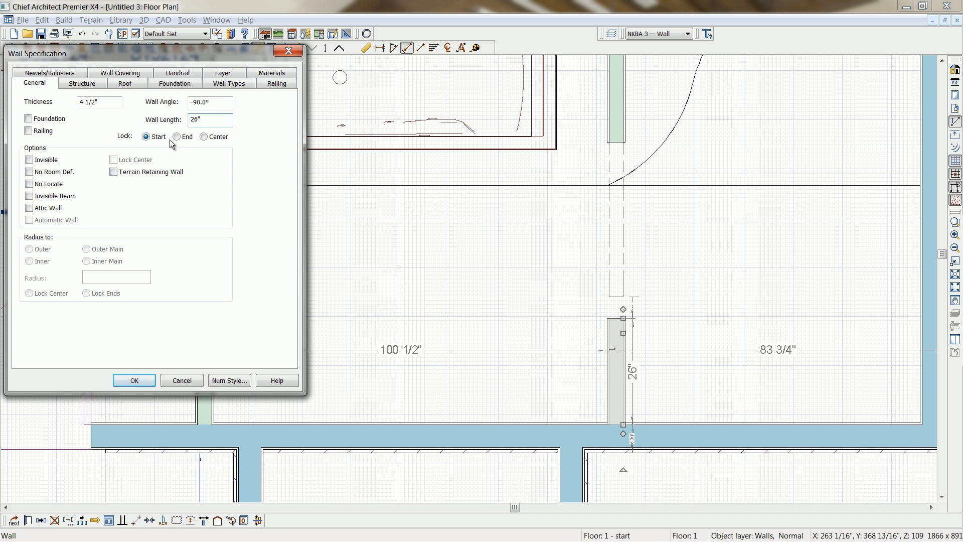
left_click(133, 377)
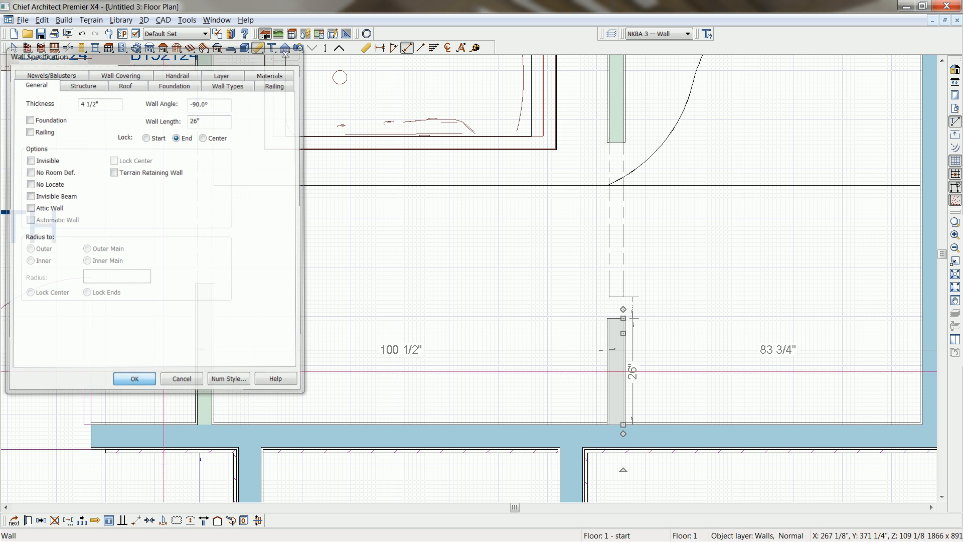
left_click(620, 309)
mouse_move(621, 310)
left_mouse_down()
mouse_move(621, 300)
mouse_move(621, 323)
left_mouse_up()
Shorten the entry-side stub between the vanity and the tub to align with the tub-shower stub, and extend its dashed opening segment to meet it.
left_click(213, 324)
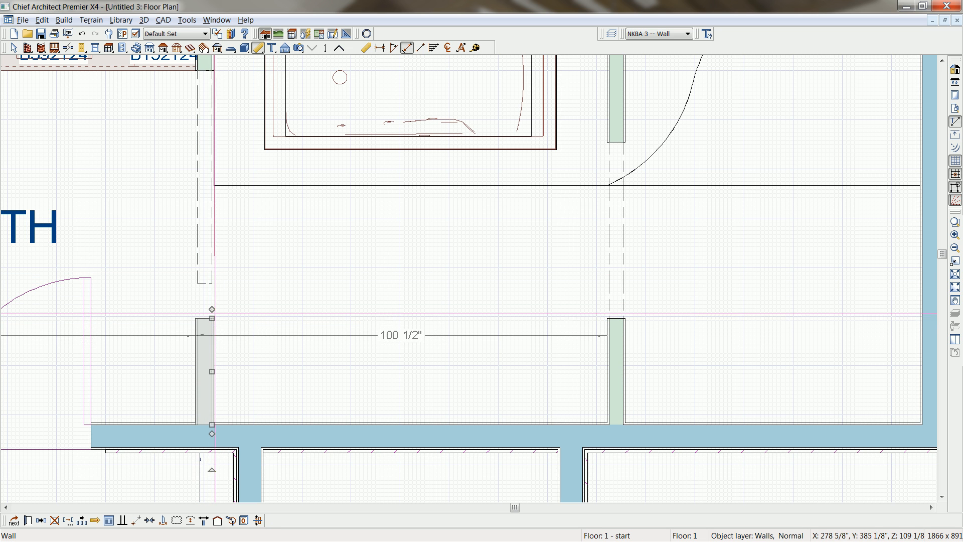
left_click(212, 290)
left_click_drag(212, 286, 212, 318)
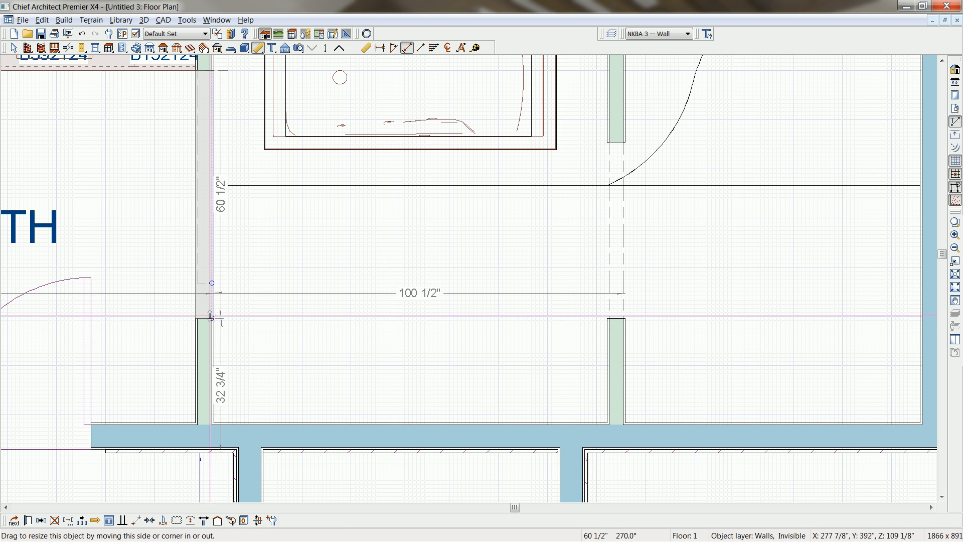
Create a perspective floor overview of the whole bath and side room.
middle_click_drag(360, 348, 365, 254)
scroll(365, 255, "down", 5)
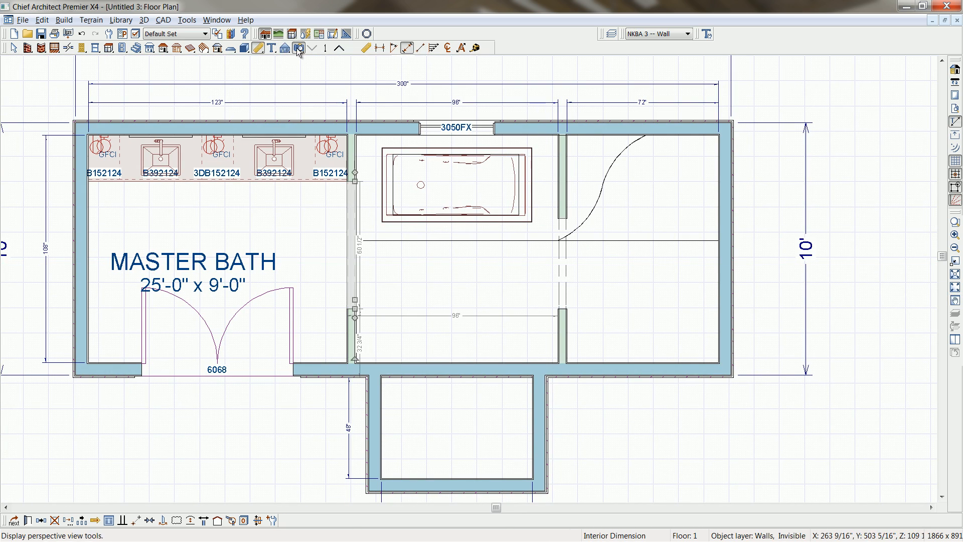
left_click(297, 49)
left_click(407, 48)
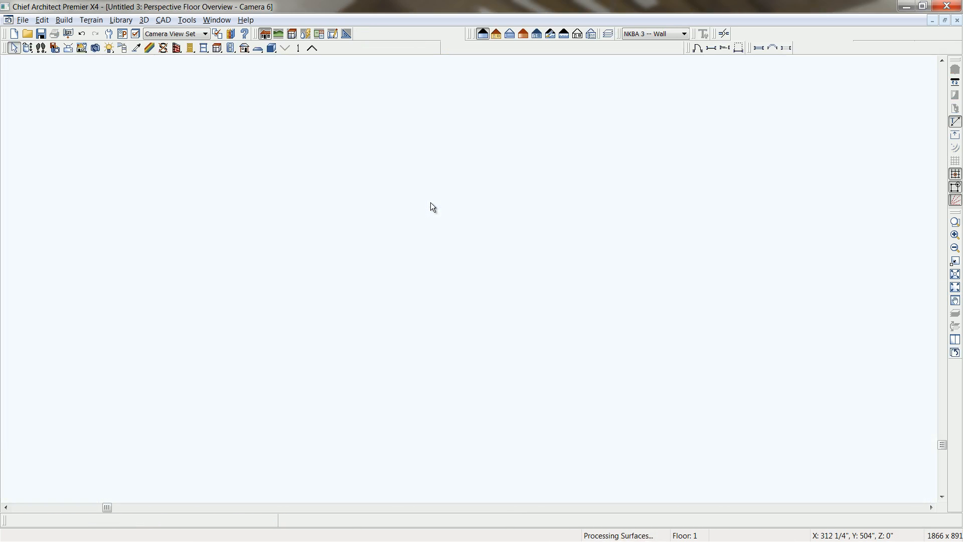
left_click(28, 48)
left_click_drag(344, 226, 211, 317)
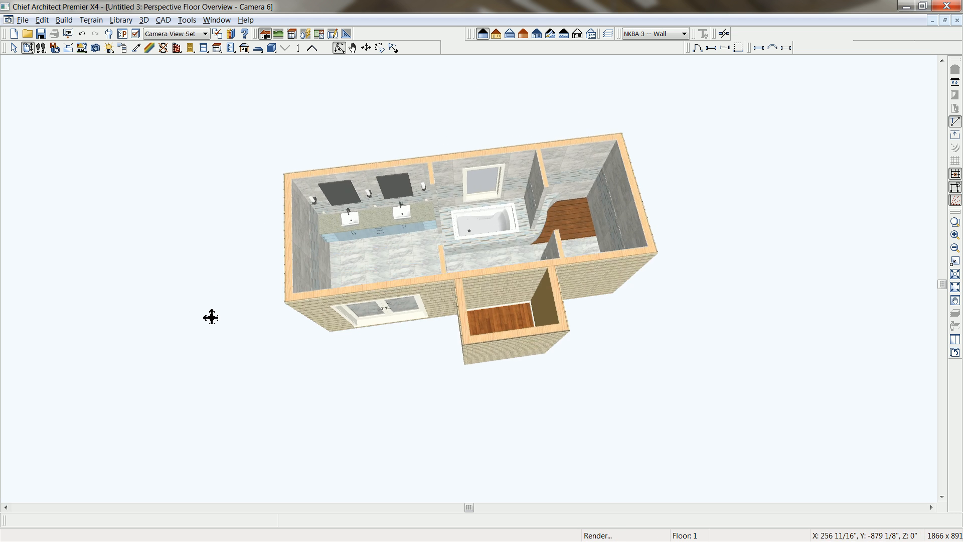
Change the six outer walls, all except the window wall, to the Interior-6 wall type and open that type's definition.
left_click(289, 234)
left_click(366, 282, "shift")
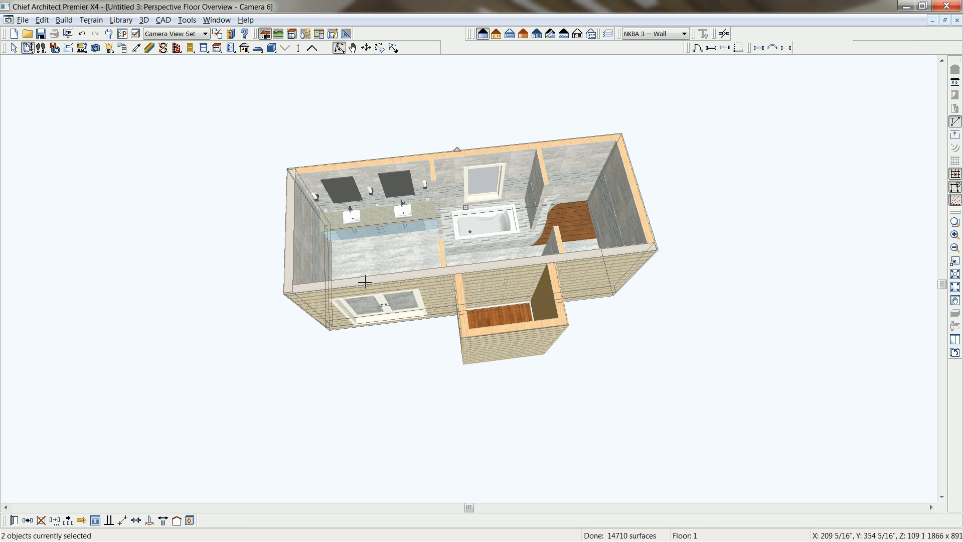
left_click(464, 313, "shift")
left_click(501, 330, "shift")
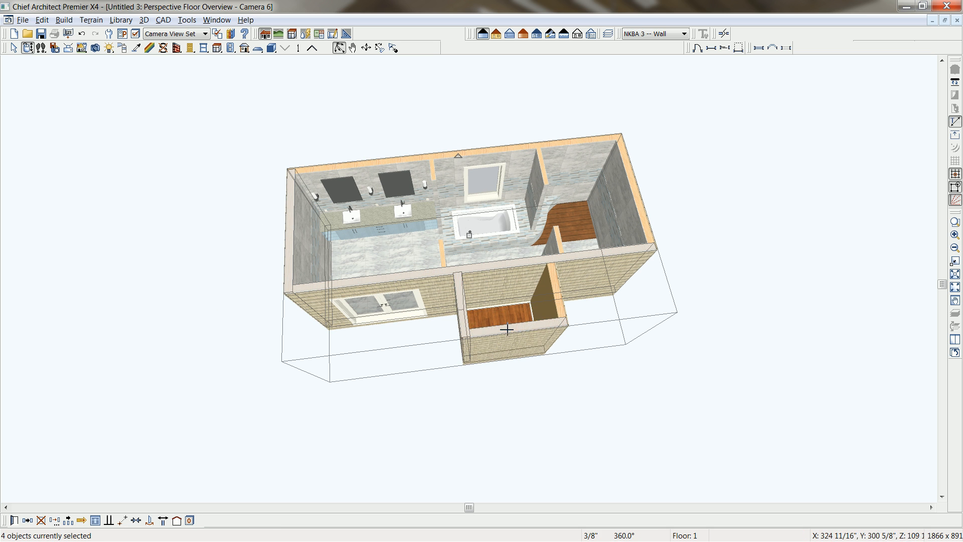
left_click(560, 289, "shift")
left_click(649, 227, "shift")
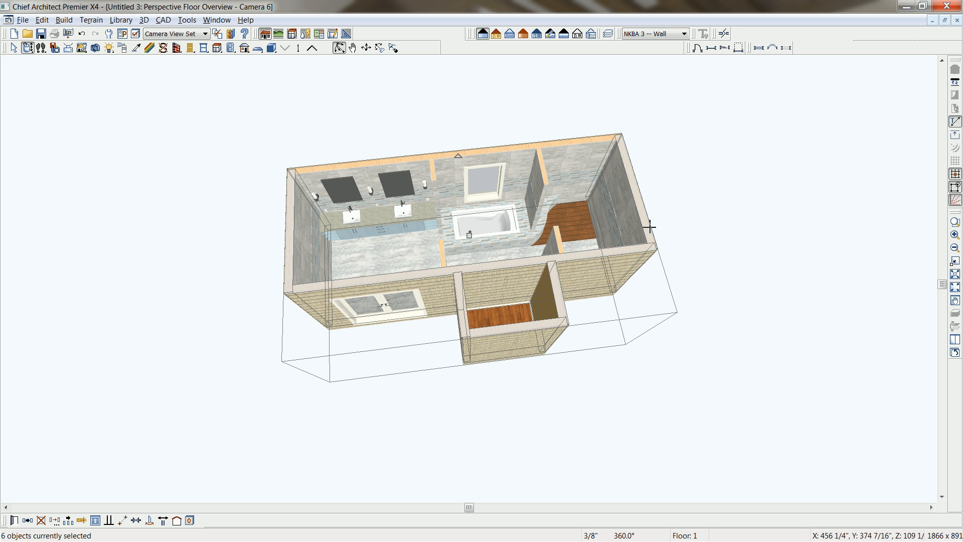
key("ctrl+e")
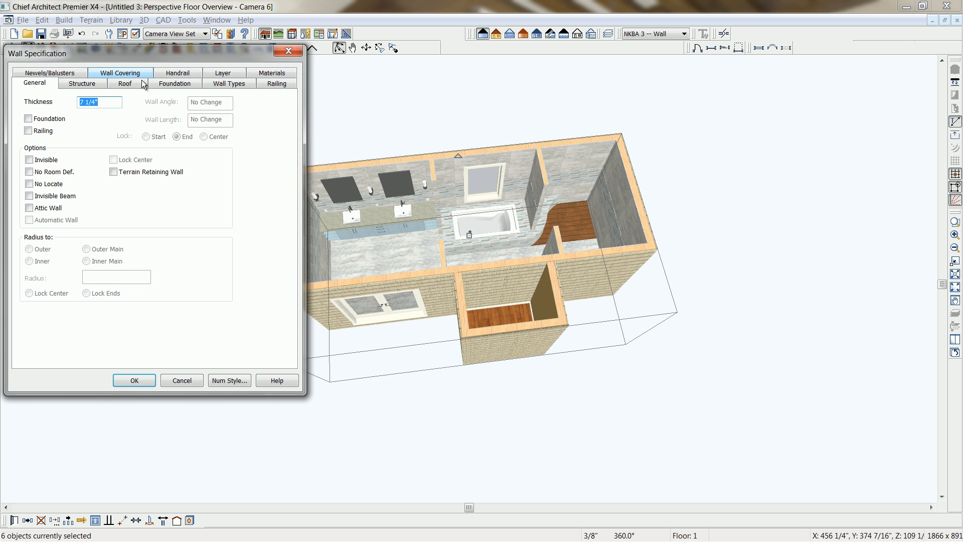
left_click(232, 83)
left_click(176, 114)
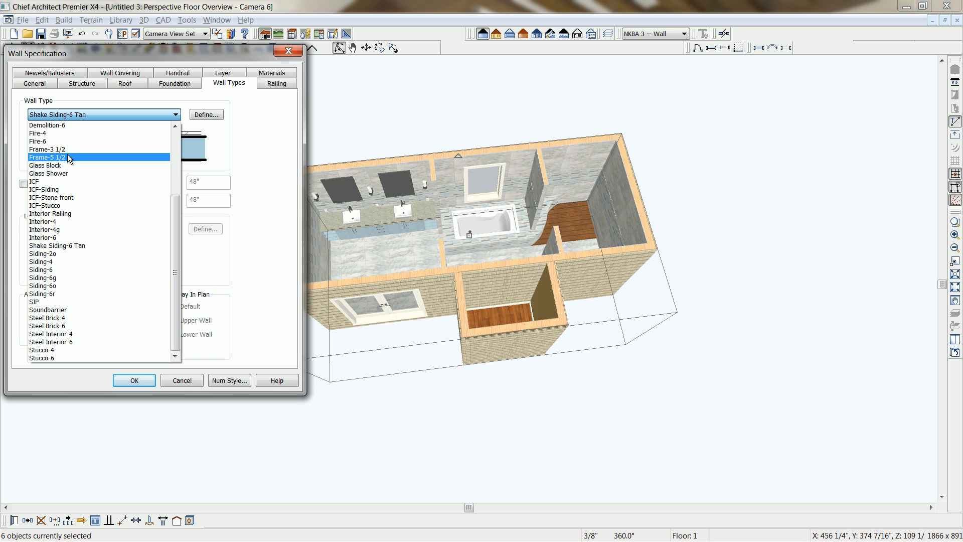
left_click(61, 238)
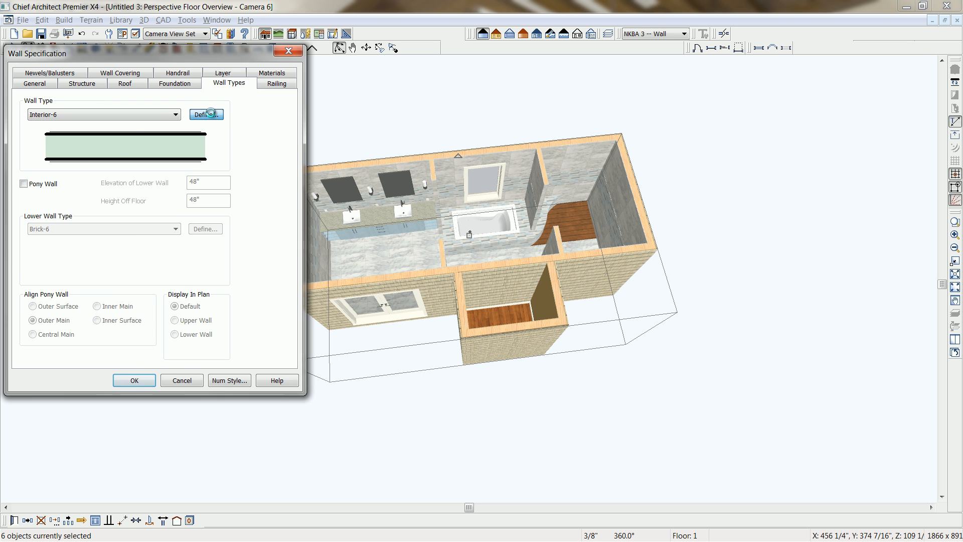
left_click(212, 115)
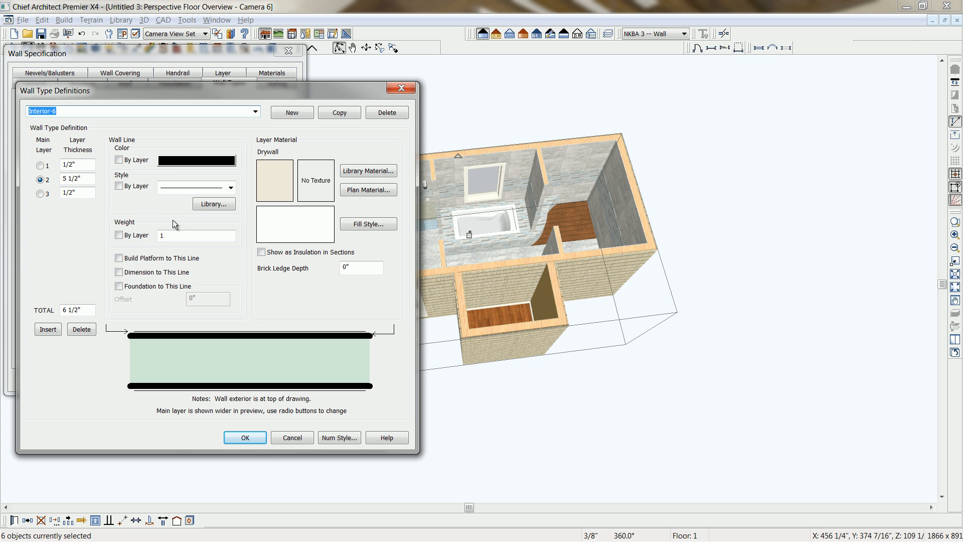
Apply the Interior-6 wall type to the six selected outer walls without altering its definition, and deselect them.
left_click(251, 438)
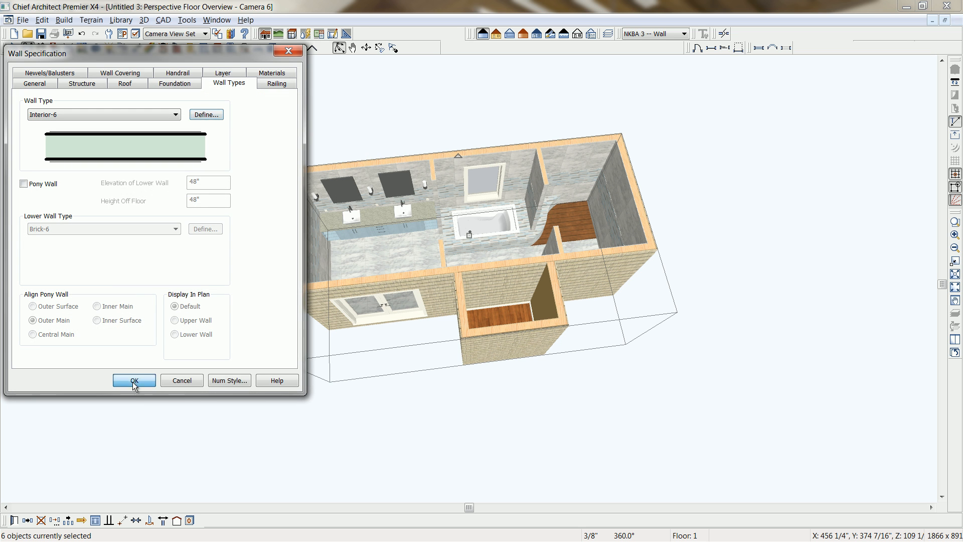
left_click(135, 380)
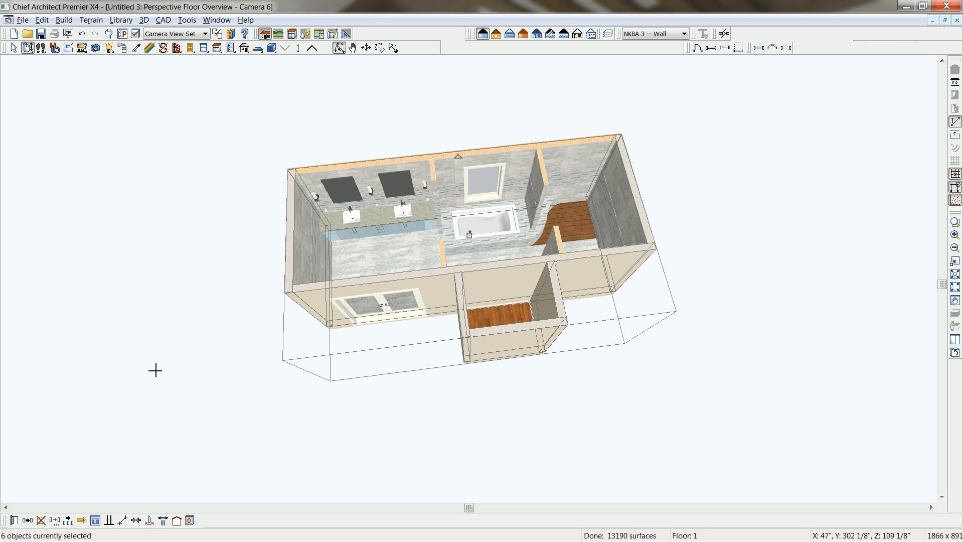
key("space")
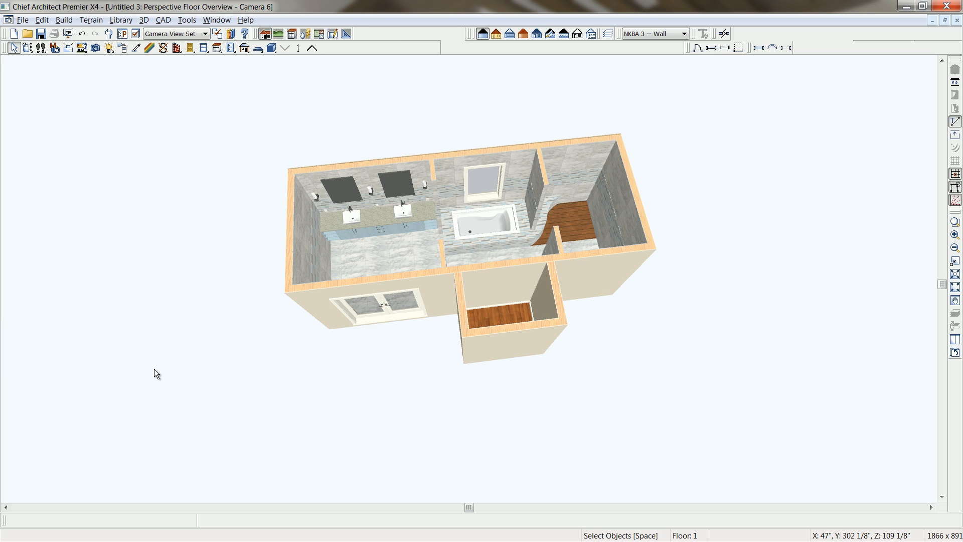
Place a hinged door in the wall between the side room and the bath and set its style to Glass.
left_click(27, 48)
left_click_drag(211, 263, 329, 223)
left_click_drag(236, 271, 384, 296)
scroll(517, 345, "up", 3)
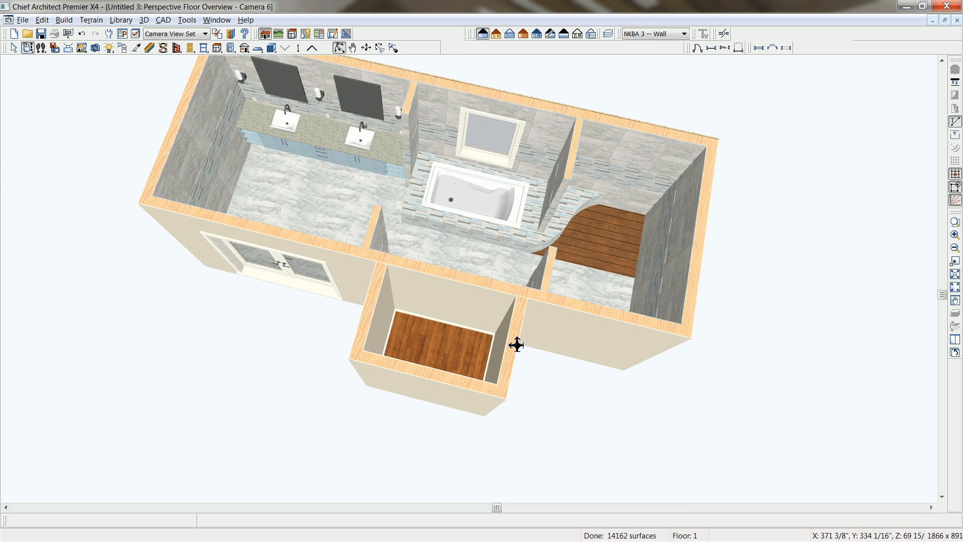
mouse_move(516, 345)
left_mouse_down()
mouse_move(503, 350)
mouse_move(525, 398)
mouse_move(527, 344)
left_mouse_up()
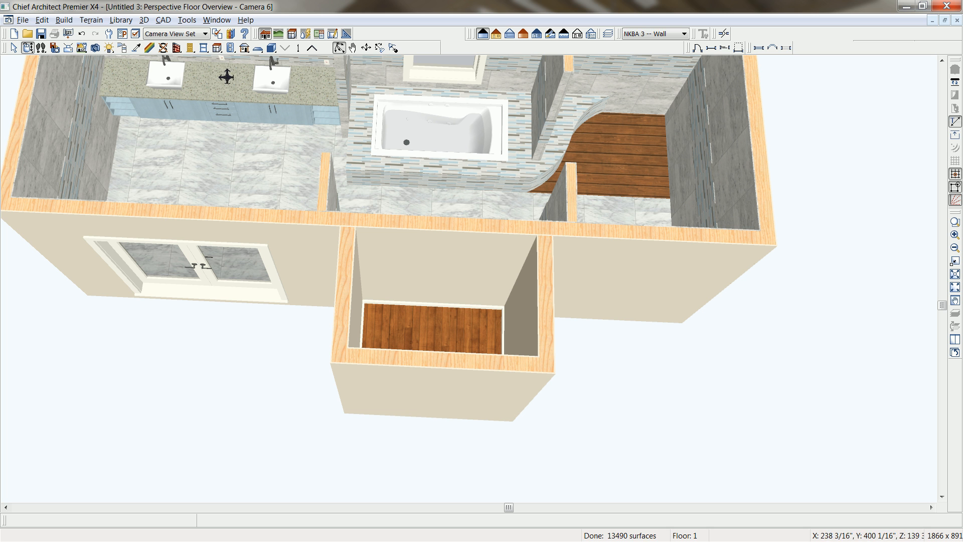
left_click(191, 48)
left_click(399, 275)
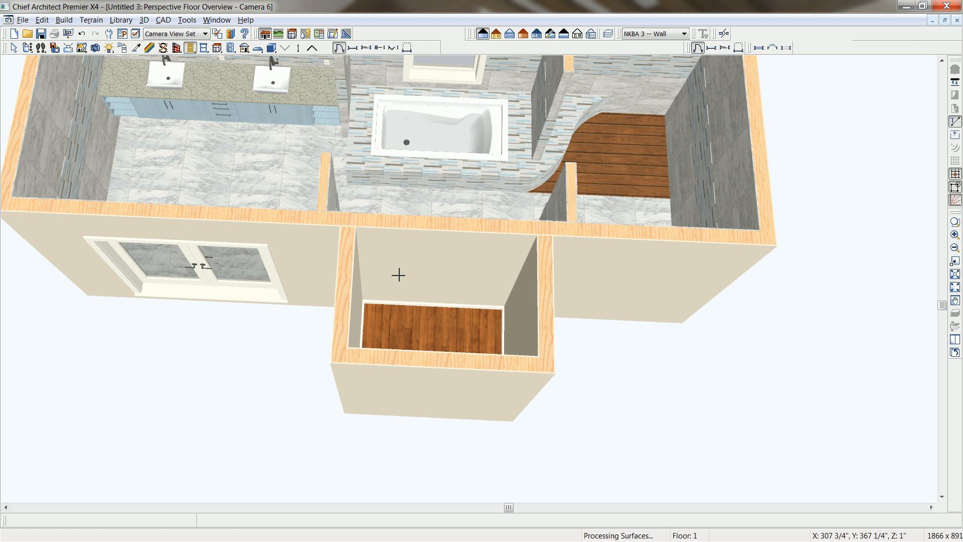
double_click(399, 276)
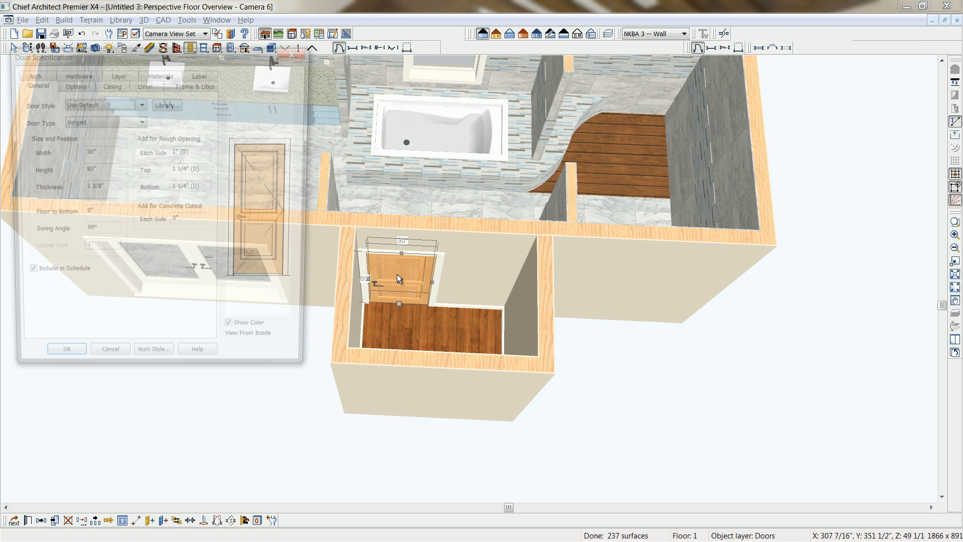
left_click(142, 104)
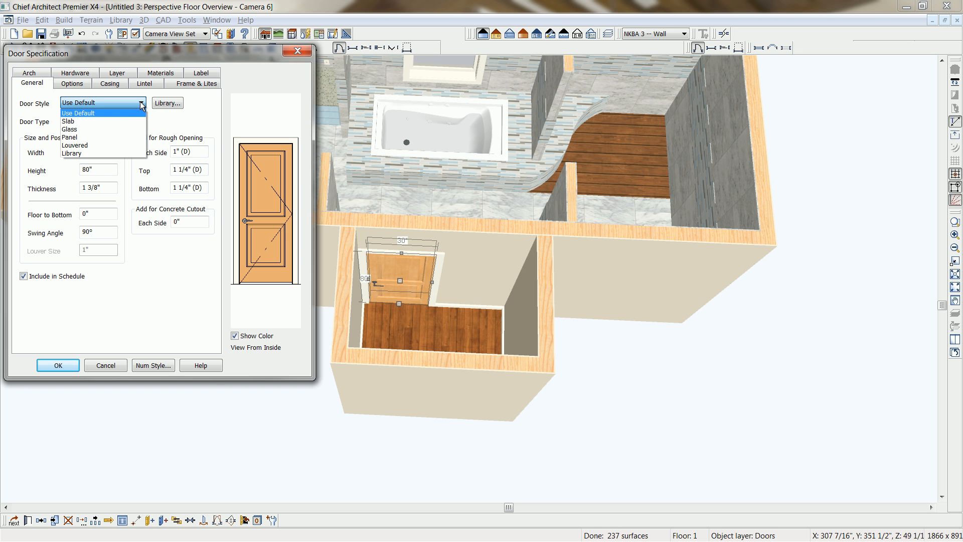
left_click(109, 126)
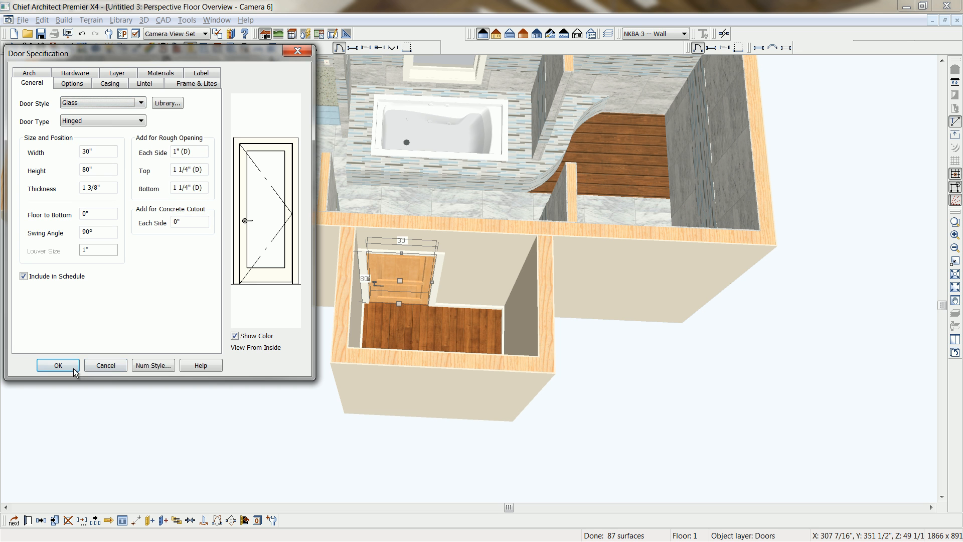
left_click(73, 370)
Shift the glass door slightly along its wall and reverse its hinge side, so it swings into the side room.
left_click_drag(402, 281, 407, 281)
left_click(218, 520)
left_click(218, 521)
left_click(206, 522)
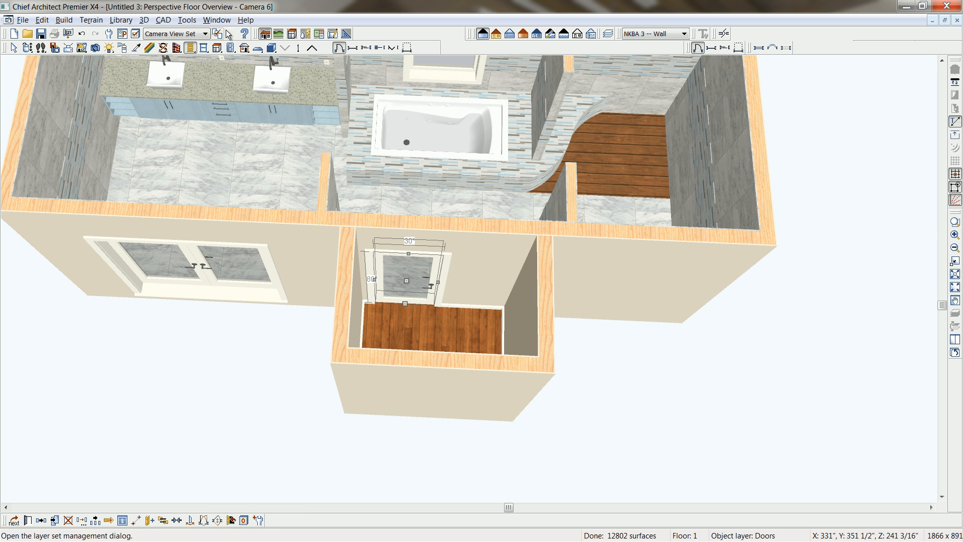
Place the Sauna-Heater from the Bath-Sauna library folder on the side room floor beside the glass door.
left_click(265, 34)
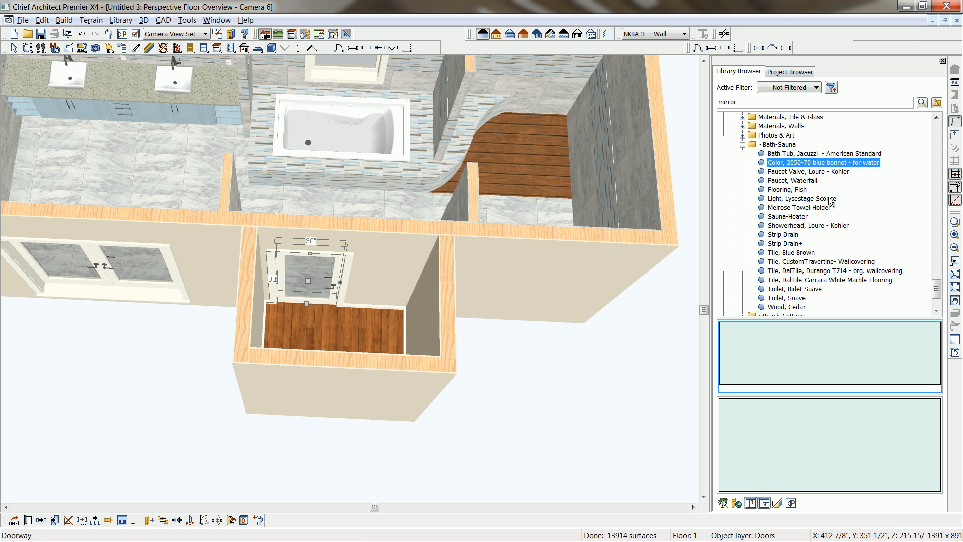
left_click(787, 216)
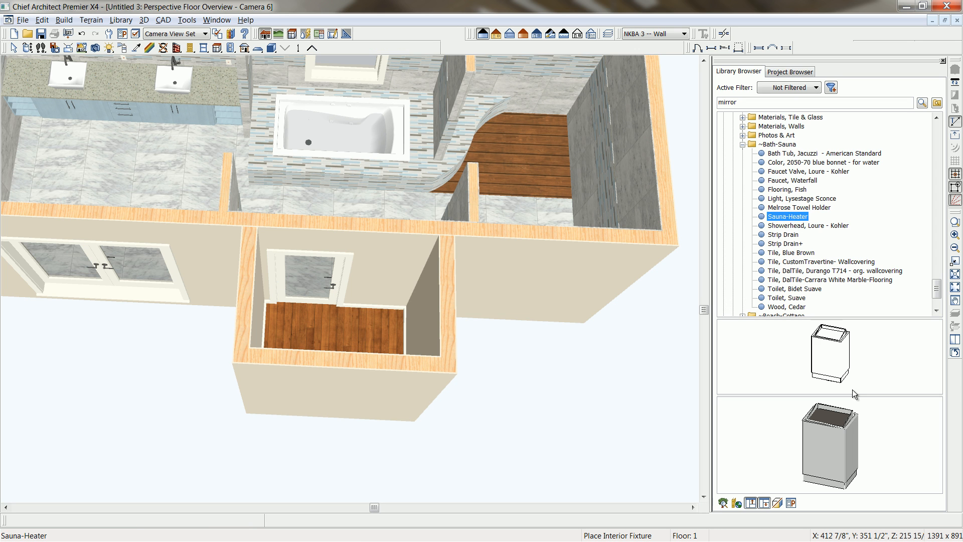
left_click(386, 282)
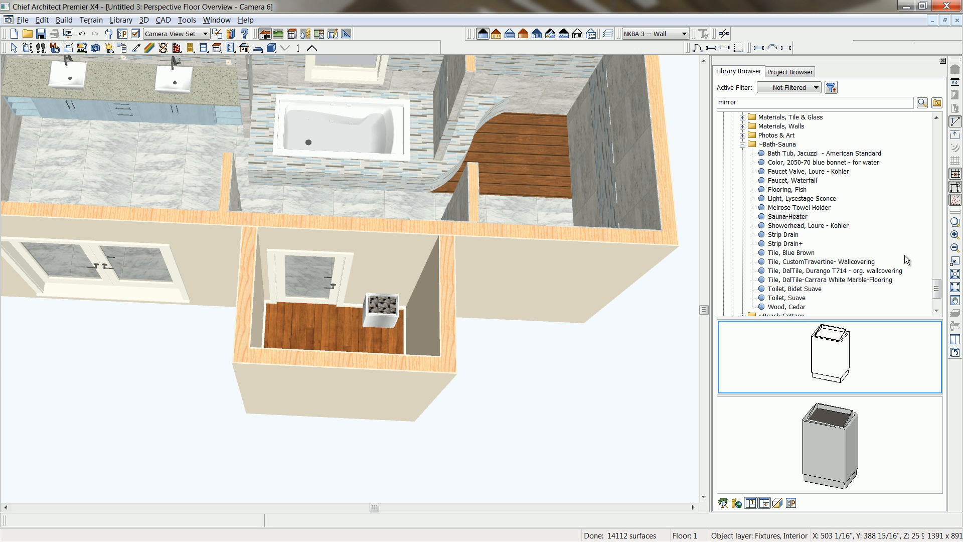
Bring the tub and shower area into view and arrange the perspective overview and floor plan side by side.
left_click_drag(938, 289, 938, 296)
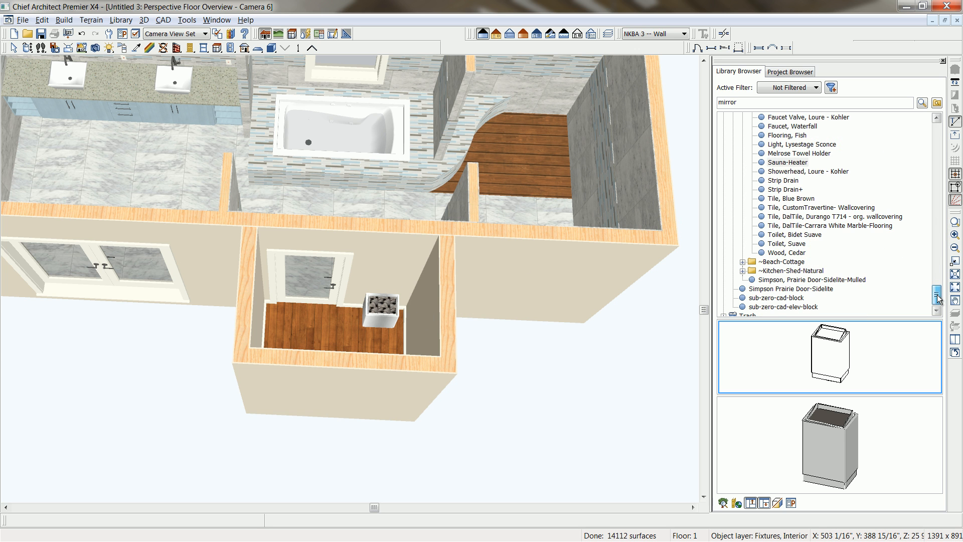
middle_click_drag(553, 198, 550, 286)
scroll(454, 218, "up", 3)
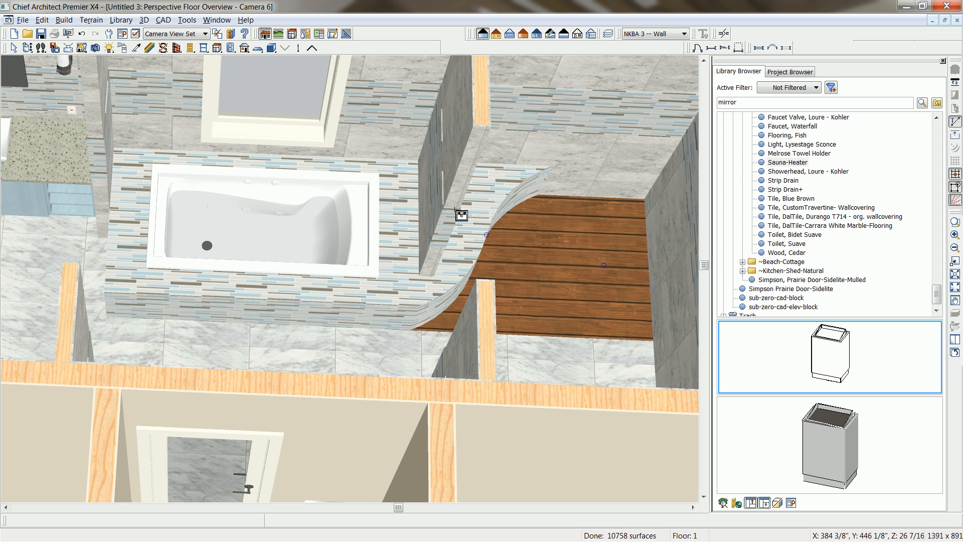
key("shift+F10")
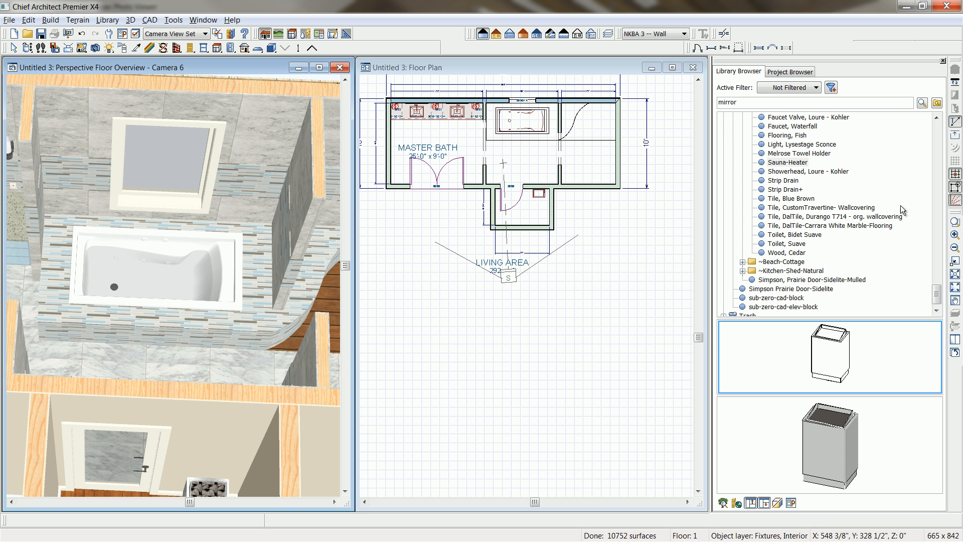
Place the library's "Faucet, Waterfall" in the floor plan on the tiled tub deck, at the vanity-side end of the tub.
left_click(829, 171)
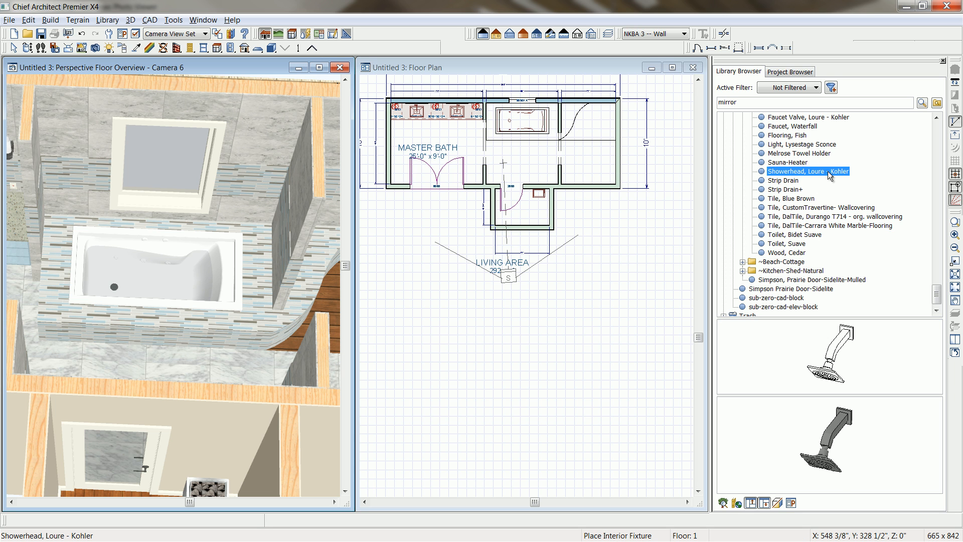
left_click(792, 127)
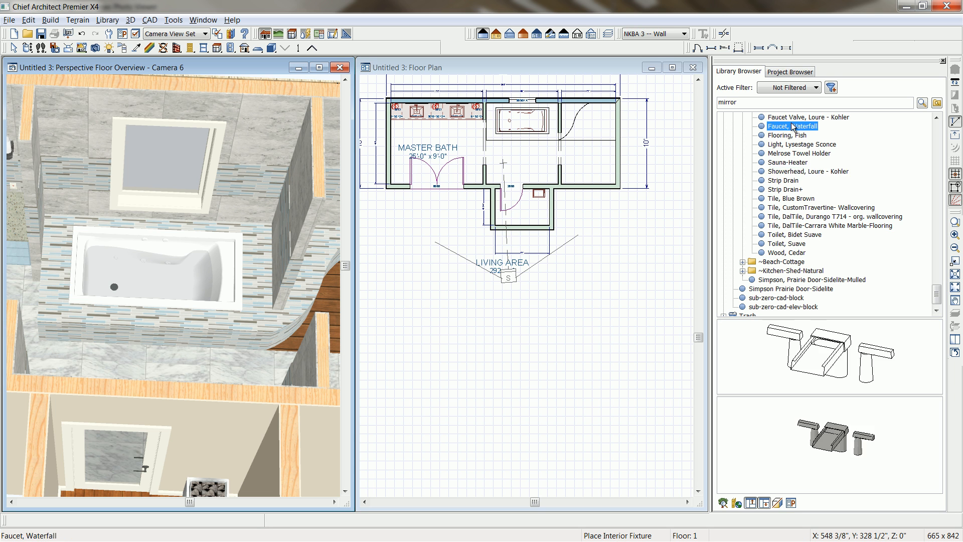
left_click(813, 348)
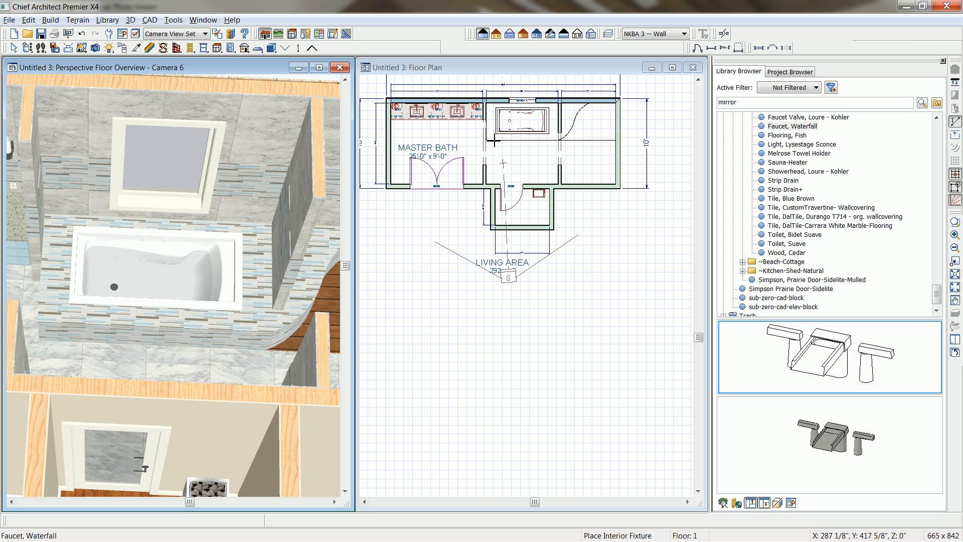
left_click(503, 69)
middle_click_drag(500, 117, 503, 177)
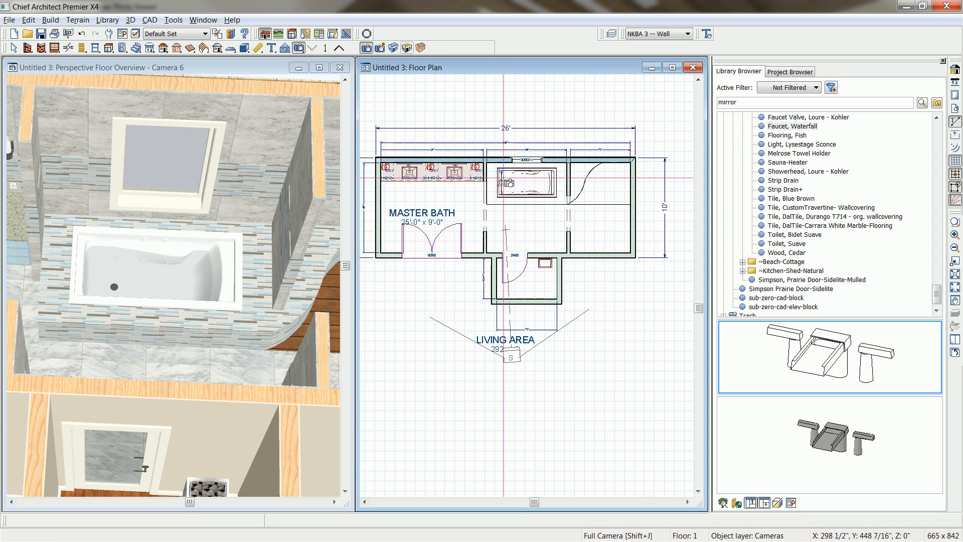
scroll(503, 178, "up", 4)
left_click(826, 334)
left_click(487, 203)
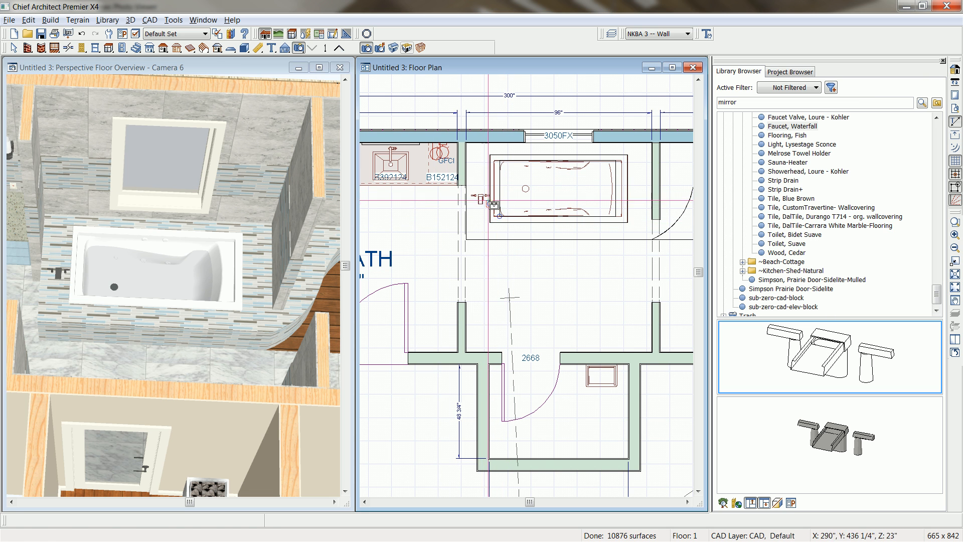
Rotate the waterfall faucet to face the tub and centre it on the tub's short end.
left_click(484, 198)
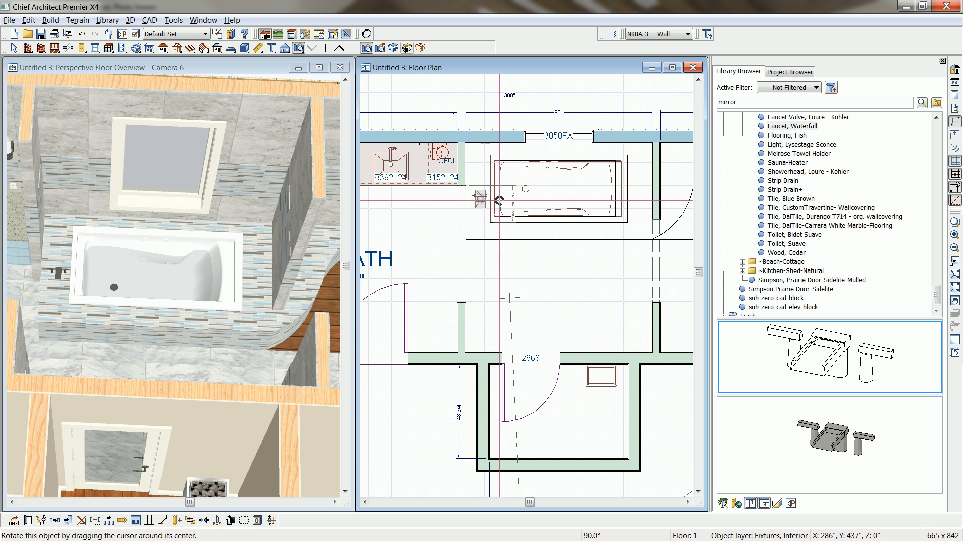
left_click_drag(499, 201, 481, 221)
left_click(69, 521)
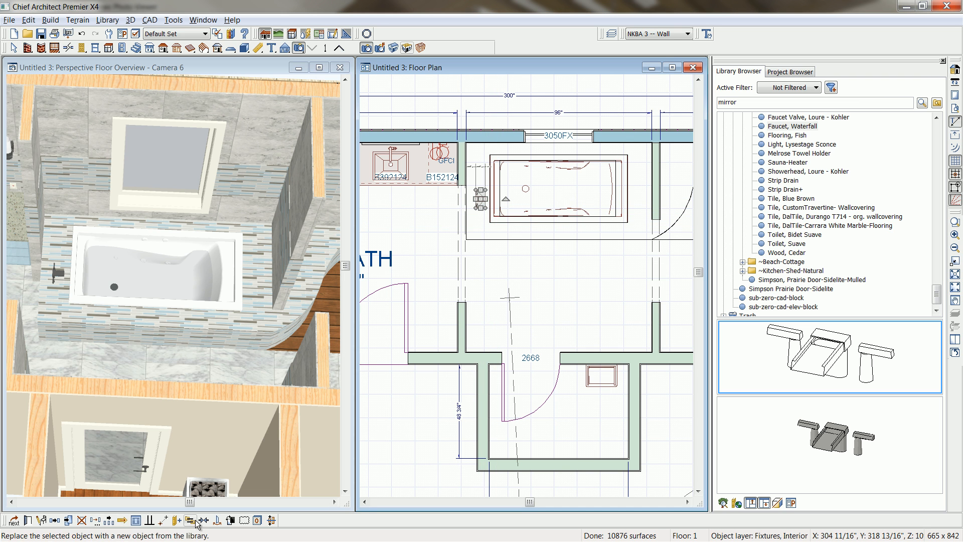
left_click(515, 196)
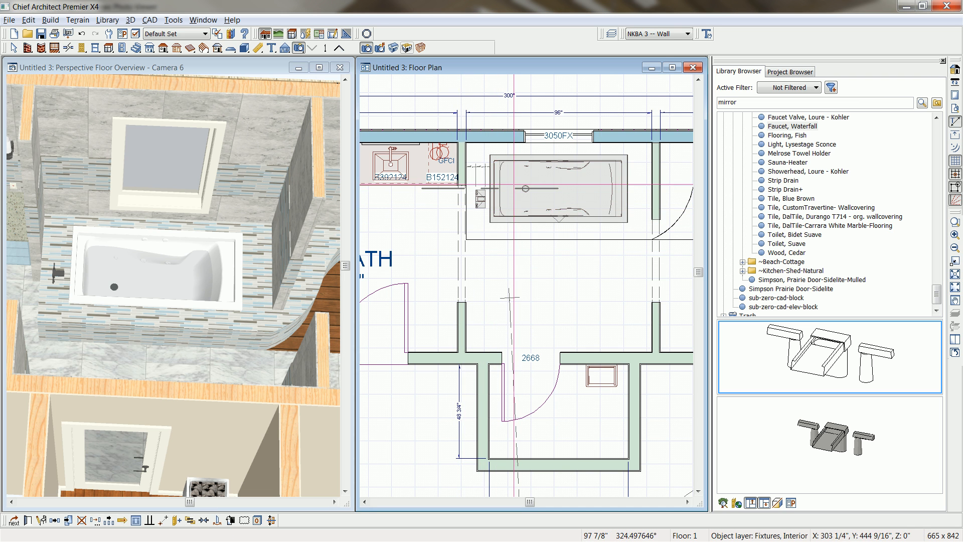
Move the waterfall faucet onto the tub rim, about 9 7/16 inches from the vanity-side edge of the deck.
scroll(480, 204, "up", 2)
scroll(484, 189, "up", 2)
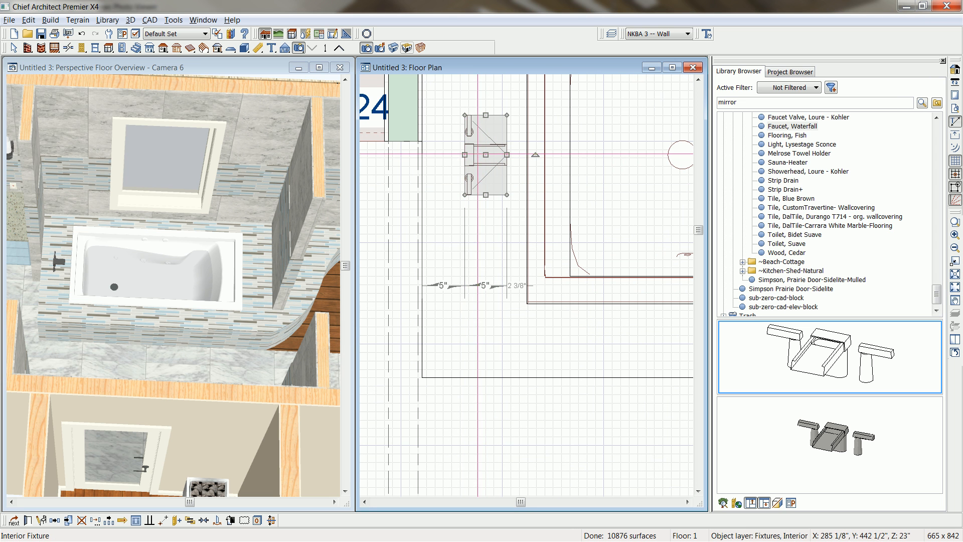
left_click_drag(485, 154, 523, 154)
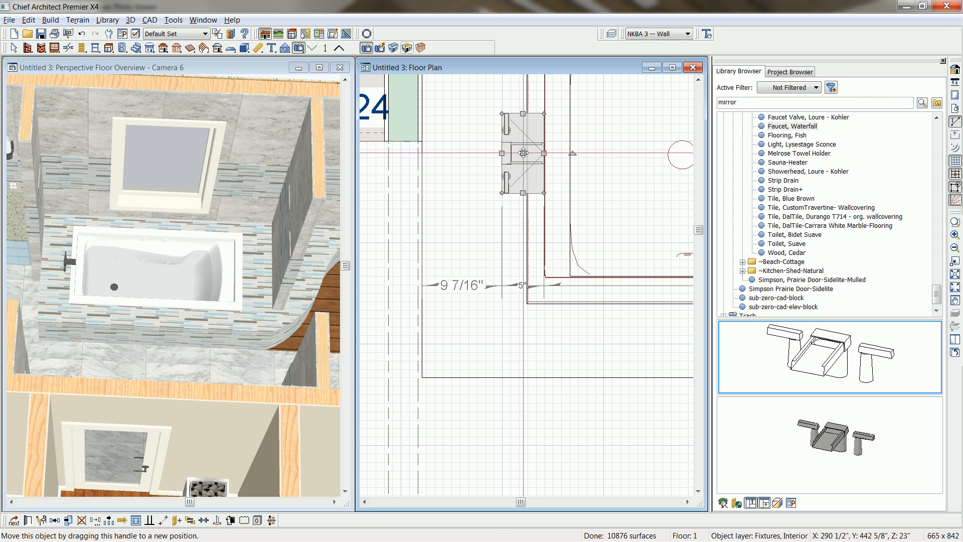
Place "Showerhead, Loure - Kohler" on the shower's window-side wall, near the end of the curved deck edge.
scroll(578, 251, "down", 1)
scroll(577, 251, "down", 1)
middle_click_drag(588, 264, 510, 284)
scroll(510, 283, "down", 4)
middle_click_drag(607, 282, 424, 282)
middle_click_drag(658, 265, 422, 280)
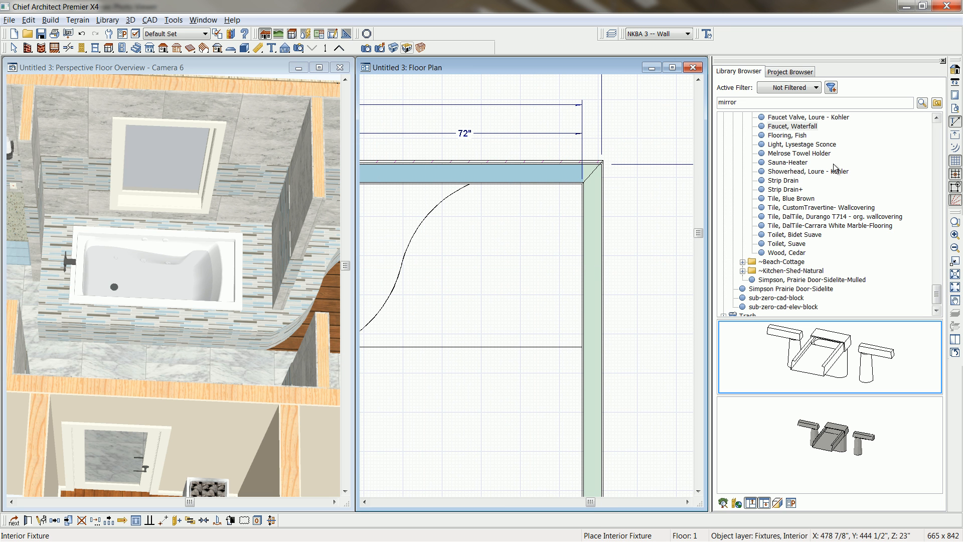
left_click(797, 172)
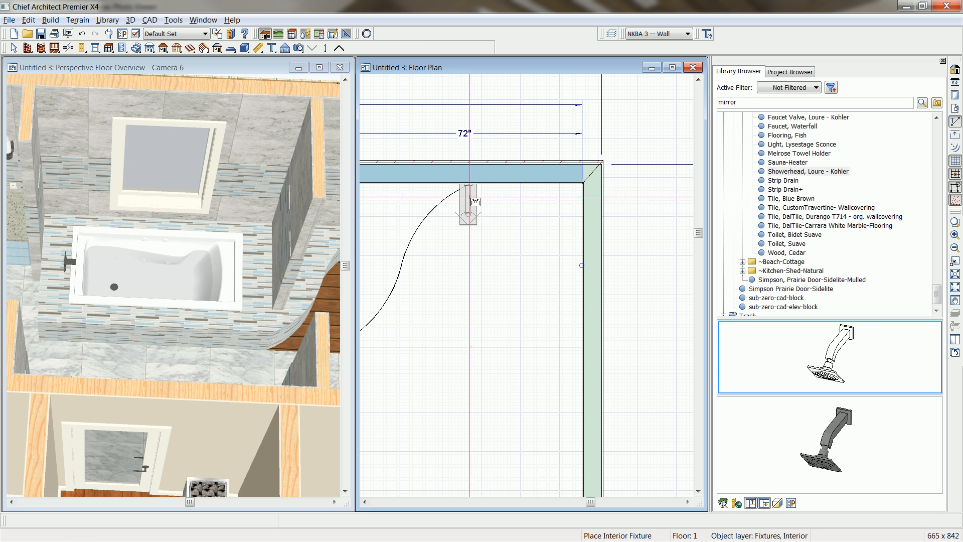
left_click(476, 189)
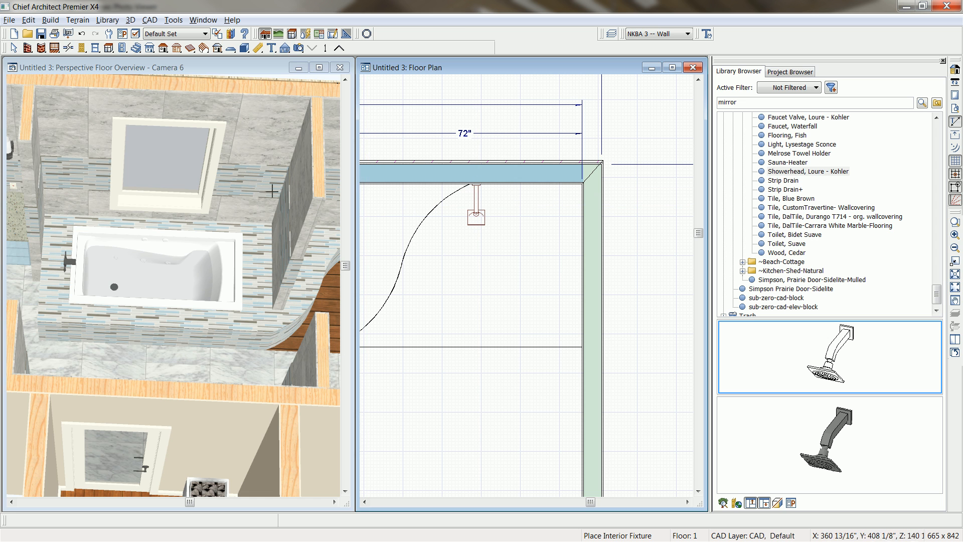
Place "Faucet Valve, Loure - Kohler" on the same shower wall and slide it sideways to line up with the showerhead.
middle_click_drag(213, 216, 69, 222)
scroll(143, 223, "up", 5)
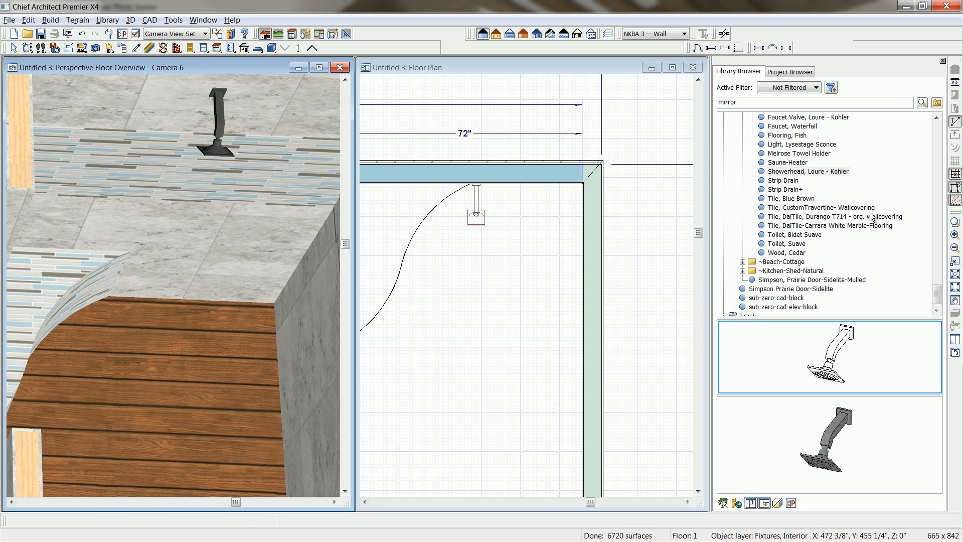
left_click(808, 118)
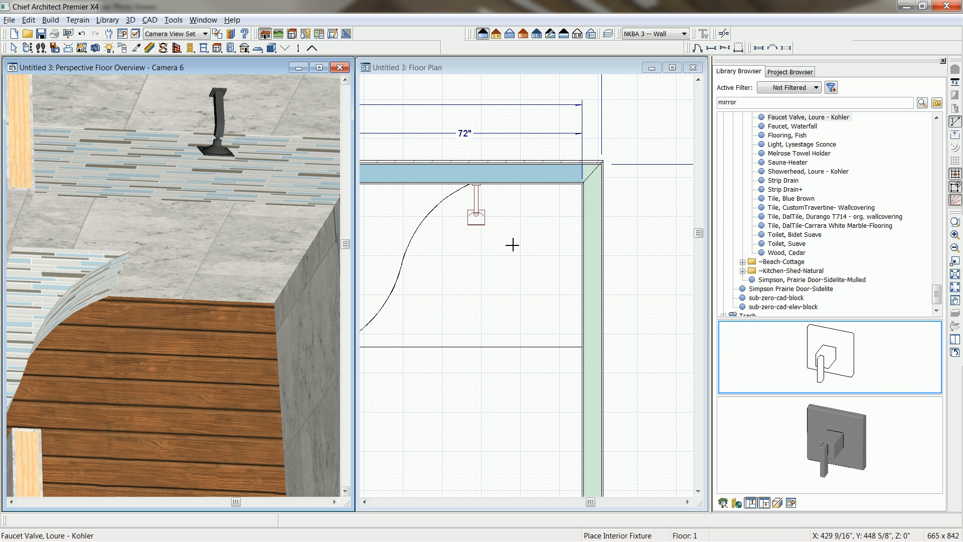
left_click(468, 107)
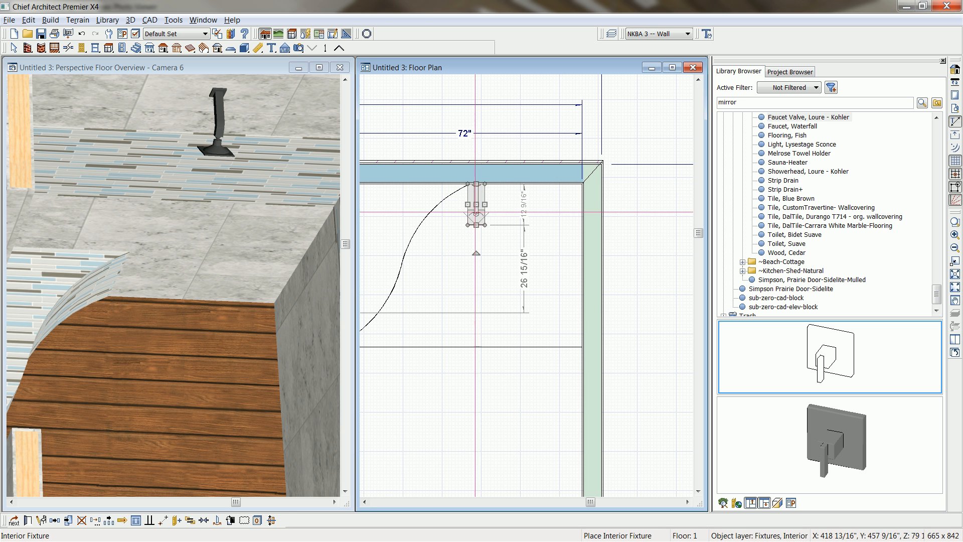
left_click(502, 186)
scroll(500, 190, "up", 1)
left_click(507, 189)
left_click_drag(504, 192, 465, 191)
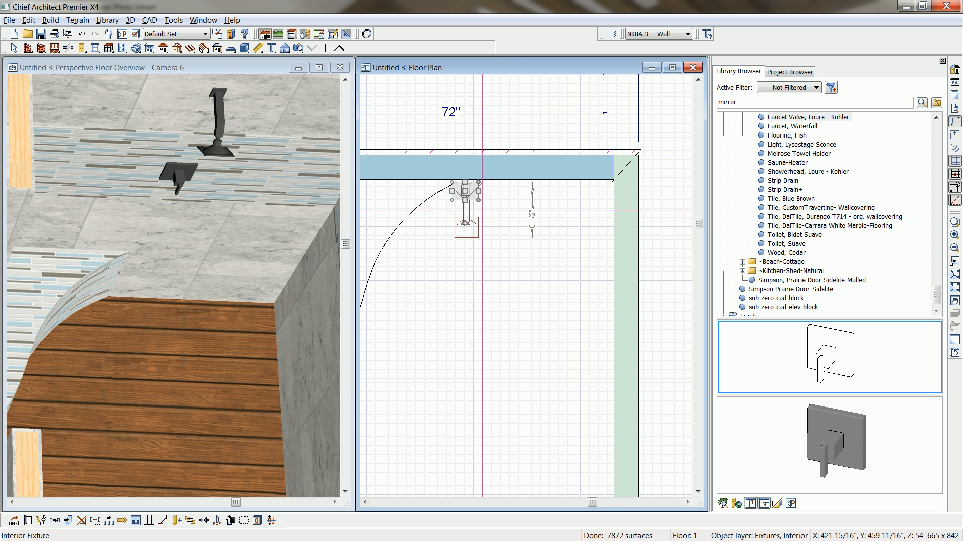
Check the shower valve's floor-to-bottom height in its fixture specification and close it without changes.
scroll(499, 295, "up", 1)
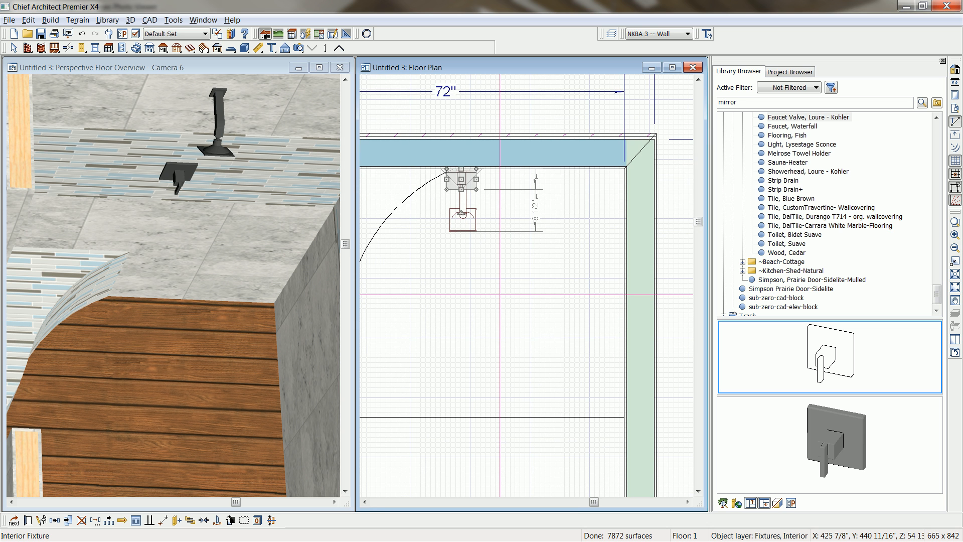
key("ctrl+e")
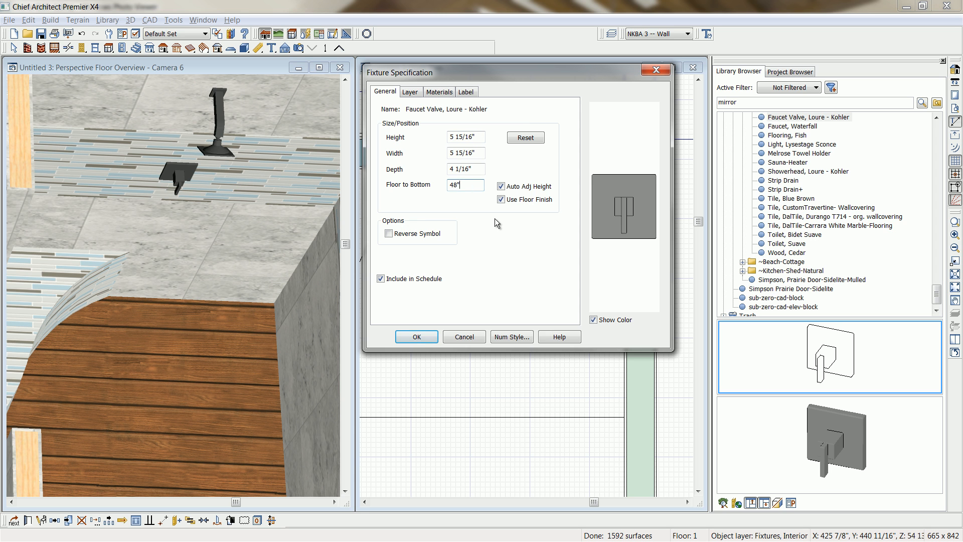
left_click(659, 70)
left_click(483, 181)
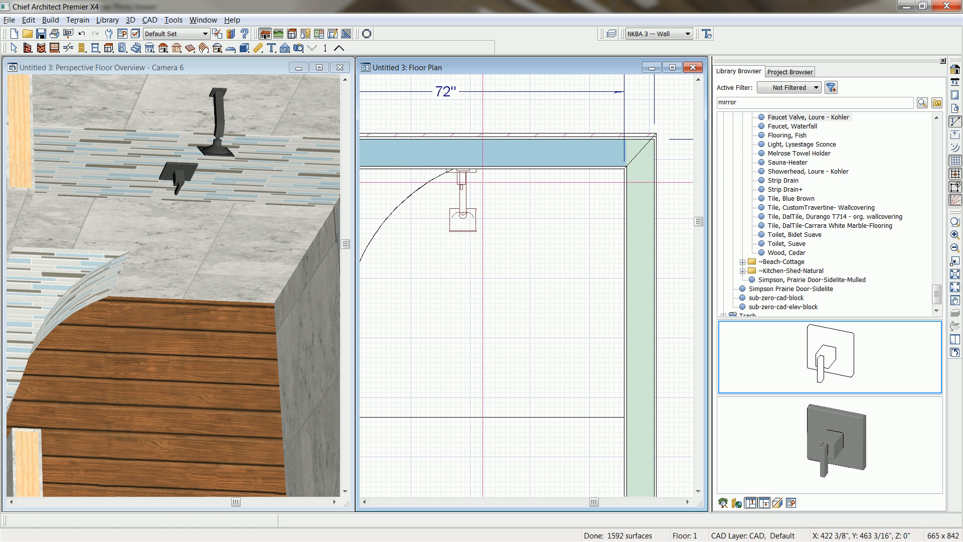
Check the showerhead's floor-to-bottom height in its fixture specification and close it without changes.
left_click(458, 223)
double_click(458, 223)
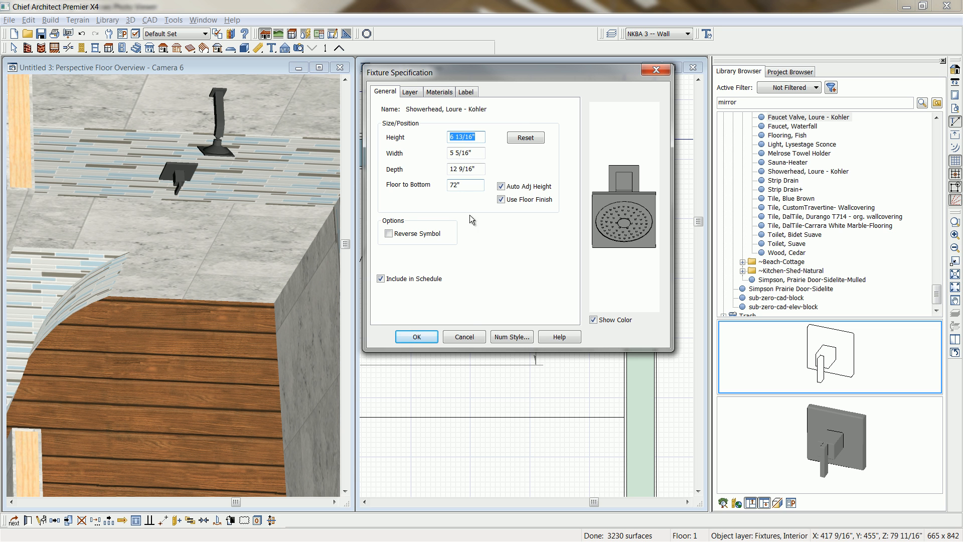
left_click(420, 336)
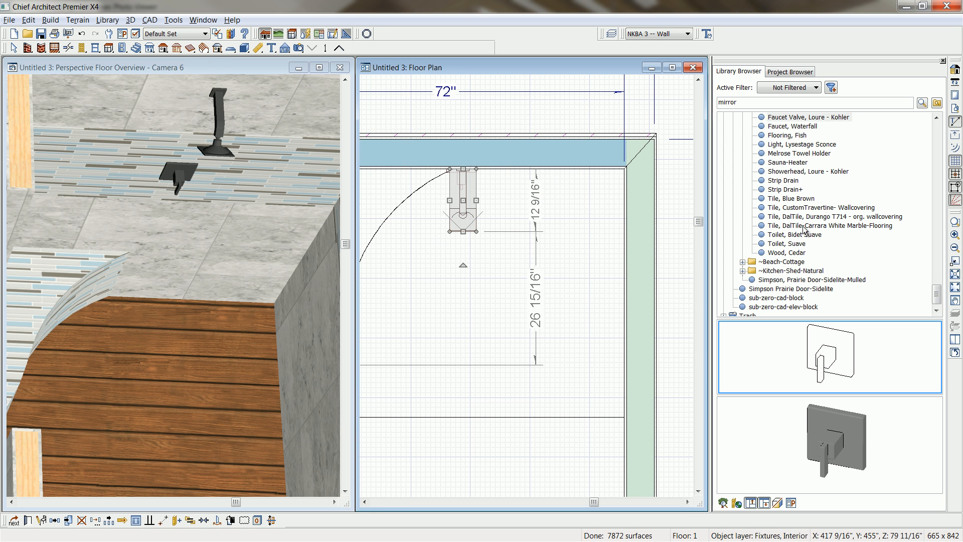
Place "Strip Drain+" on the shower floor, rotate it parallel to the exterior side wall and move it close to that wall.
left_click(798, 190)
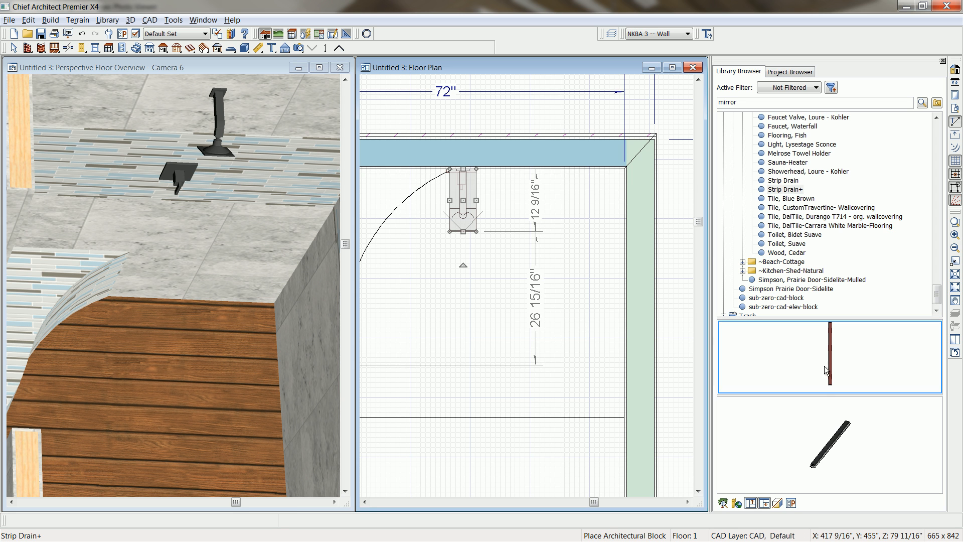
left_click(553, 295)
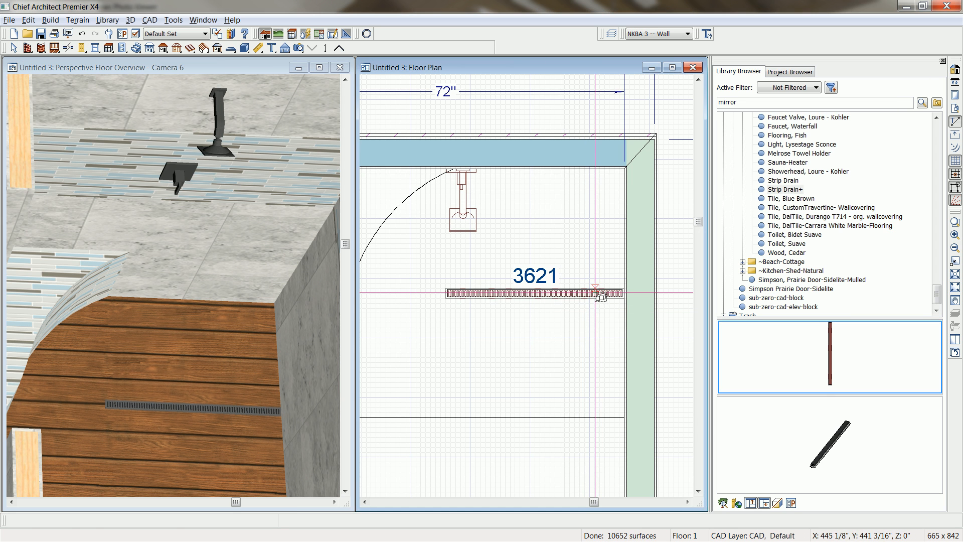
left_click(556, 296)
left_click_drag(533, 319, 609, 286)
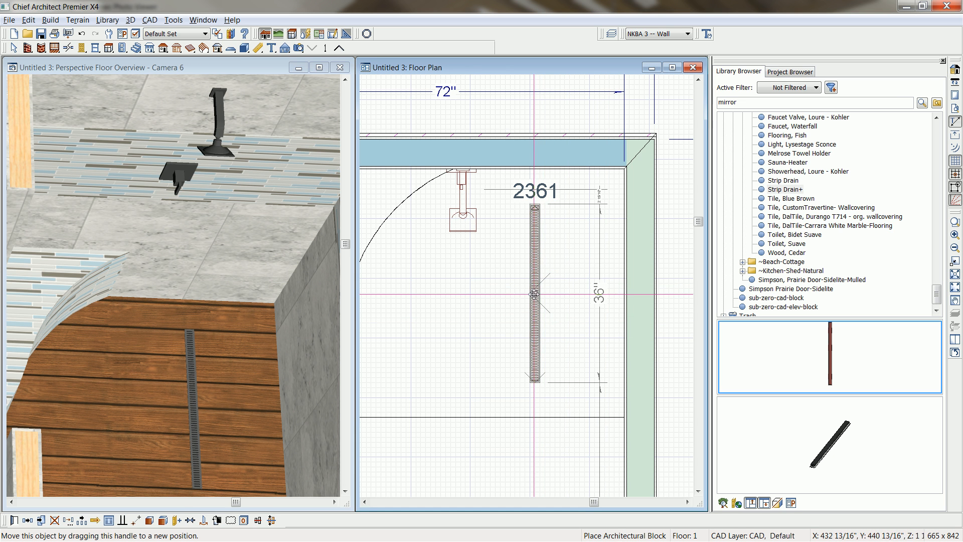
left_click_drag(535, 294, 599, 323)
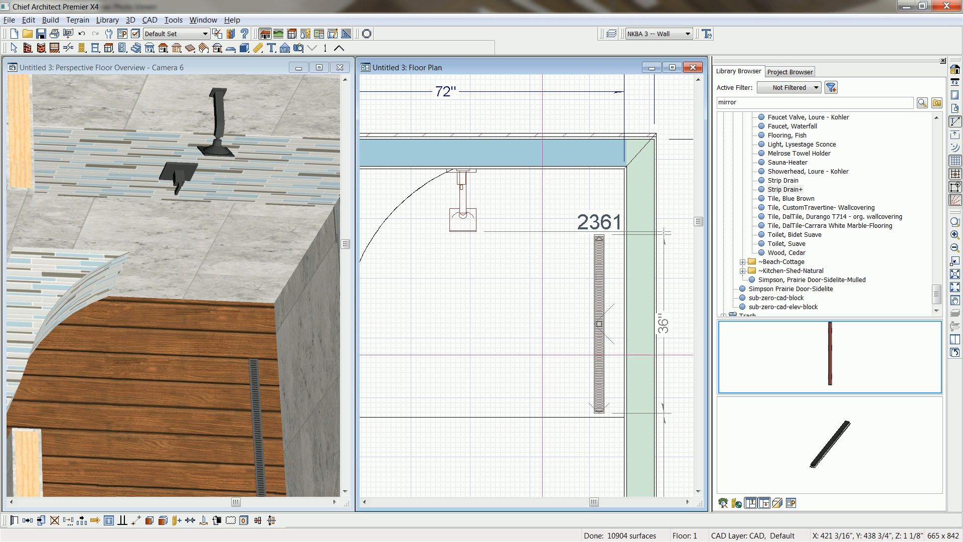
Copy the showerhead and faucet valve together to the exterior side wall beside the strip drain, rotated to face into the shower.
left_click(465, 174)
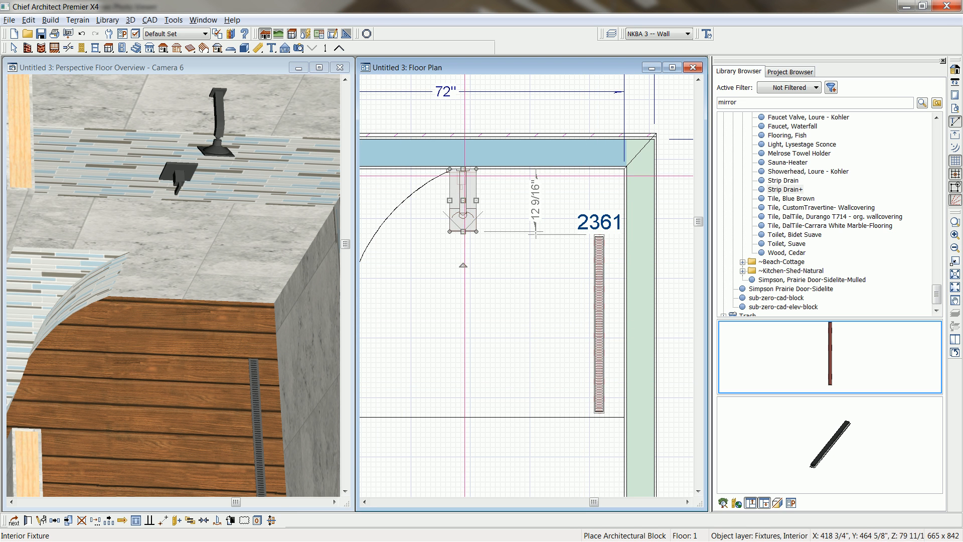
key("Tab")
left_click(462, 217, "shift")
left_click(28, 523)
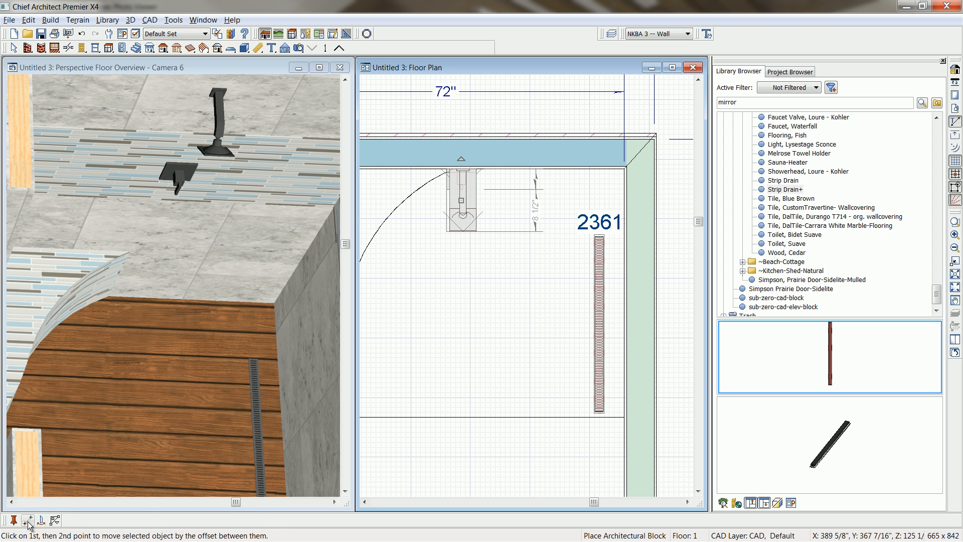
left_click(624, 304)
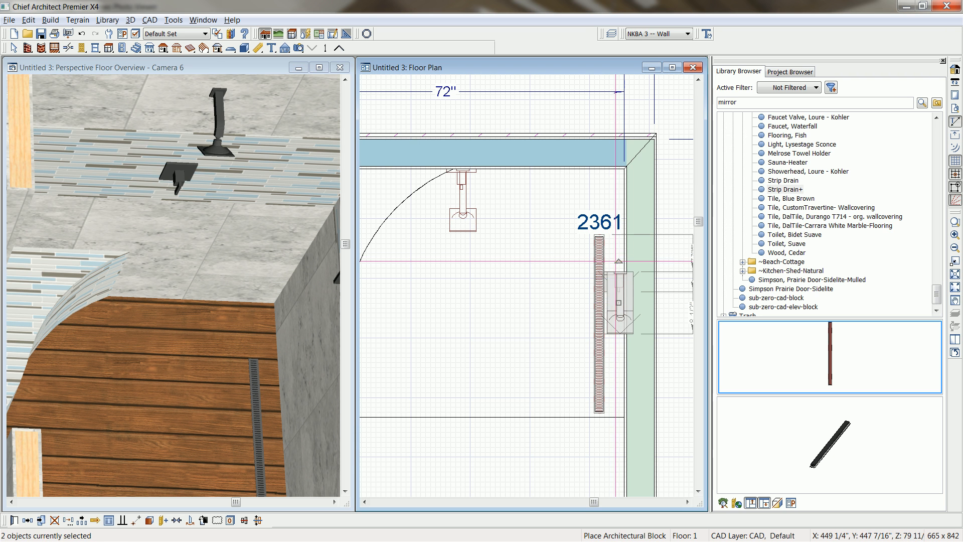
left_click_drag(617, 262, 595, 303)
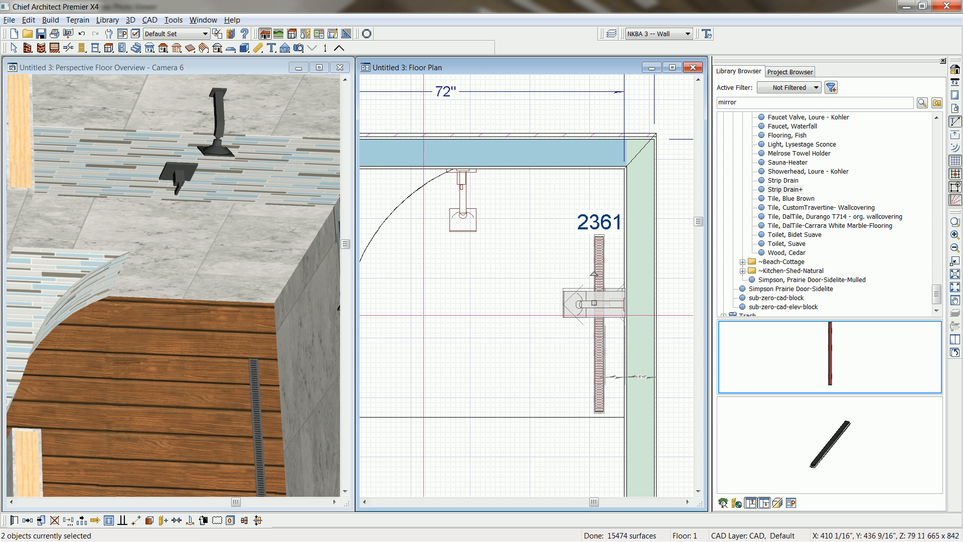
scroll(518, 275, "down", 1)
scroll(524, 296, "down", 2)
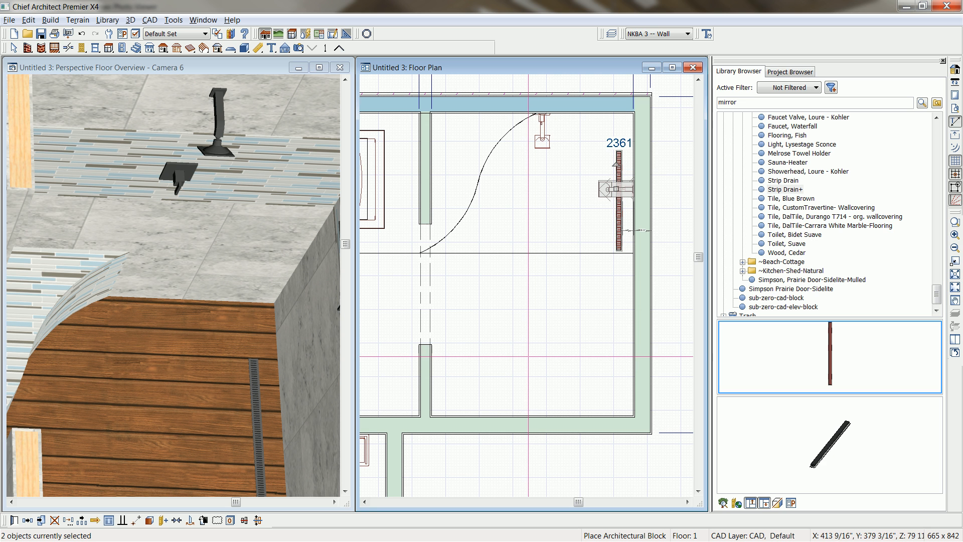
left_click(207, 314)
middle_click_drag(181, 320, 150, 296)
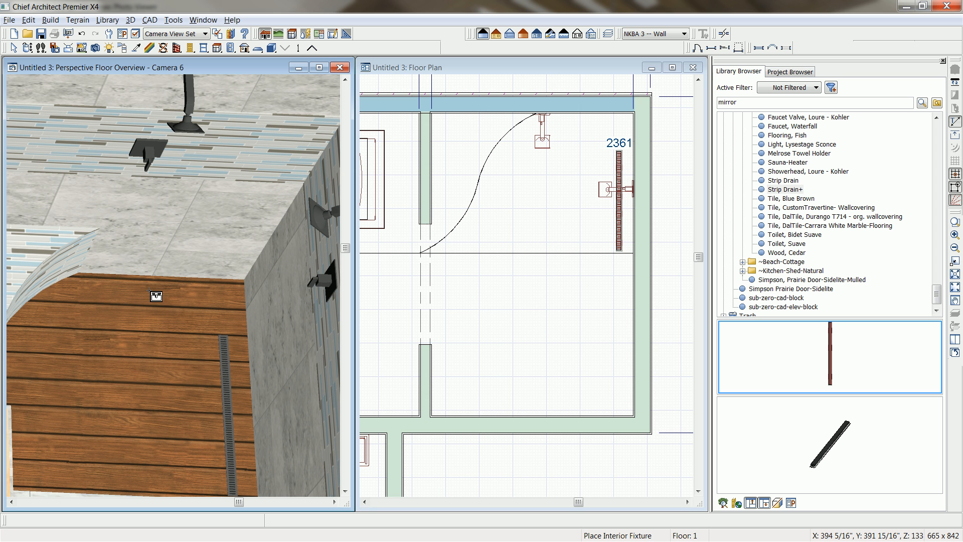
Close the perspective overview, maximize the floor plan and create a wall elevation from the shower room towards the wall opposite the window.
left_click(340, 67)
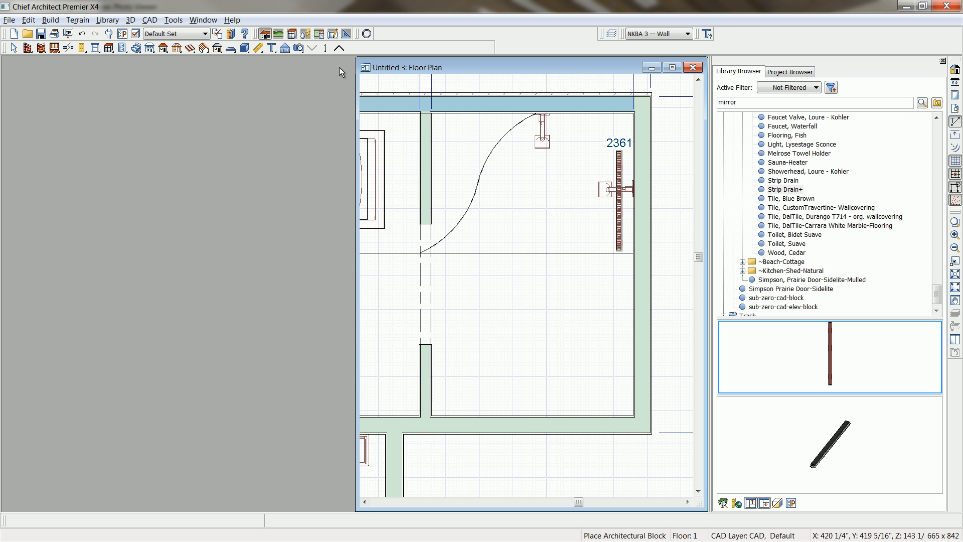
left_click(672, 68)
scroll(559, 250, "down", 4)
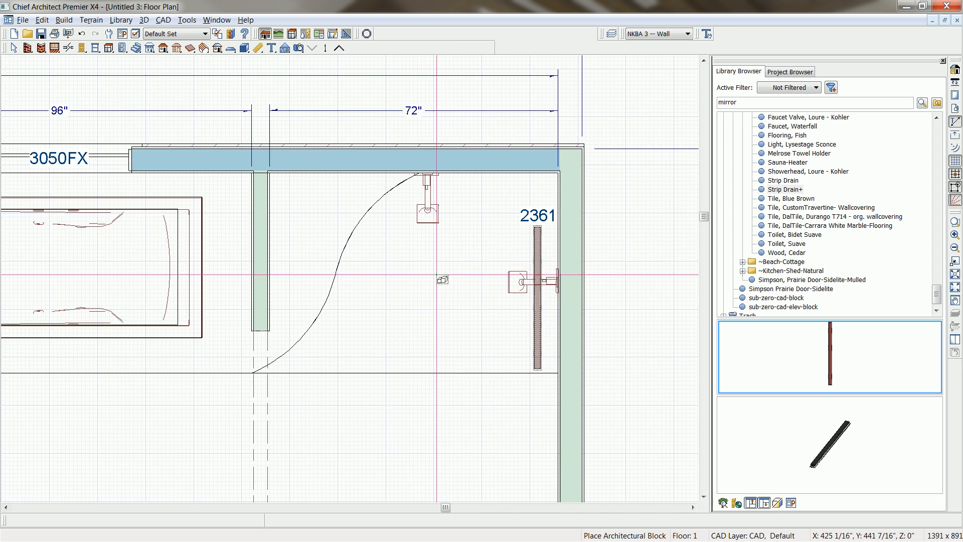
scroll(552, 212, "up", 2)
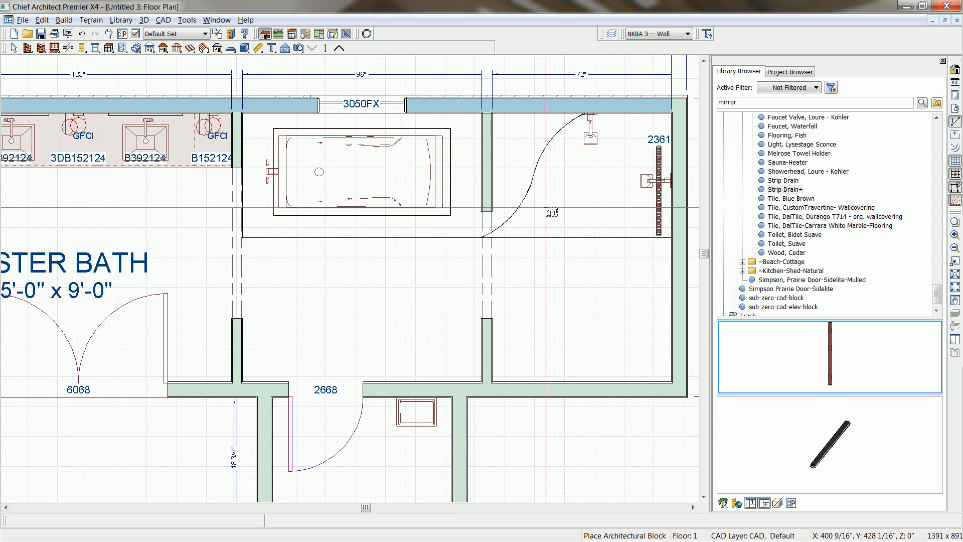
left_click(284, 48)
left_click(394, 49)
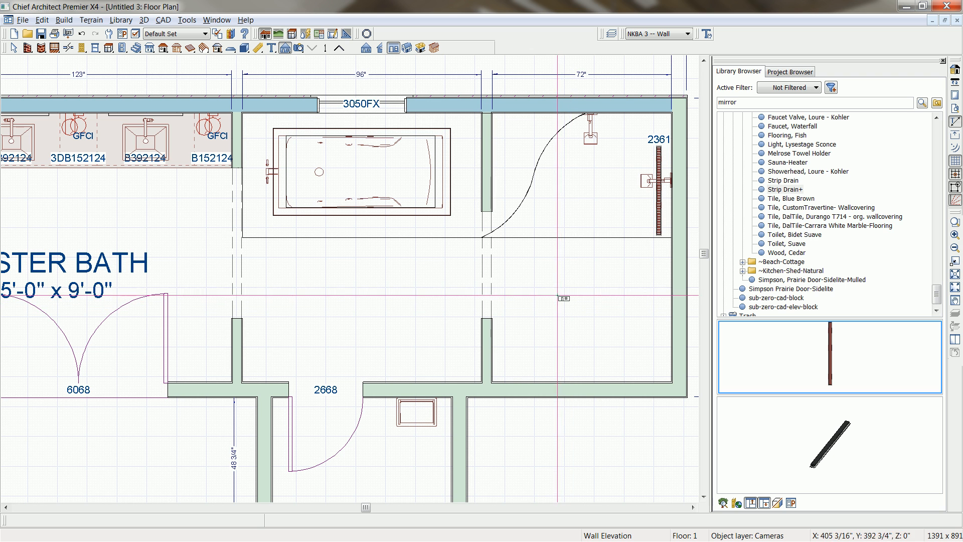
left_click_drag(559, 287, 545, 426)
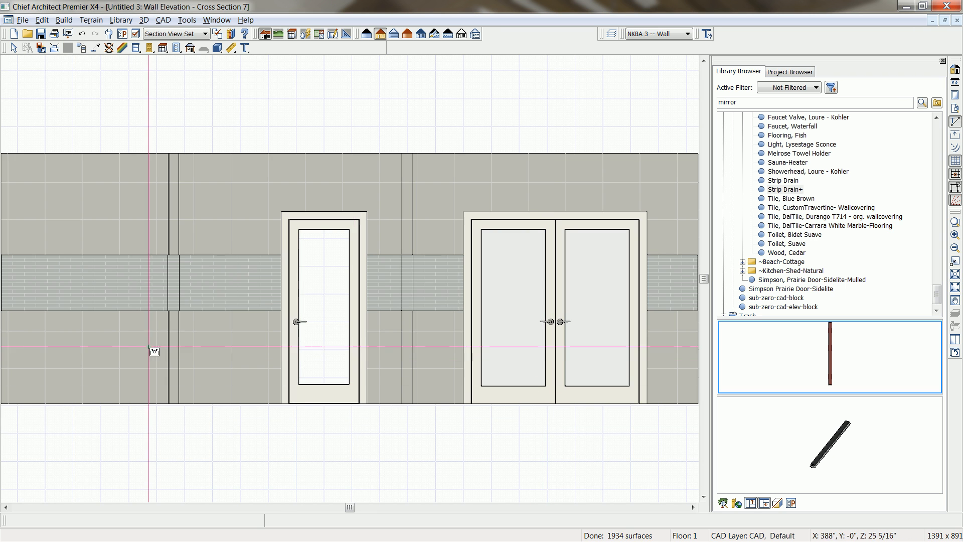
scroll(318, 369, "up", 2)
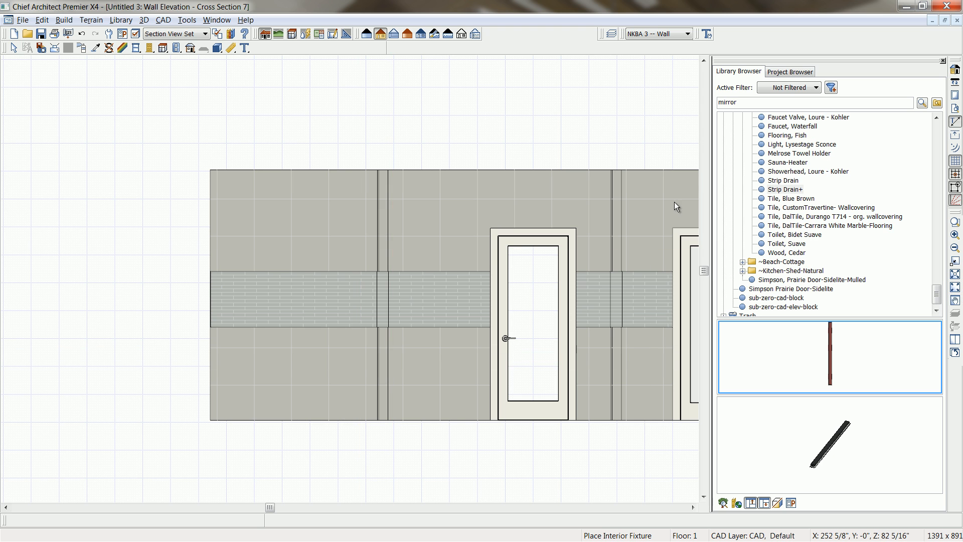
key("space")
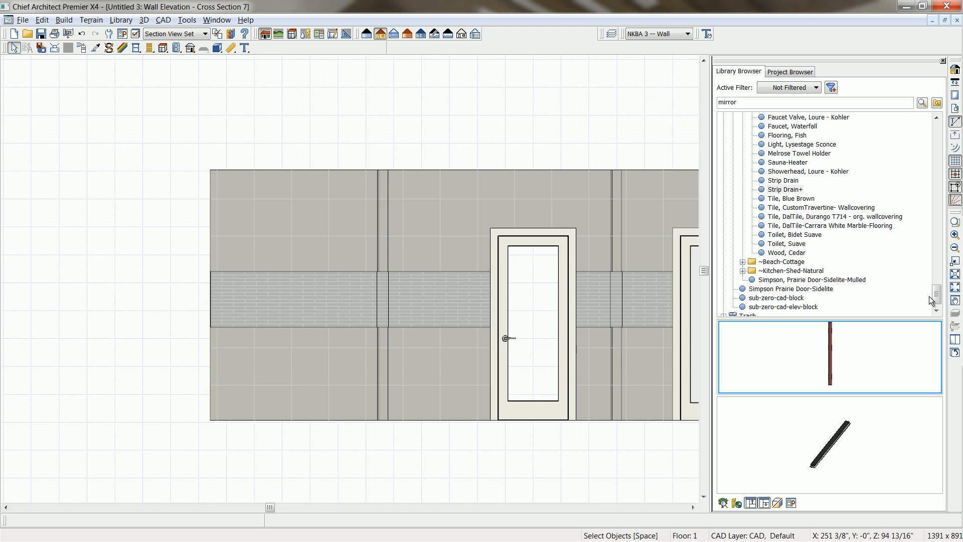
Place "Toilet, Suave" and "Toilet, Bidet Suave" from the user catalog's Lacava Bathroom Items on the elevation's wall section between end wall and partition.
scroll(919, 301, "up", 10)
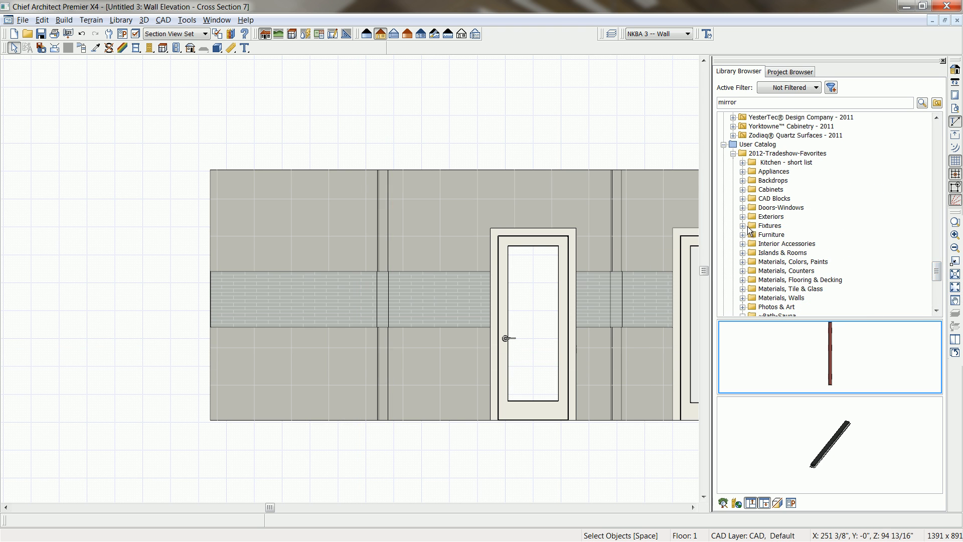
left_click(758, 145)
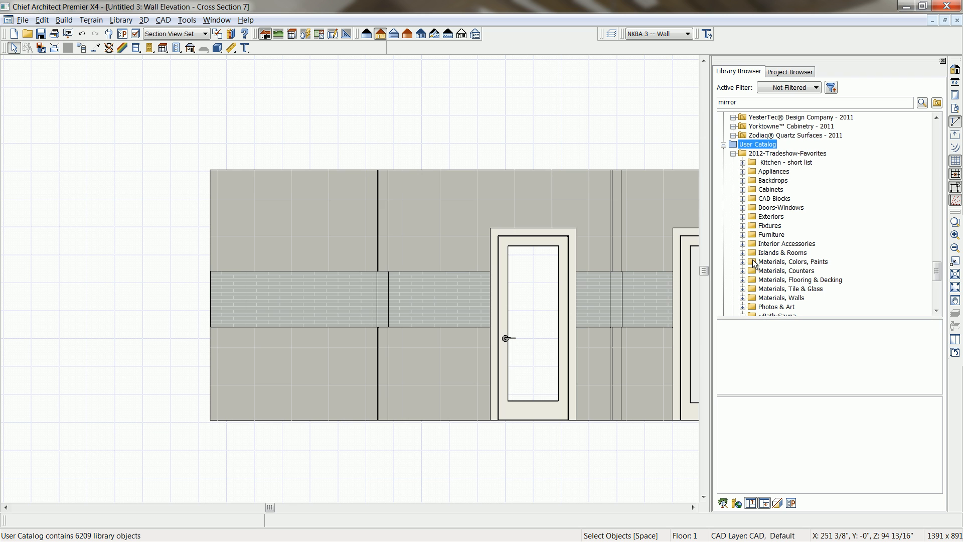
left_click(743, 226)
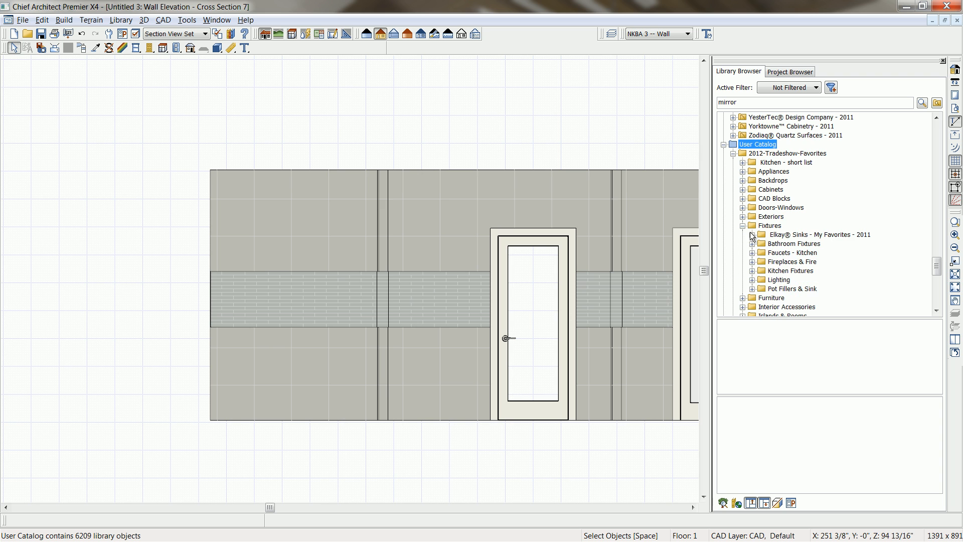
left_click(753, 243)
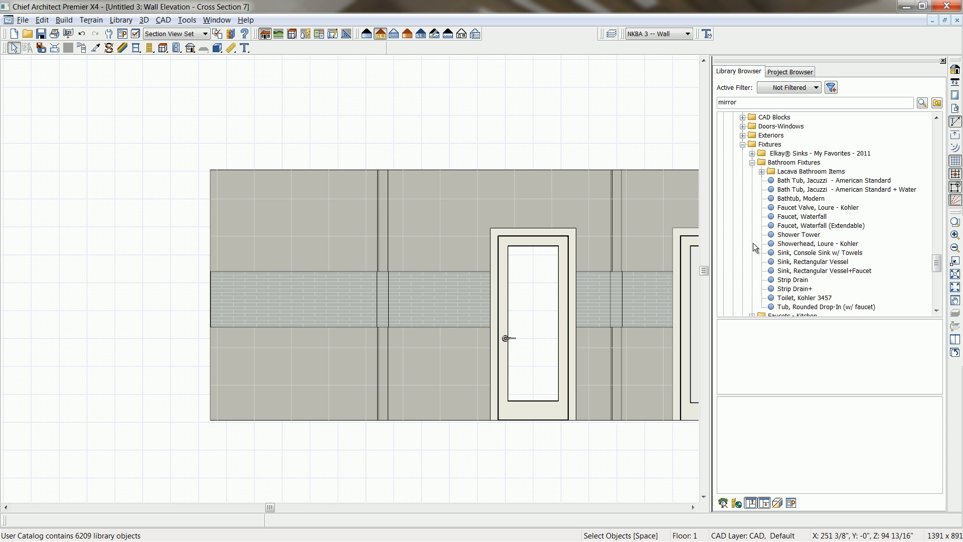
left_click(761, 171)
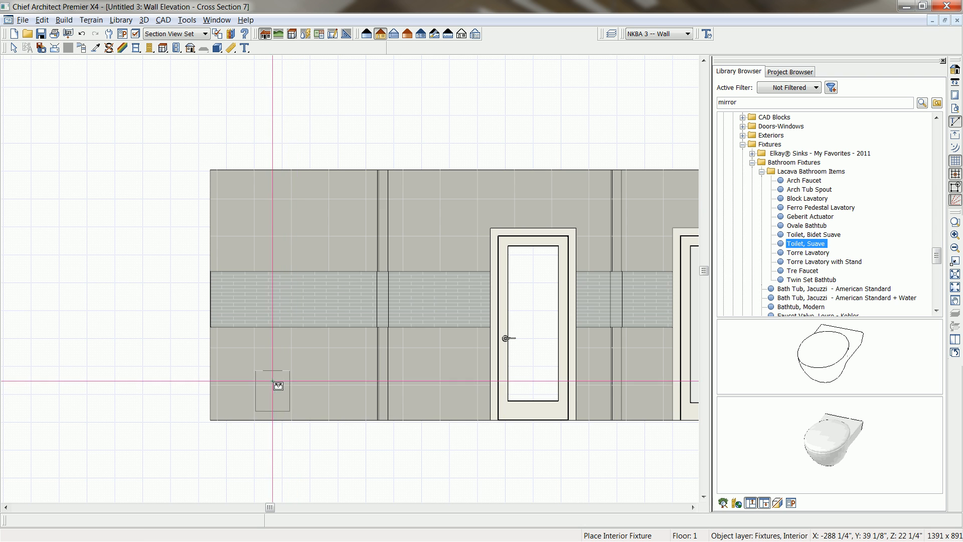
left_click(328, 383)
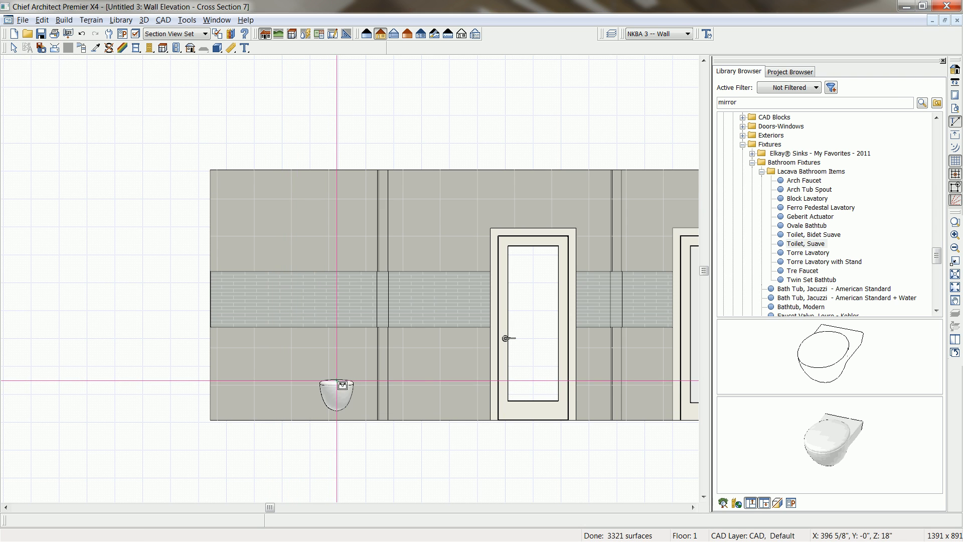
left_click(814, 234)
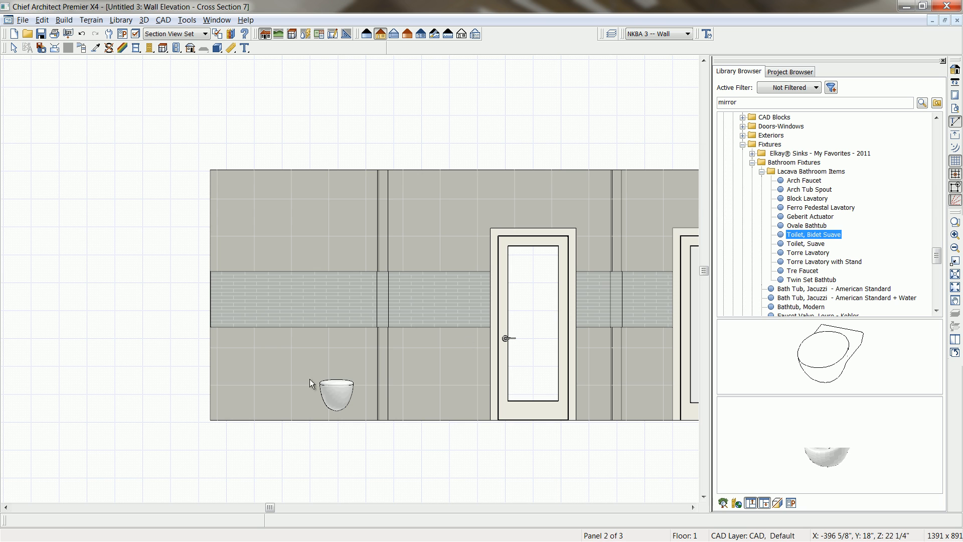
left_click(263, 391)
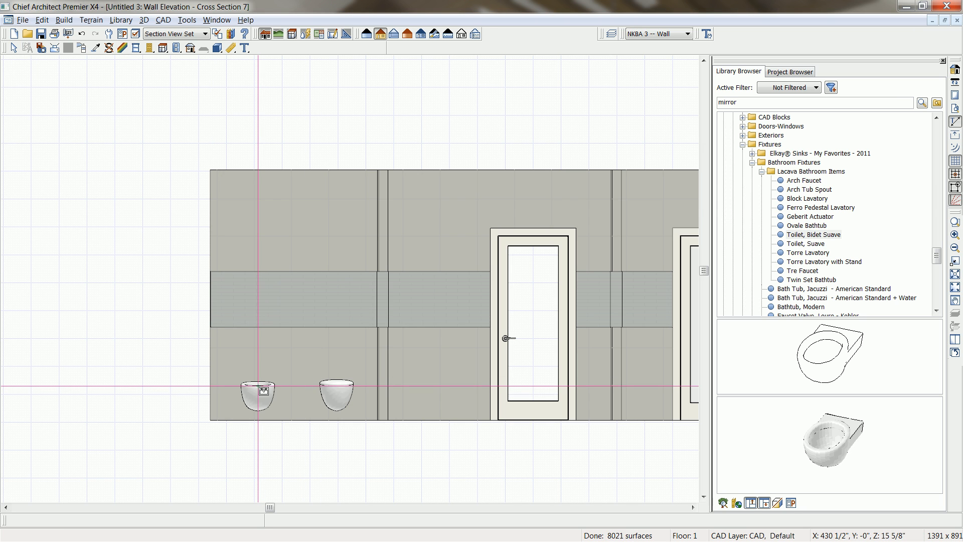
Add a centerline dimension string across the bidet and toilet, from the end wall to the partition.
left_click(230, 48)
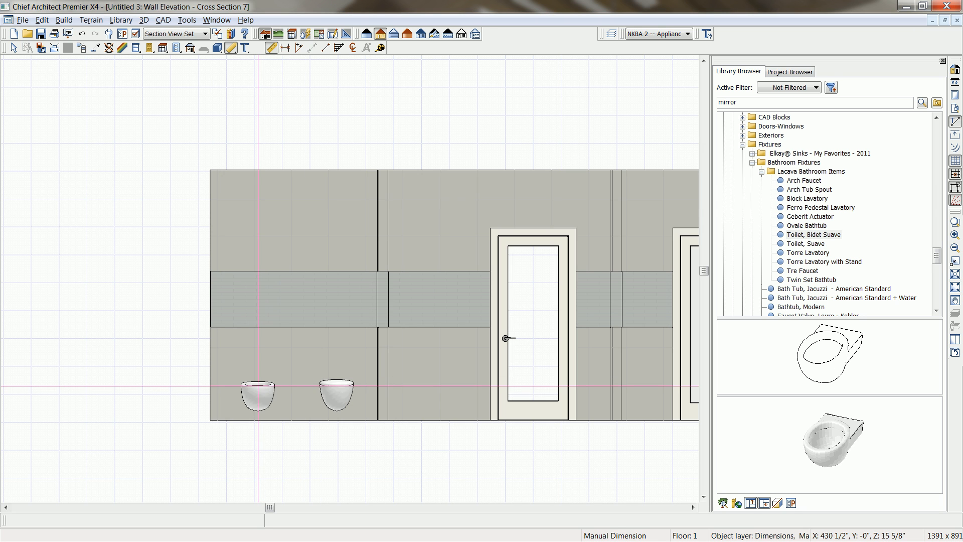
left_click(353, 47)
left_click_drag(210, 392, 378, 392)
middle_click_drag(335, 445, 361, 364)
scroll(360, 365, "up", 1)
scroll(360, 364, "up", 1)
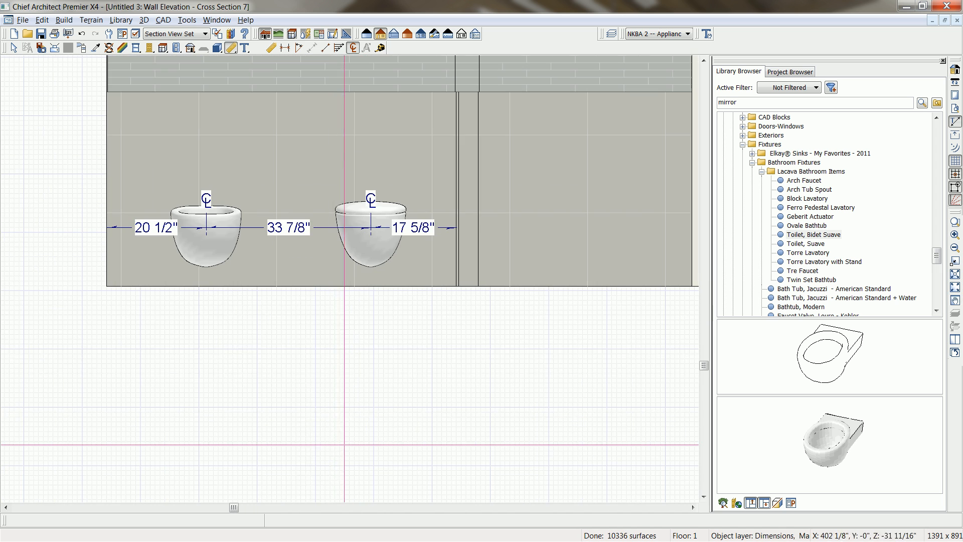
Set the toilet's centerline distance from the partition to 20".
left_click(370, 245)
left_click(422, 230)
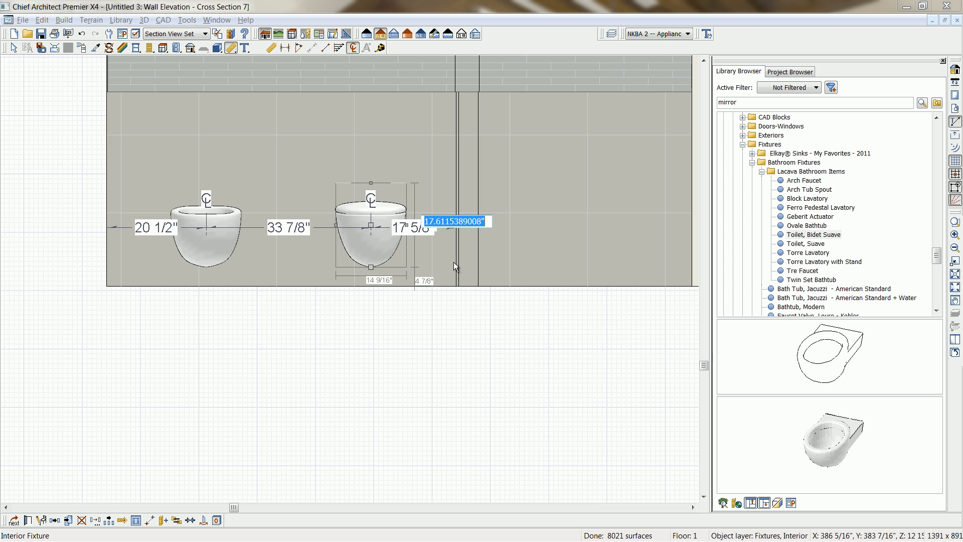
type("18")
key("Return")
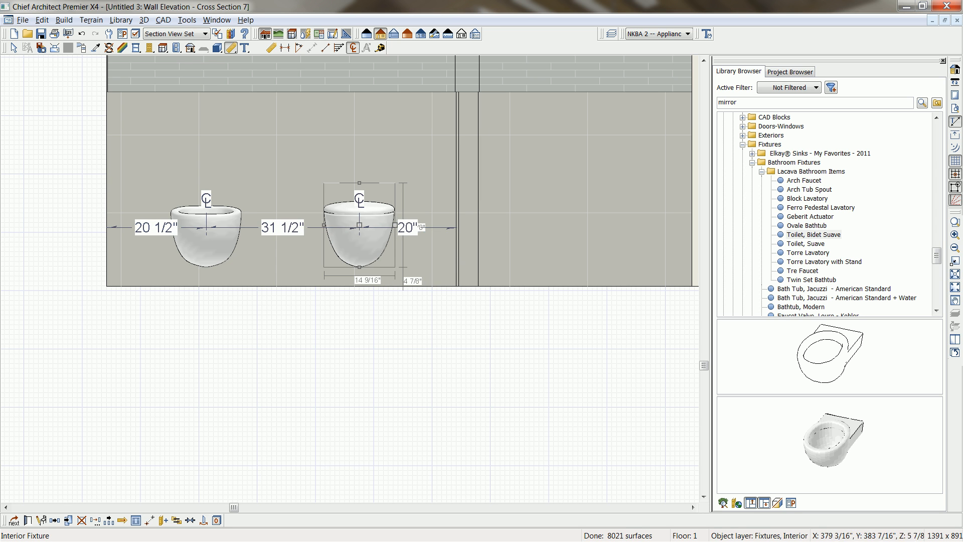
Set the bidet's centerline distance from the end wall to 20" and move the dimension string below the floor line.
left_click(188, 241)
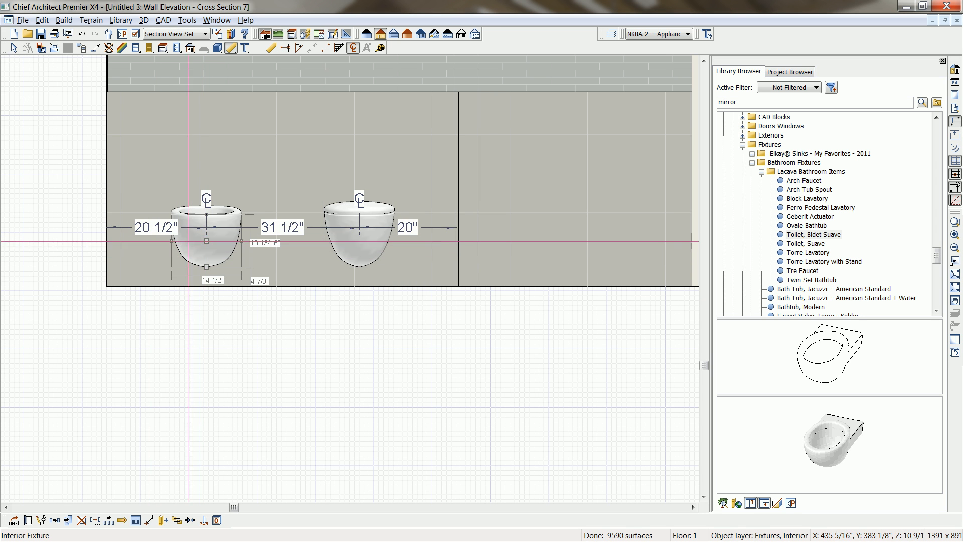
left_click(156, 227)
type("20")
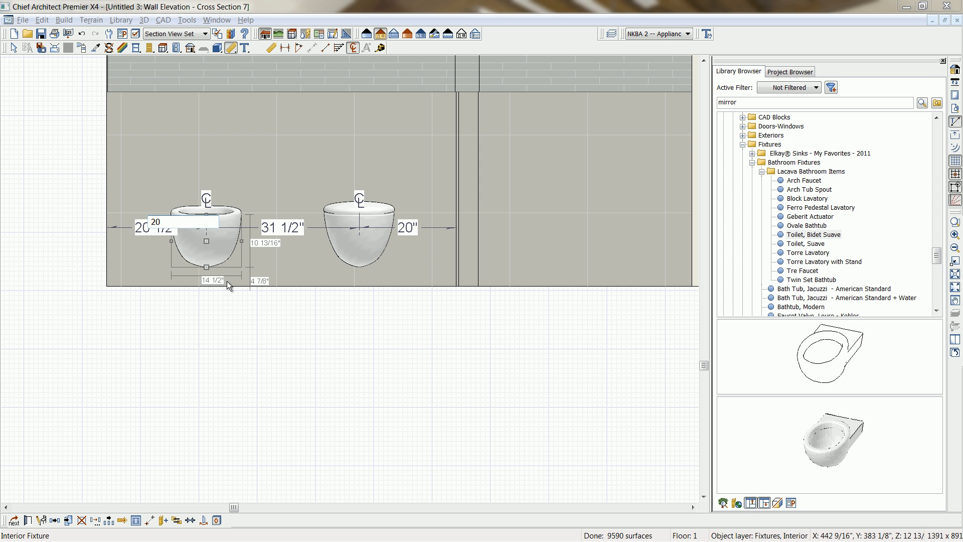
key("Return")
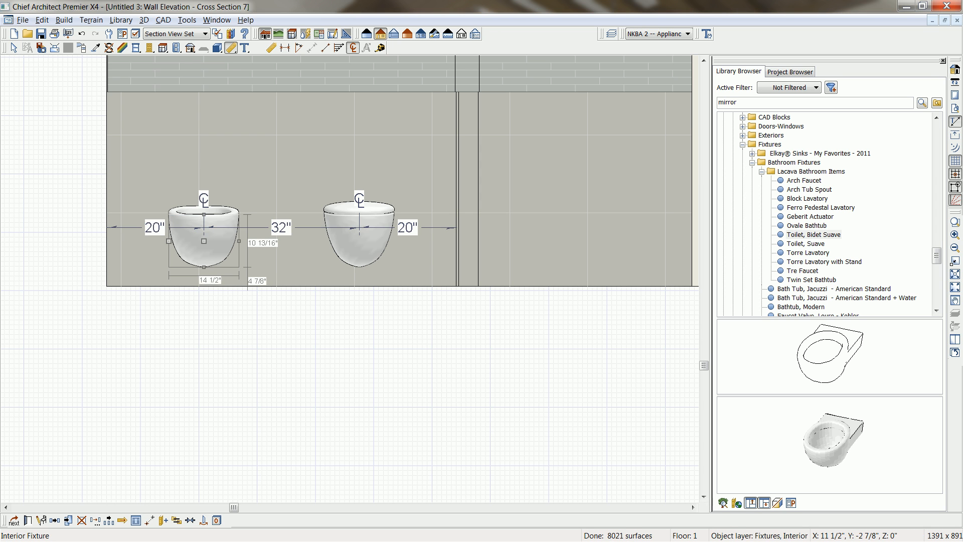
left_click(315, 229)
left_click_drag(317, 228, 317, 344)
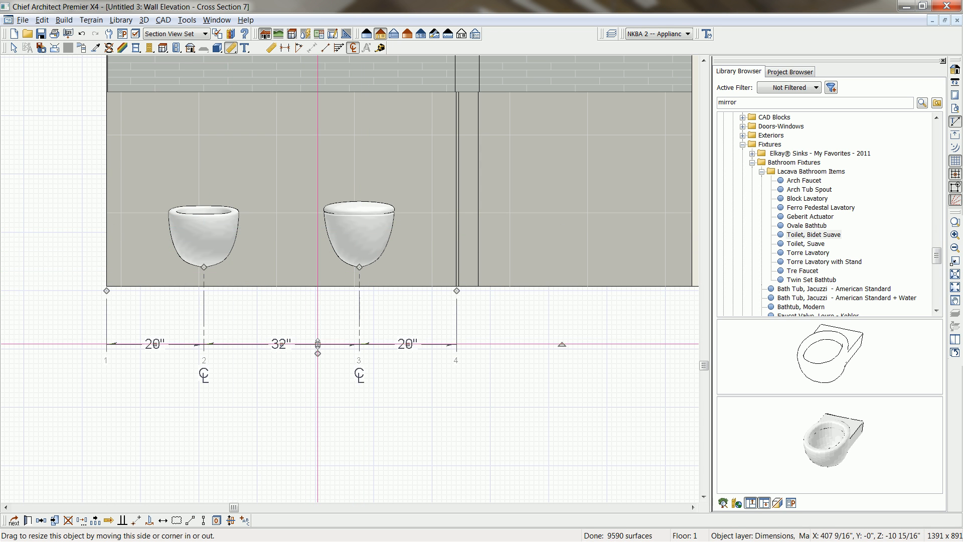
Place a "Geberit Actuator" on the wall centred above the toilet and raise it to about 39" above the floor.
middle_click_drag(354, 280, 356, 380)
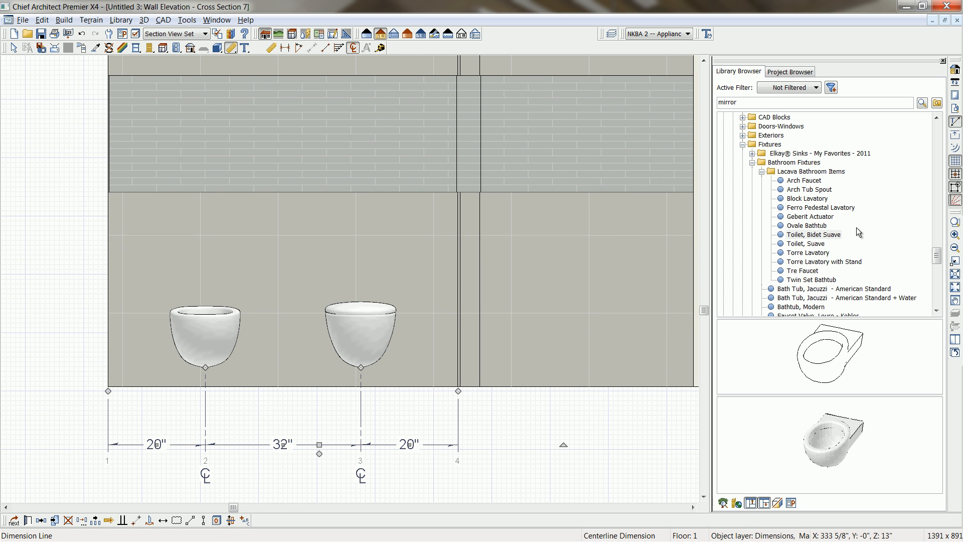
left_click(819, 218)
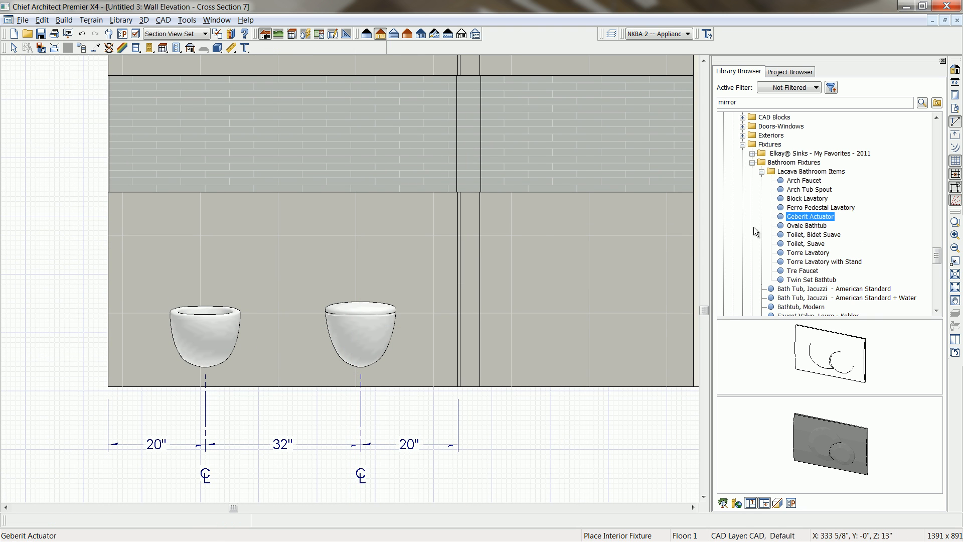
left_click(361, 238)
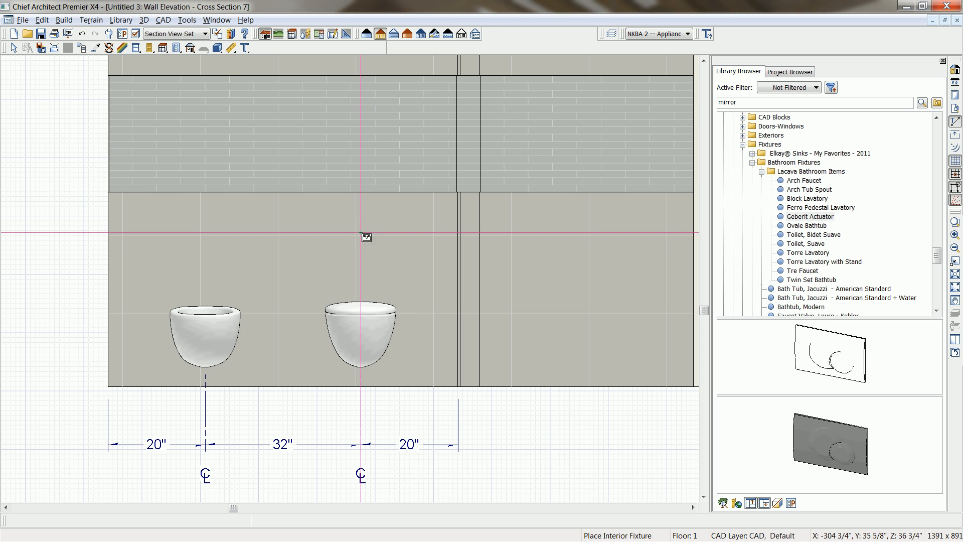
left_click(360, 231)
left_click_drag(360, 229, 361, 186)
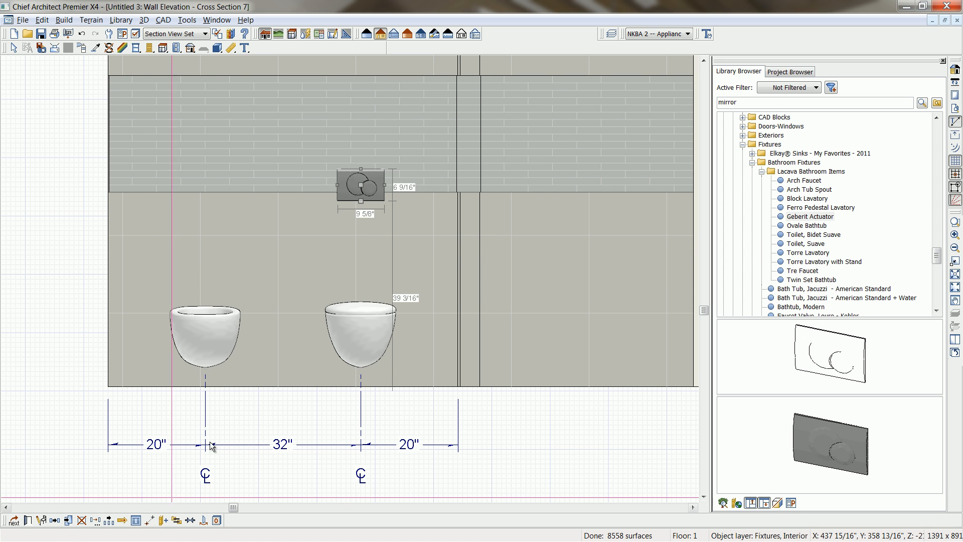
Create a mirrored copy of the flush actuator above the bidet, reflected about the midpoint between the two fixtures.
left_click(375, 349)
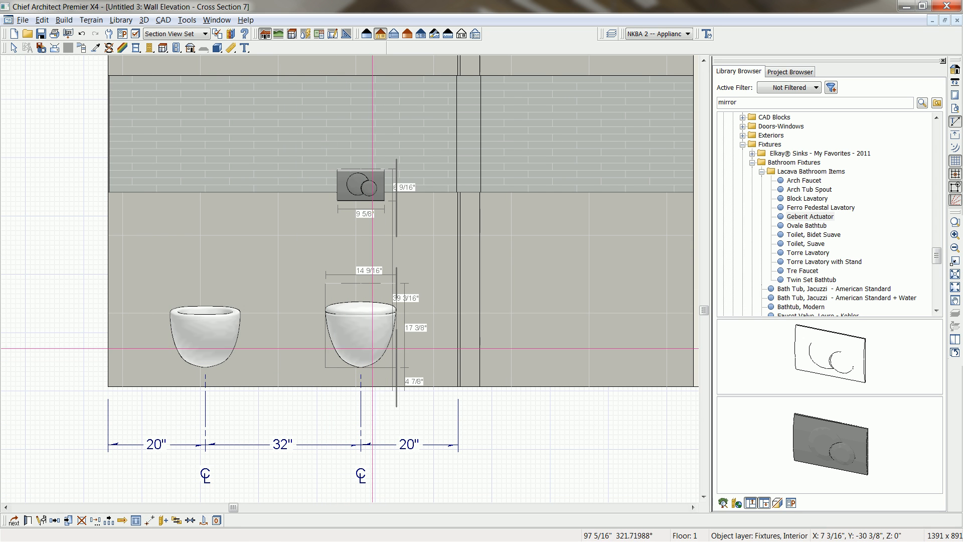
left_click(361, 185)
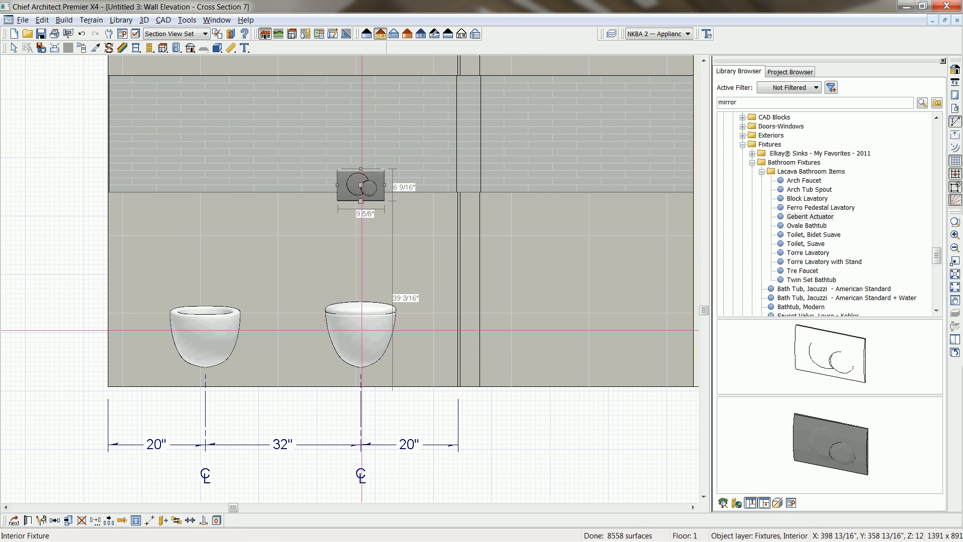
left_click(56, 525)
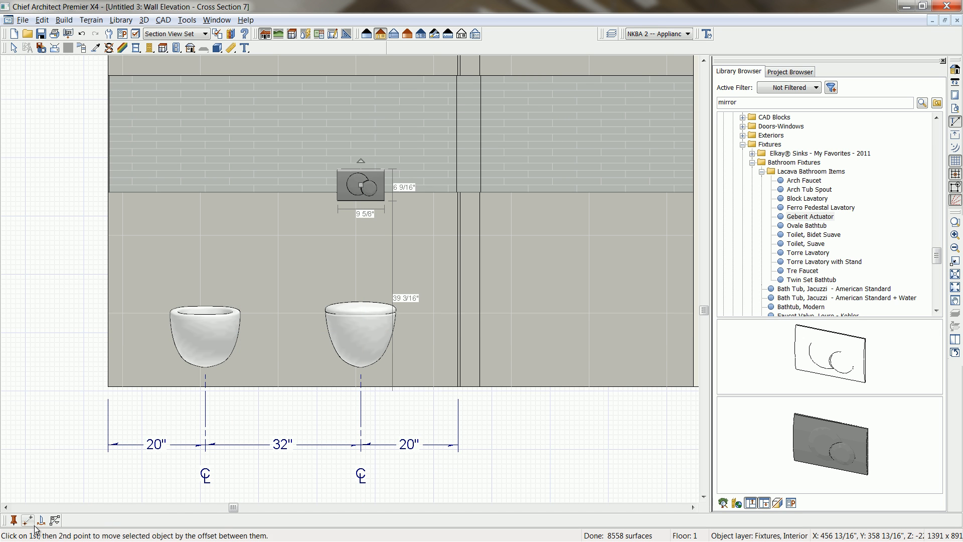
left_click(266, 358)
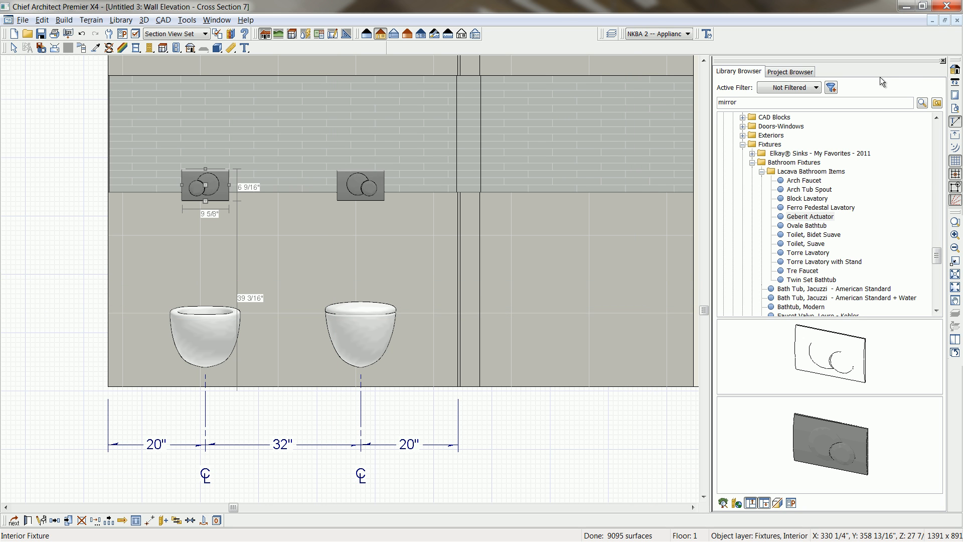
Close and save the wall elevation, and cut a cross section between the toilet and bidet, facing the shower's end wall.
left_click(957, 21)
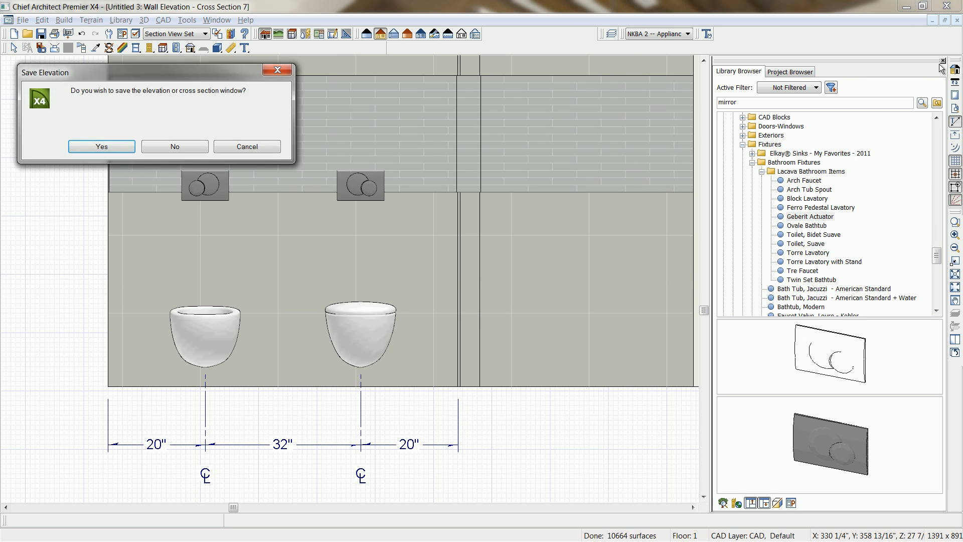
left_click(117, 146)
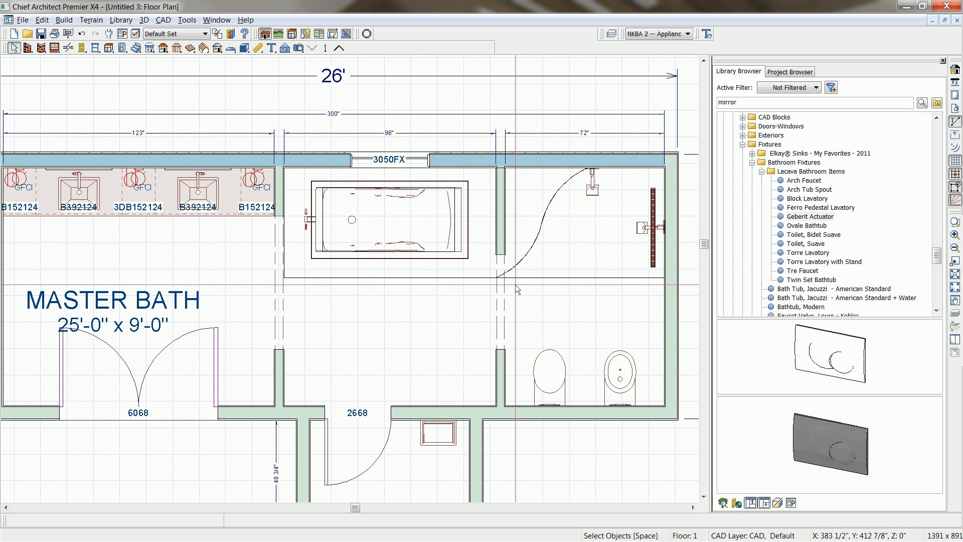
middle_click_drag(600, 348, 584, 343)
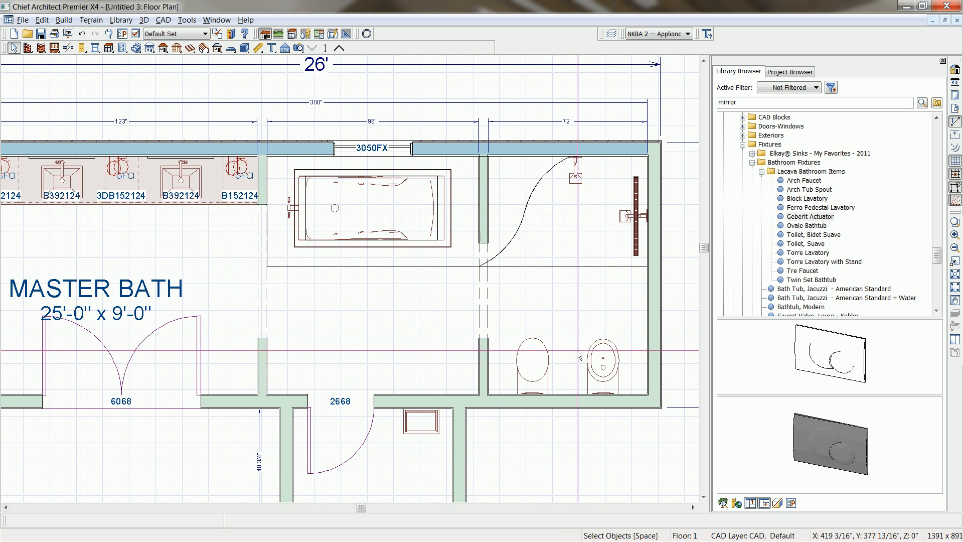
left_click(285, 48)
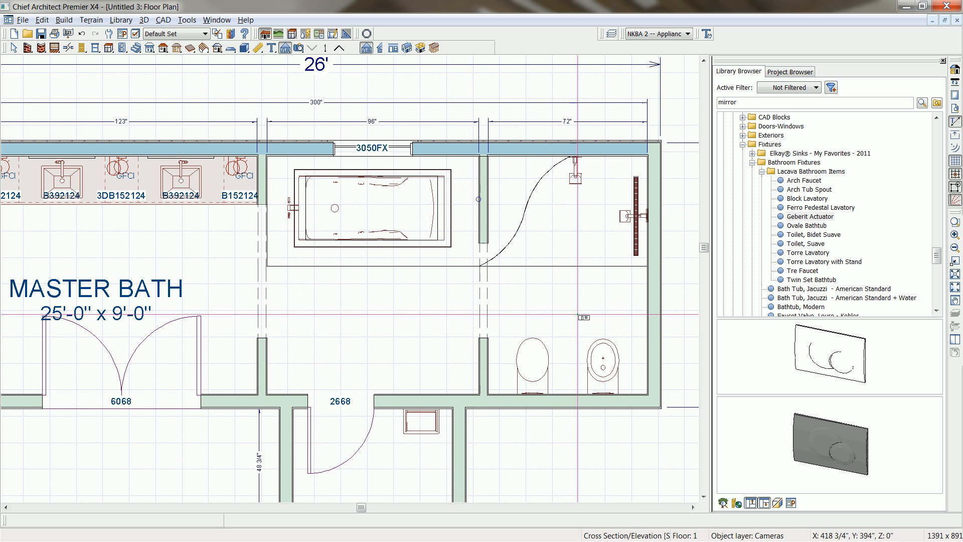
left_click_drag(585, 317, 670, 323)
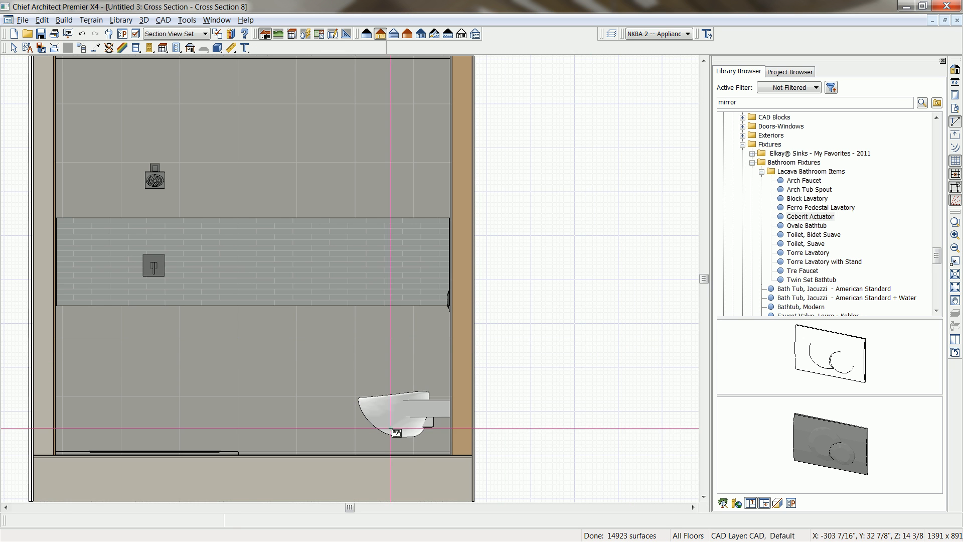
middle_click_drag(460, 399, 489, 358)
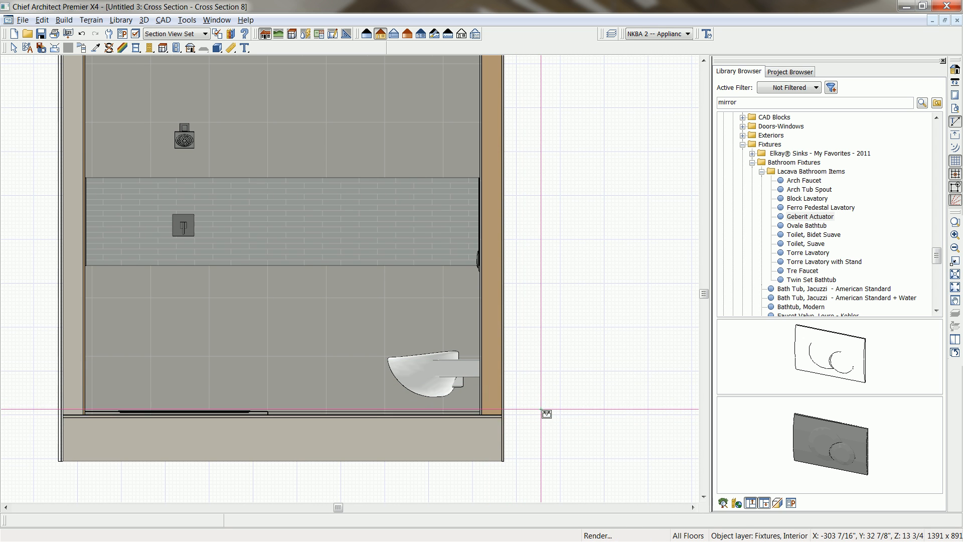
scroll(540, 401, "up", 1)
scroll(540, 400, "up", 2)
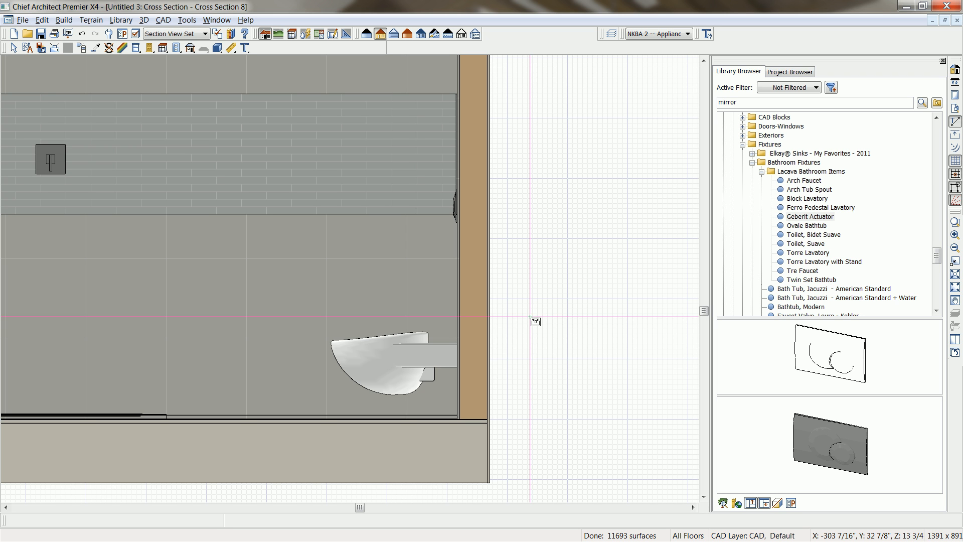
Place the library's "CAD, Geberit Flushing Mechanism CAD Block" in the empty space beside the cross section.
left_click(742, 117)
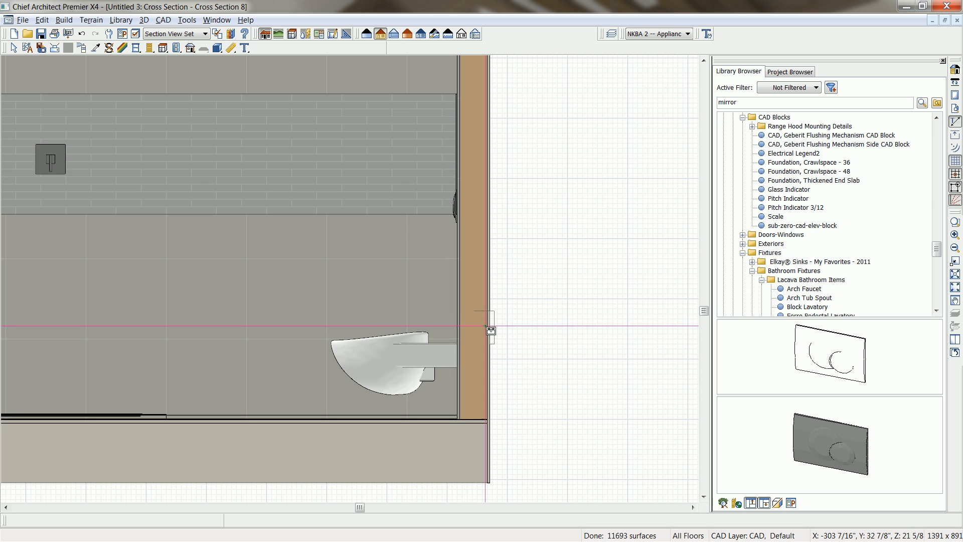
left_click(858, 146)
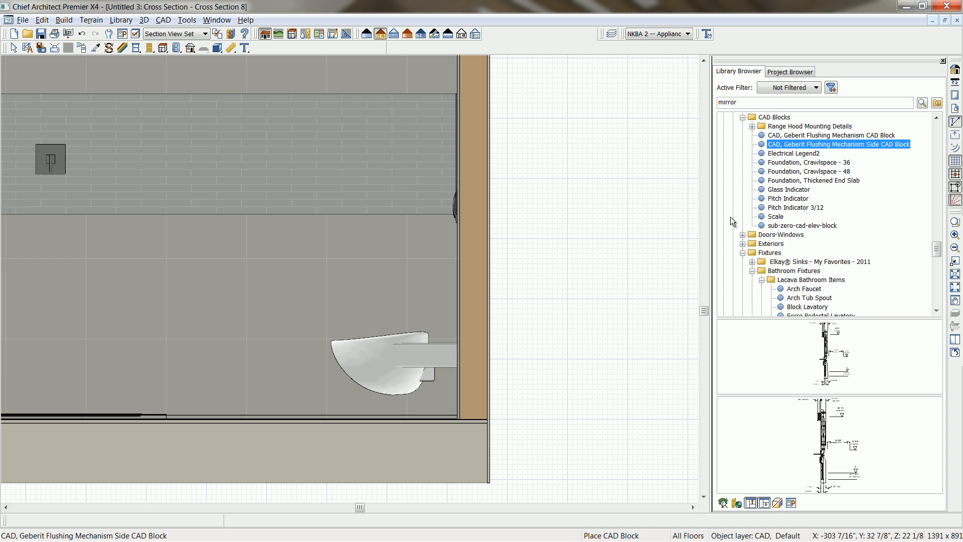
left_click(838, 136)
middle_click_drag(654, 282, 369, 240)
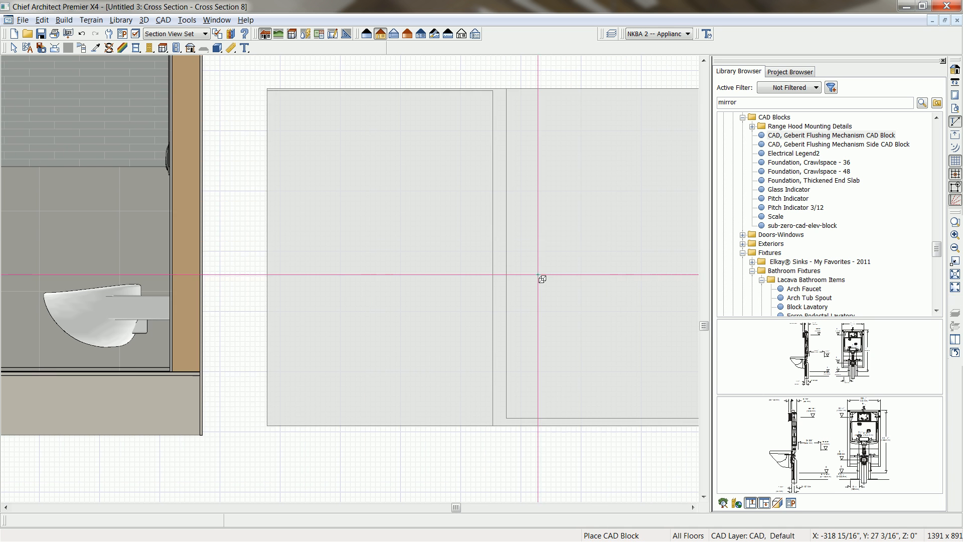
left_click(522, 312)
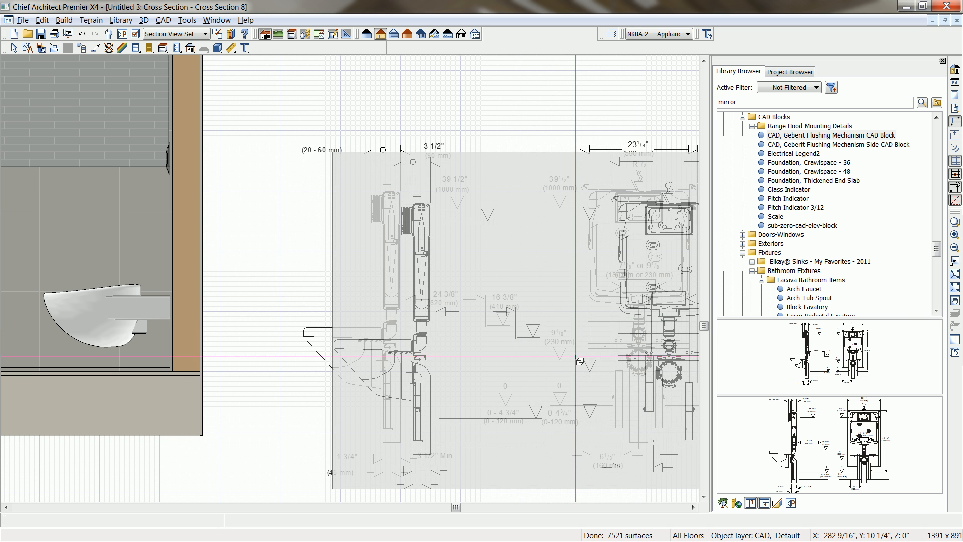
key("space")
middle_click_drag(634, 418, 596, 388)
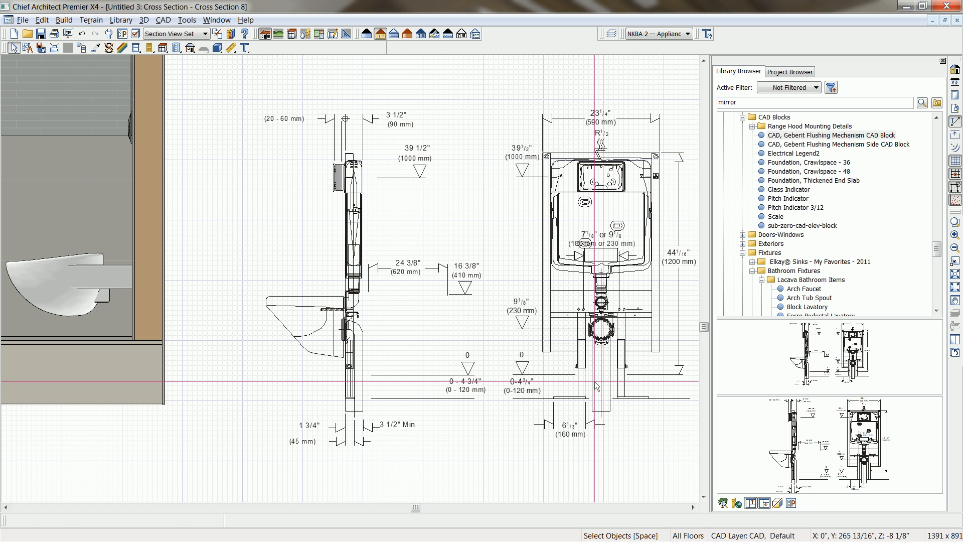
Explode the Geberit CAD block into separate side-view and front-view blocks.
left_click(542, 340)
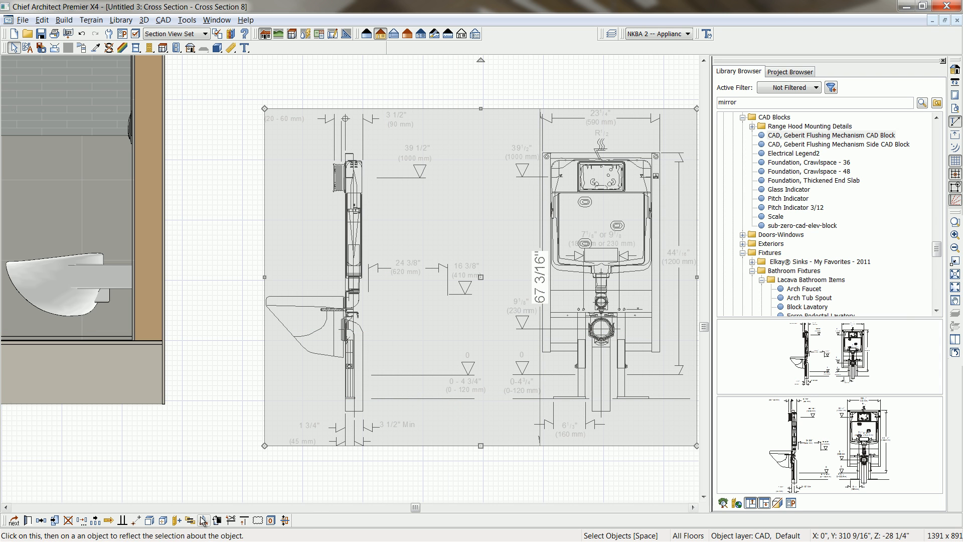
left_click(150, 522)
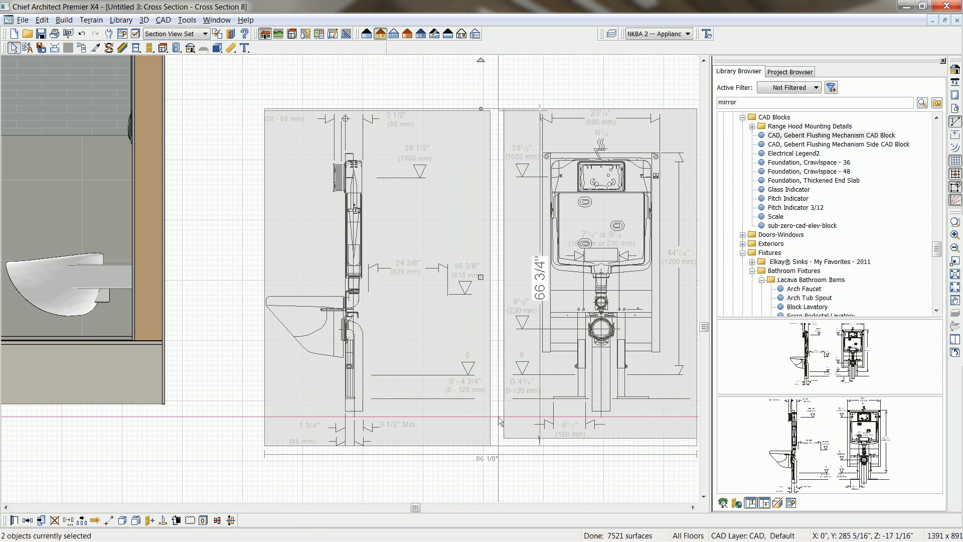
left_click(432, 440)
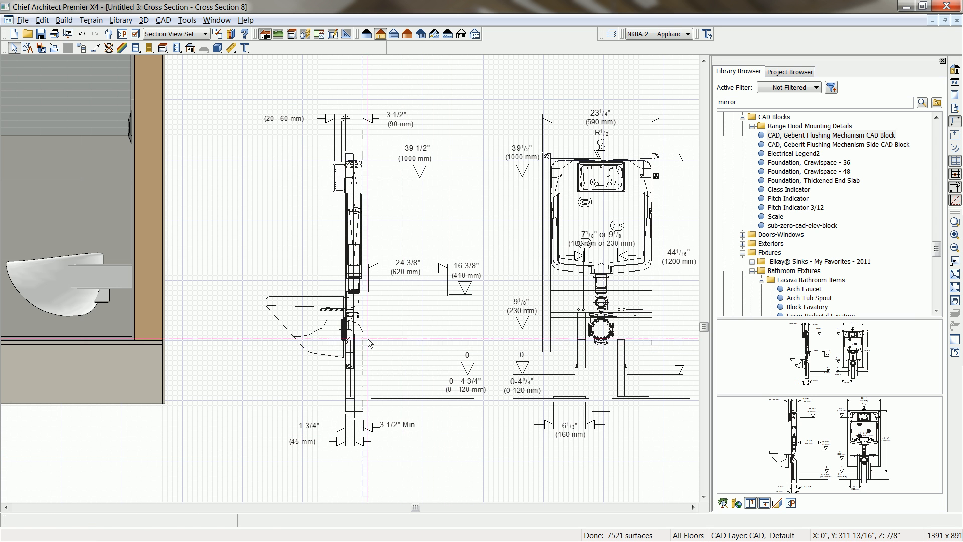
Explode the side-view block and delete the toilet bowl outline from it.
left_click(345, 331)
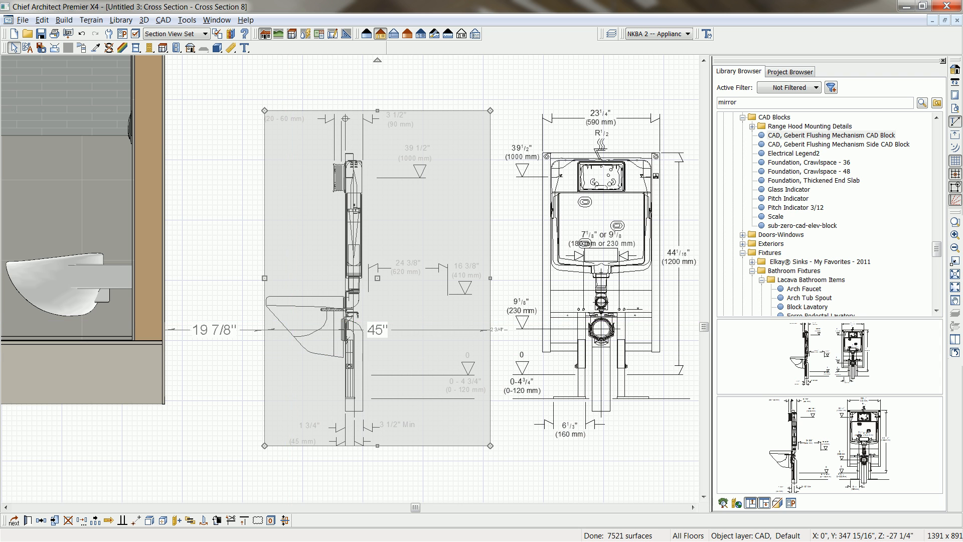
left_click(149, 520)
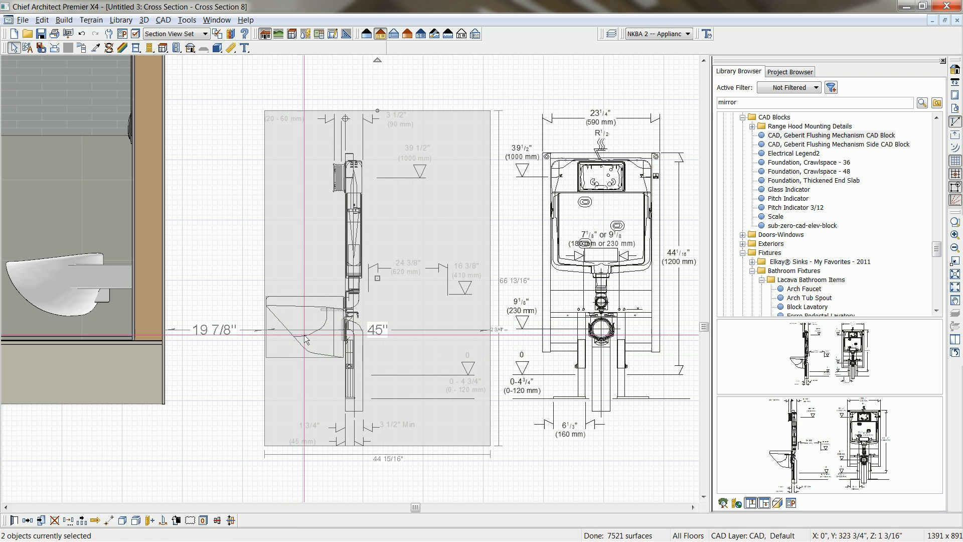
left_click(307, 337)
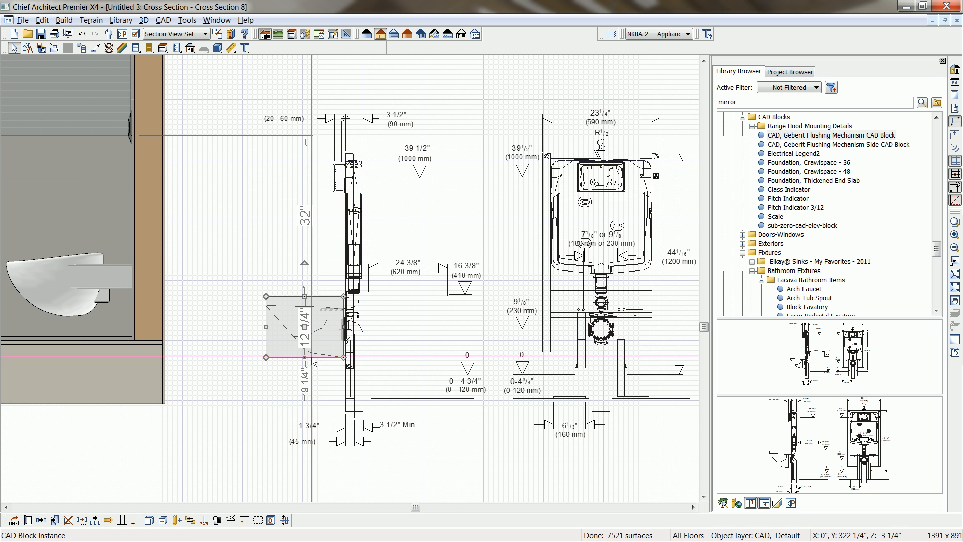
key("Delete")
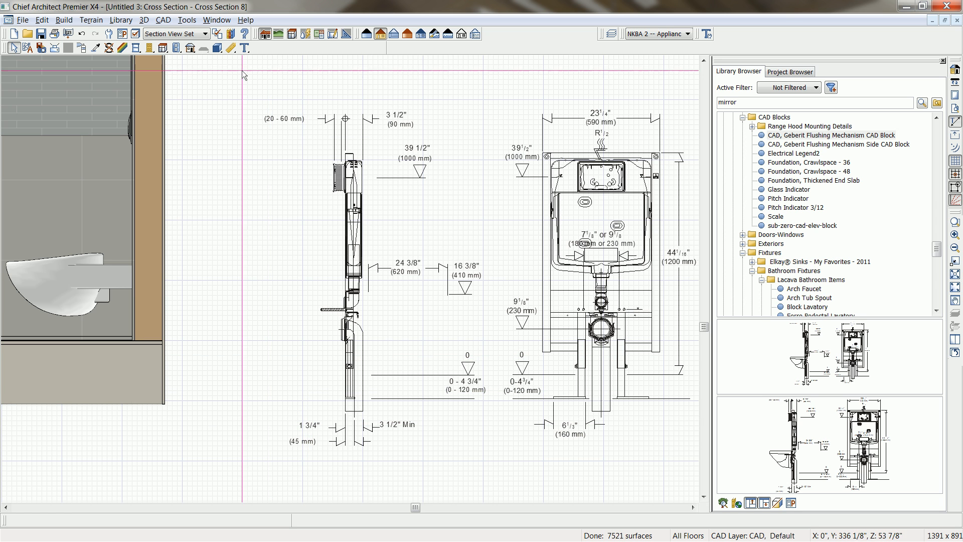
Combine all the remaining side-view linework and dimensions into a single CAD block.
left_click_drag(238, 80, 490, 468)
left_click(122, 520)
left_click(299, 493)
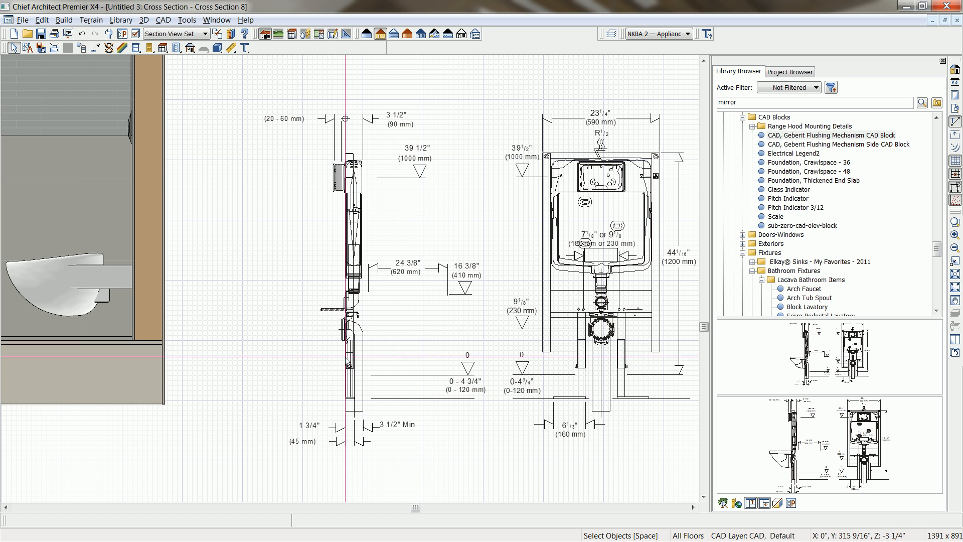
Move the side-view block point to point so the flushing mechanism sits inside the wall behind the fixture, aligned with the finished floor.
middle_click_drag(340, 380, 482, 398)
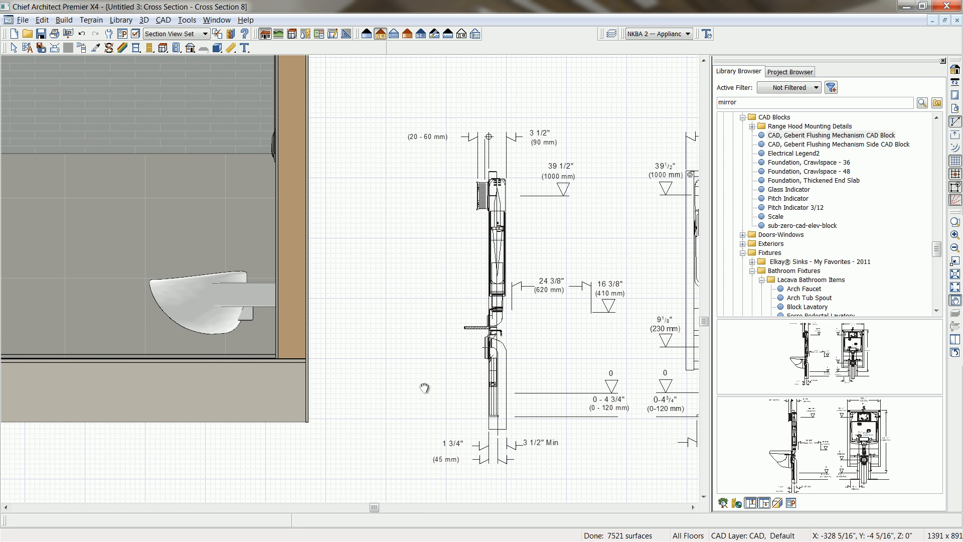
left_click(491, 386)
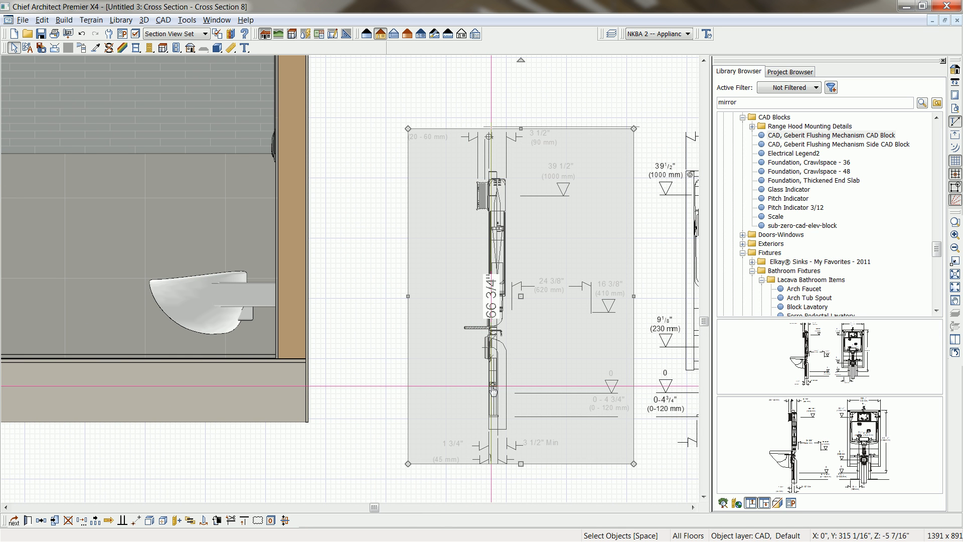
left_click(176, 521)
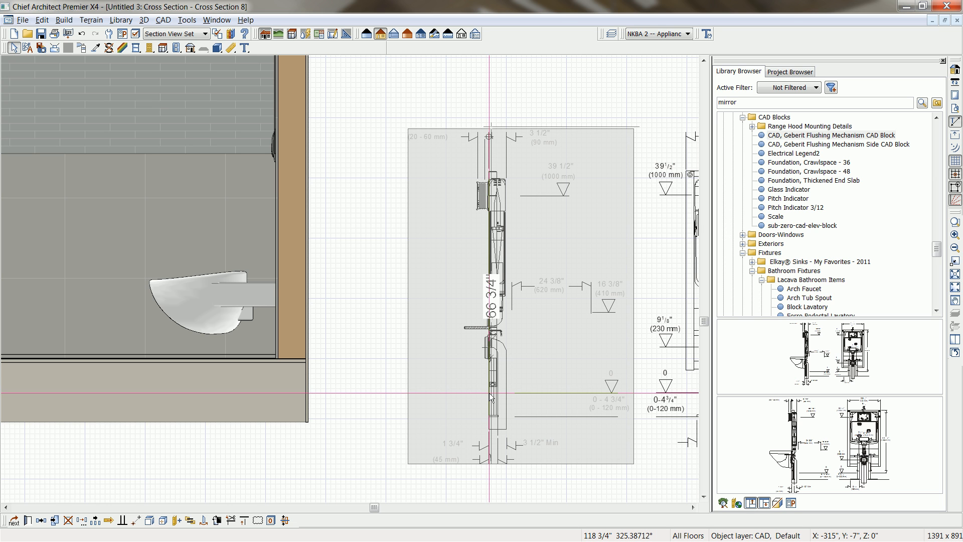
left_click(287, 363)
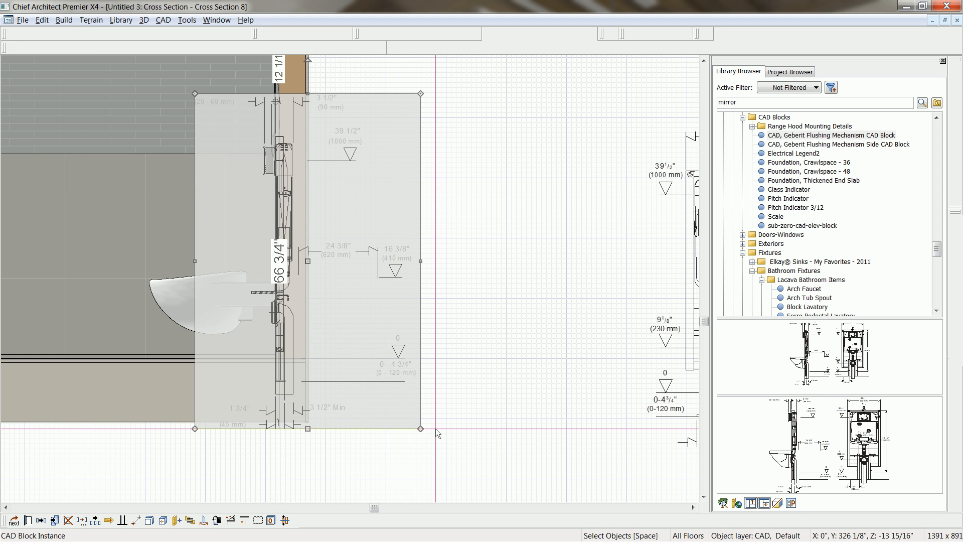
left_click(438, 431)
Move the front-view block of the flushing mechanism closer to the cross section.
scroll(444, 425, "down", 3)
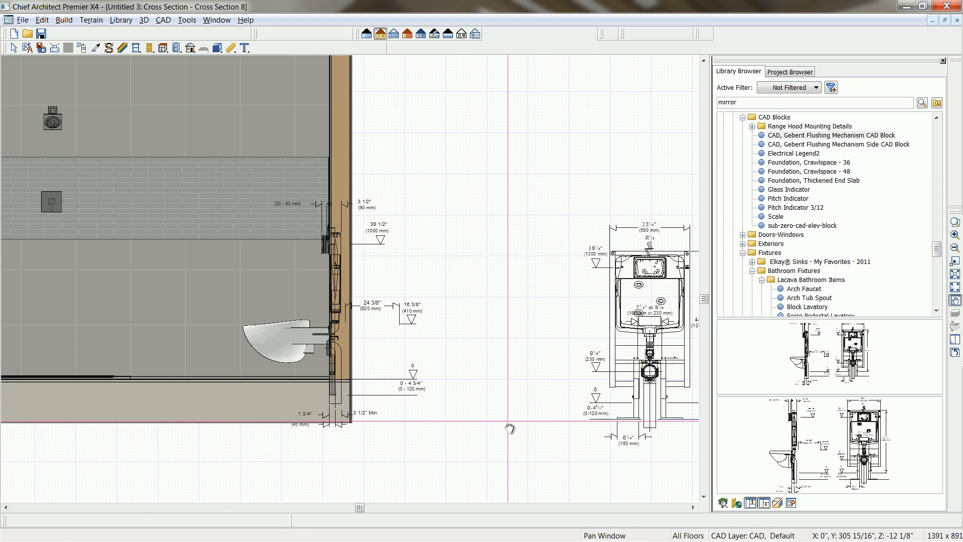
left_click(561, 346)
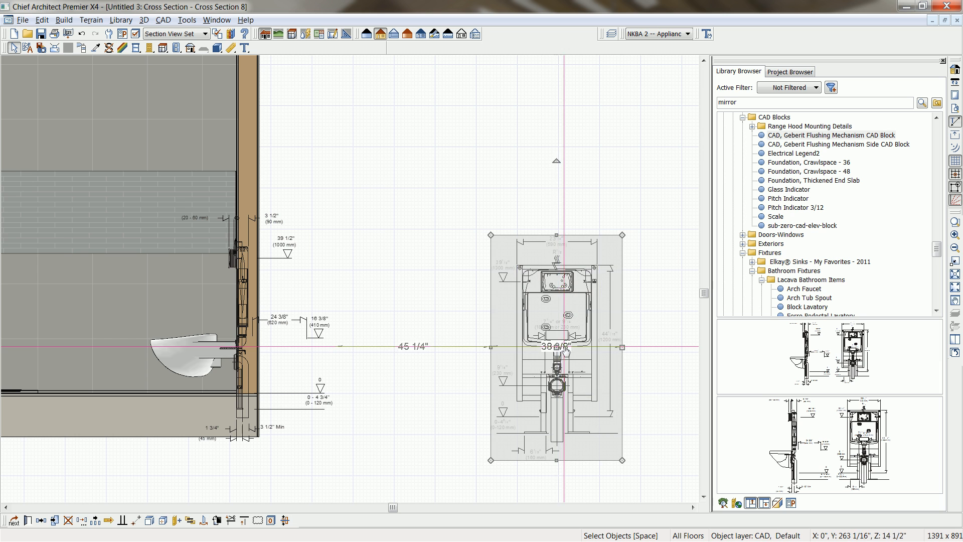
left_click_drag(563, 346, 433, 326)
left_click(513, 374)
middle_click_drag(514, 407, 607, 411)
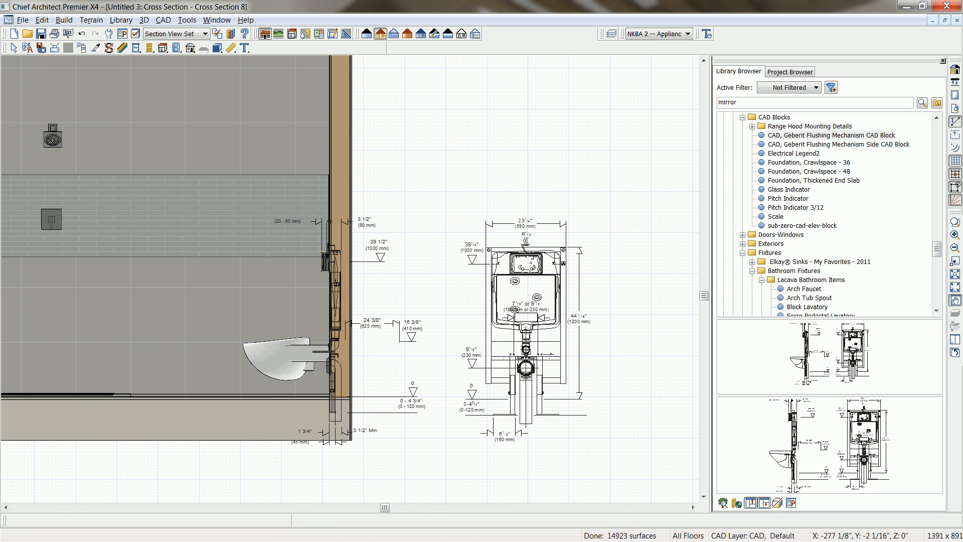
Examine the Geberit flushing detail on reference sheet A2 and the presentation views on sheet A1 in Windows Photo Viewer.
scroll(606, 405, "down", 1)
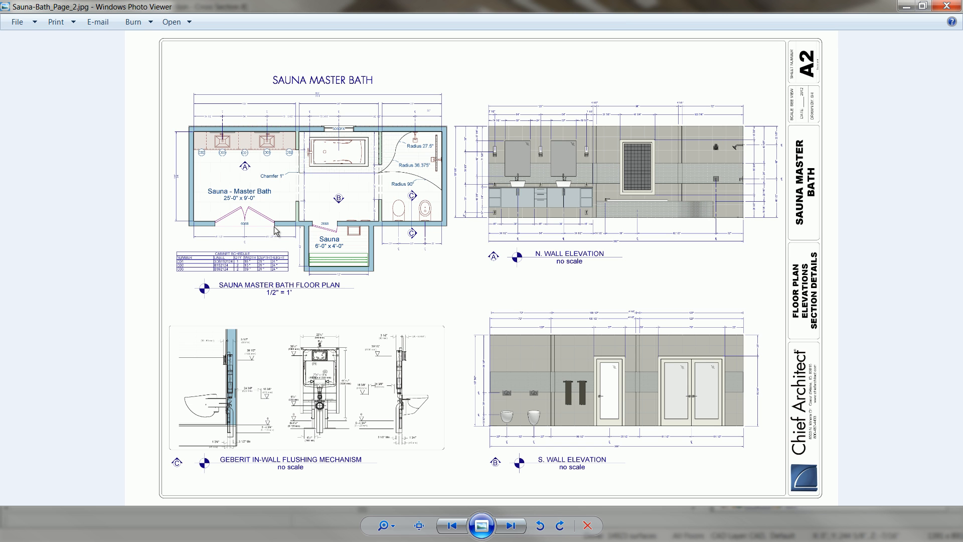
scroll(264, 390, "up", 5)
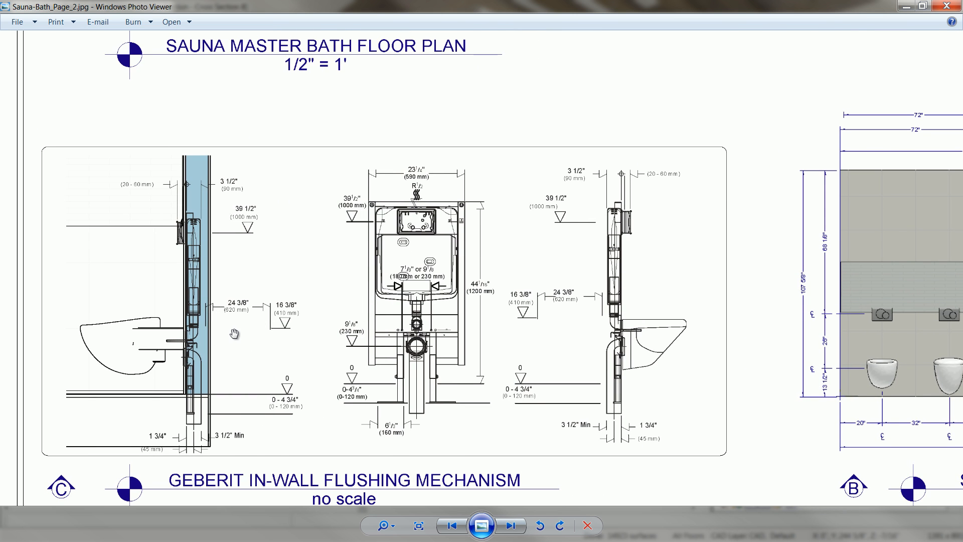
scroll(235, 333, "down", 1)
scroll(234, 333, "down", 1)
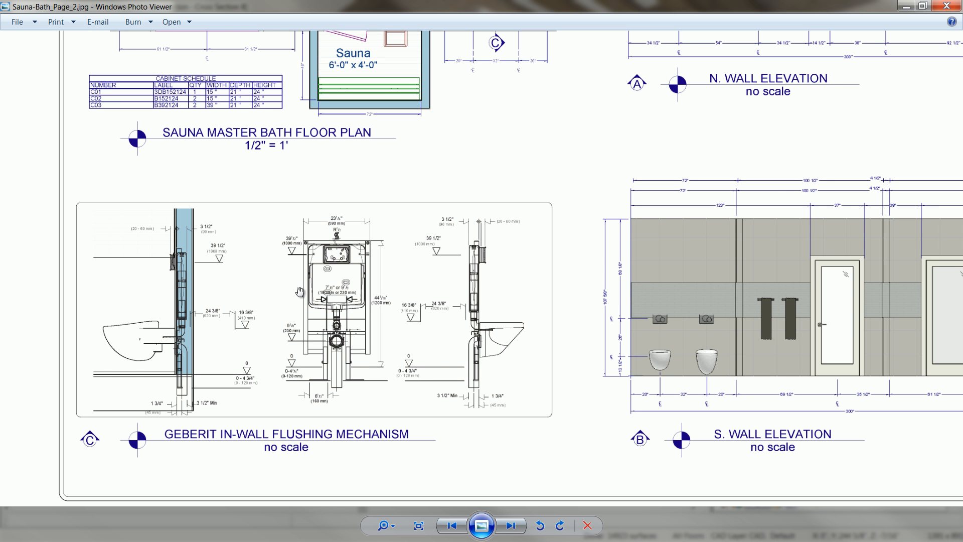
scroll(182, 365, "down", 3)
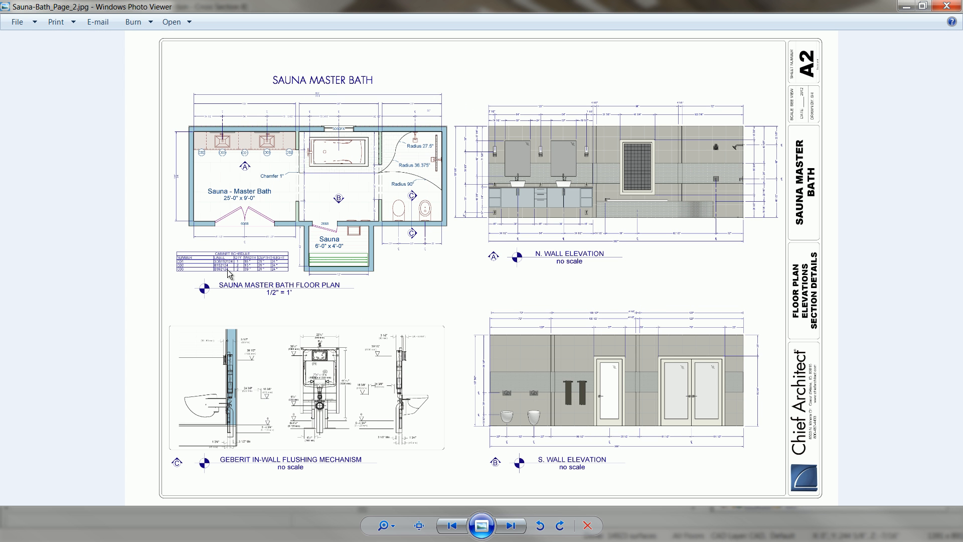
key("Left")
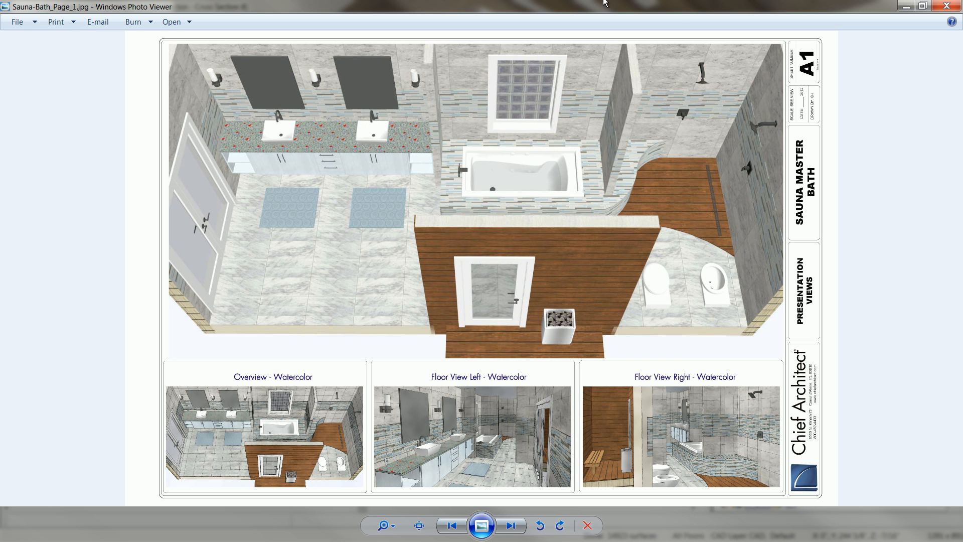
left_click(946, 6)
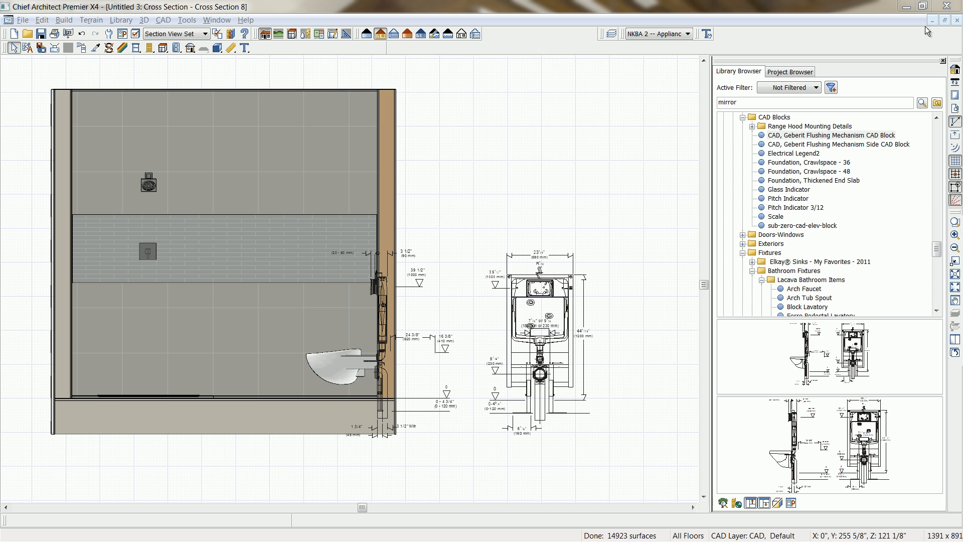
Close the library browser and the cross section view, saving the cross section.
left_click(942, 62)
left_click(957, 20)
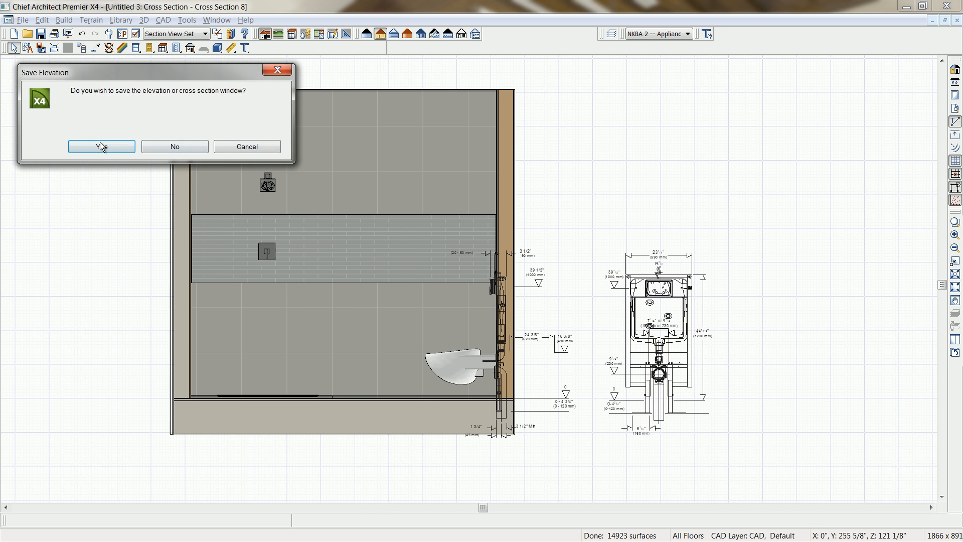
left_click(101, 146)
Create a perspective floor overview of the master bath and sauna from the floor plan.
middle_click_drag(488, 391, 490, 340)
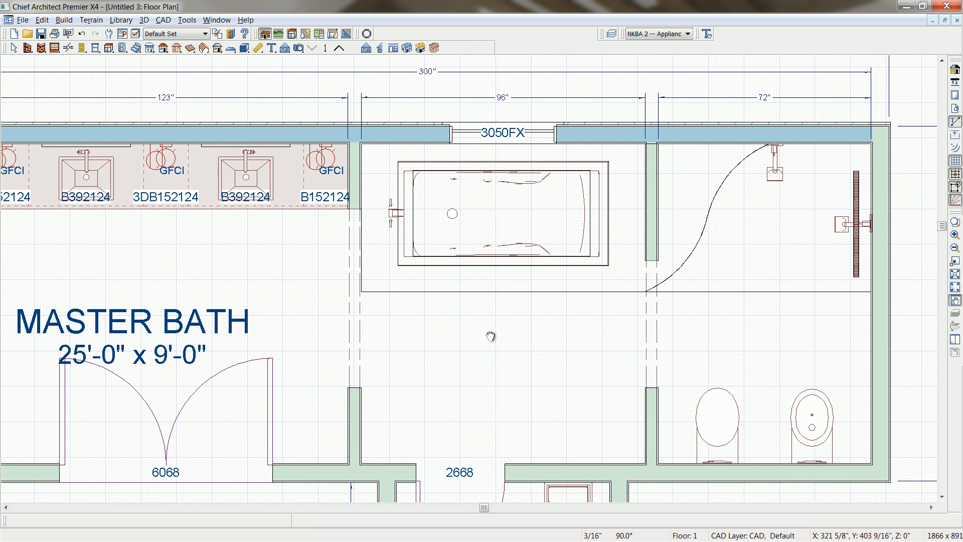
scroll(490, 322, "down", 2)
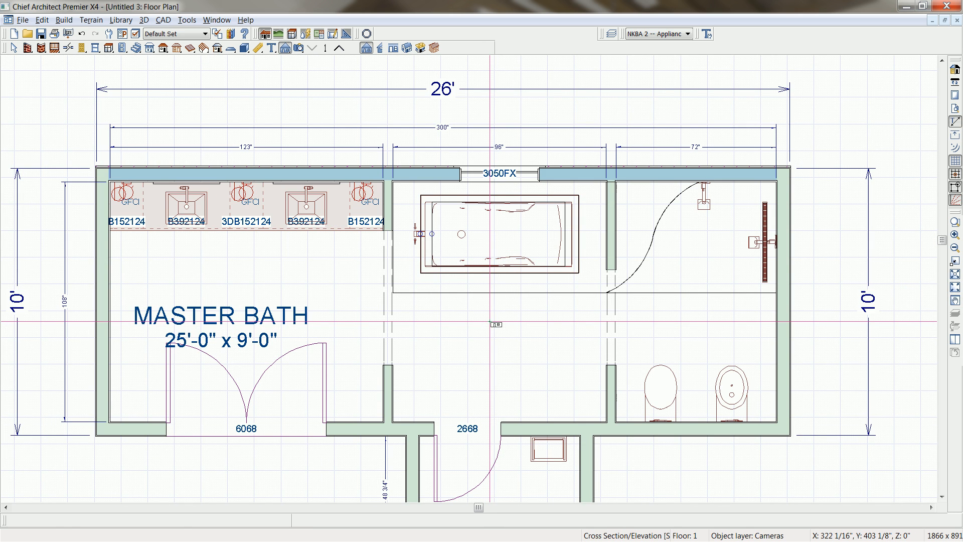
left_click(299, 48)
left_click(407, 48)
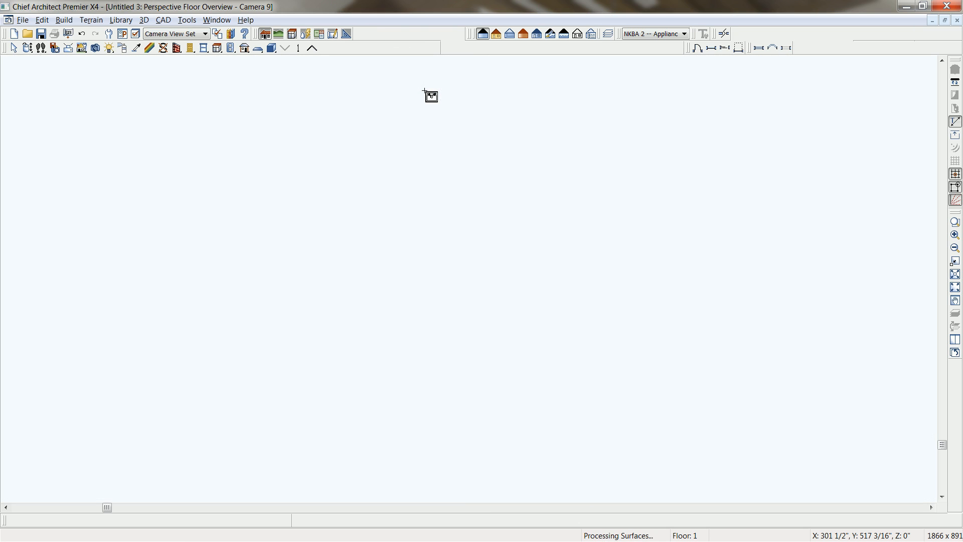
Pick up the cedar material from the shower floor with the Material Eyedropper and apply it to the sauna floor.
left_click(29, 51)
left_click_drag(369, 227, 454, 306)
scroll(511, 275, "up", 5)
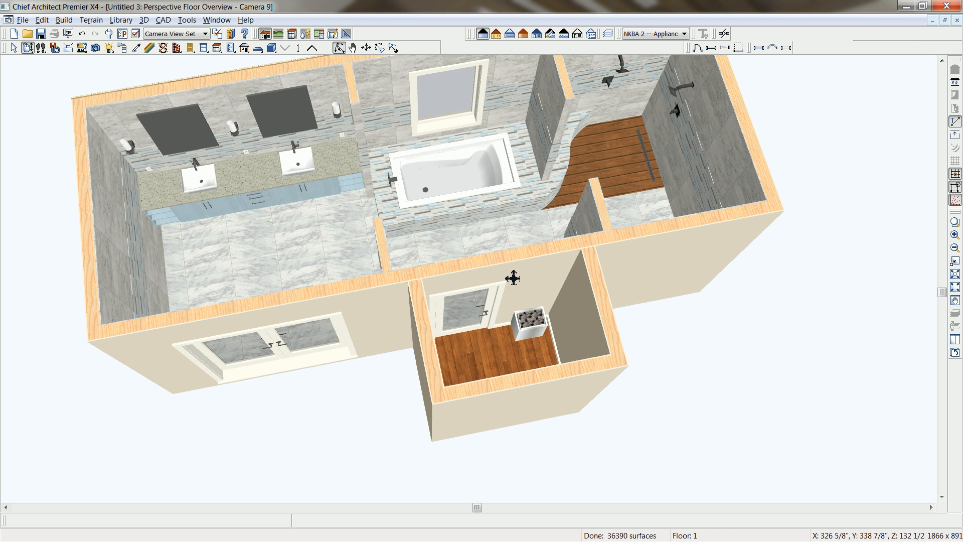
left_click(137, 49)
left_click(612, 147)
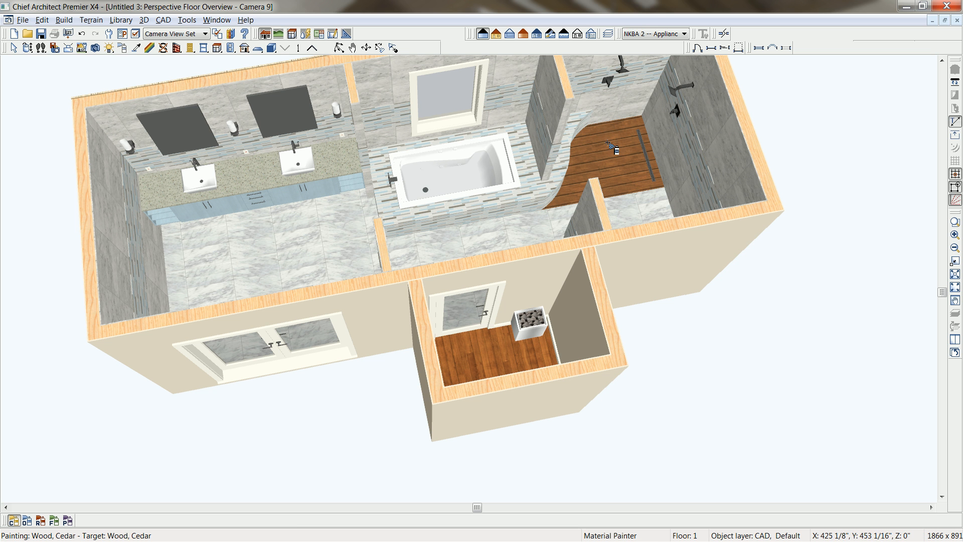
left_click(498, 360)
Apply the same cedar material to the sauna's interior walls and leave the material painter.
scroll(498, 360, "up", 1)
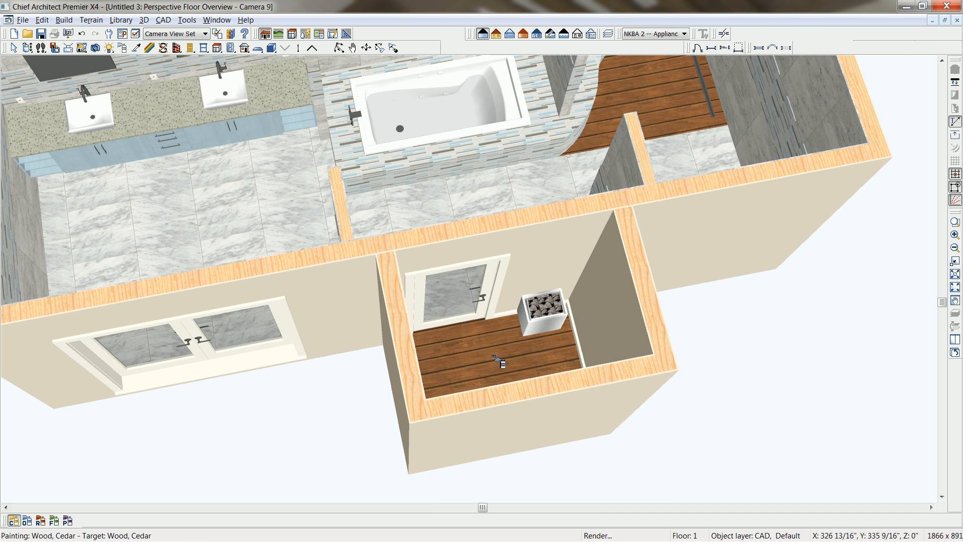
scroll(498, 361, "up", 2)
left_click(562, 221)
scroll(579, 341, "up", 1)
scroll(579, 341, "up", 1)
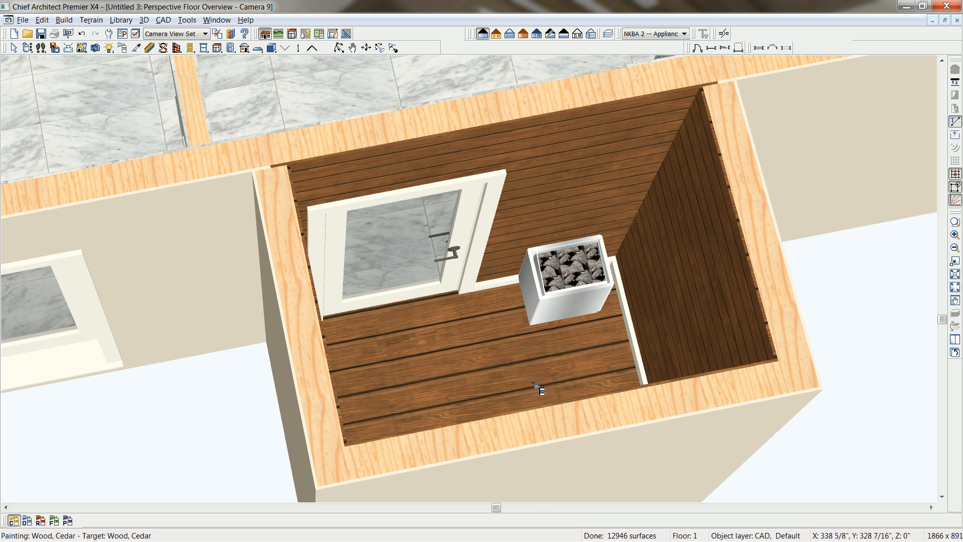
key("Escape")
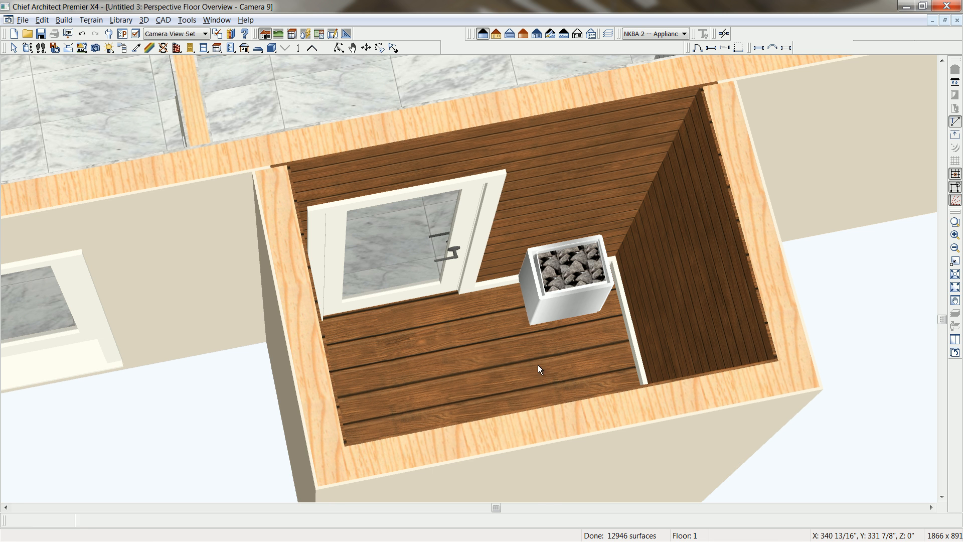
Override the sauna room's default moldings and delete its base molding.
left_click(539, 366)
double_click(539, 366)
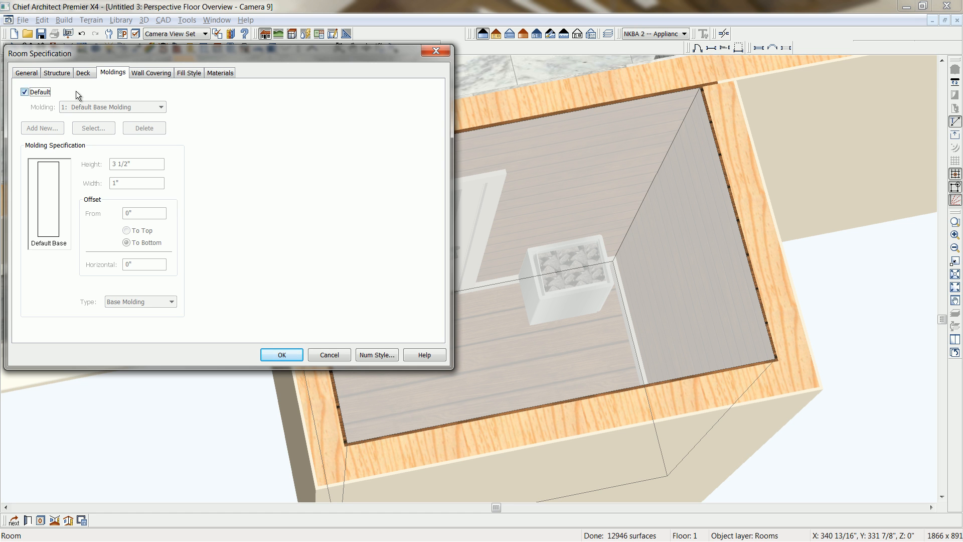
left_click(24, 92)
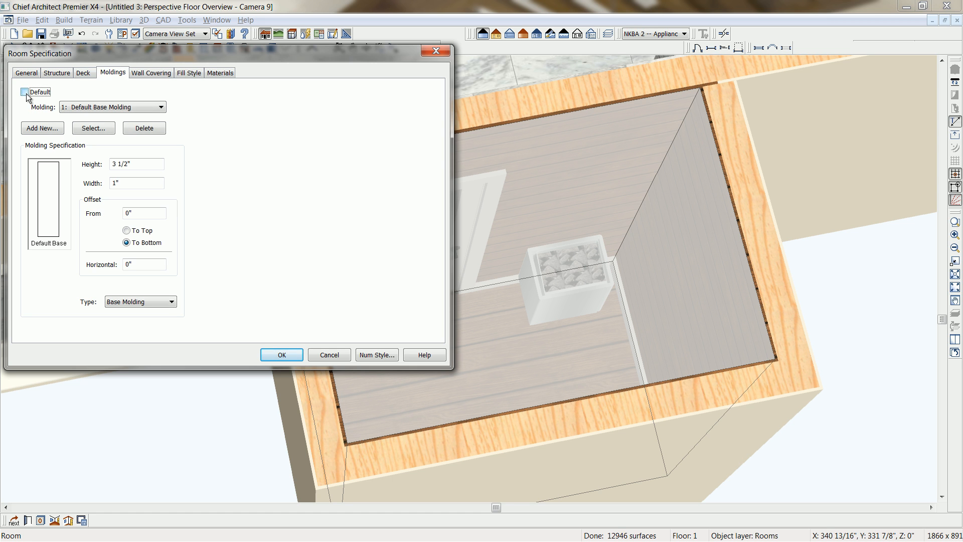
left_click(151, 130)
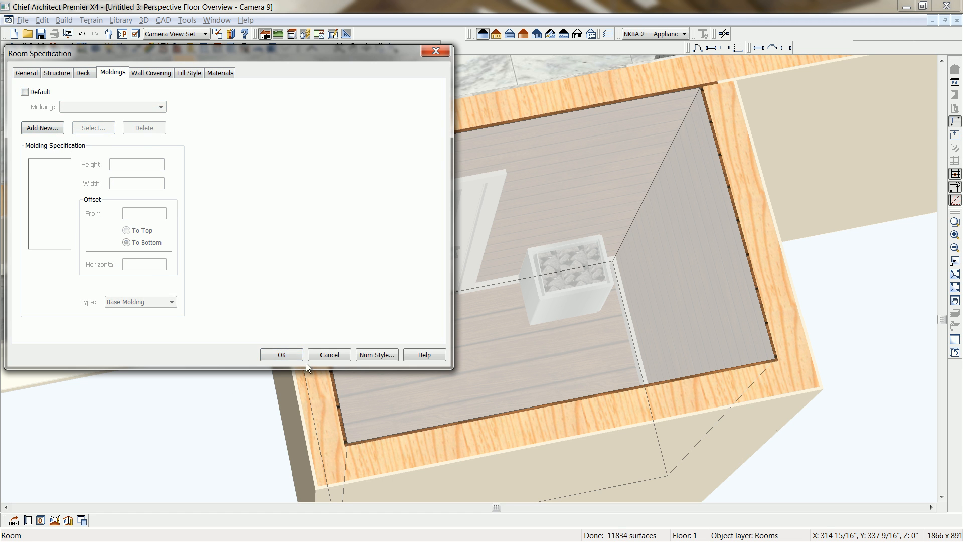
left_click(293, 354)
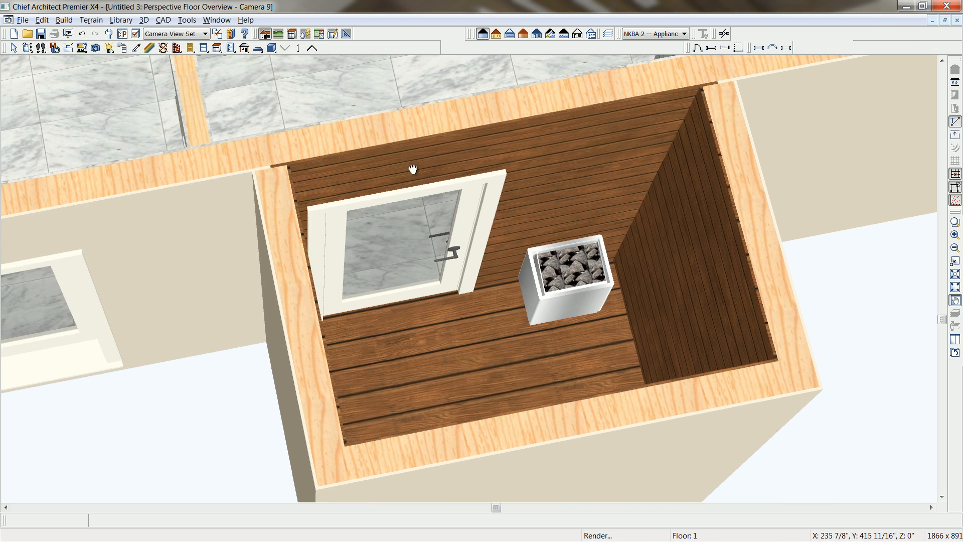
Search the library for the bw-16 countertop material.
middle_click_drag(409, 161, 526, 418)
scroll(527, 418, "down", 1)
middle_click_drag(351, 231, 421, 318)
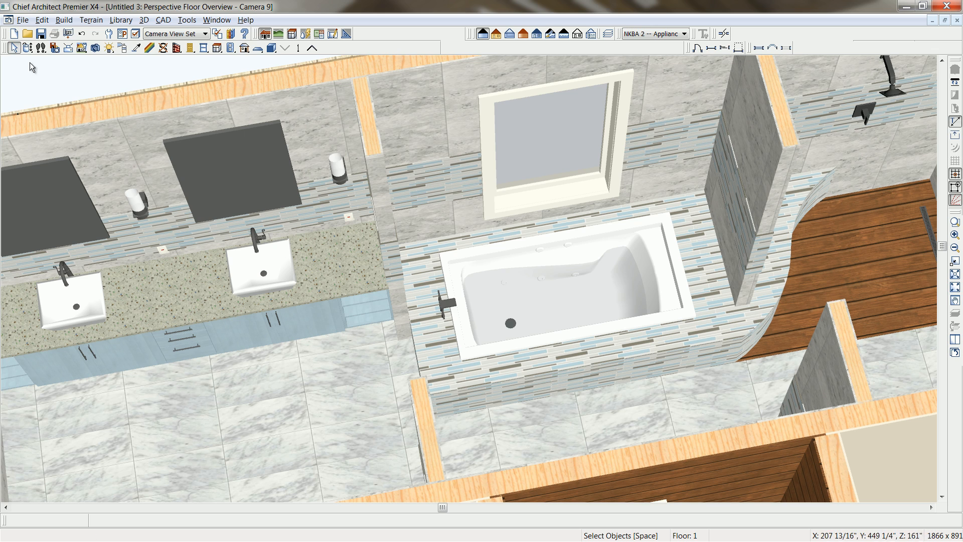
left_click(27, 49)
left_click_drag(301, 386, 290, 374)
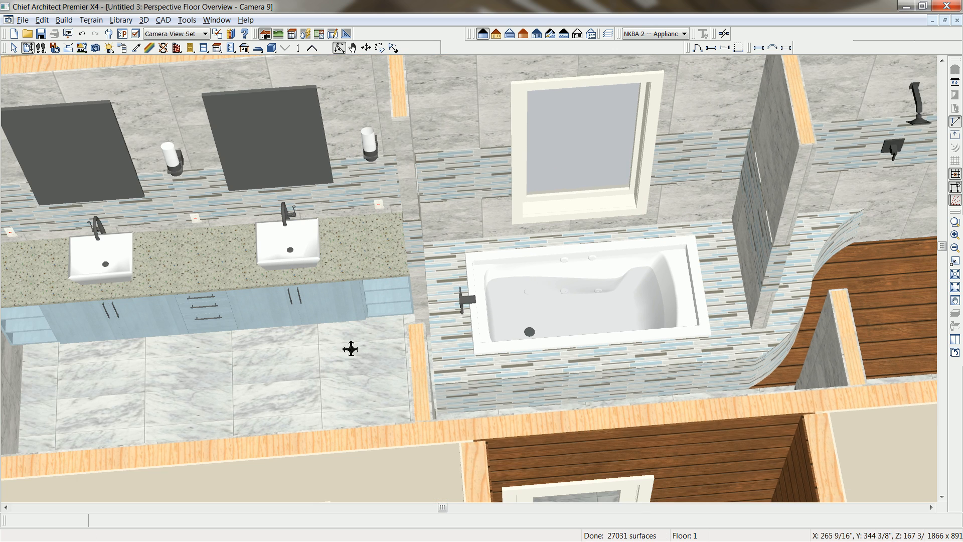
middle_click_drag(371, 355, 373, 376)
scroll(353, 365, "up", 3)
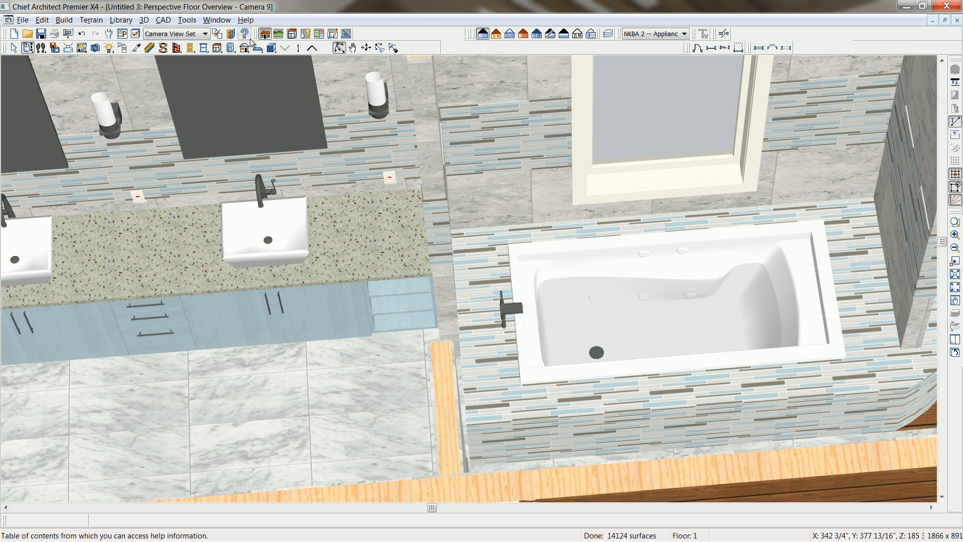
left_click(232, 37)
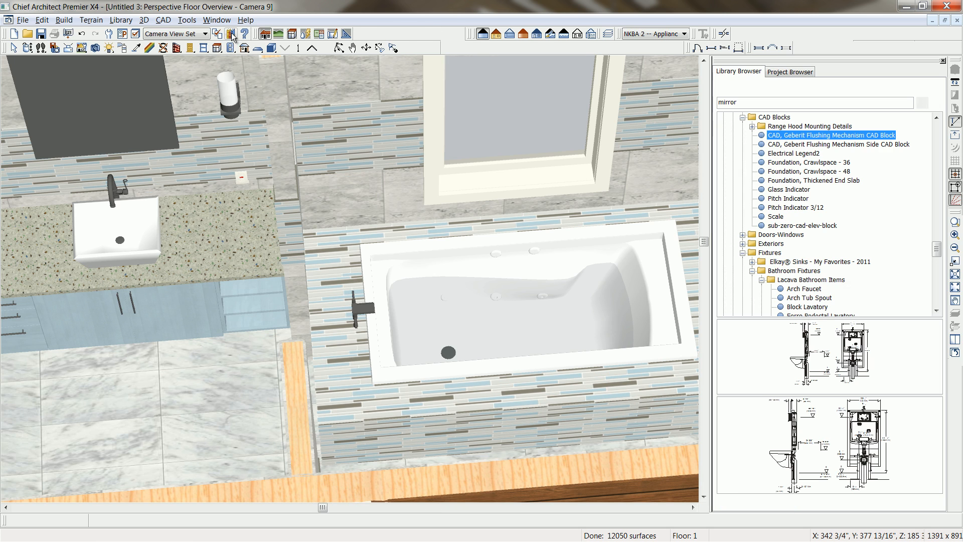
double_click(796, 104)
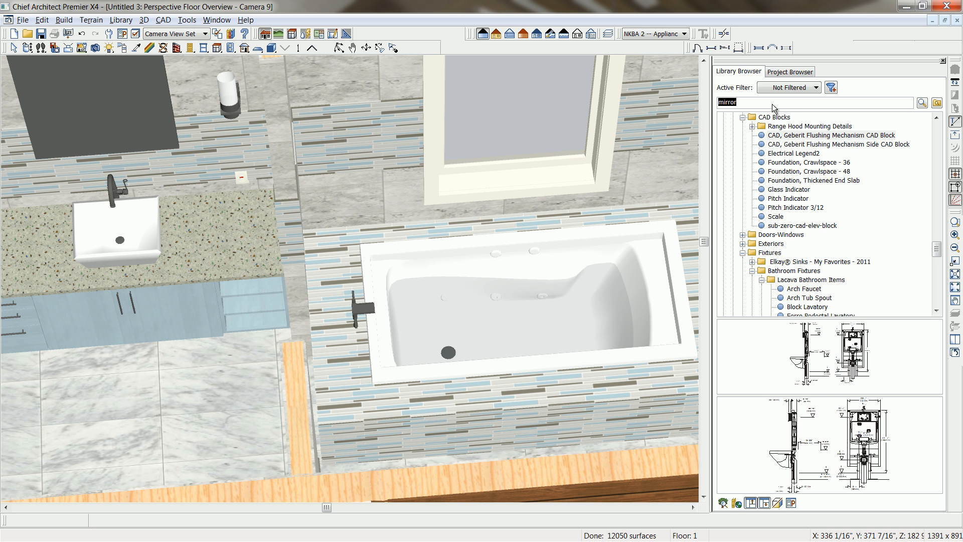
key("Return")
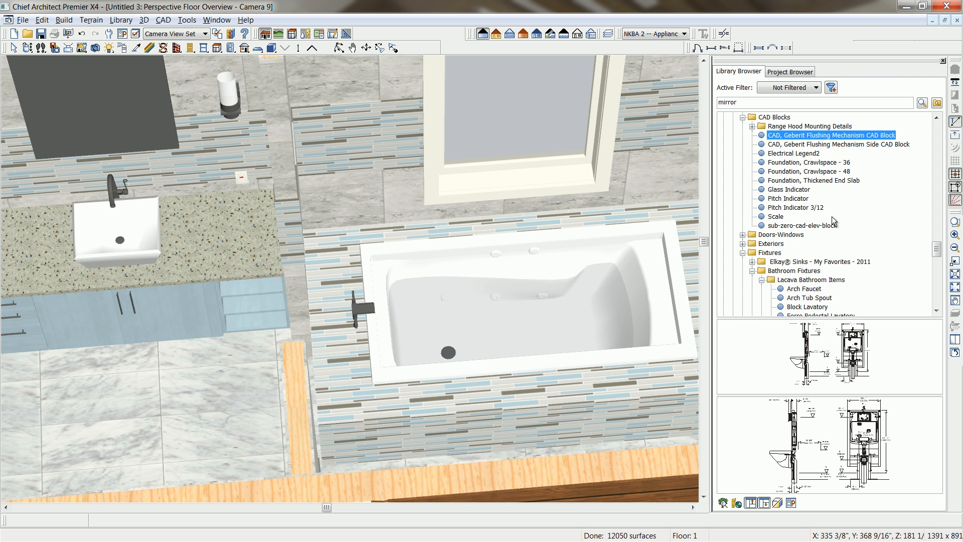
left_click(751, 104)
left_click_drag(751, 103, 662, 104)
type("b")
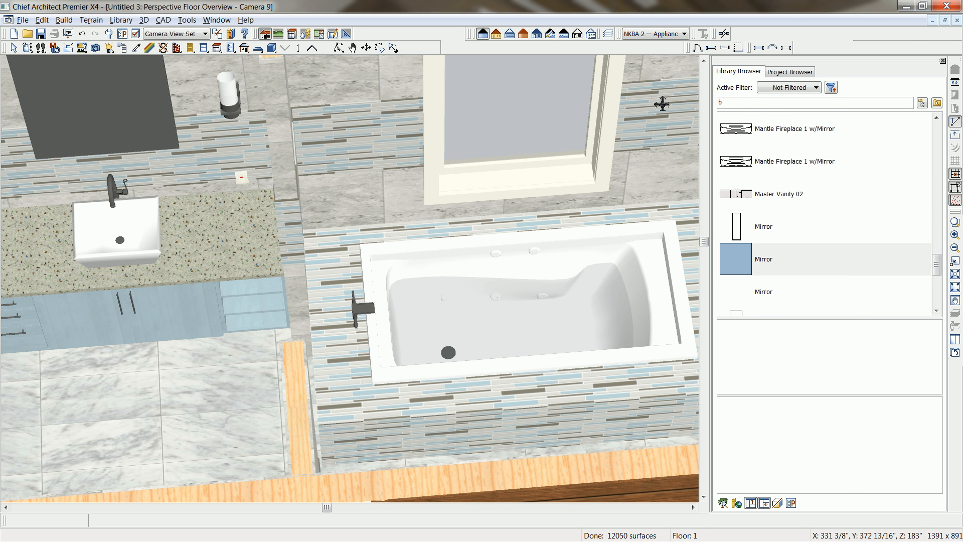
type("w-16")
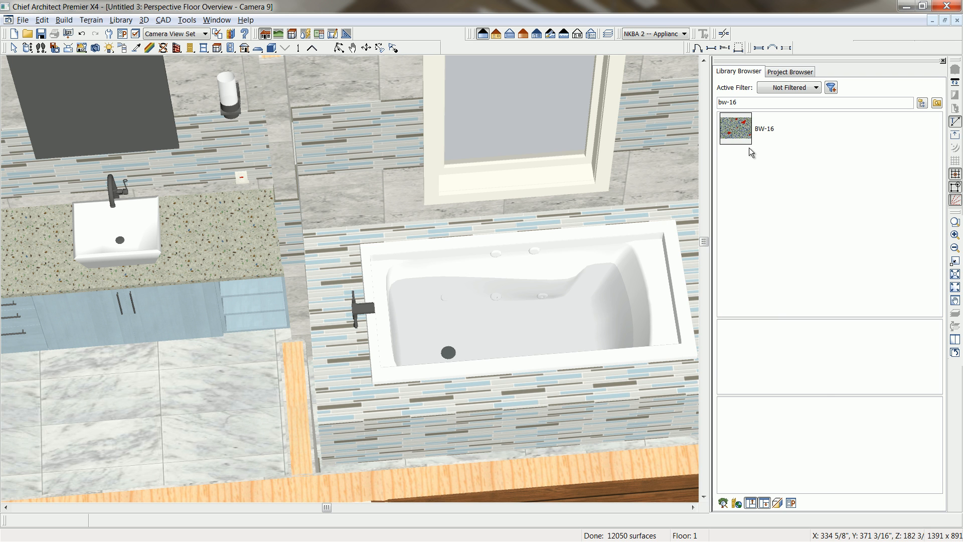
Locate BW-16 in the EnviroGLAS Bright White folder and paint it onto the vanity countertop in floor mode.
left_click(757, 133)
right_click(756, 132)
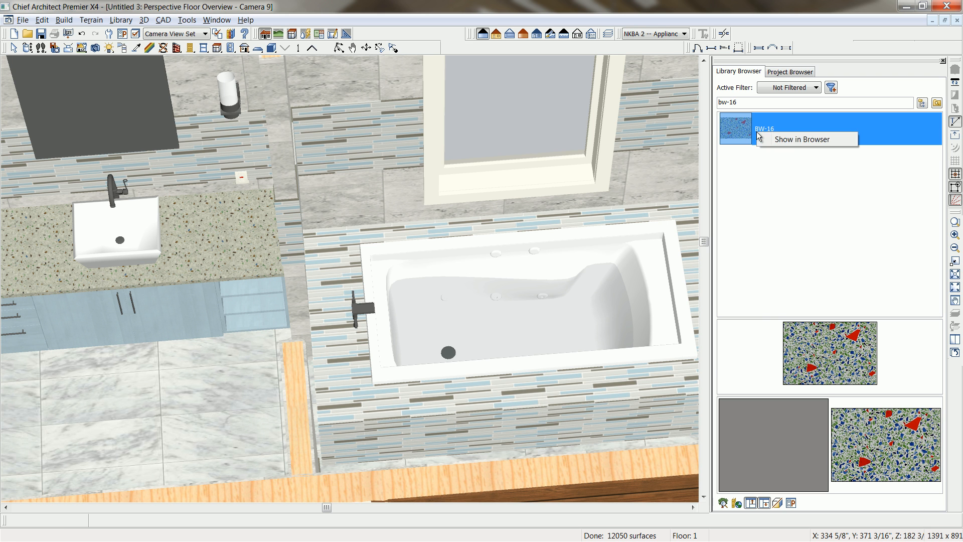
left_click(792, 140)
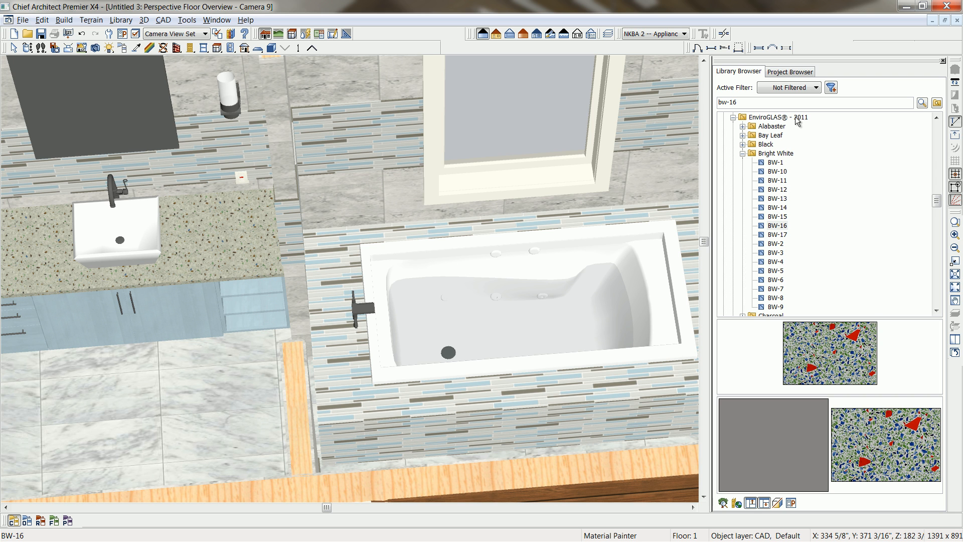
left_click(820, 375)
left_click(54, 522)
left_click(225, 278)
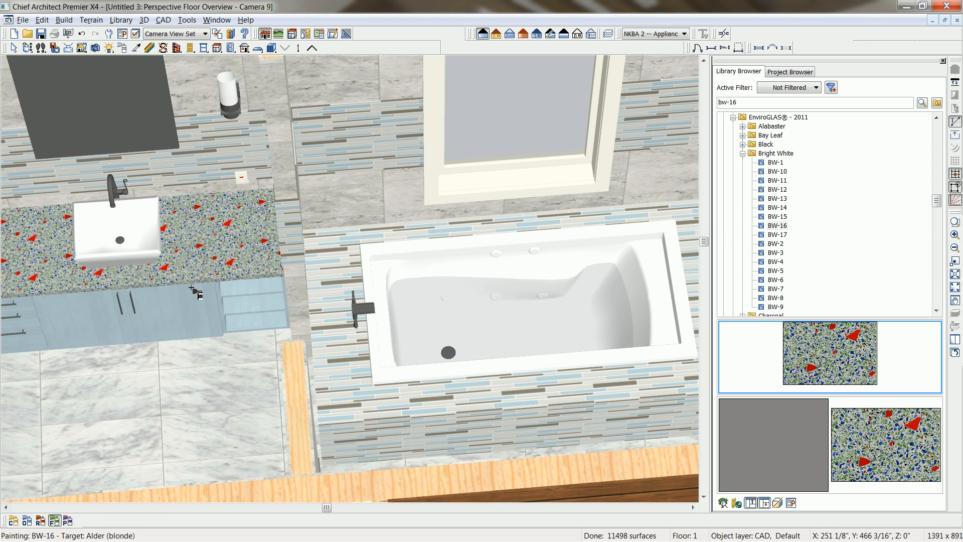
Search the library for "glass block" as a material for the window above the tub.
scroll(191, 288, "down", 1)
middle_click_drag(145, 283, 441, 278)
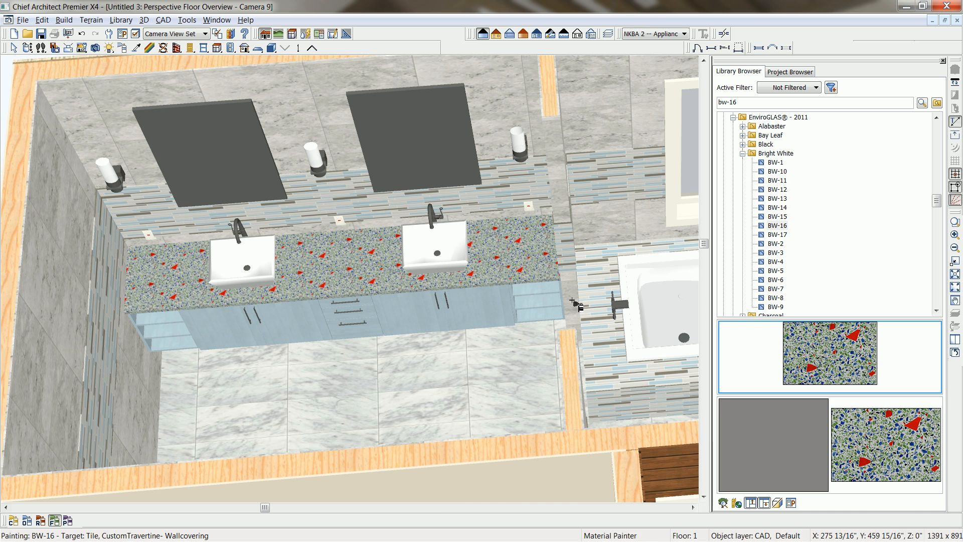
middle_click_drag(562, 305, 342, 311)
key("alt+o")
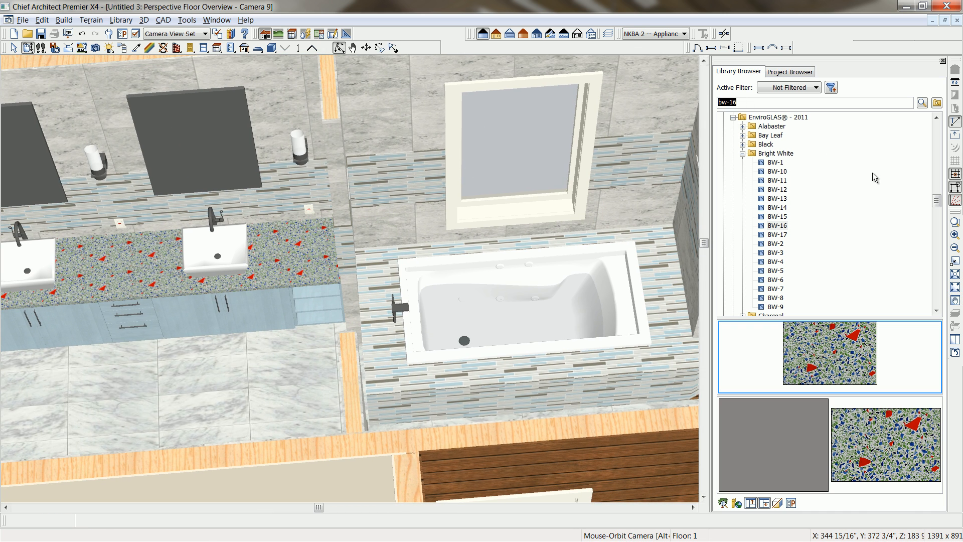
type("glass blc")
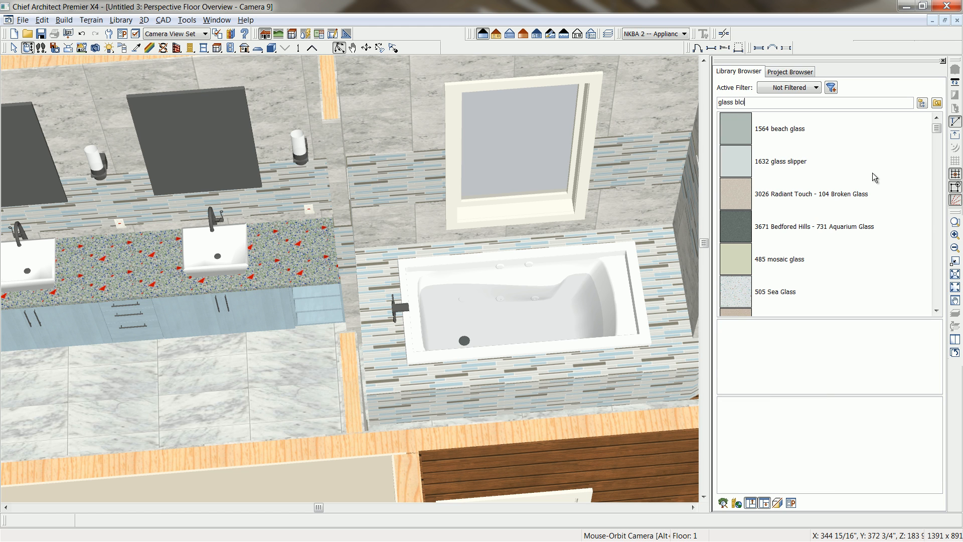
key("BackSpace")
type("ock")
Paint the Glass Block material onto the glass of the window above the tub.
left_click(830, 160)
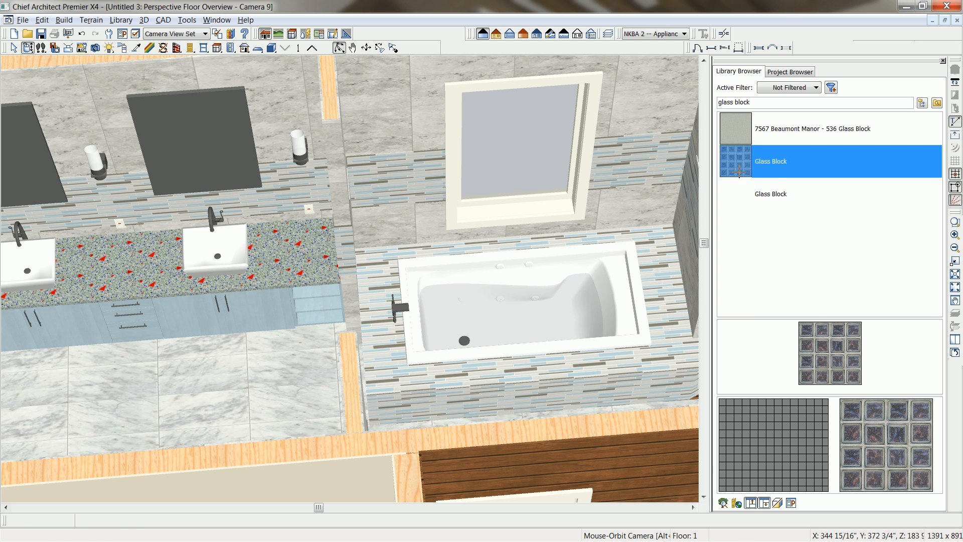
left_click(533, 148)
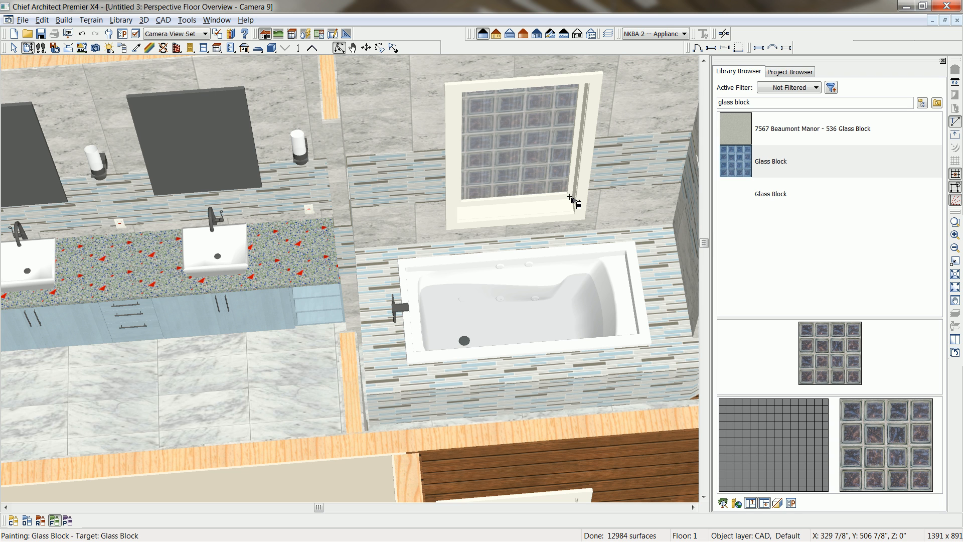
key("Escape")
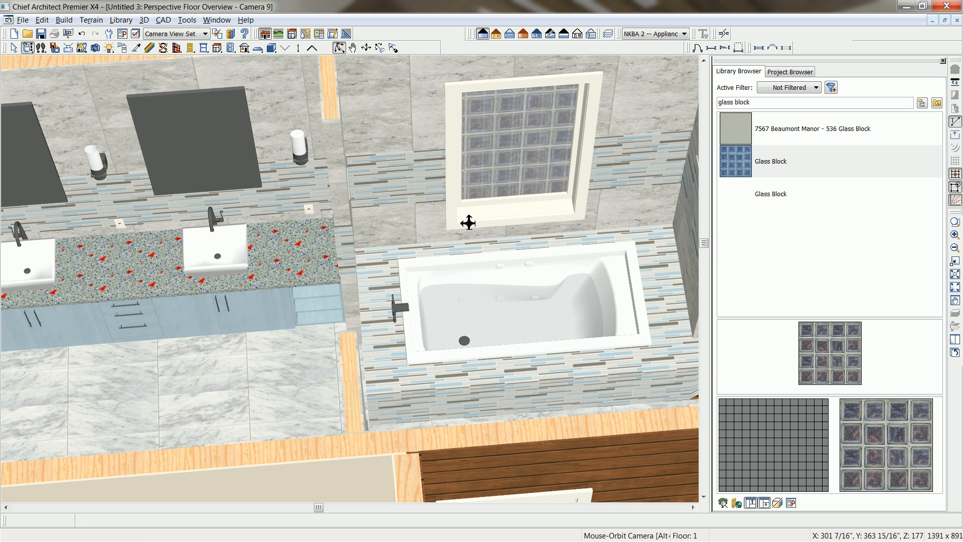
Close the library browser and break the front exterior wall where the partition beside the toilet area meets it.
left_click(942, 60)
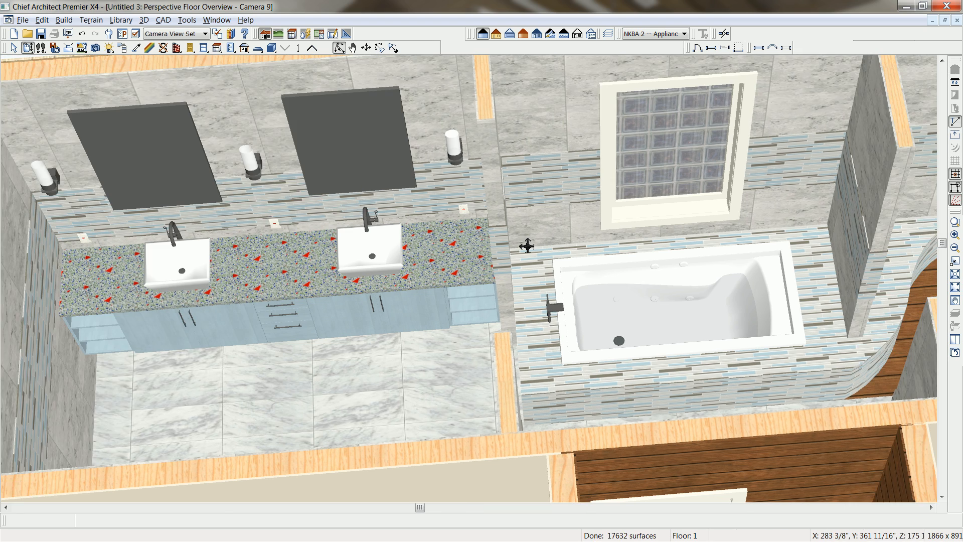
scroll(527, 246, "down", 5)
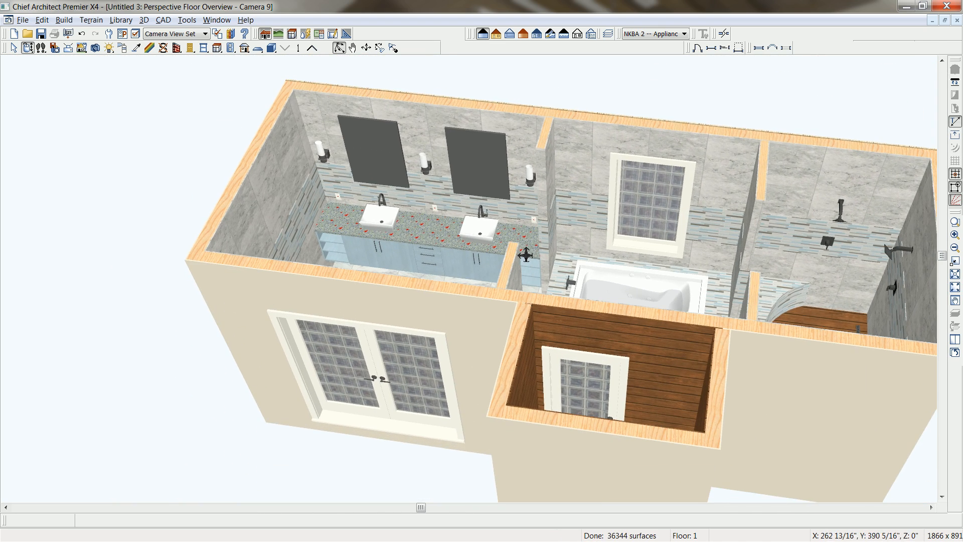
left_click_drag(523, 254, 612, 281)
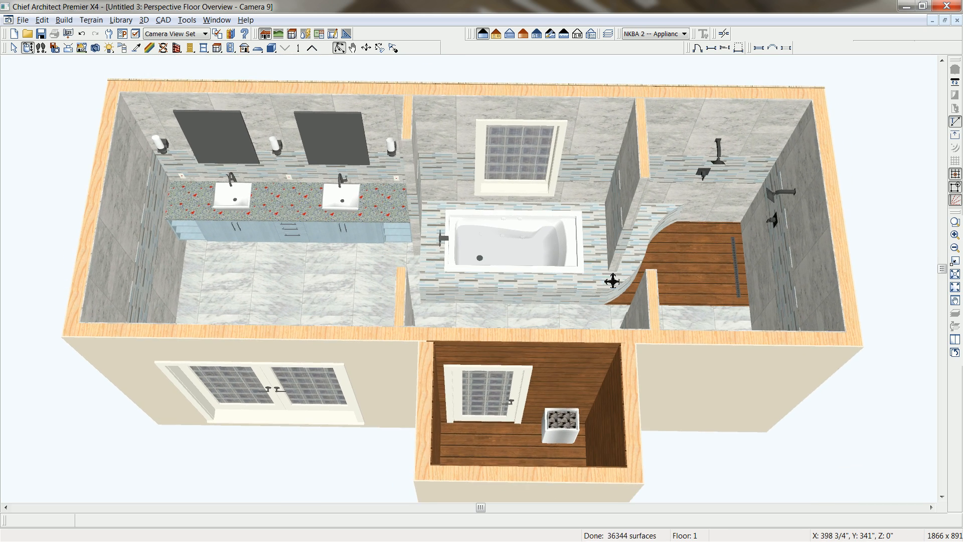
scroll(615, 279, "up", 2)
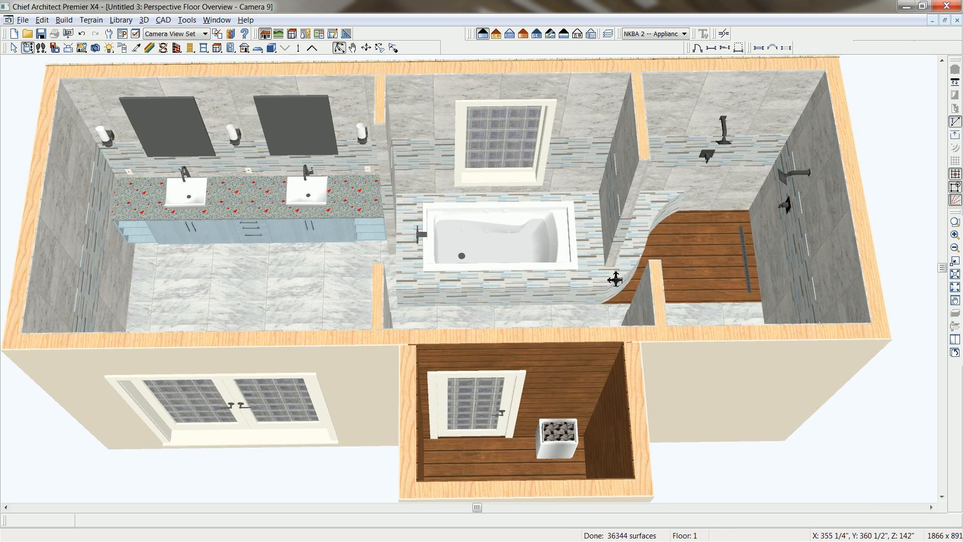
middle_click_drag(621, 299, 622, 294)
left_click_drag(623, 287, 622, 290)
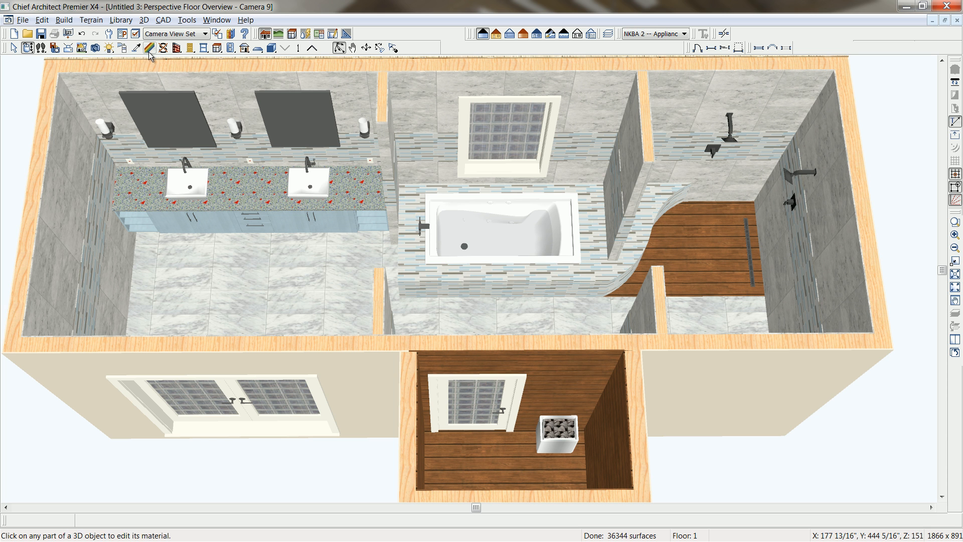
left_click(723, 34)
left_click(663, 346)
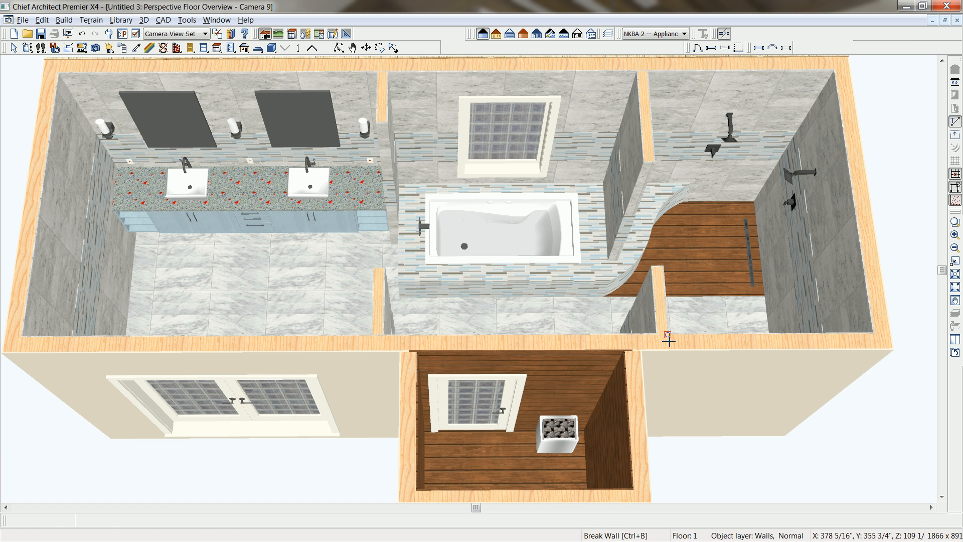
Make the front exterior wall segment outside the toilet and bidet area invisible.
left_click(715, 342)
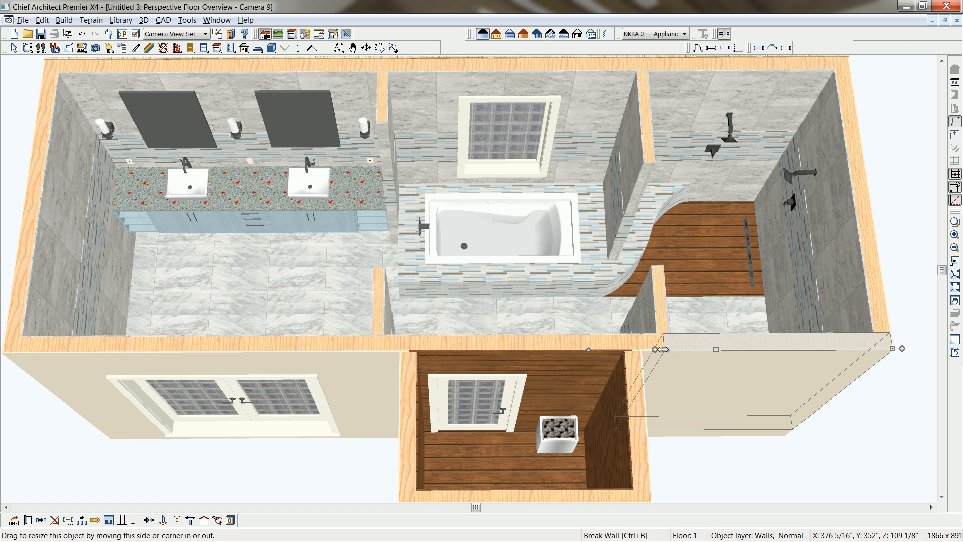
left_click(28, 520)
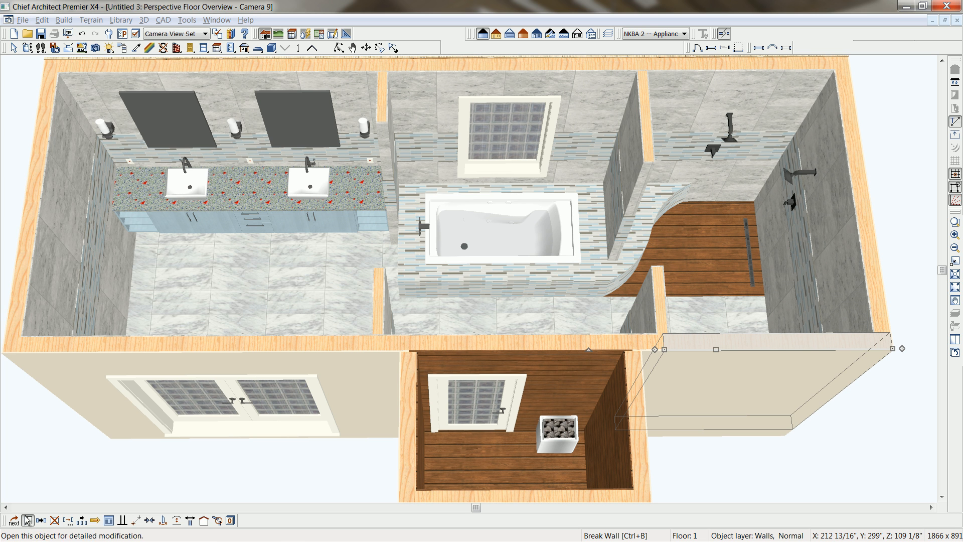
left_click(46, 83)
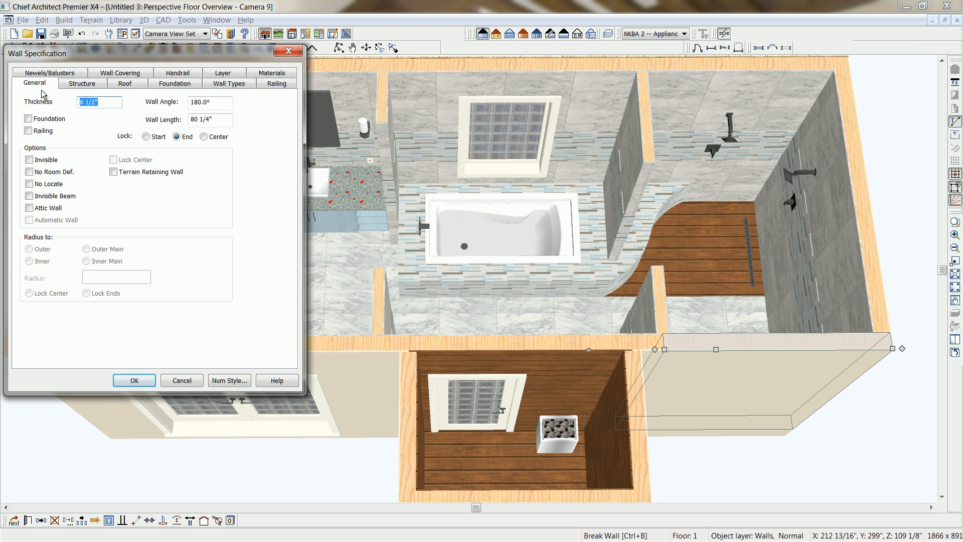
left_click(48, 161)
left_click(134, 380)
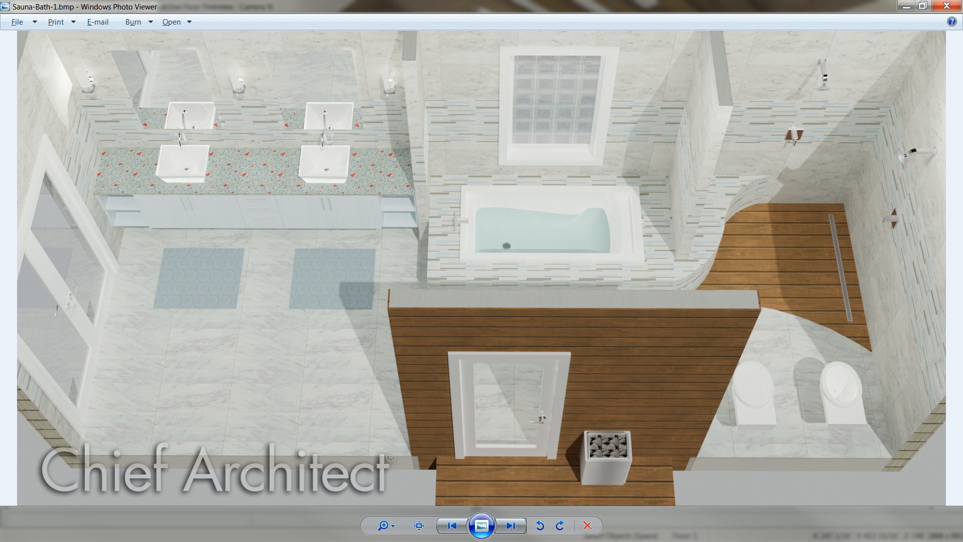
Preview the perspective overview in Vector View with and without color, then in Glass House and Technical Illustration rendering.
key("Right")
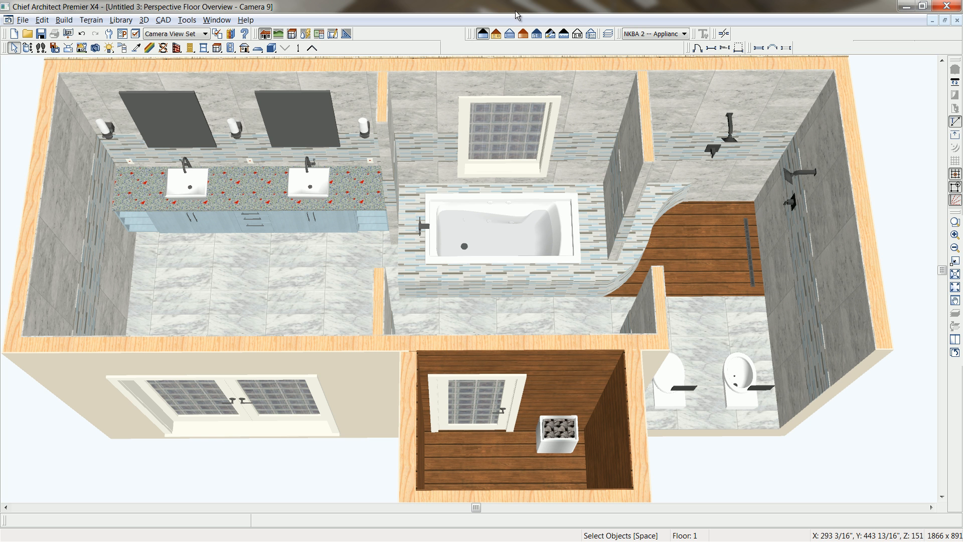
left_click(498, 40)
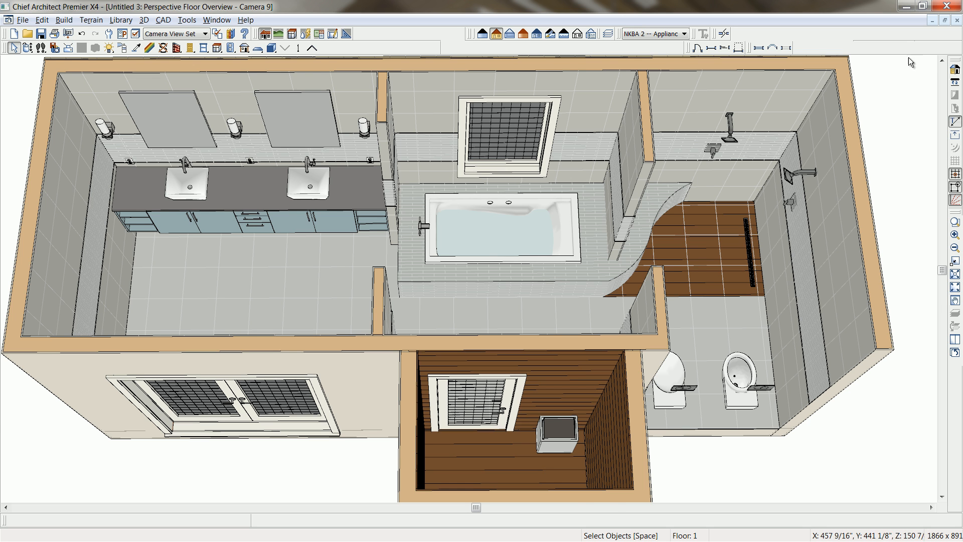
left_click(955, 70)
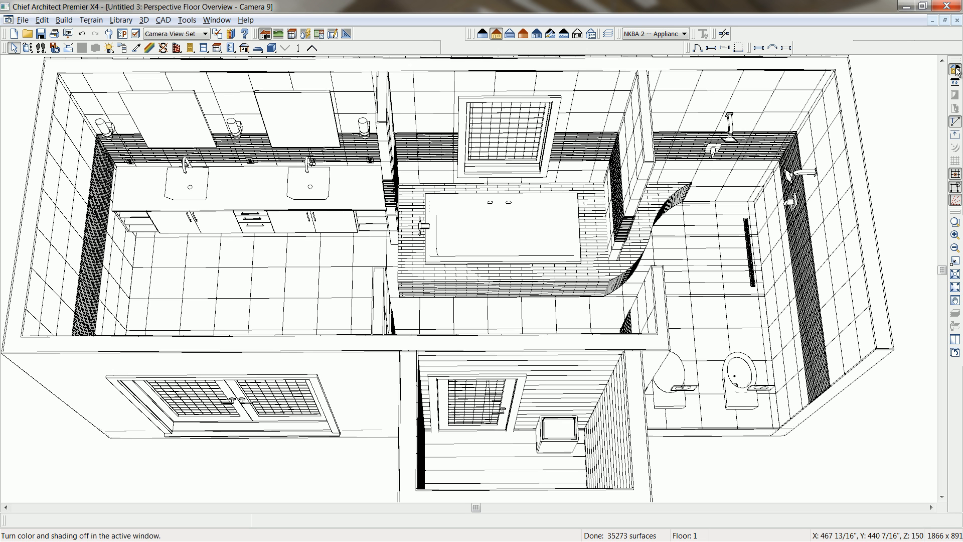
left_click(510, 34)
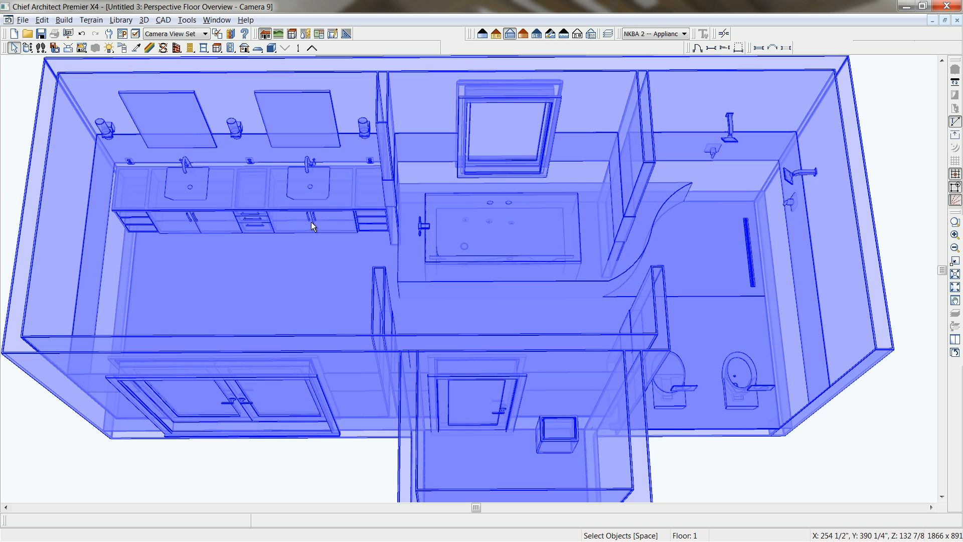
left_click(536, 34)
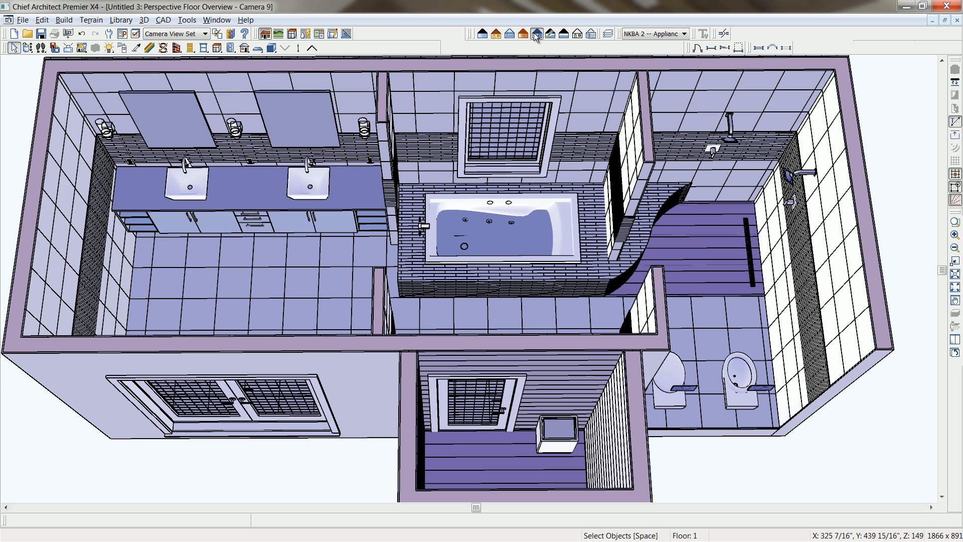
Try a 22% cool blend and a pink cool color for the Technical Illustration rendering, and discard the changes.
left_click(535, 35)
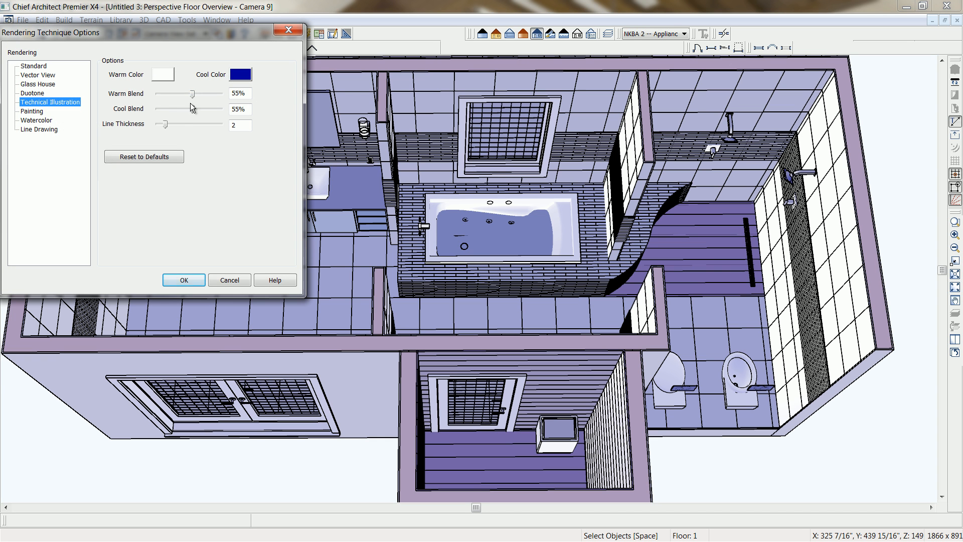
left_click_drag(192, 109, 173, 111)
left_click(240, 74)
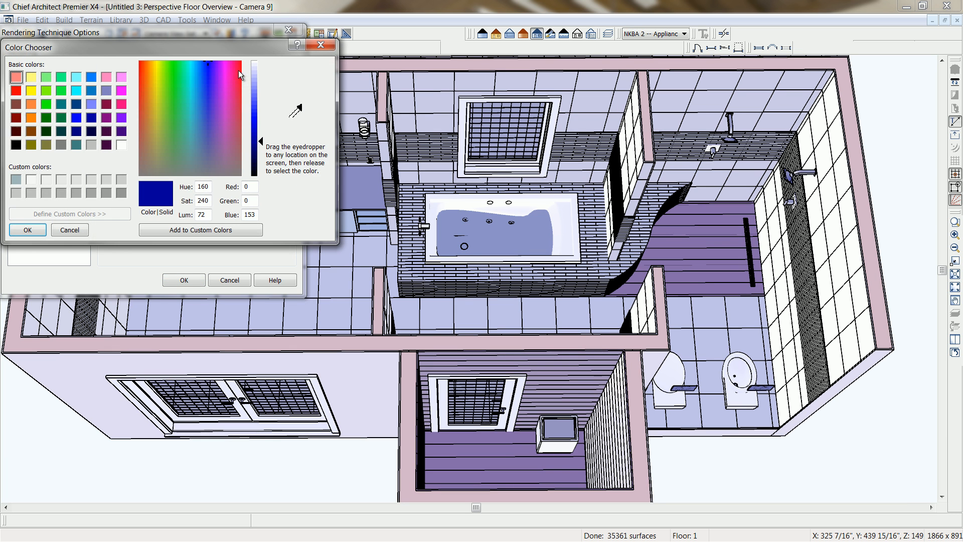
left_click_drag(258, 143, 259, 114)
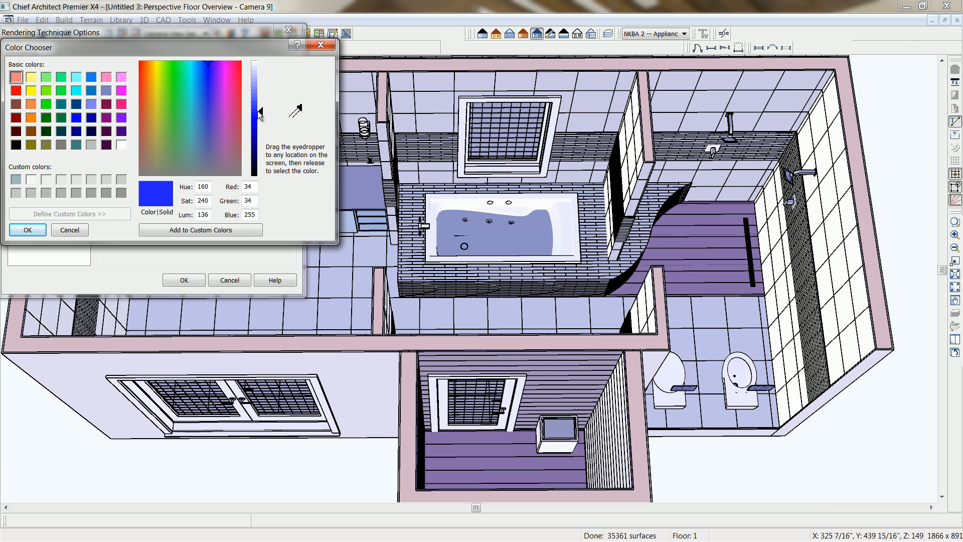
left_click(106, 118)
left_click_drag(264, 147, 259, 88)
left_click(177, 229)
left_click(28, 230)
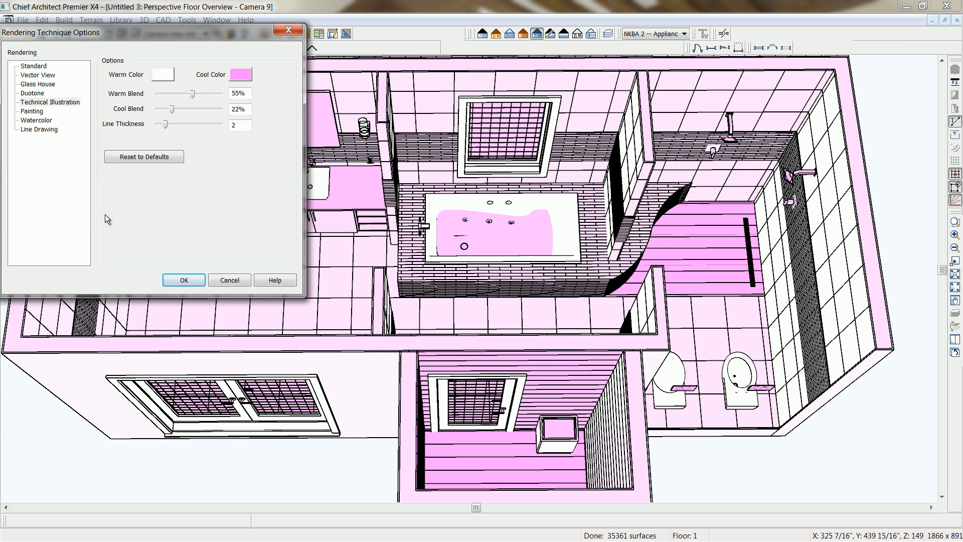
left_click(301, 34)
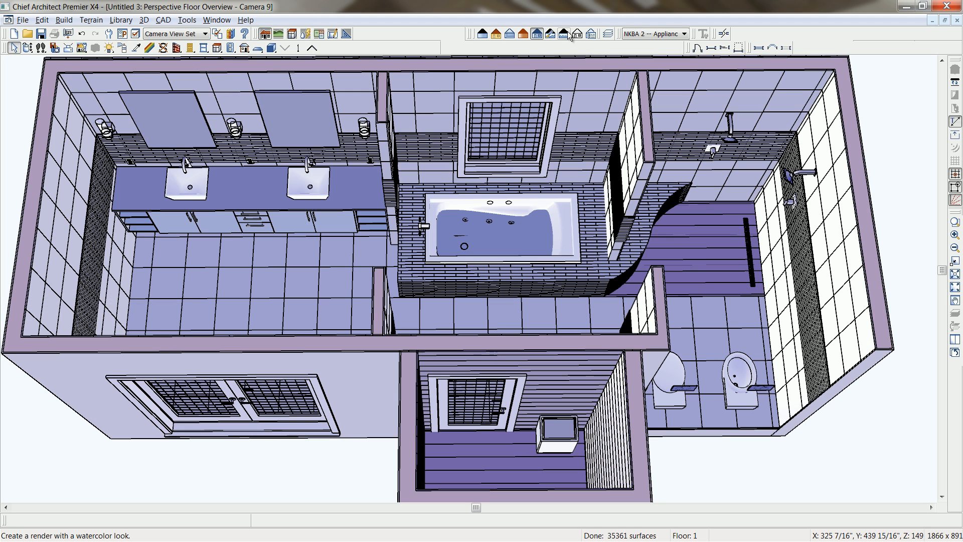
Render the overview with the Watercolor technique and reduce the thickness of its line drawing on top.
left_click(564, 34)
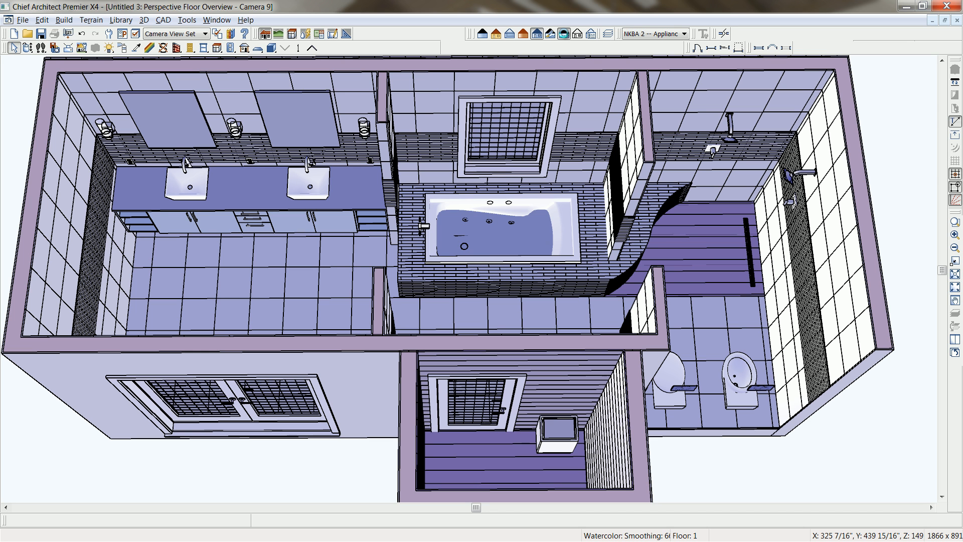
left_click(564, 35)
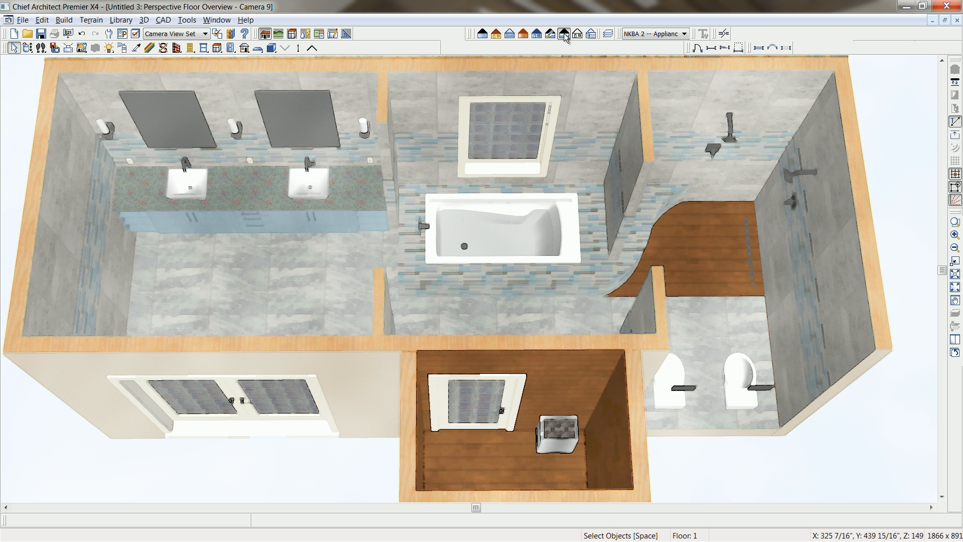
double_click(564, 35)
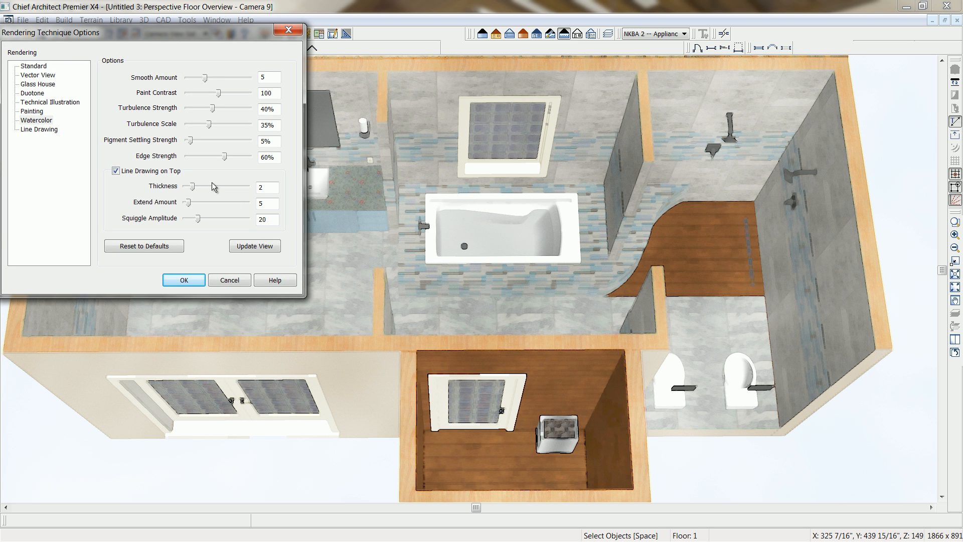
left_click_drag(193, 187, 182, 187)
left_click(190, 280)
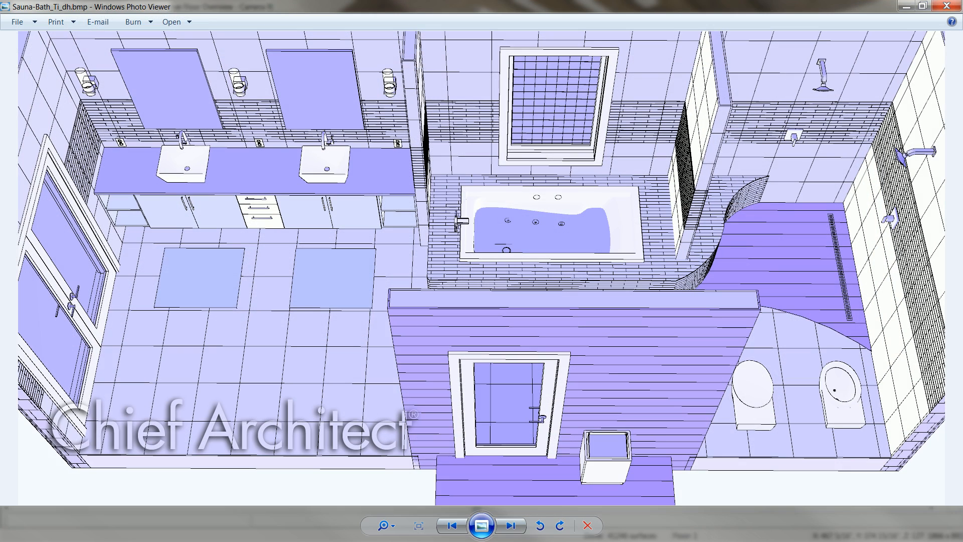
Examine the finished Sauna-Bath images in Windows Photo Viewer, from the technical illustration, vector and watercolor views to the A1 presentation sheet.
key("Right")
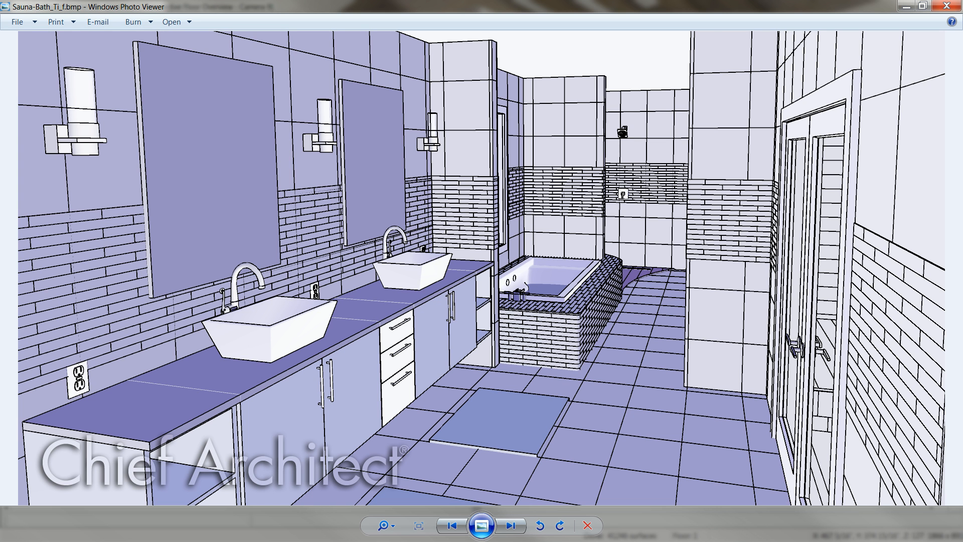
key("Right")
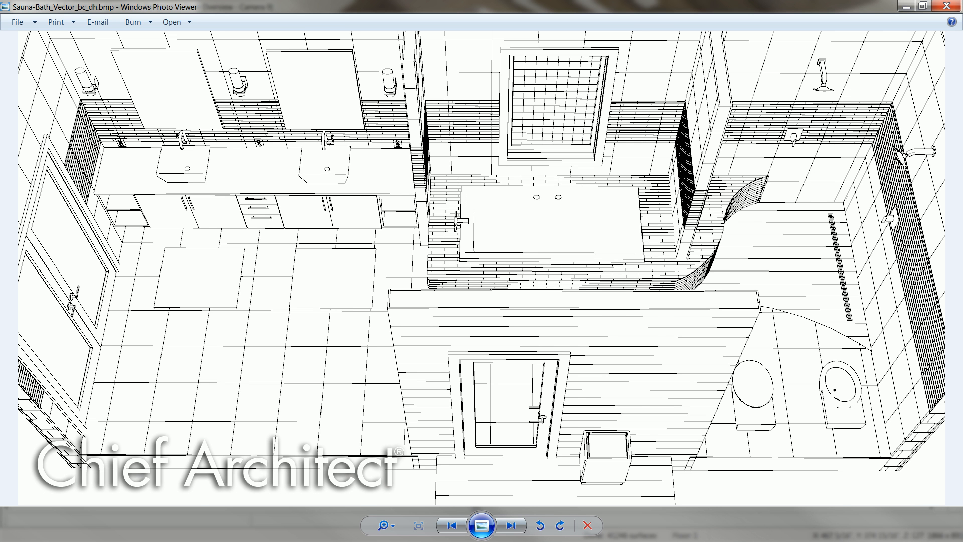
key("Right")
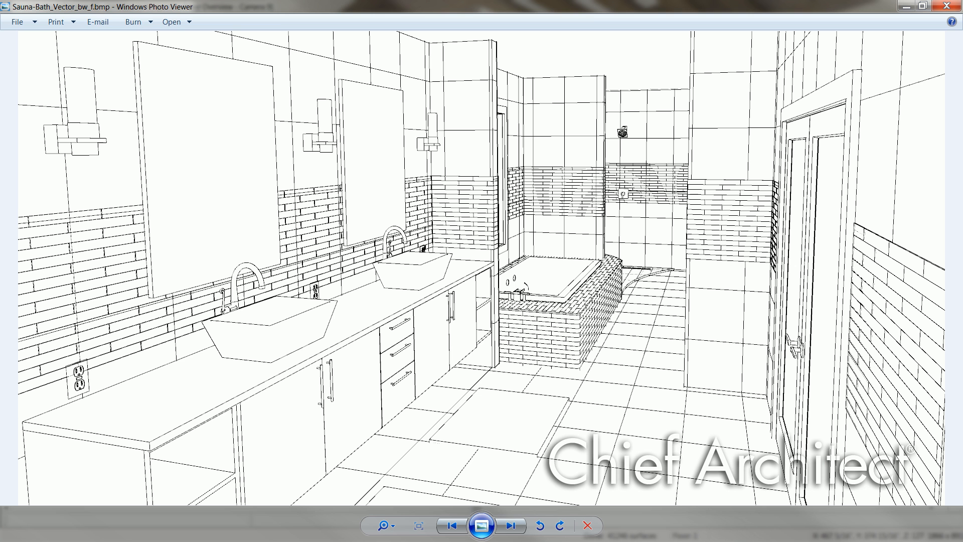
key("Right")
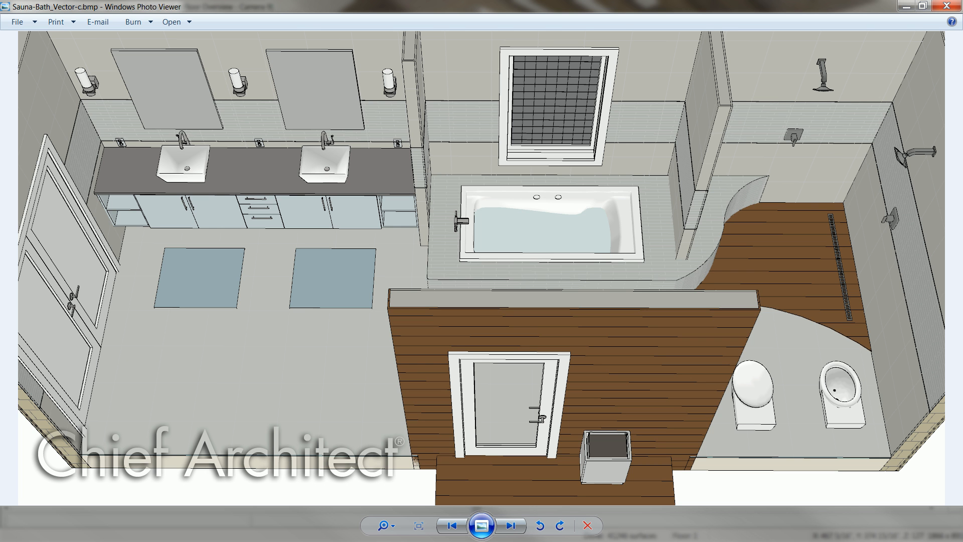
key("Right")
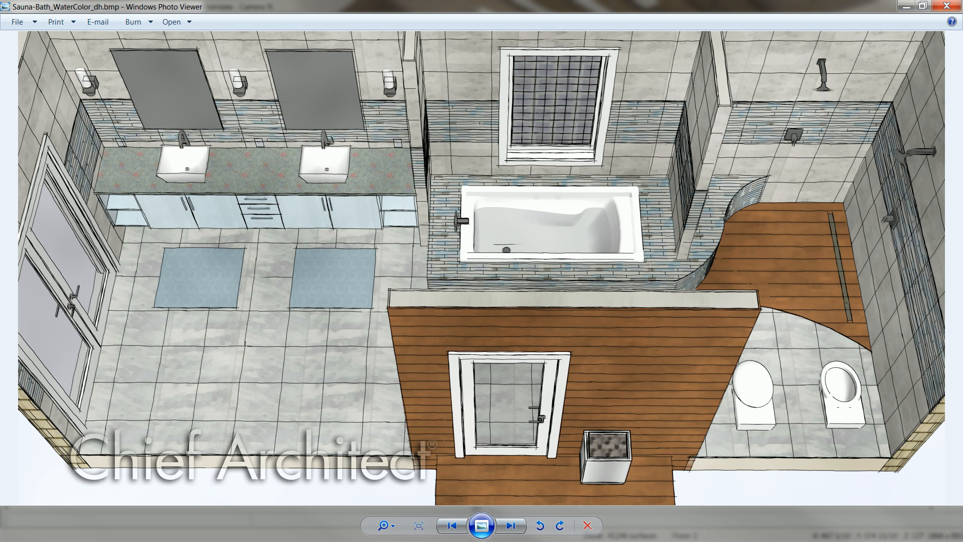
key("Right")
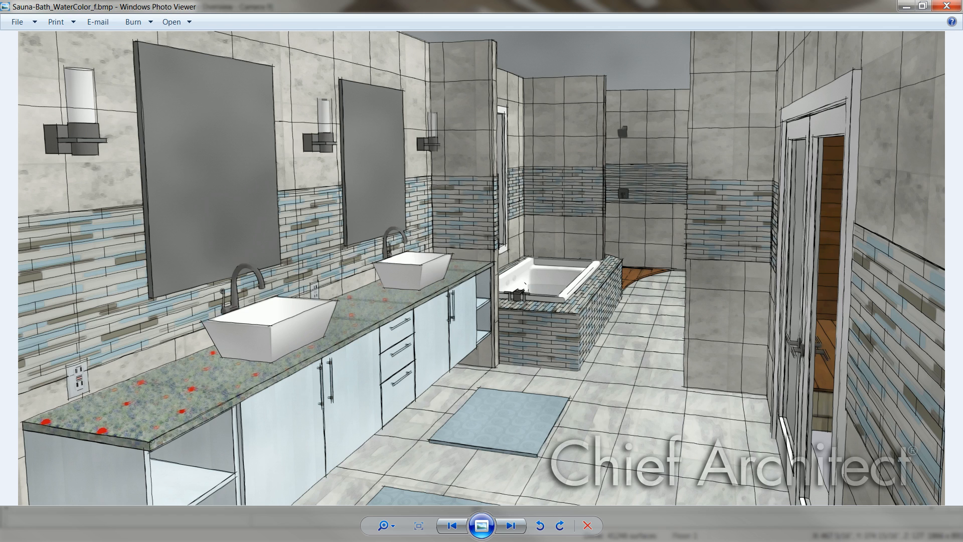
key("Right")
key("Right")
key("Left")
key("Right")
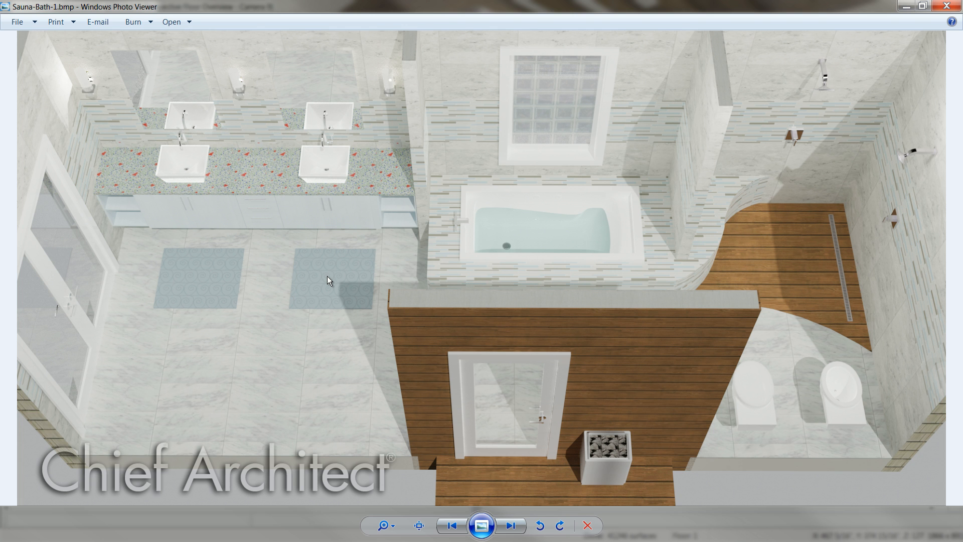
key("Right")
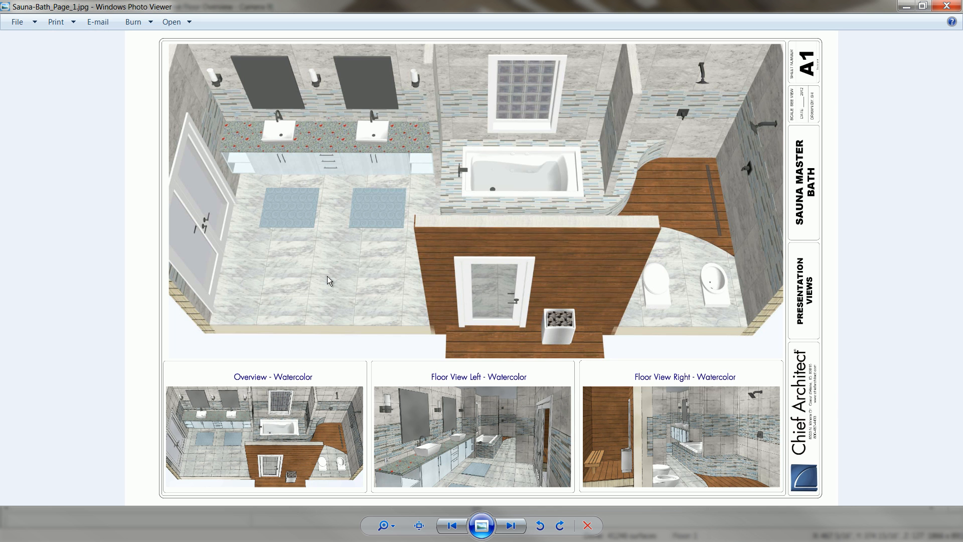